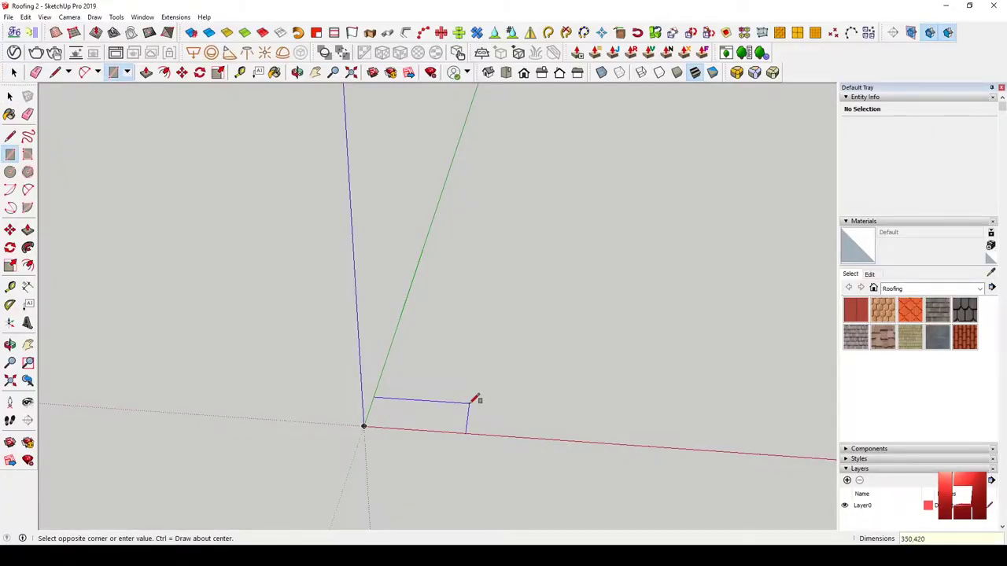
# Draw the tile rectangle and pull it up into a thin slab
pyautogui.scroll(3, 383, 430)
pyautogui.click(374, 391)
pyautogui.click(376, 376)
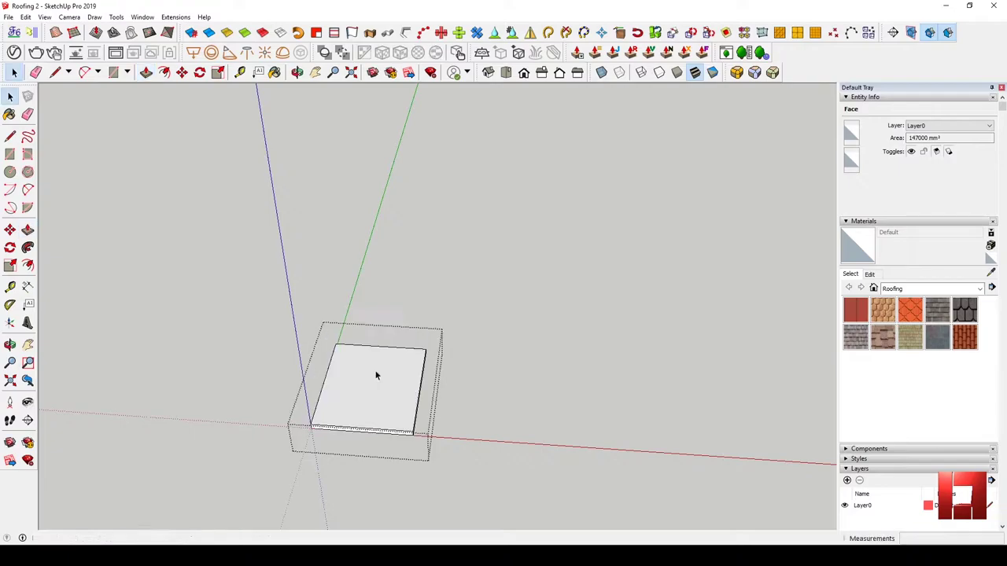
pyautogui.press('space')
pyautogui.scroll(3, 236, 449)
pyautogui.scroll(2, 243, 441)
# Draw lines marking off a strip at the slab's right end
pyautogui.press('l')
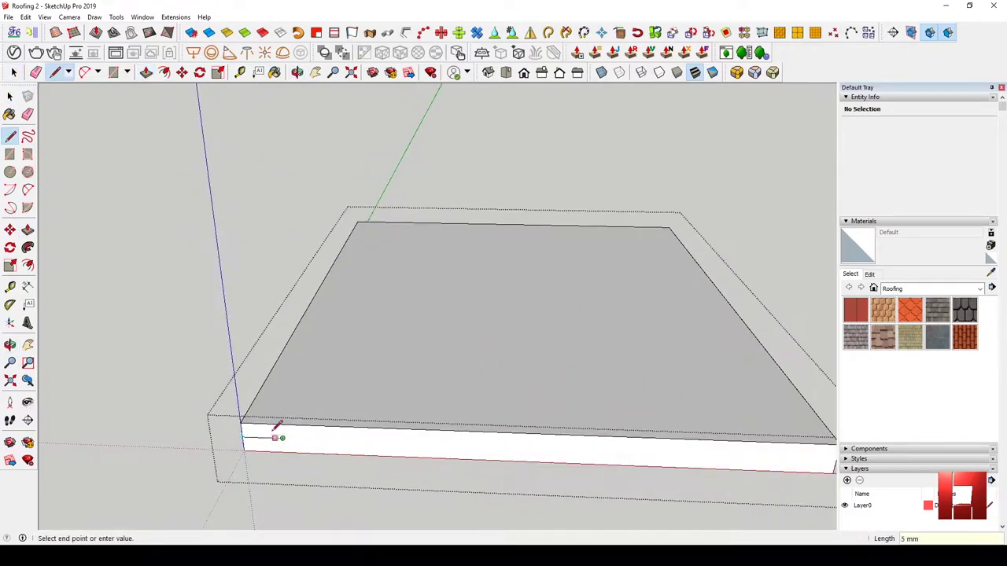
pyautogui.keyDown('shift'); pyautogui.moveTo(277, 426); pyautogui.dragTo(195, 404, button='middle'); pyautogui.keyUp('shift')
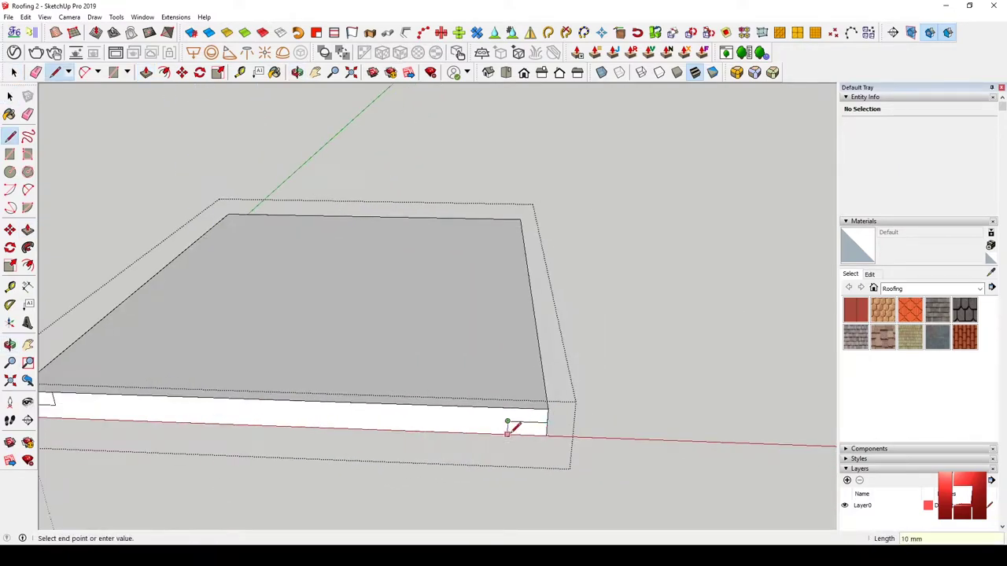
pyautogui.press('space')
pyautogui.moveTo(508, 430); pyautogui.dragTo(503, 445, button='middle')
pyautogui.click(540, 230)
pyautogui.moveTo(244, 337)
pyautogui.mouseDown(button='middle')
pyautogui.moveTo(465, 218)
pyautogui.moveTo(512, 364)
pyautogui.moveTo(405, 362)
pyautogui.moveTo(360, 346)
pyautogui.mouseUp(button='middle')
pyautogui.press('space')
# Push the end strip down 2 mm to form a stepped lip
pyautogui.press('p')
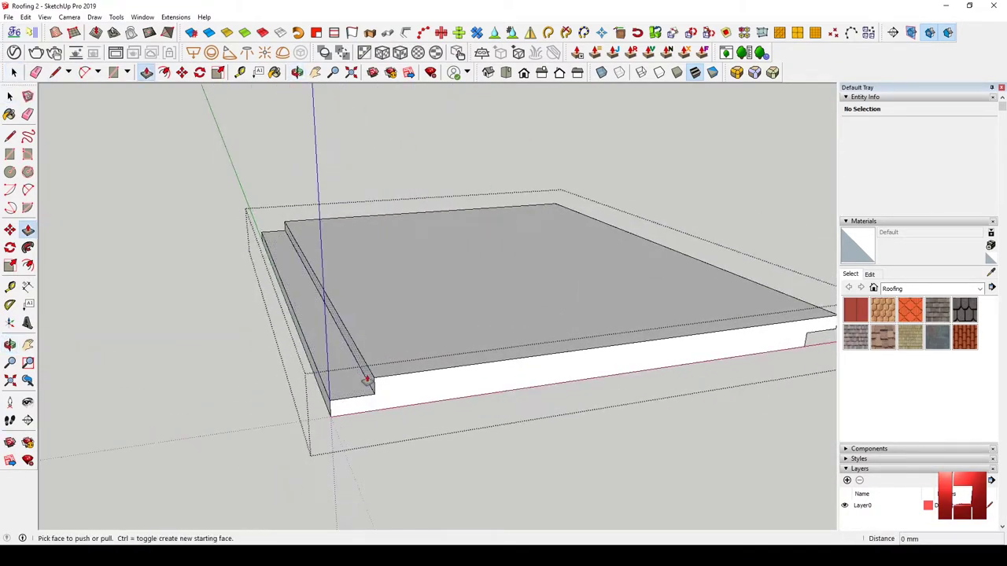
pyautogui.click(674, 338)
pyautogui.moveTo(674, 338); pyautogui.dragTo(521, 396, button='middle')
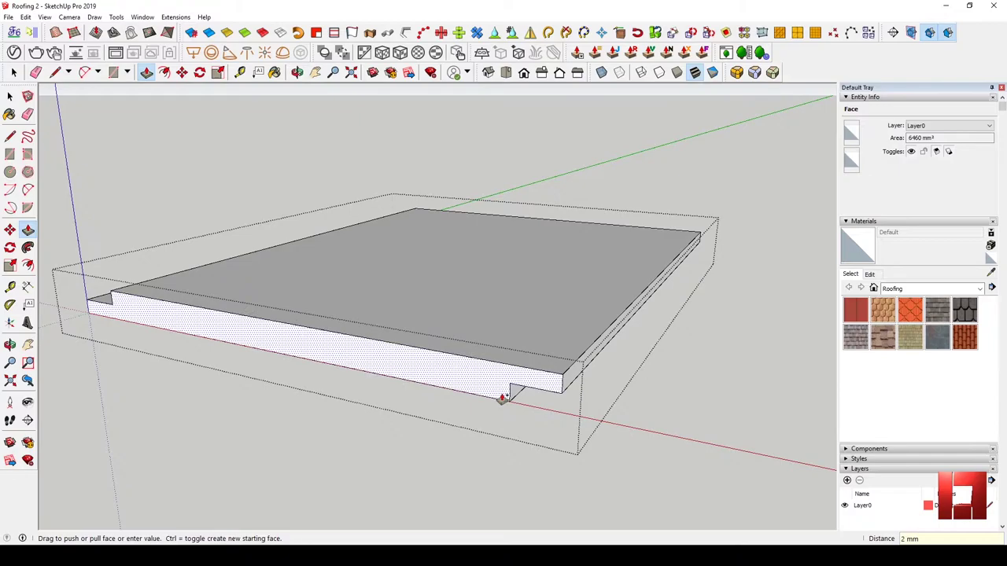
pyautogui.click(503, 398)
pyautogui.press('space')
# Group the slab into a solid, delete the extra copy, and select its top edges
pyautogui.moveTo(393, 377)
pyautogui.mouseDown(button='middle')
pyautogui.moveTo(416, 360)
pyautogui.moveTo(299, 334)
pyautogui.mouseUp(button='middle')
pyautogui.tripleClick(415, 359)
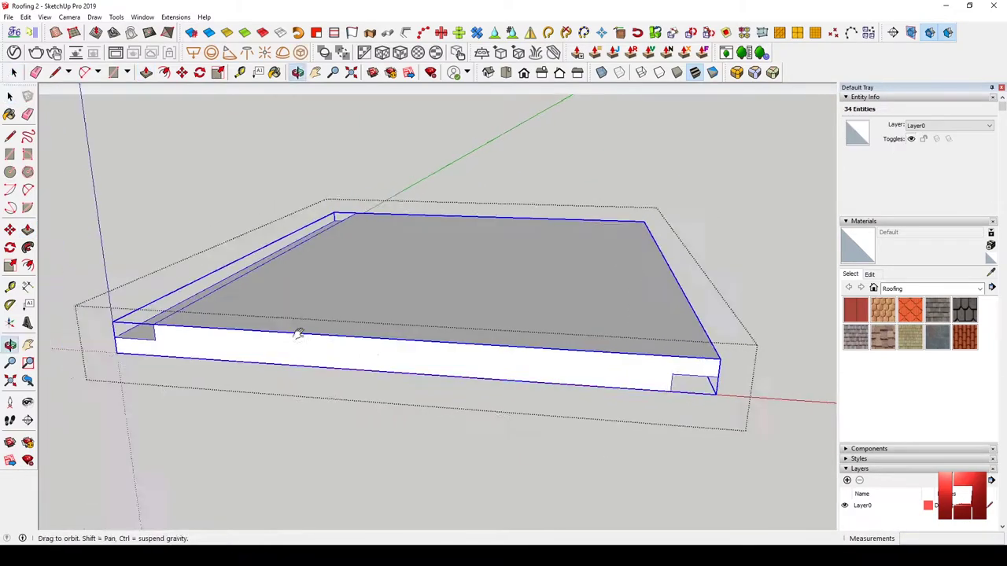
pyautogui.press('g')
pyautogui.moveTo(506, 362)
pyautogui.mouseDown(button='middle')
pyautogui.moveTo(540, 386)
pyautogui.moveTo(544, 364)
pyautogui.moveTo(491, 395)
pyautogui.mouseUp(button='middle')
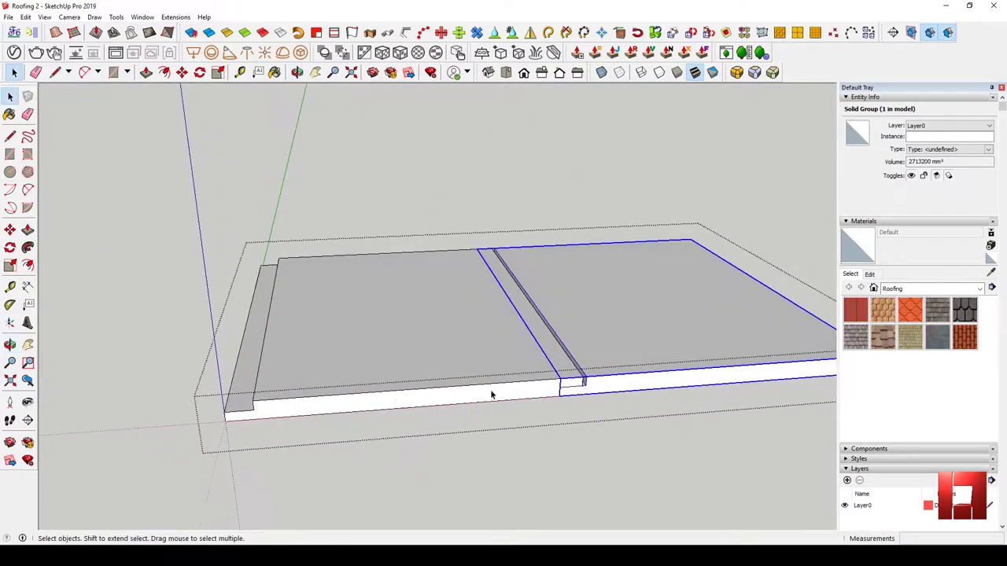
pyautogui.press('Delete')
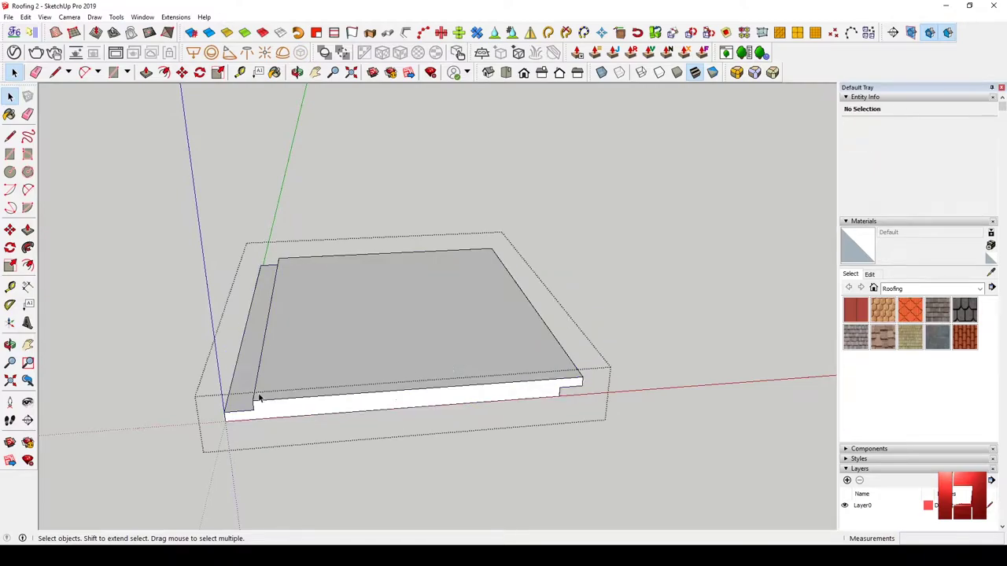
pyautogui.click(262, 383)
pyautogui.click(259, 366)
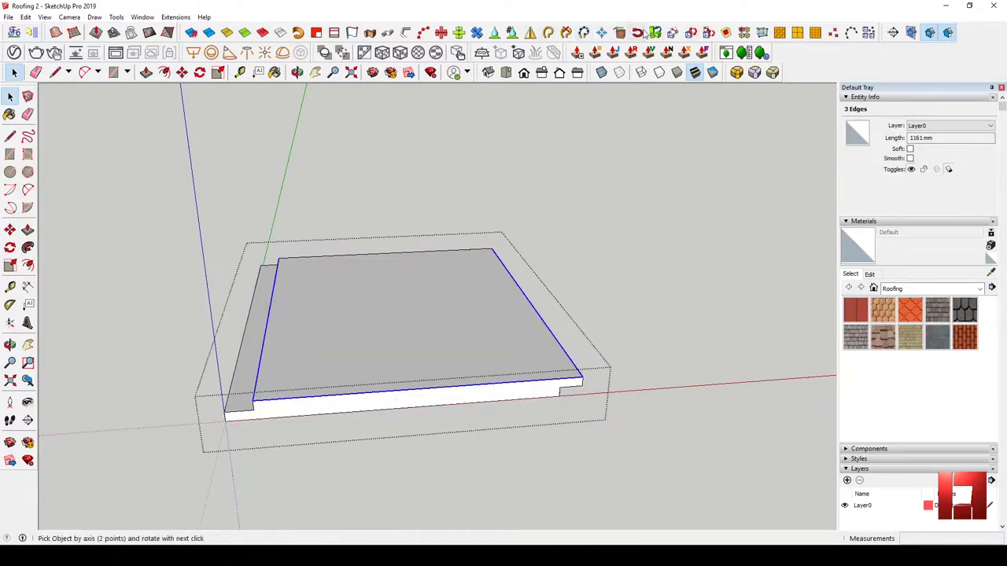
# Round the tile's top edges by 2 mm and copy it into a row of three
pyautogui.click(368, 261)
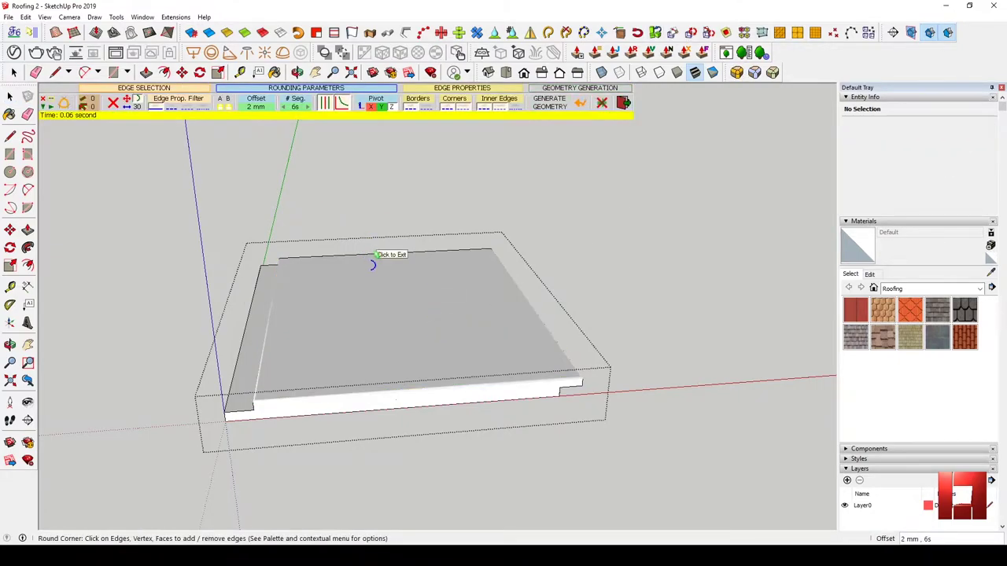
pyautogui.click(561, 220)
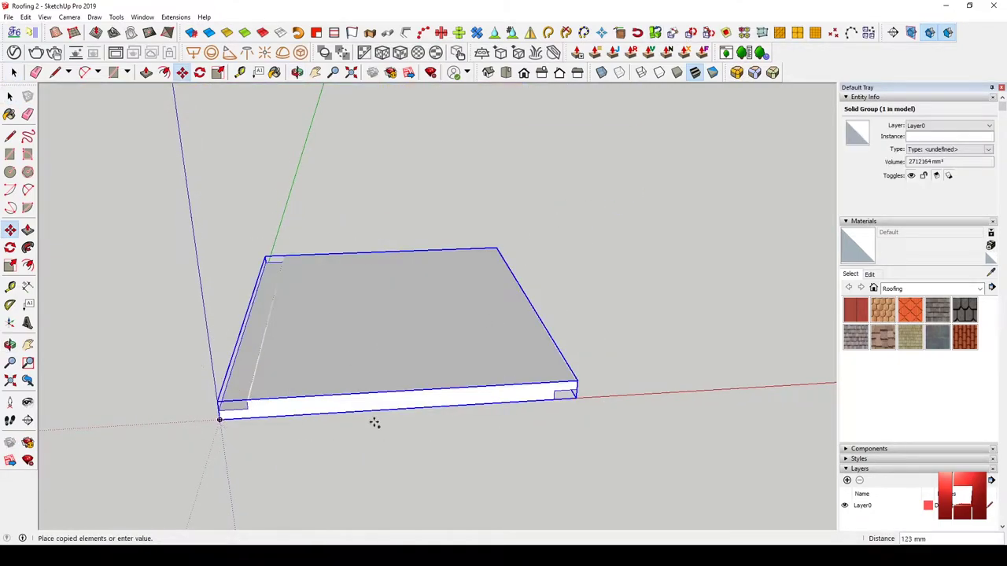
pyautogui.click(558, 398)
pyautogui.moveTo(558, 398)
pyautogui.mouseDown(button='middle')
pyautogui.moveTo(449, 292)
pyautogui.moveTo(470, 312)
pyautogui.mouseUp(button='middle')
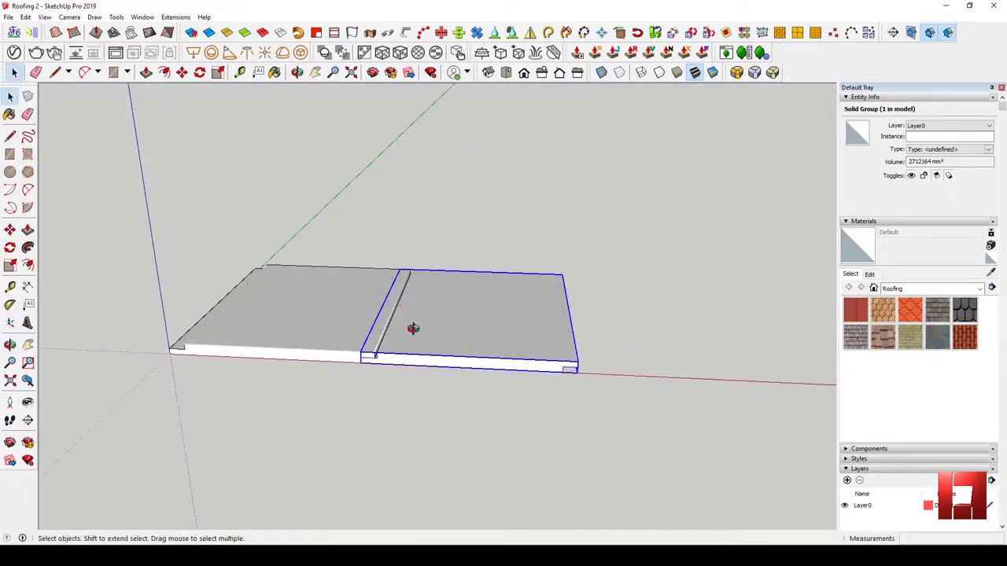
pyautogui.moveTo(413, 328); pyautogui.dragTo(391, 373, button='middle')
pyautogui.press('m')
pyautogui.keyDown('ctrl'); pyautogui.click(391, 373); pyautogui.keyUp('ctrl')
pyautogui.click(571, 370)
pyautogui.moveTo(571, 371)
pyautogui.mouseDown(button='middle')
pyautogui.moveTo(306, 269)
pyautogui.moveTo(394, 283)
pyautogui.mouseUp(button='middle')
pyautogui.press('space')
# Draw a block under the tiles, stretch it into a batten, and group it
pyautogui.scroll(3, 525, 376)
pyautogui.press('r')
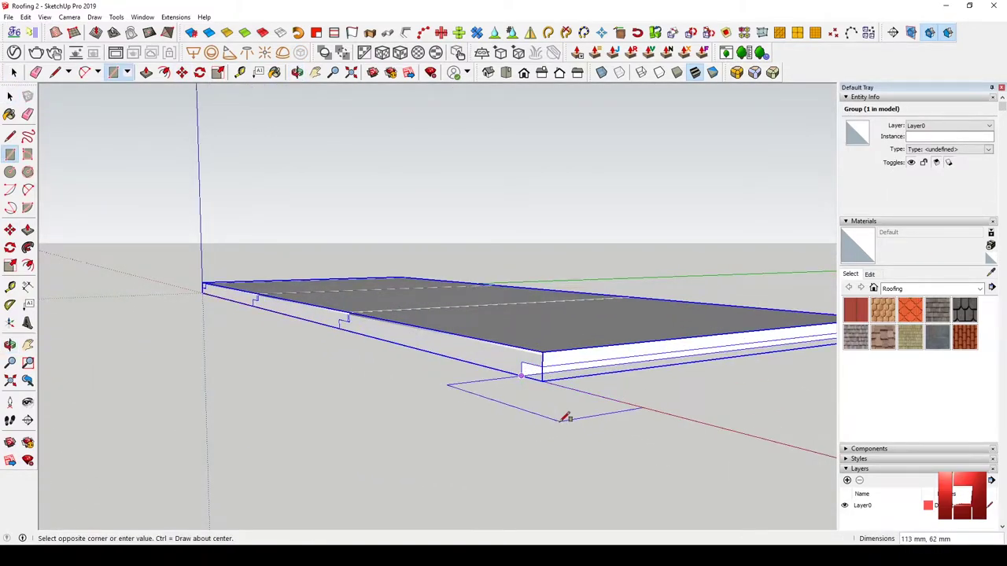
pyautogui.press('space')
pyautogui.tripleClick(530, 406)
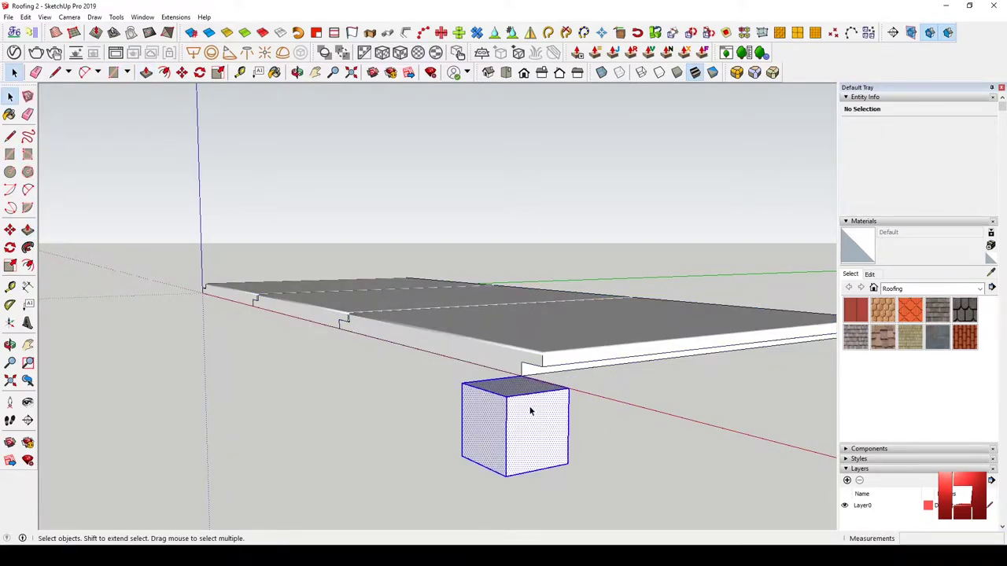
pyautogui.moveTo(531, 407); pyautogui.dragTo(512, 386, button='middle')
pyautogui.press('p')
pyautogui.moveTo(308, 406)
pyautogui.mouseDown(button='middle')
pyautogui.moveTo(392, 401)
pyautogui.moveTo(321, 328)
pyautogui.mouseUp(button='middle')
pyautogui.click(392, 401)
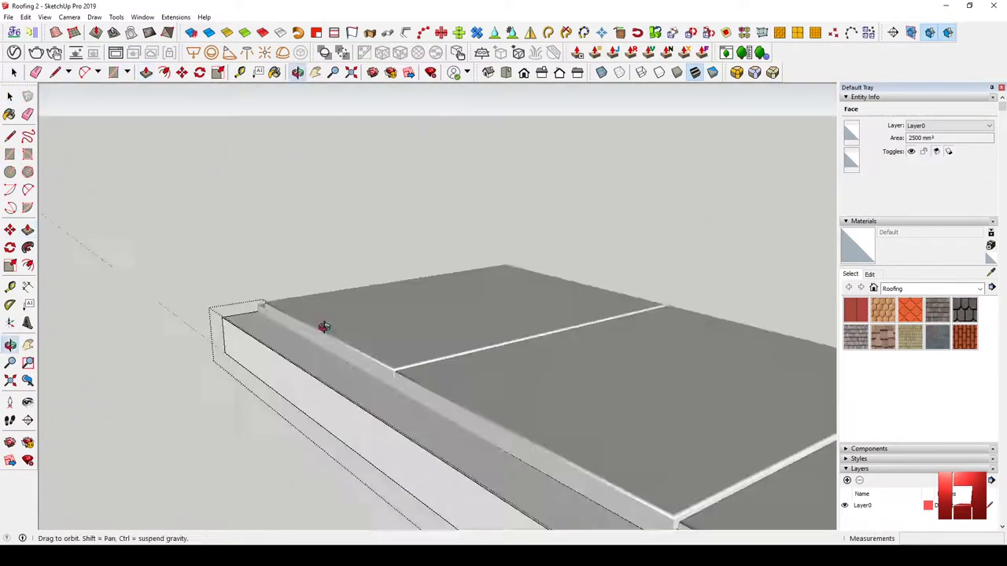
pyautogui.press('space')
pyautogui.click(498, 399)
# Copy the batten along the tiles to make a second support
pyautogui.press('m')
pyautogui.moveTo(482, 446); pyautogui.dragTo(545, 426, button='middle')
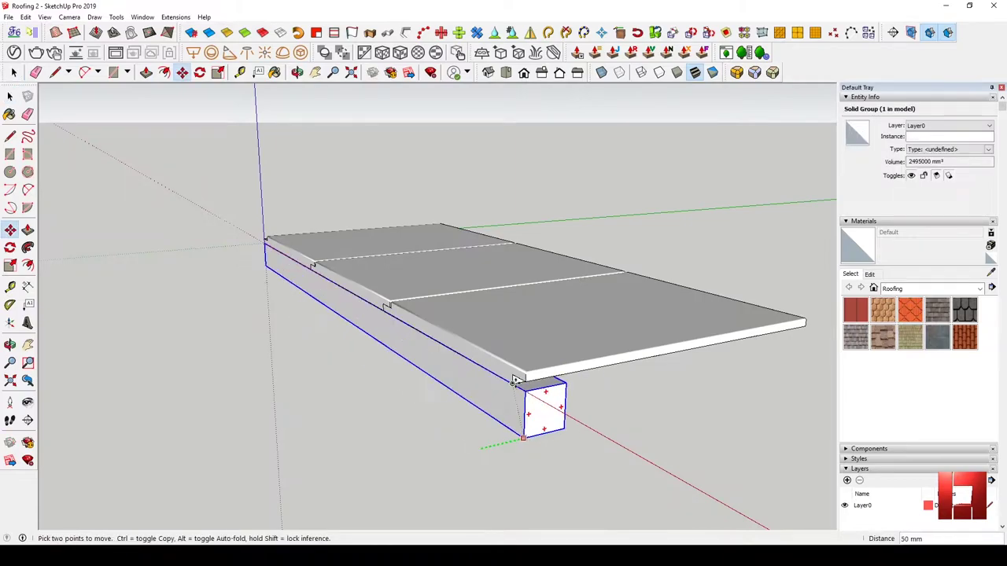
pyautogui.press('space')
pyautogui.moveTo(612, 427)
pyautogui.mouseDown(button='middle')
pyautogui.moveTo(711, 366)
pyautogui.moveTo(692, 378)
pyautogui.mouseUp(button='middle')
pyautogui.press('p')
# Tilt the tile row about 3.9° around the batten's top edge
pyautogui.press('space')
pyautogui.click(508, 371)
pyautogui.scroll(5, 376, 378)
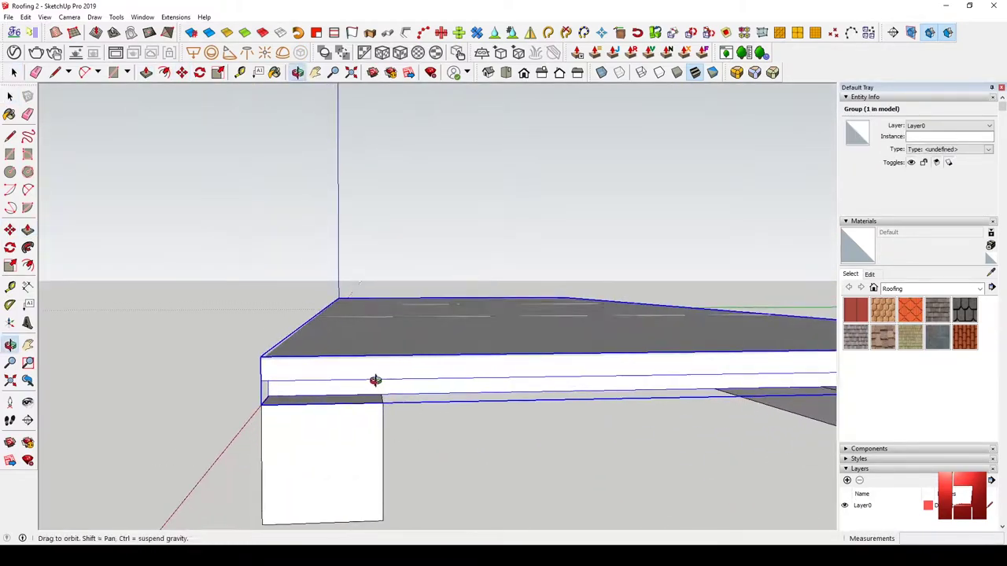
pyautogui.press('q')
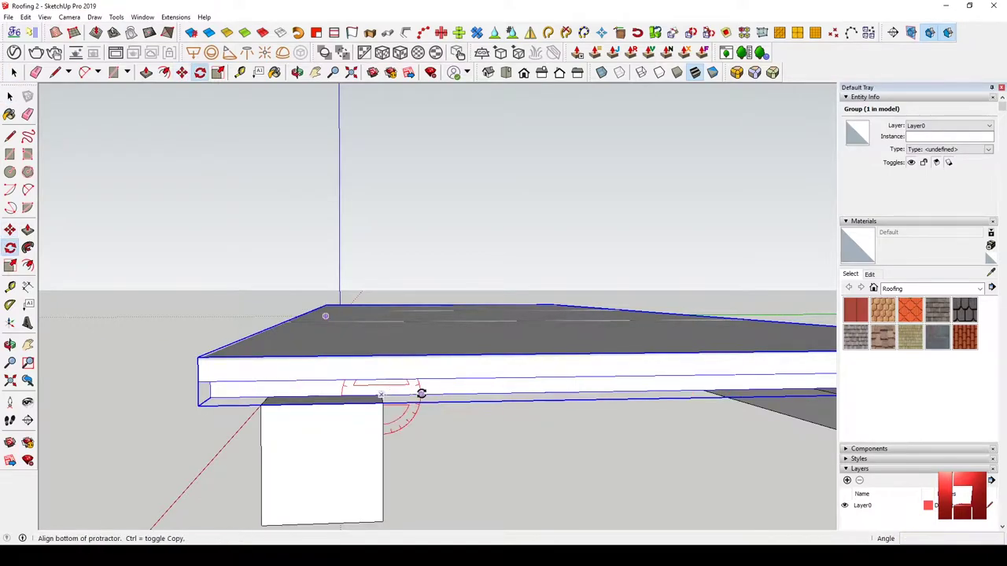
pyautogui.click(421, 393)
pyautogui.moveTo(422, 393)
pyautogui.mouseDown(button='middle')
pyautogui.moveTo(735, 396)
pyautogui.moveTo(652, 387)
pyautogui.mouseUp(button='middle')
# Reselect the tilted row, then select the row and batten together for moving
pyautogui.press('space')
pyautogui.click(321, 366)
pyautogui.press('q')
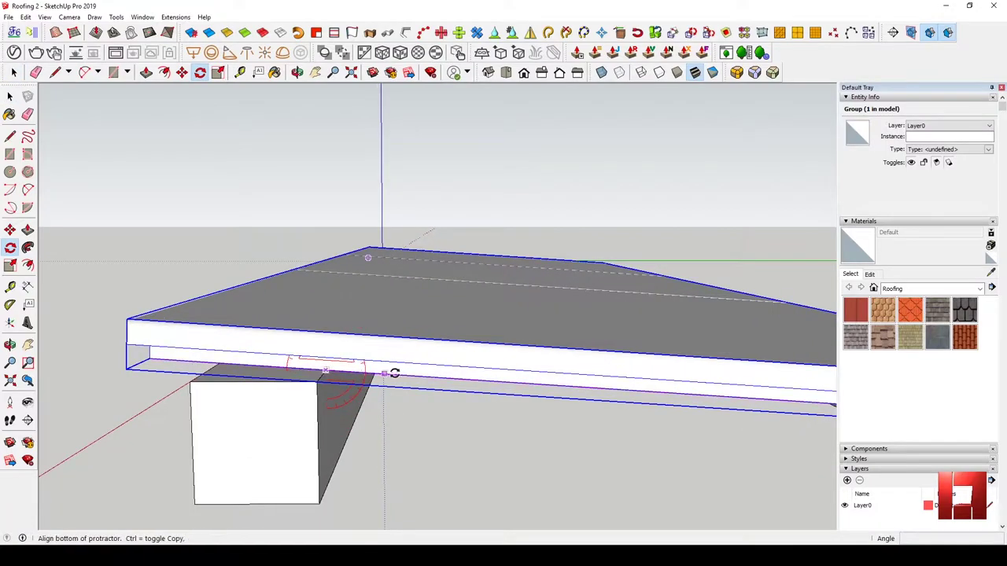
pyautogui.moveTo(394, 373)
pyautogui.mouseDown(button='middle')
pyautogui.moveTo(310, 297)
pyautogui.moveTo(541, 327)
pyautogui.moveTo(568, 340)
pyautogui.mouseUp(button='middle')
pyautogui.press('space')
pyautogui.hotkey('ctrl', 'a')
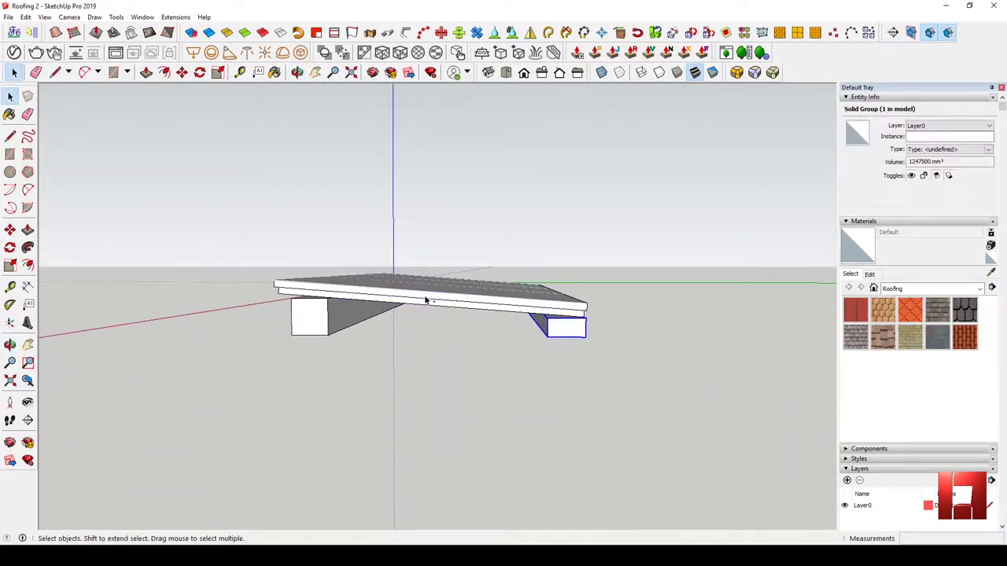
pyautogui.click(291, 334)
# Shift the row and batten sideways and copy them up the slope as the next course
pyautogui.moveTo(542, 330)
pyautogui.mouseDown(button='middle')
pyautogui.moveTo(557, 296)
pyautogui.moveTo(522, 286)
pyautogui.moveTo(506, 299)
pyautogui.moveTo(616, 291)
pyautogui.mouseUp(button='middle')
pyautogui.scroll(-2, 549, 328)
pyautogui.press('space')
pyautogui.press('m')
pyautogui.scroll(2, 549, 328)
pyautogui.click(550, 337)
pyautogui.press('ctrl')
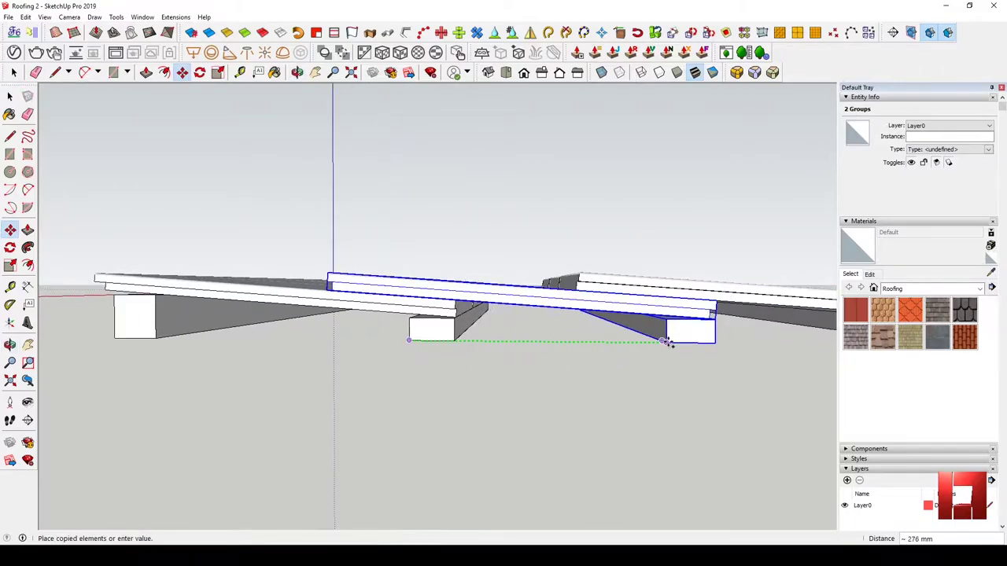
pyautogui.click(653, 344)
pyautogui.press('space')
pyautogui.moveTo(653, 344); pyautogui.dragTo(665, 411, button='middle')
# Move the middle tile course so it overlaps the courses beside it
pyautogui.click(456, 320)
pyautogui.press('m')
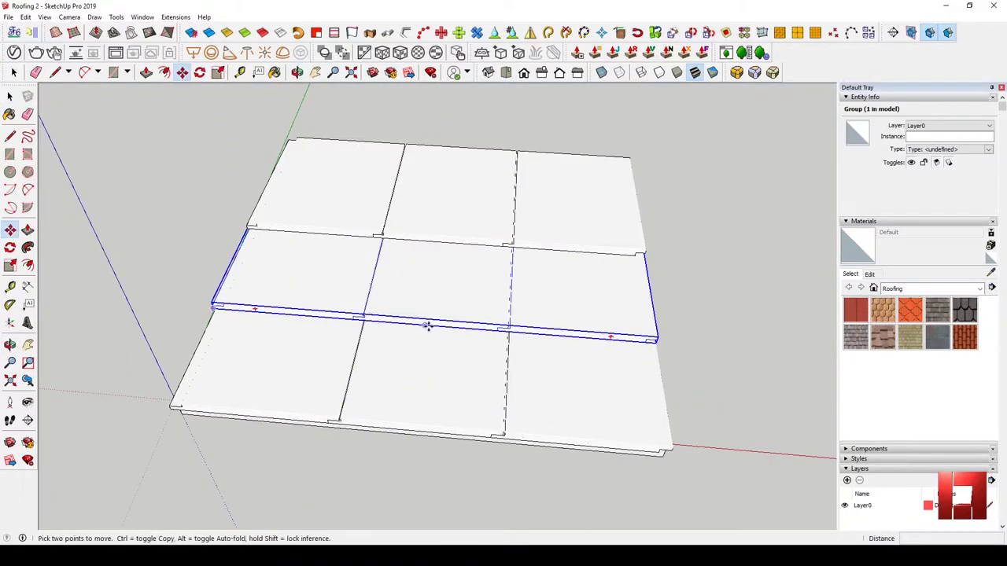
pyautogui.click(427, 325)
pyautogui.scroll(3, 503, 408)
pyautogui.click(498, 355)
pyautogui.scroll(-5, 444, 333)
pyautogui.press('space')
pyautogui.moveTo(443, 333)
pyautogui.mouseDown(button='middle')
pyautogui.moveTo(472, 310)
pyautogui.moveTo(484, 328)
pyautogui.moveTo(370, 249)
pyautogui.moveTo(331, 246)
pyautogui.mouseUp(button='middle')
# Draw a 5000 by 5000 mm square base face on the ground
pyautogui.scroll(-4, 370, 249)
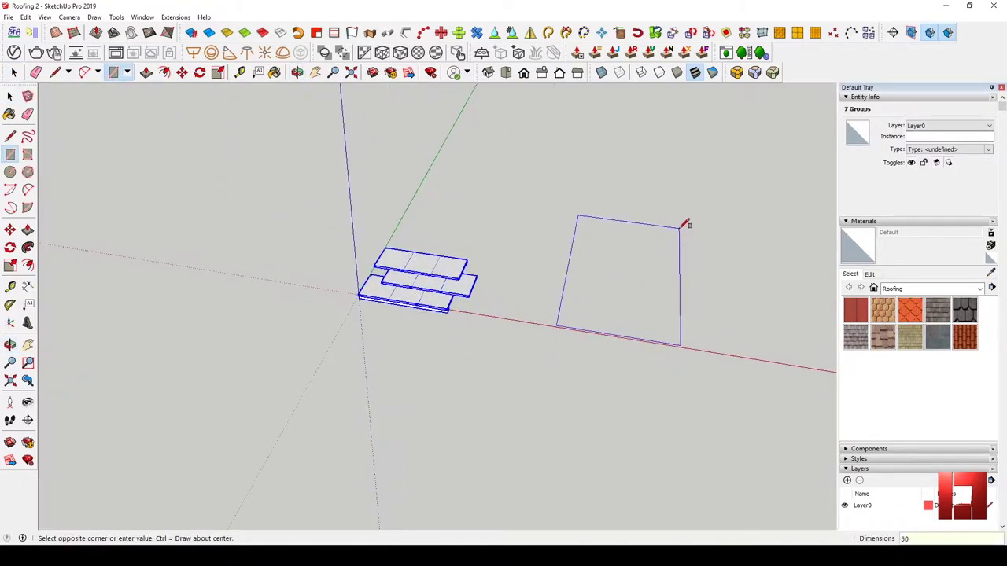
pyautogui.write('00,500')
pyautogui.press('Return')
pyautogui.rightClick(338, 225)
# Reverse the square's face, draw a diagonal, and raise the centre 1200 mm into an apex
pyautogui.click(383, 227)
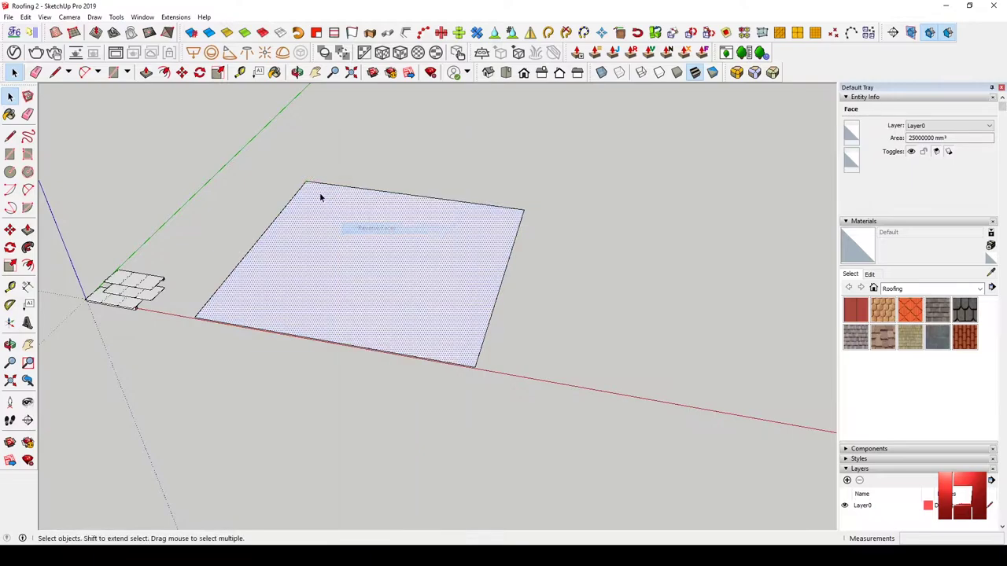
pyautogui.click(307, 183)
pyautogui.click(476, 364)
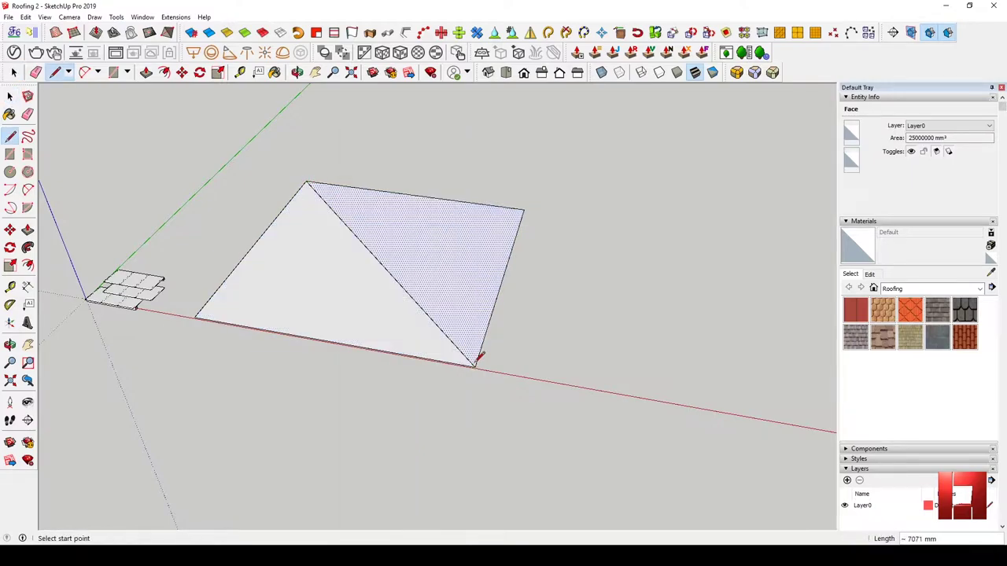
pyautogui.click(432, 162)
pyautogui.click(355, 177)
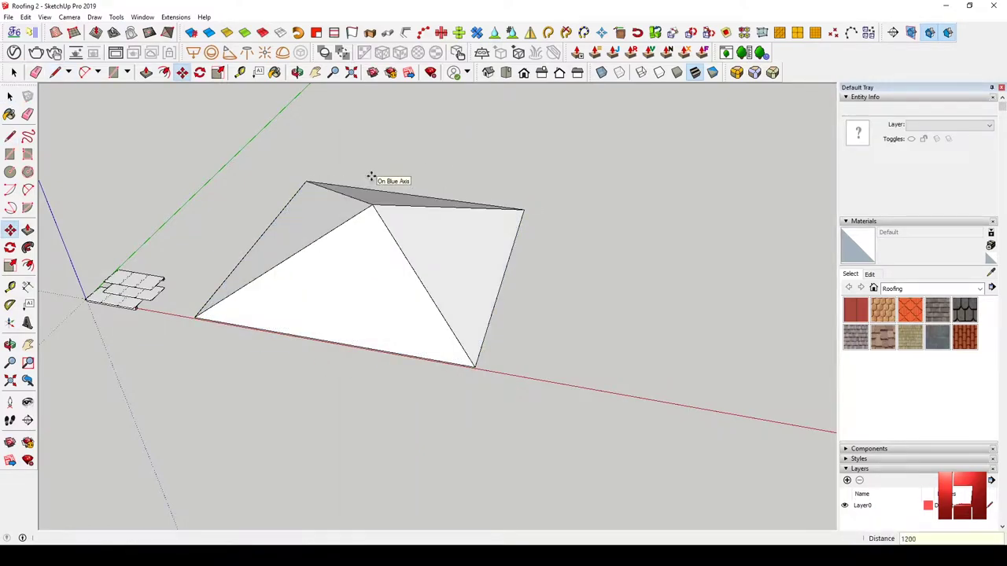
pyautogui.press('space')
pyautogui.moveTo(373, 176); pyautogui.dragTo(144, 397, button='middle')
# Rotate and move the three tile courses to line them up with one roof slope
pyautogui.moveTo(98, 323)
pyautogui.mouseDown(button='middle')
pyautogui.moveTo(393, 338)
pyautogui.moveTo(658, 216)
pyautogui.moveTo(508, 272)
pyautogui.mouseUp(button='middle')
pyautogui.scroll(3, 394, 337)
pyautogui.press('m')
pyautogui.press('q')
pyautogui.scroll(-1, 449, 202)
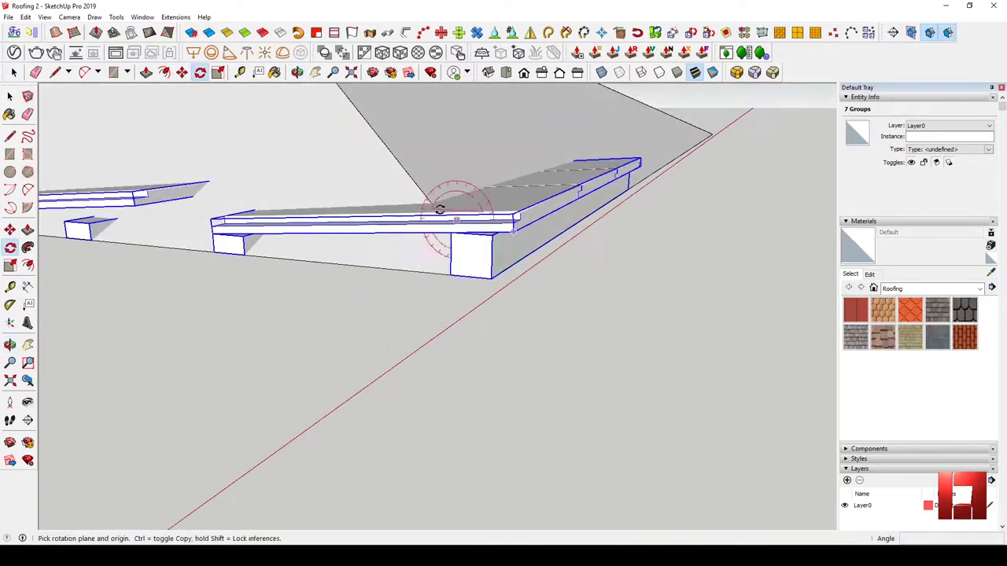
pyautogui.scroll(-3, 370, 173)
pyautogui.scroll(3, 564, 313)
pyautogui.moveTo(564, 313)
pyautogui.mouseDown(button='middle')
pyautogui.moveTo(510, 265)
pyautogui.moveTo(550, 288)
pyautogui.moveTo(540, 276)
pyautogui.moveTo(575, 252)
pyautogui.moveTo(556, 271)
pyautogui.moveTo(494, 266)
pyautogui.moveTo(589, 325)
pyautogui.moveTo(467, 394)
pyautogui.mouseUp(button='middle')
pyautogui.press('space')
pyautogui.press('space')
pyautogui.scroll(3, 460, 395)
pyautogui.press('m')
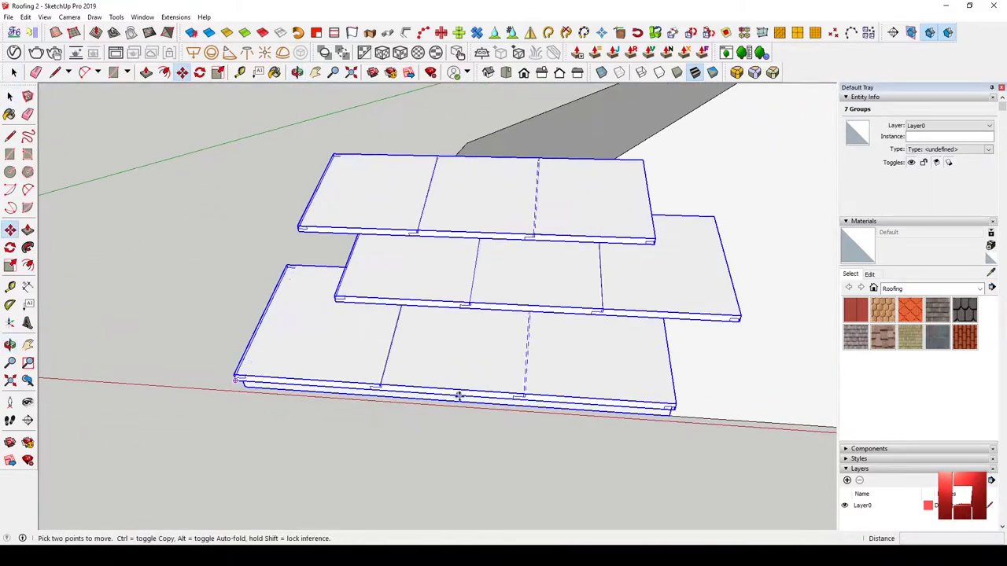
pyautogui.scroll(-3, 445, 395)
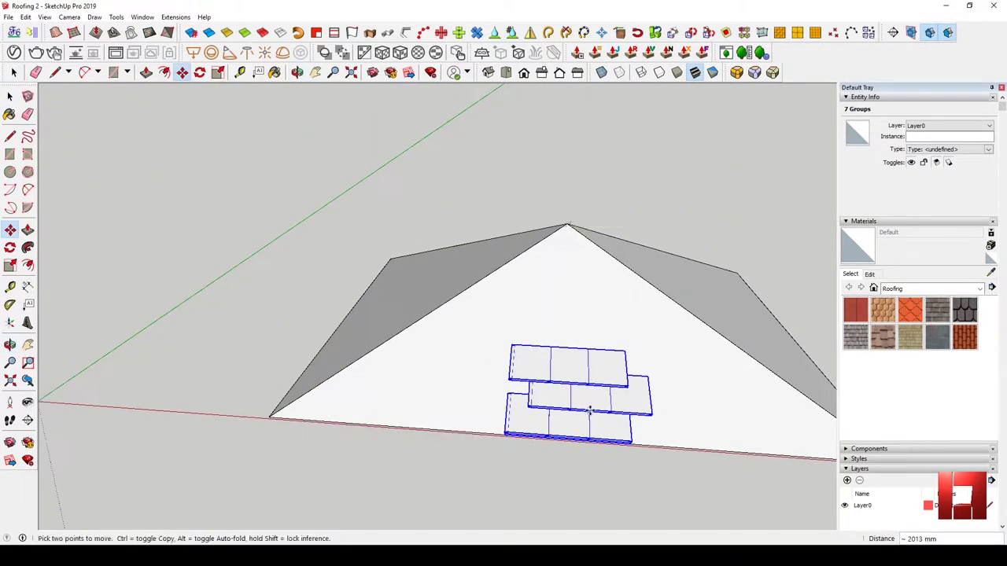
# Set the tile courses on the slope and stretch the battens to full width along the red axis
pyautogui.moveTo(444, 395); pyautogui.dragTo(449, 410, button='middle')
pyautogui.scroll(4, 449, 409)
pyautogui.press('space')
pyautogui.doubleClick(507, 433)
pyautogui.click(508, 432)
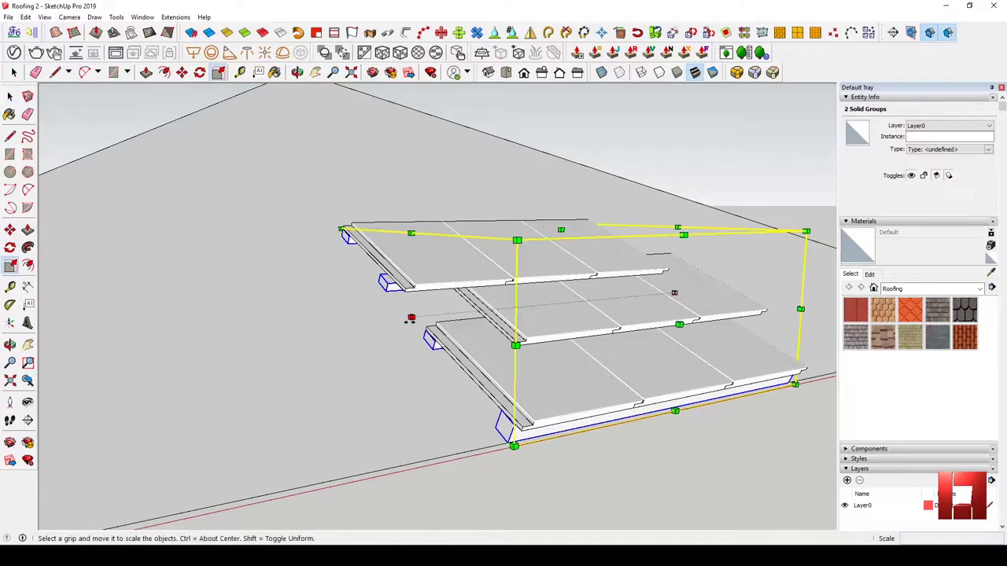
pyautogui.click(410, 318)
pyautogui.scroll(-3, 410, 318)
pyautogui.moveTo(410, 318); pyautogui.dragTo(567, 329, button='middle')
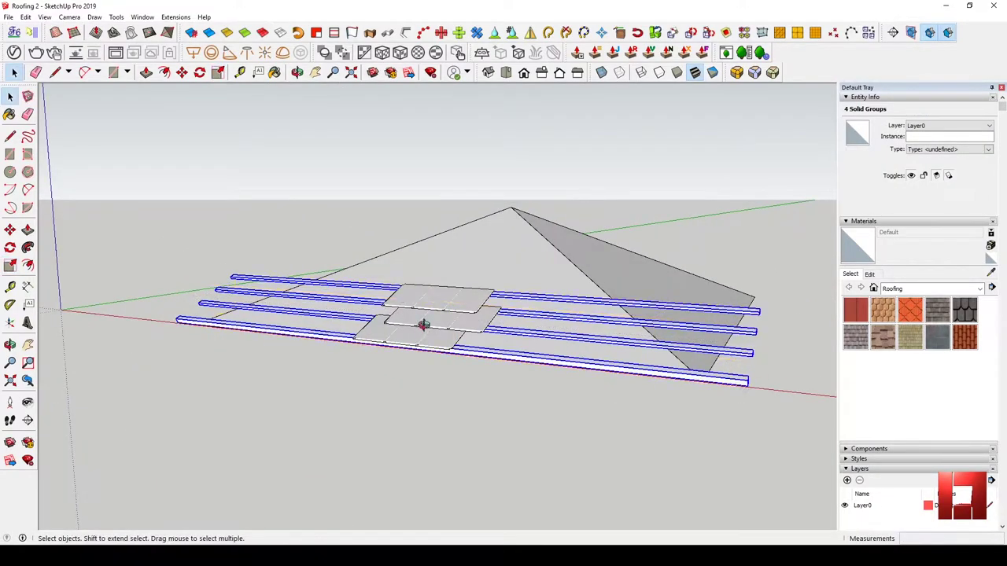
pyautogui.scroll(5, 423, 324)
pyautogui.moveTo(423, 324)
pyautogui.mouseDown(button='middle')
pyautogui.moveTo(390, 356)
pyautogui.moveTo(388, 331)
pyautogui.mouseUp(button='middle')
pyautogui.scroll(3, 401, 354)
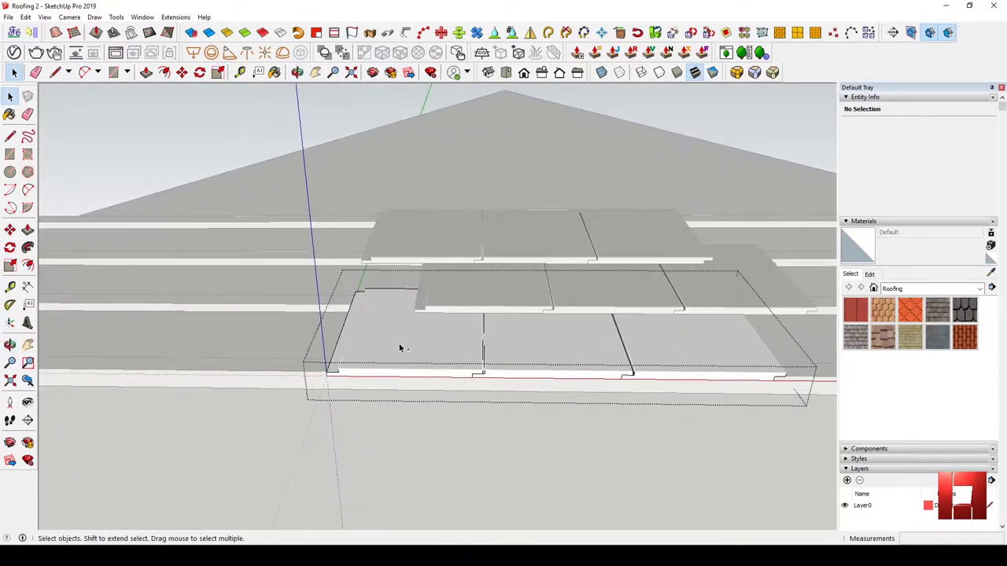
# Copy the bottom tile along the batten against its neighbour to extend the row
pyautogui.press('m')
pyautogui.click(302, 380)
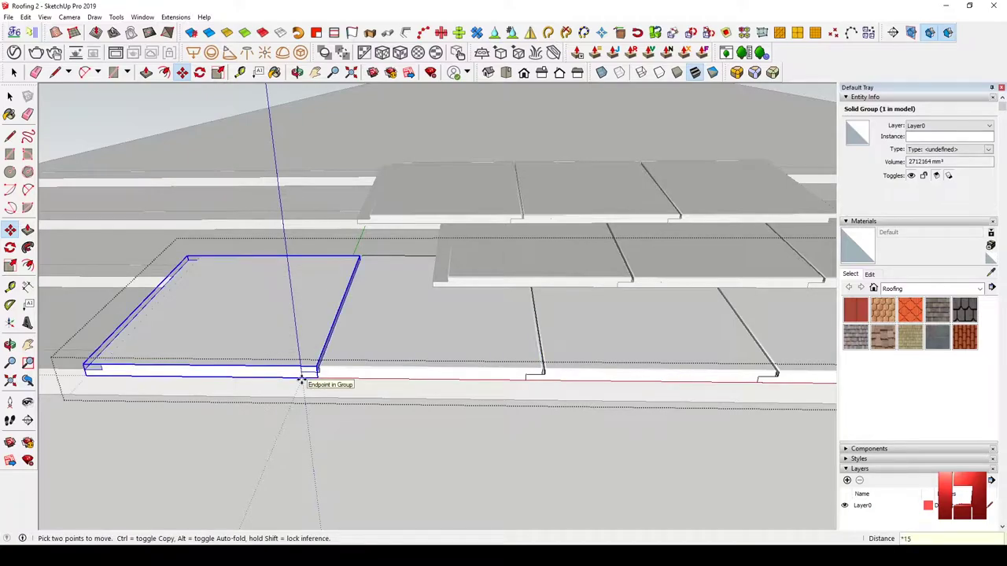
pyautogui.press('space')
pyautogui.scroll(-5, 370, 359)
pyautogui.moveTo(370, 360)
pyautogui.mouseDown(button='middle')
pyautogui.moveTo(407, 331)
pyautogui.moveTo(674, 321)
pyautogui.mouseUp(button='middle')
pyautogui.scroll(4, 468, 312)
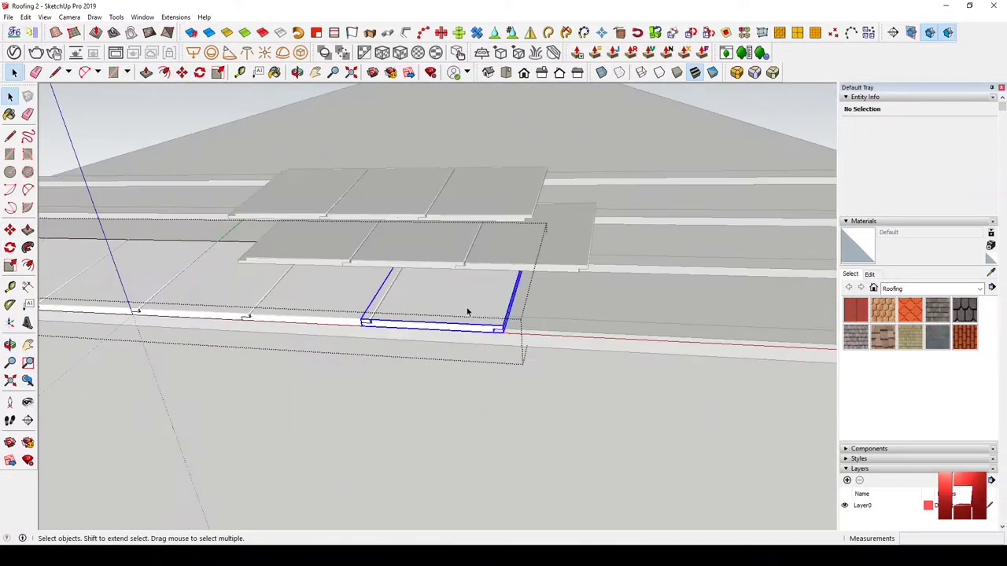
pyautogui.click(467, 312)
pyautogui.scroll(3, 468, 313)
pyautogui.press('m')
pyautogui.scroll(-3, 414, 319)
pyautogui.moveTo(591, 320)
pyautogui.mouseDown(button='middle')
pyautogui.moveTo(383, 325)
pyautogui.moveTo(693, 344)
pyautogui.mouseUp(button='middle')
pyautogui.scroll(-1, 383, 325)
# Copy the end tile 287 mm along the bottom row and array it to ten copies (x10)
pyautogui.press('e')
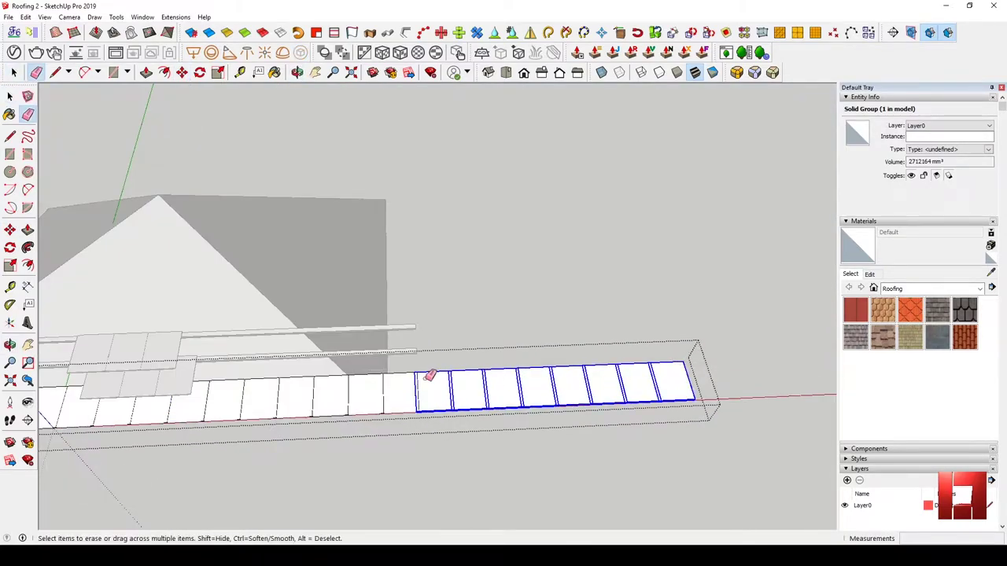
pyautogui.press('space')
pyautogui.moveTo(430, 376); pyautogui.dragTo(344, 295, button='middle')
pyautogui.click(351, 335)
pyautogui.scroll(3, 351, 335)
pyautogui.press('m')
pyautogui.click(438, 346)
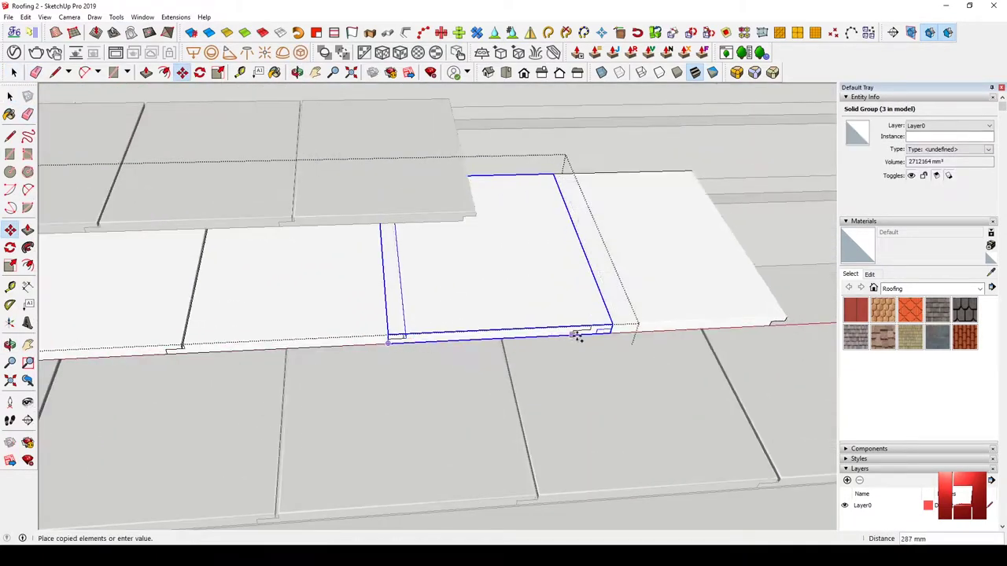
pyautogui.click(577, 336)
pyautogui.scroll(-3, 348, 337)
pyautogui.write('x10')
pyautogui.press('Return')
pyautogui.press('space')
pyautogui.press('e')
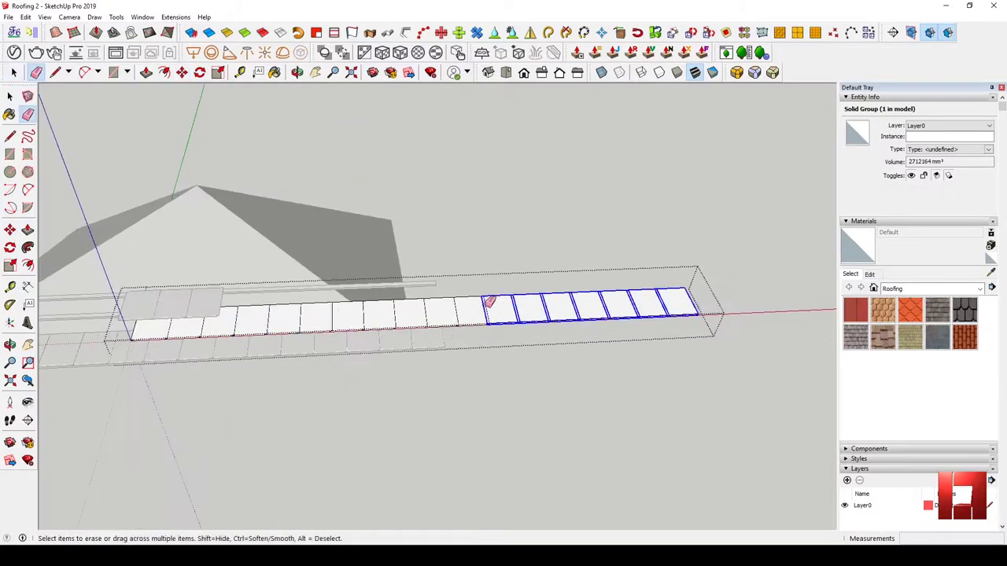
# Move one tile of the row into its new position
pyautogui.press('space')
pyautogui.scroll(3, 415, 310)
pyautogui.press('m')
pyautogui.click(558, 310)
pyautogui.scroll(-2, 475, 360)
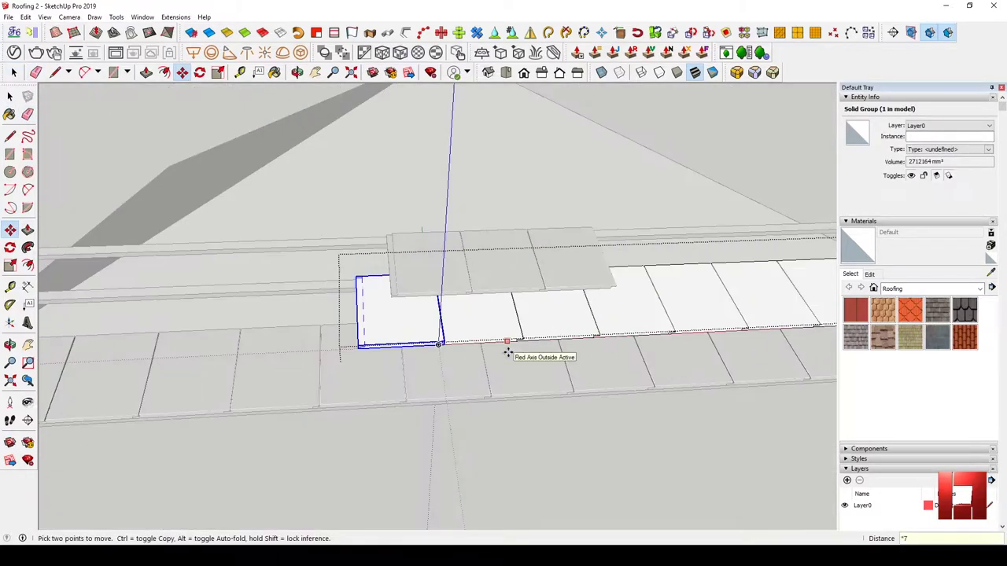
pyautogui.click(507, 351)
# Inside the tile group, start copying a single tile 325 mm toward the next batten up
pyautogui.press('space')
pyautogui.moveTo(508, 352)
pyautogui.mouseDown(button='middle')
pyautogui.moveTo(438, 280)
pyautogui.moveTo(443, 292)
pyautogui.moveTo(333, 337)
pyautogui.mouseUp(button='middle')
pyautogui.click(432, 337)
pyautogui.doubleClick(442, 292)
pyautogui.click(453, 294)
pyautogui.scroll(3, 431, 307)
pyautogui.press('m')
pyautogui.scroll(-2, 509, 307)
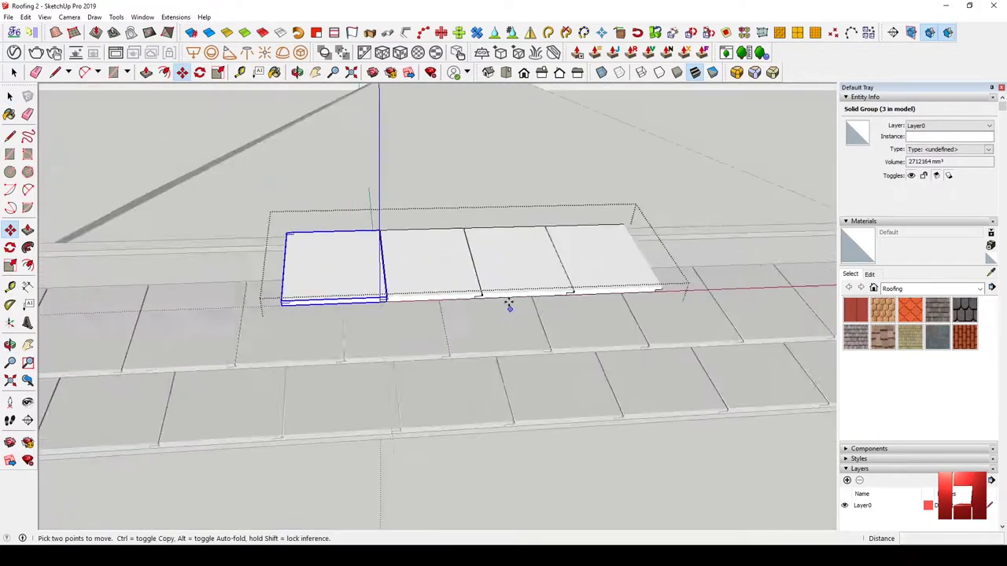
pyautogui.scroll(-2, 509, 306)
pyautogui.scroll(5, 513, 321)
pyautogui.press('ctrl')
pyautogui.click(386, 285)
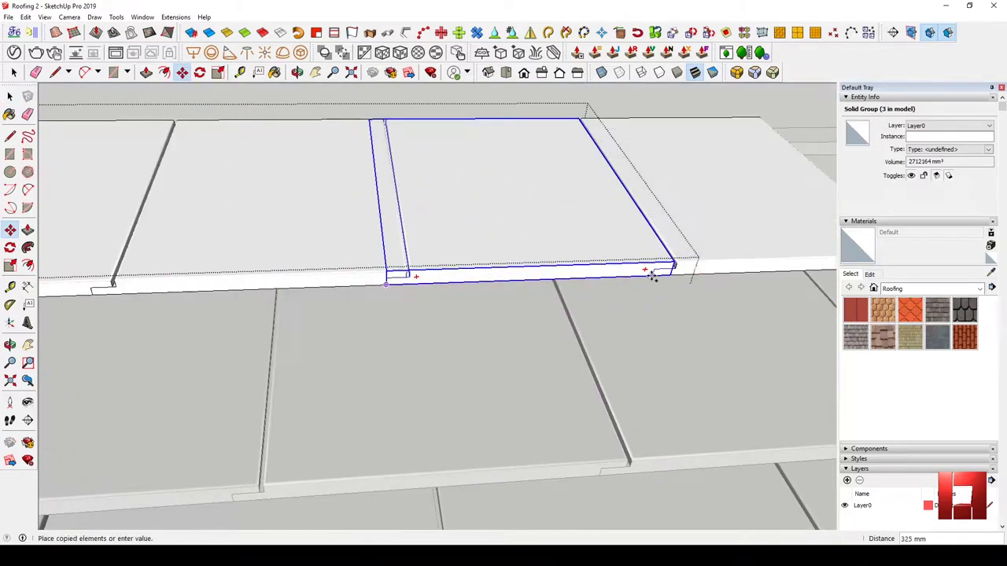
pyautogui.scroll(-5, 427, 292)
pyautogui.moveTo(428, 292)
pyautogui.mouseDown(button='middle')
pyautogui.moveTo(320, 314)
pyautogui.moveTo(472, 333)
pyautogui.mouseUp(button='middle')
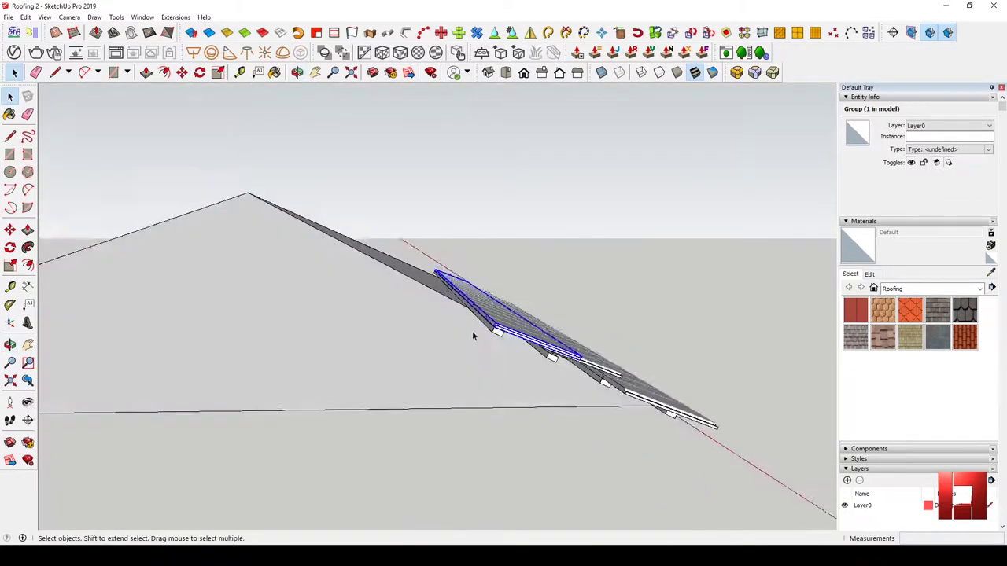
# Select the two tile-row groups on the roof slope
pyautogui.scroll(4, 620, 399)
pyautogui.press('space')
pyautogui.scroll(-3, 462, 329)
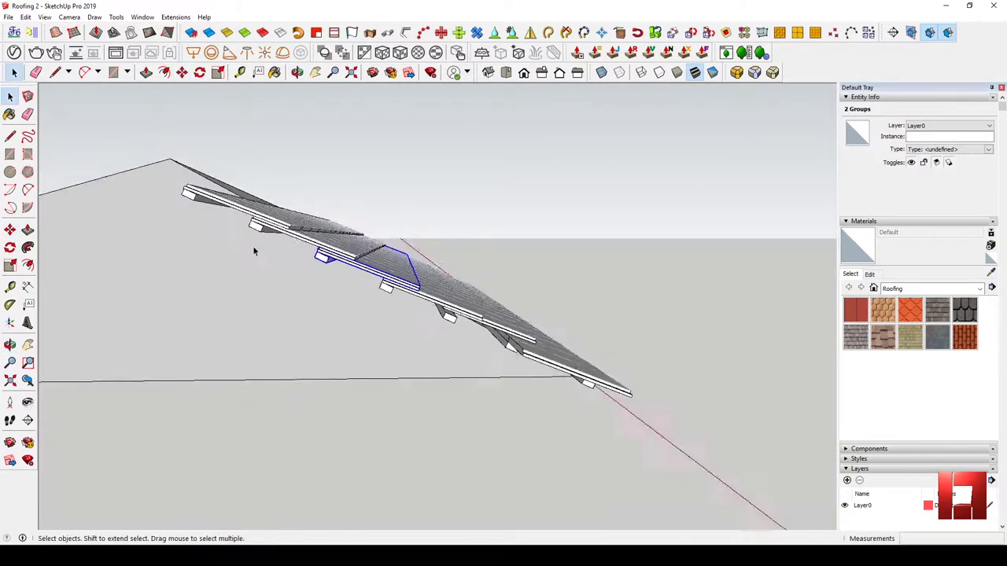
pyautogui.moveTo(253, 246); pyautogui.dragTo(384, 345, button='middle')
pyautogui.scroll(3, 384, 345)
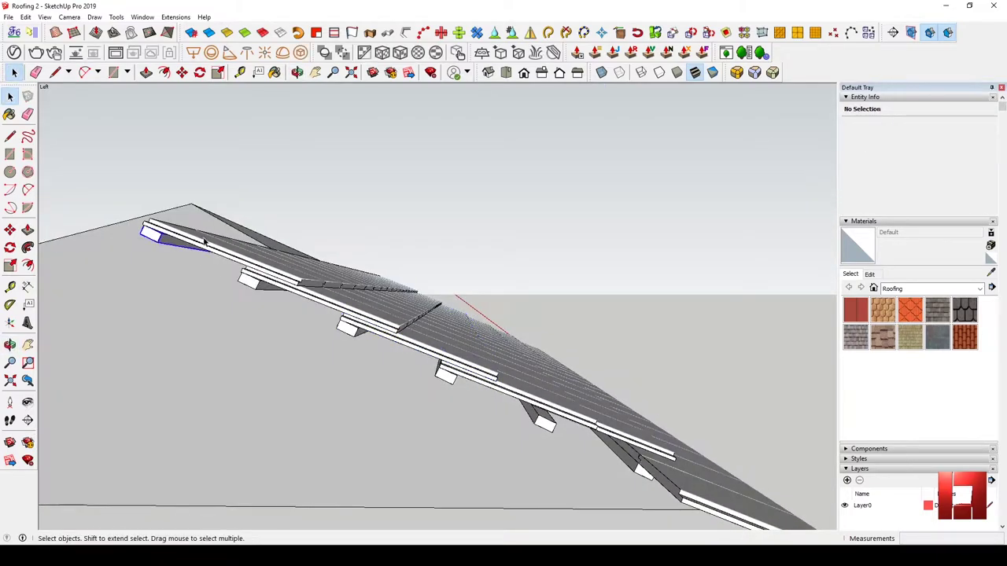
pyautogui.click(203, 242)
pyautogui.moveTo(203, 242); pyautogui.dragTo(370, 370, button='middle')
pyautogui.press('space')
pyautogui.moveTo(206, 294)
pyautogui.mouseDown(button='middle')
pyautogui.moveTo(416, 375)
pyautogui.moveTo(204, 209)
pyautogui.moveTo(181, 260)
pyautogui.moveTo(193, 270)
pyautogui.moveTo(252, 193)
pyautogui.moveTo(328, 314)
pyautogui.mouseUp(button='middle')
pyautogui.click(273, 306)
pyautogui.click(292, 292)
pyautogui.moveTo(265, 334)
pyautogui.mouseDown(button='middle')
pyautogui.moveTo(294, 270)
pyautogui.moveTo(310, 319)
pyautogui.moveTo(332, 326)
pyautogui.mouseUp(button='middle')
pyautogui.keyDown('shift'); pyautogui.click(332, 326); pyautogui.keyUp('shift')
# Copy the two tile rows 1983 mm further up the slope
pyautogui.press('m')
pyautogui.press('ctrl')
pyautogui.click(332, 326)
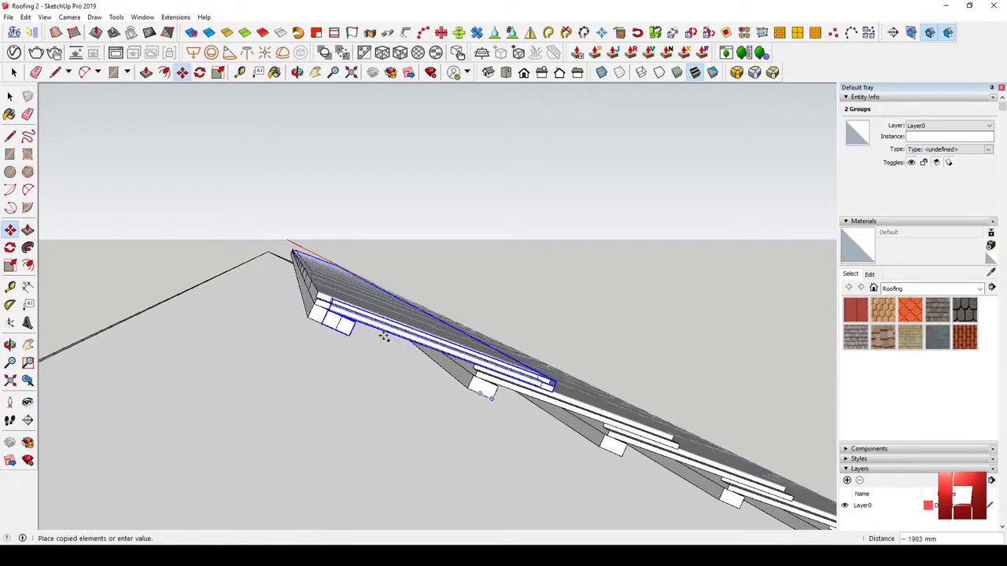
pyautogui.moveTo(223, 317)
pyautogui.mouseDown(button='middle')
pyautogui.moveTo(401, 265)
pyautogui.moveTo(414, 299)
pyautogui.moveTo(406, 329)
pyautogui.moveTo(471, 358)
pyautogui.mouseUp(button='middle')
pyautogui.click(407, 329)
# Select the whole tiled roof group
pyautogui.click(471, 358)
pyautogui.click(416, 344)
pyautogui.moveTo(415, 343); pyautogui.dragTo(462, 271, button='middle')
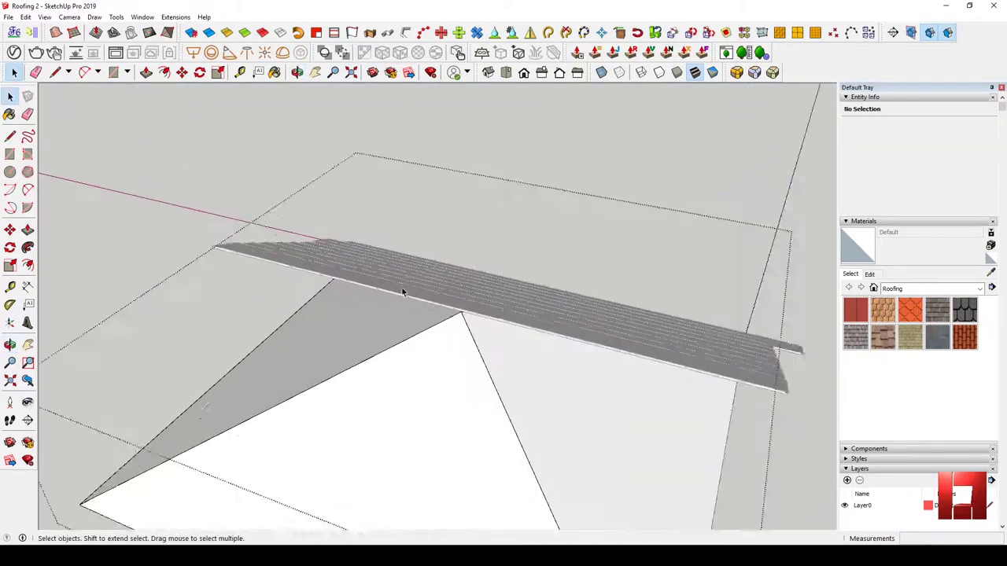
pyautogui.scroll(3, 462, 272)
pyautogui.scroll(-3, 446, 334)
pyautogui.moveTo(489, 329)
pyautogui.mouseDown(button='middle')
pyautogui.moveTo(382, 355)
pyautogui.moveTo(370, 371)
pyautogui.moveTo(335, 226)
pyautogui.moveTo(378, 375)
pyautogui.moveTo(397, 338)
pyautogui.moveTo(383, 354)
pyautogui.mouseUp(button='middle')
pyautogui.click(371, 370)
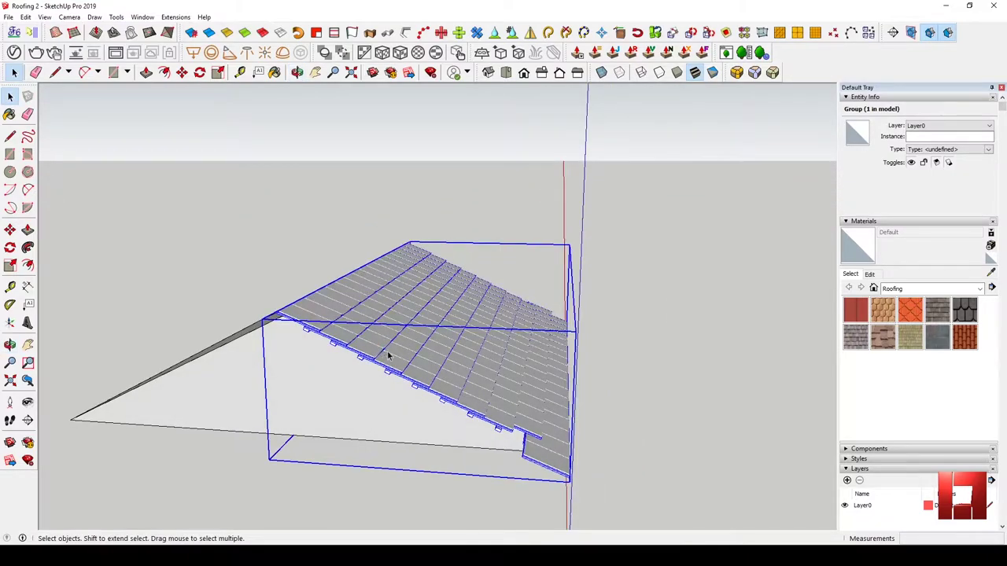
pyautogui.click(142, 16)
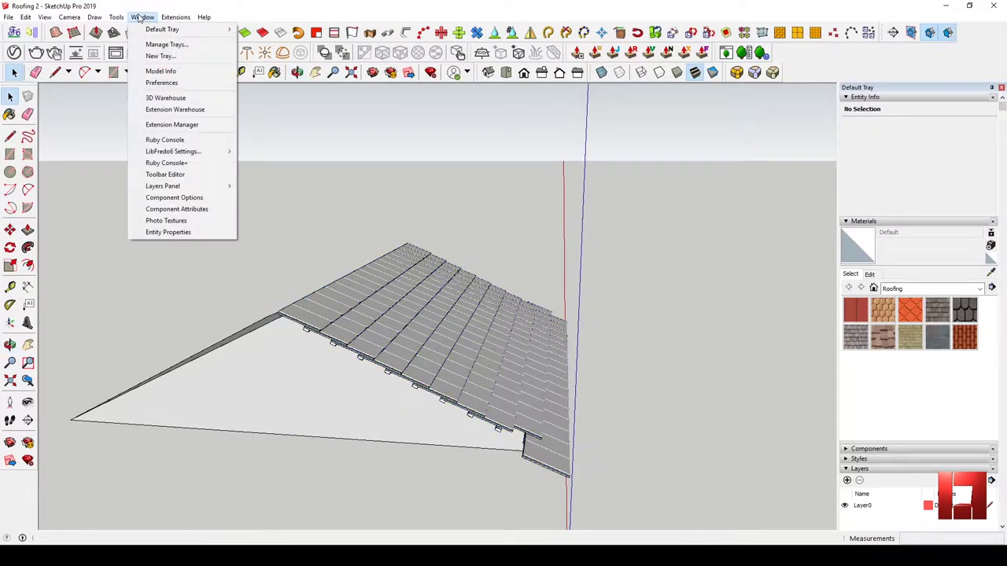
pyautogui.click(158, 86)
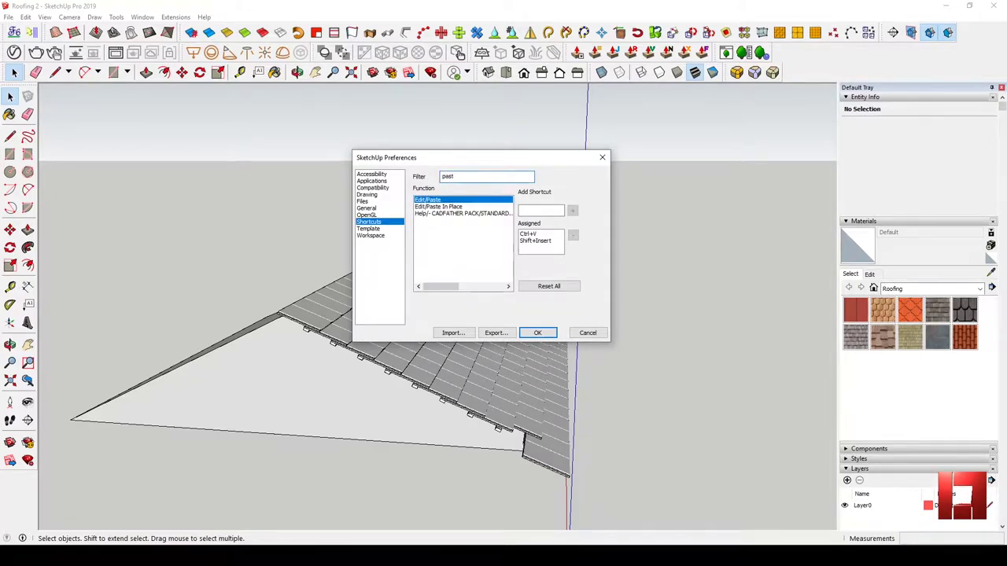
pyautogui.press('Escape')
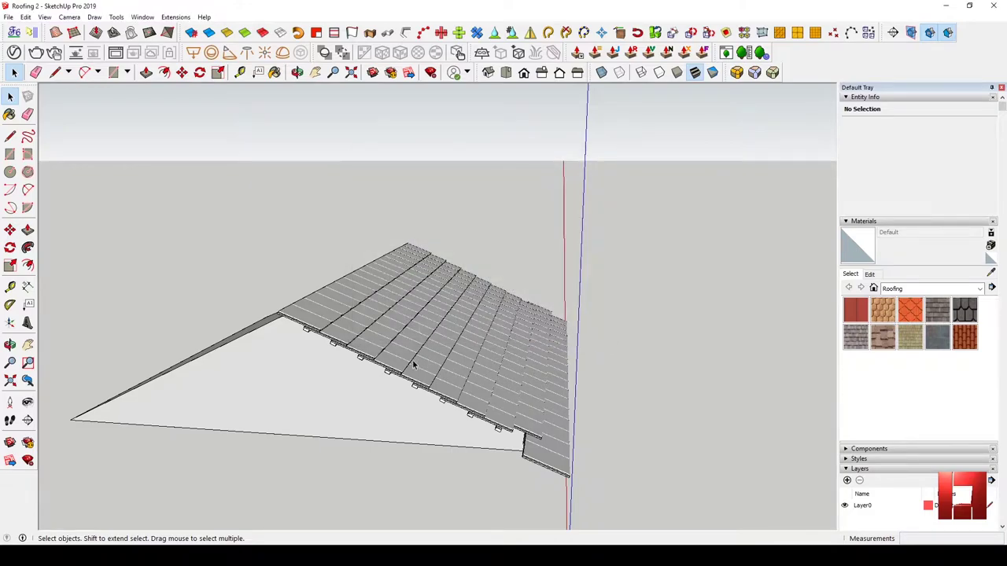
pyautogui.moveTo(412, 360); pyautogui.dragTo(367, 335, button='middle')
pyautogui.scroll(3, 358, 384)
pyautogui.moveTo(358, 384)
pyautogui.mouseDown(button='middle')
pyautogui.moveTo(305, 383)
pyautogui.moveTo(487, 362)
pyautogui.mouseUp(button='middle')
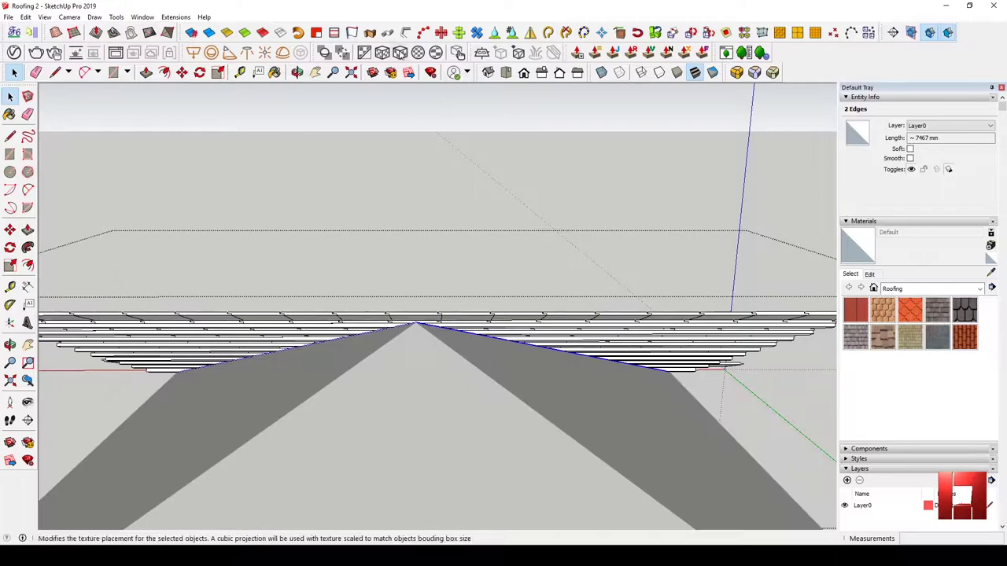
# Extrude the two hip edges upward into a vertical face
pyautogui.click(476, 330)
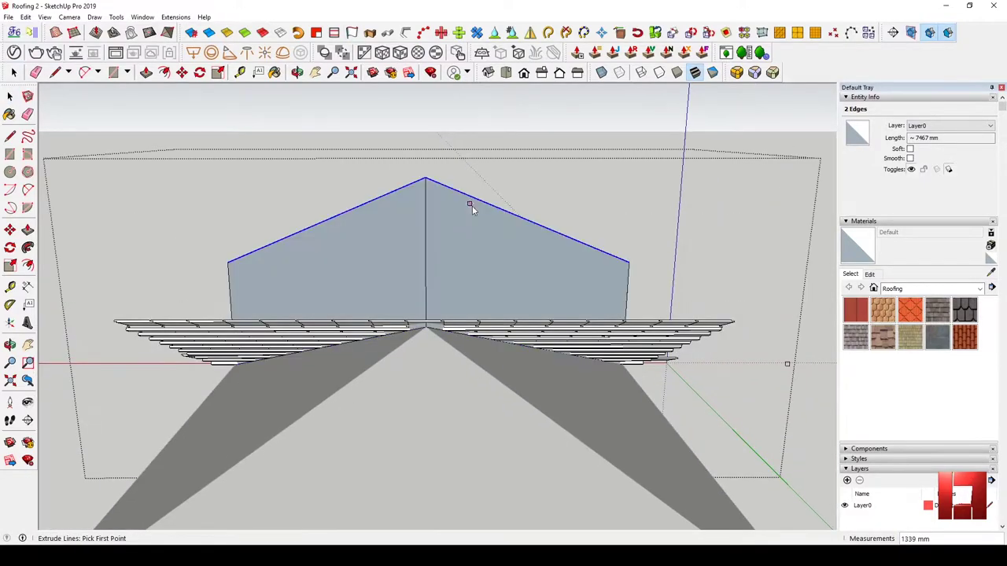
pyautogui.click(470, 202)
pyautogui.press('space')
pyautogui.moveTo(470, 202); pyautogui.dragTo(344, 293, button='middle')
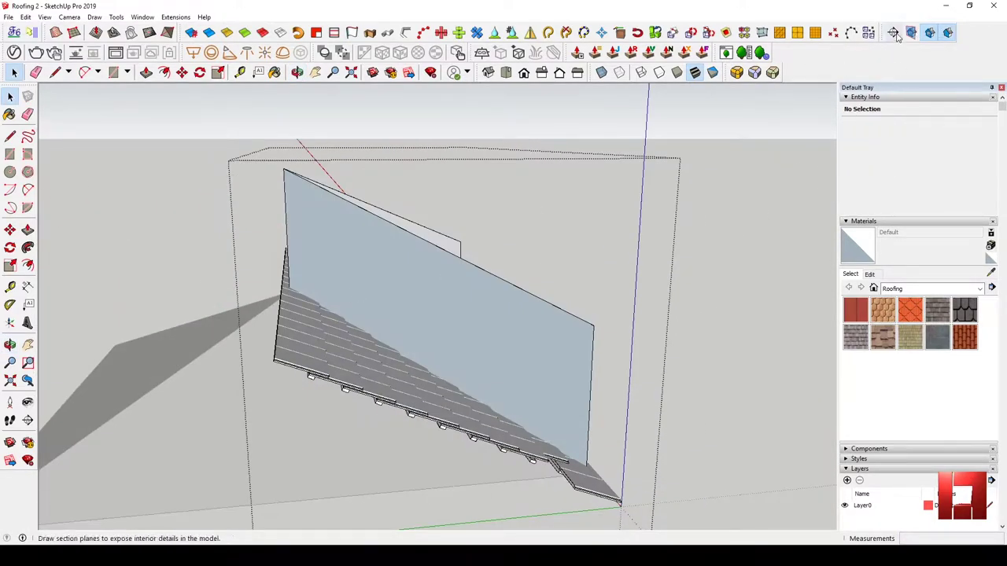
# Place a section plane on the raised face and slice the model at it
pyautogui.click(496, 358)
pyautogui.click(564, 307)
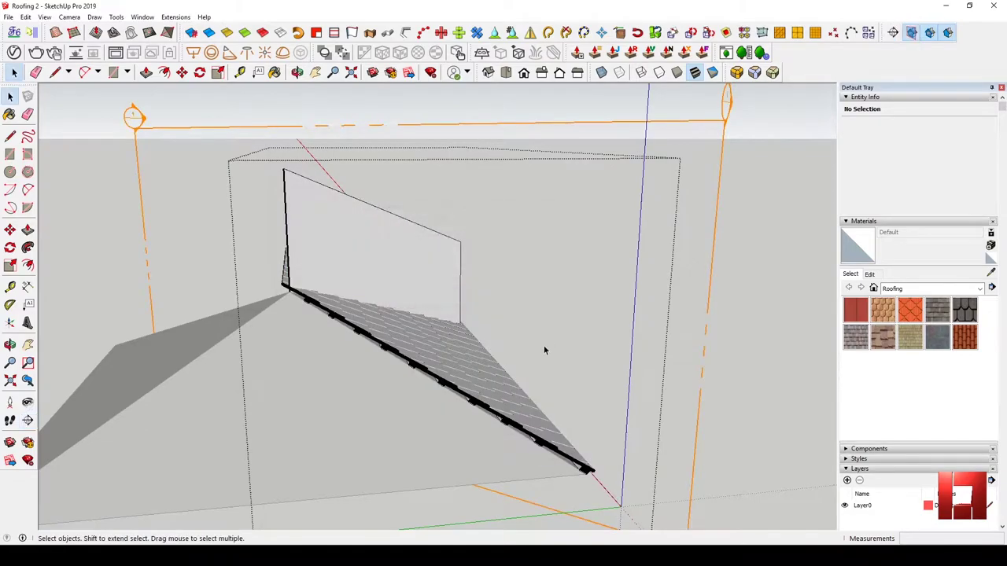
pyautogui.click(706, 128)
pyautogui.rightClick(709, 131)
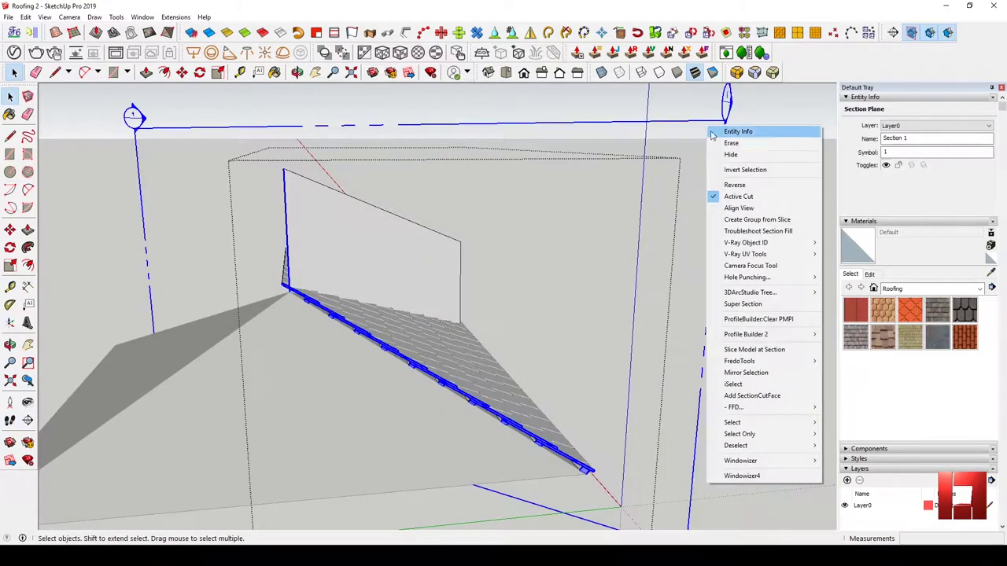
pyautogui.click(752, 351)
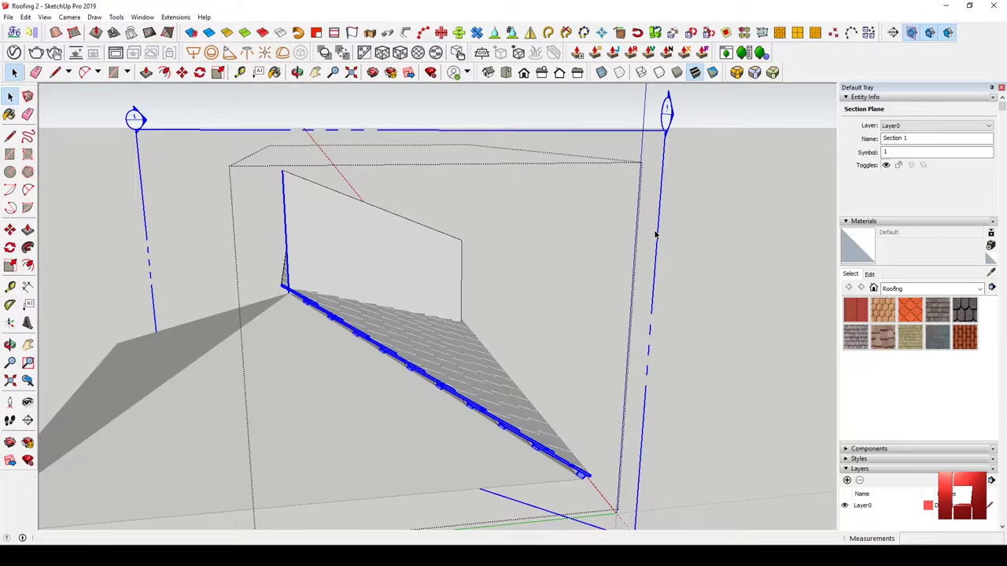
pyautogui.moveTo(575, 219); pyautogui.dragTo(537, 249, button='middle')
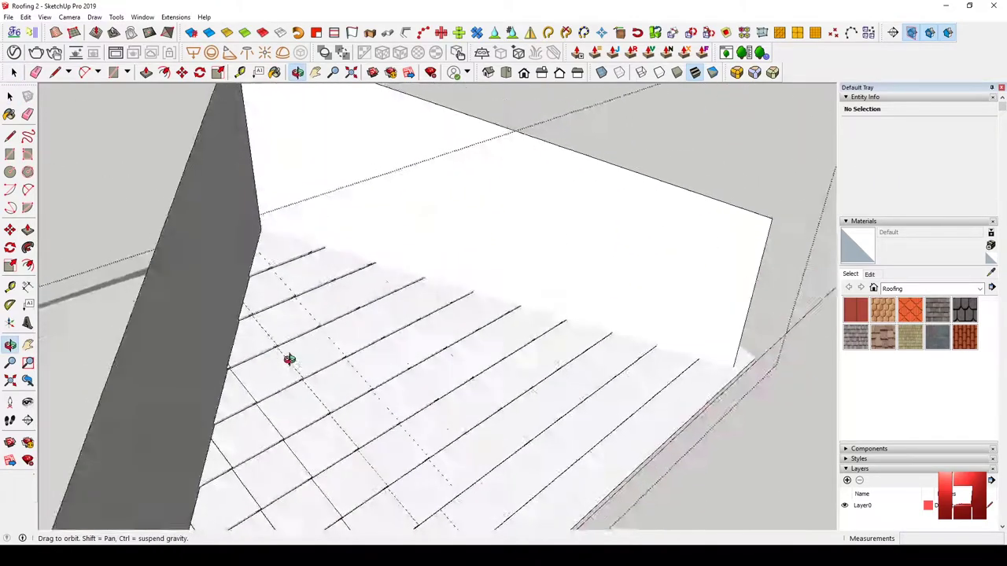
# Orbit along the cut roof edge to inspect the slice
pyautogui.moveTo(566, 234)
pyautogui.mouseDown(button='middle')
pyautogui.moveTo(367, 364)
pyautogui.moveTo(472, 370)
pyautogui.mouseUp(button='middle')
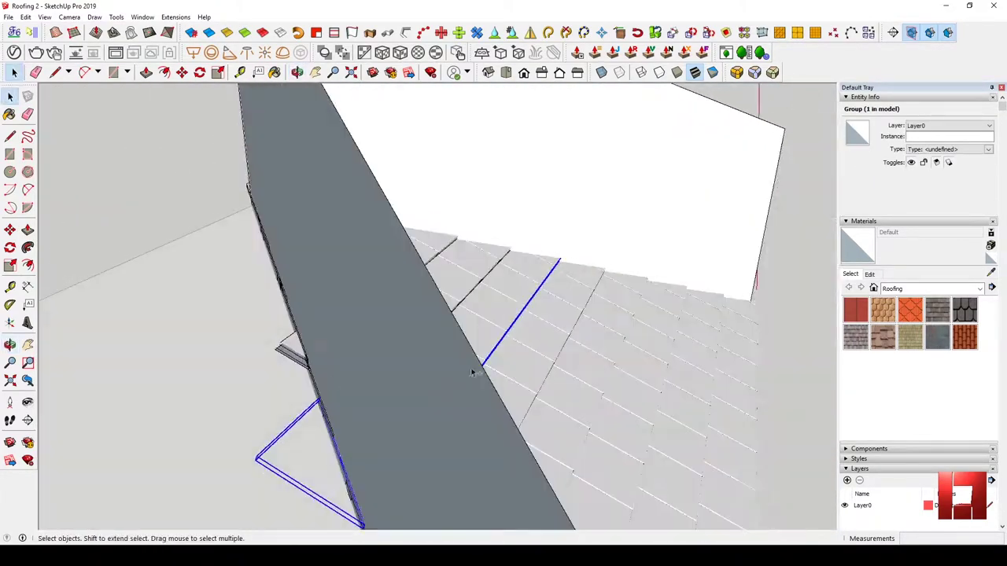
pyautogui.scroll(5, 472, 370)
pyautogui.moveTo(483, 270)
pyautogui.mouseDown(button='middle')
pyautogui.moveTo(402, 294)
pyautogui.moveTo(654, 269)
pyautogui.mouseUp(button='middle')
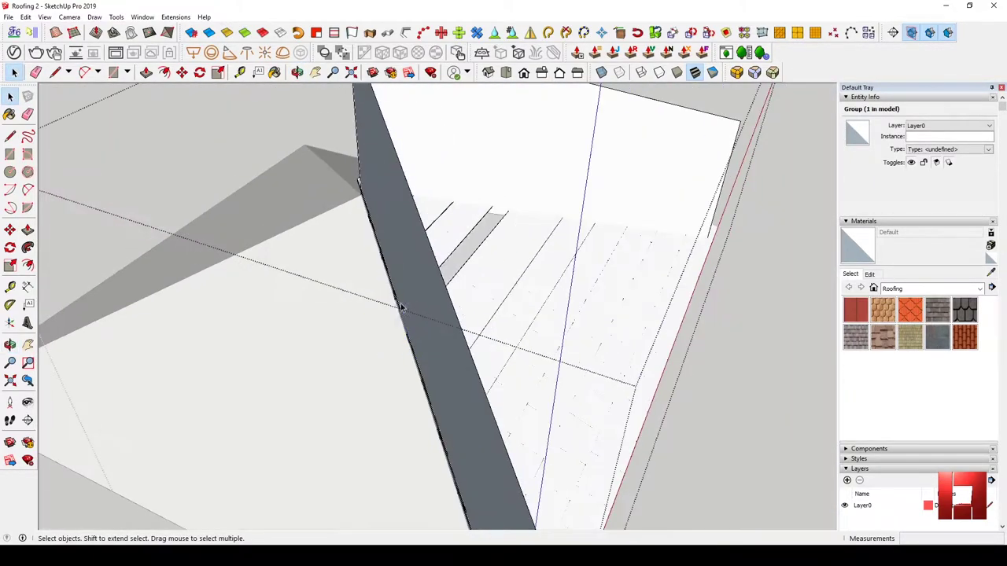
pyautogui.scroll(5, 386, 322)
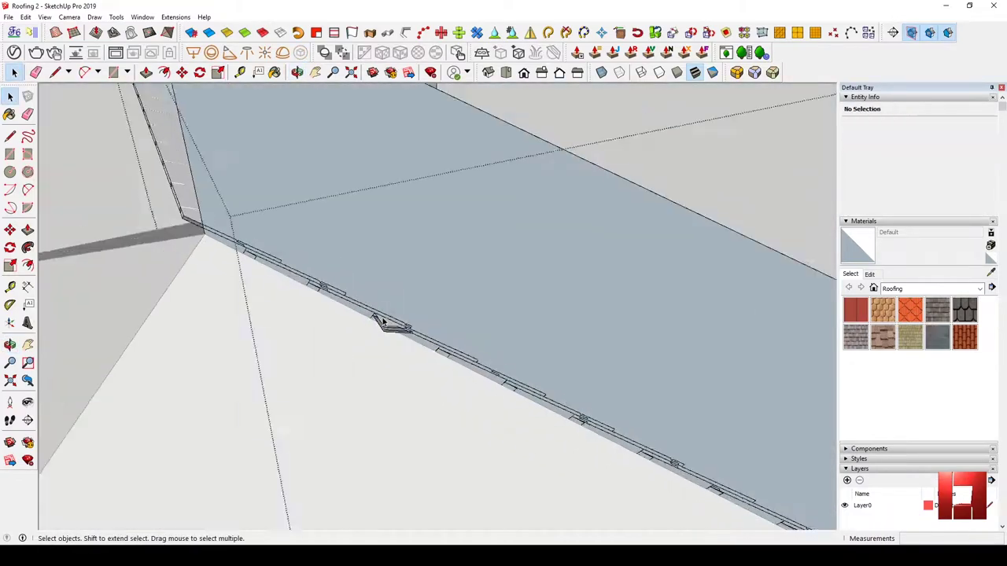
pyautogui.moveTo(386, 321)
pyautogui.mouseDown(button='middle')
pyautogui.moveTo(364, 338)
pyautogui.moveTo(413, 313)
pyautogui.moveTo(577, 274)
pyautogui.moveTo(612, 321)
pyautogui.mouseUp(button='middle')
# Turn off the section cut so the whole tiled panel shows again
pyautogui.rightClick(614, 277)
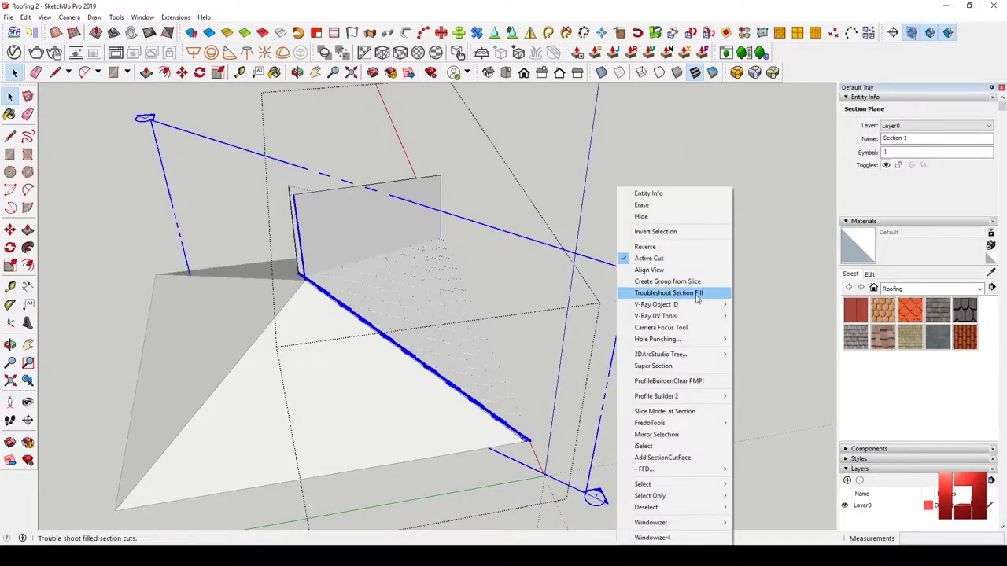
pyautogui.press('Escape')
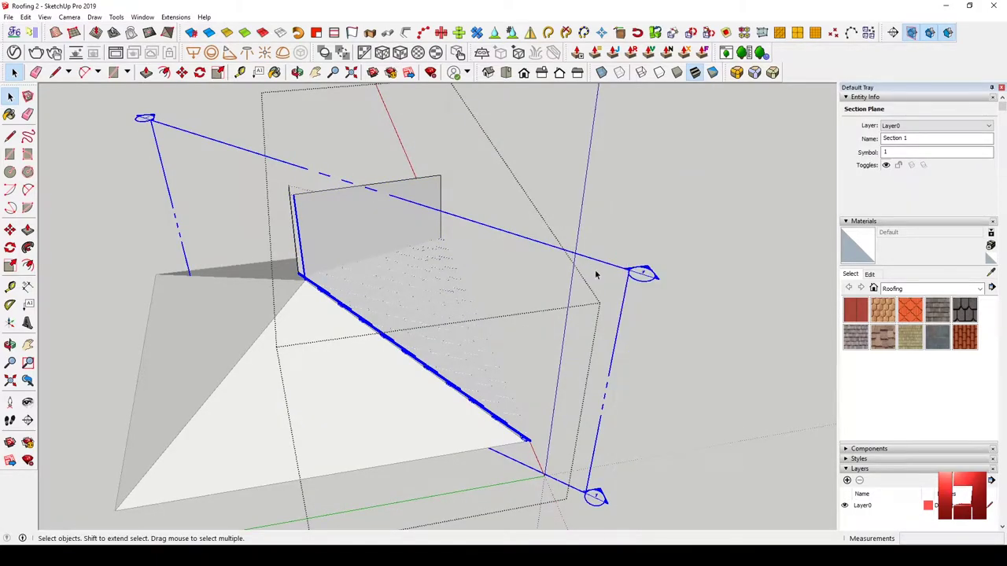
pyautogui.click(591, 310)
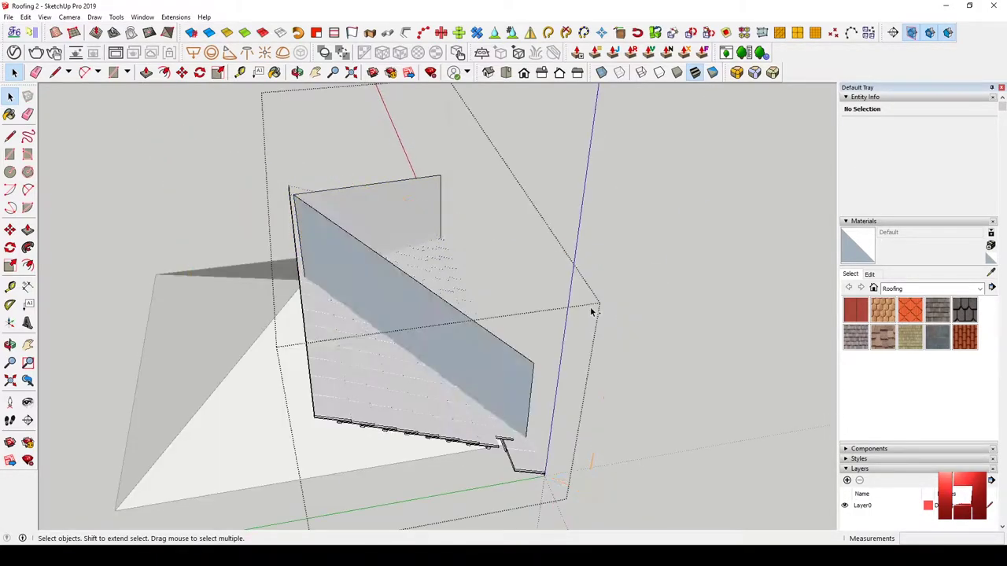
pyautogui.moveTo(410, 361); pyautogui.dragTo(461, 265, button='middle')
pyautogui.scroll(3, 461, 265)
# Extrude the two roof edges up into a vertical face
pyautogui.click(352, 32)
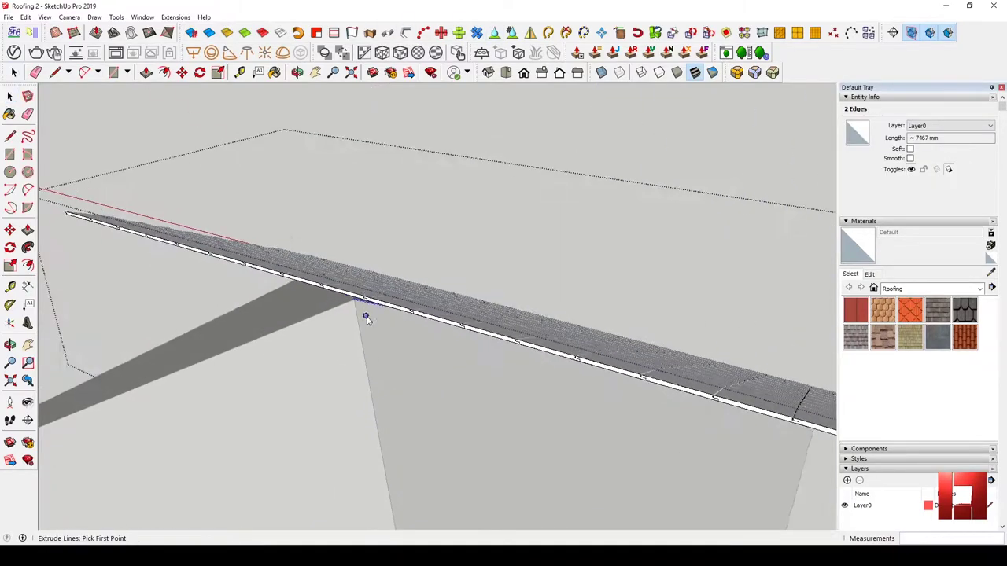
pyautogui.click(367, 139)
pyautogui.moveTo(449, 272)
pyautogui.mouseDown(button='middle')
pyautogui.moveTo(411, 236)
pyautogui.moveTo(483, 265)
pyautogui.moveTo(240, 238)
pyautogui.mouseUp(button='middle')
pyautogui.press('space')
pyautogui.scroll(-5, 240, 238)
pyautogui.moveTo(374, 236); pyautogui.dragTo(315, 236, button='middle')
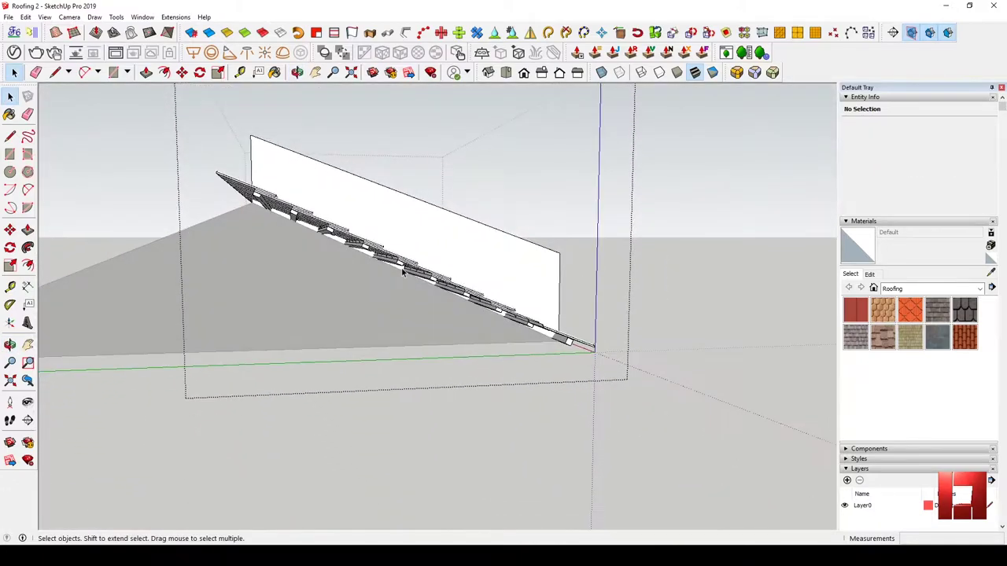
pyautogui.scroll(5, 285, 242)
pyautogui.scroll(-5, 238, 247)
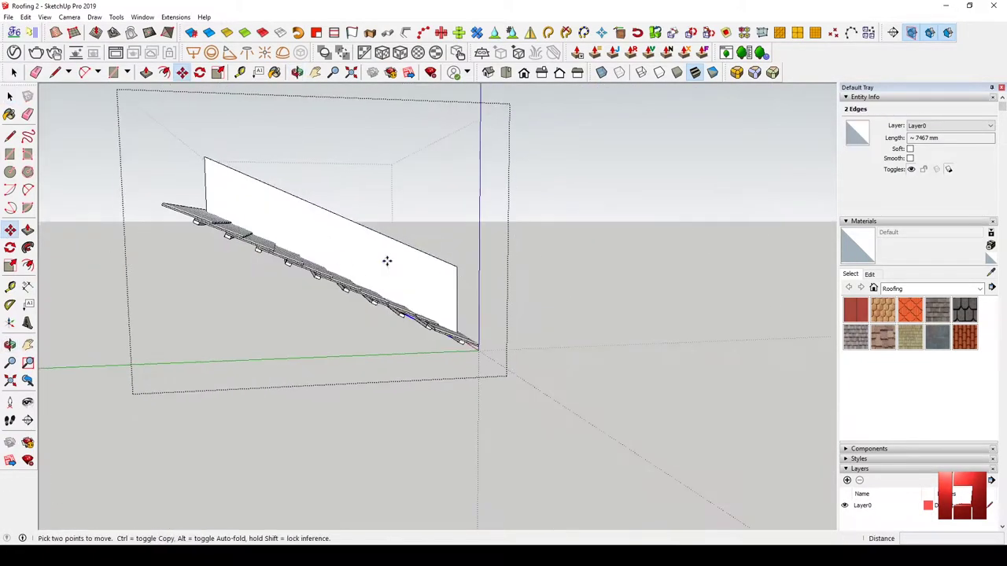
pyautogui.moveTo(386, 260)
pyautogui.mouseDown(button='middle')
pyautogui.moveTo(382, 286)
pyautogui.moveTo(639, 5)
pyautogui.mouseUp(button='middle')
# Open the roof group for editing and select two of its edges
pyautogui.doubleClick(410, 254)
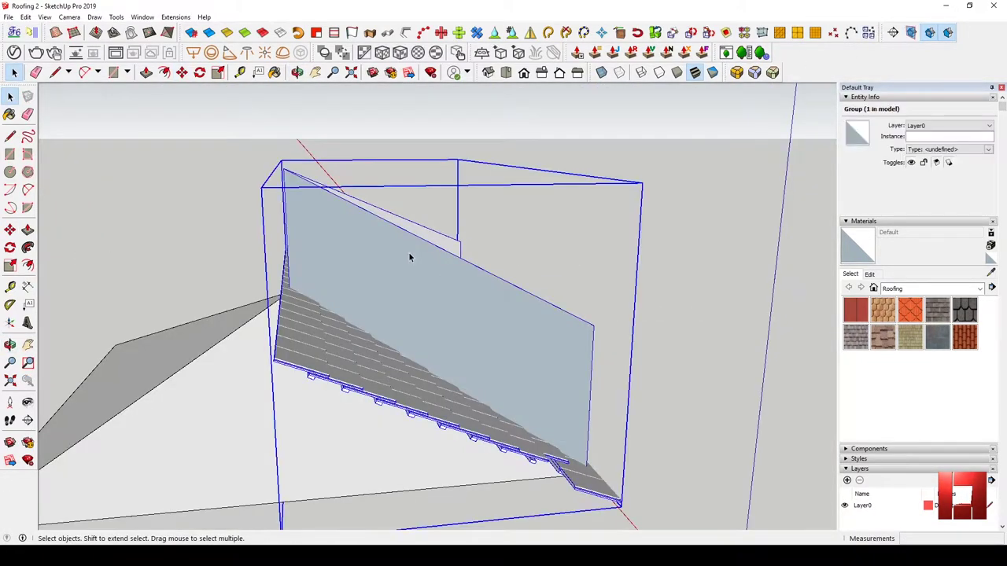
pyautogui.moveTo(408, 252); pyautogui.dragTo(441, 239, button='middle')
pyautogui.scroll(5, 320, 291)
pyautogui.click(321, 291)
pyautogui.keyDown('shift'); pyautogui.click(321, 292); pyautogui.keyUp('shift')
pyautogui.scroll(-5, 321, 291)
pyautogui.press('m')
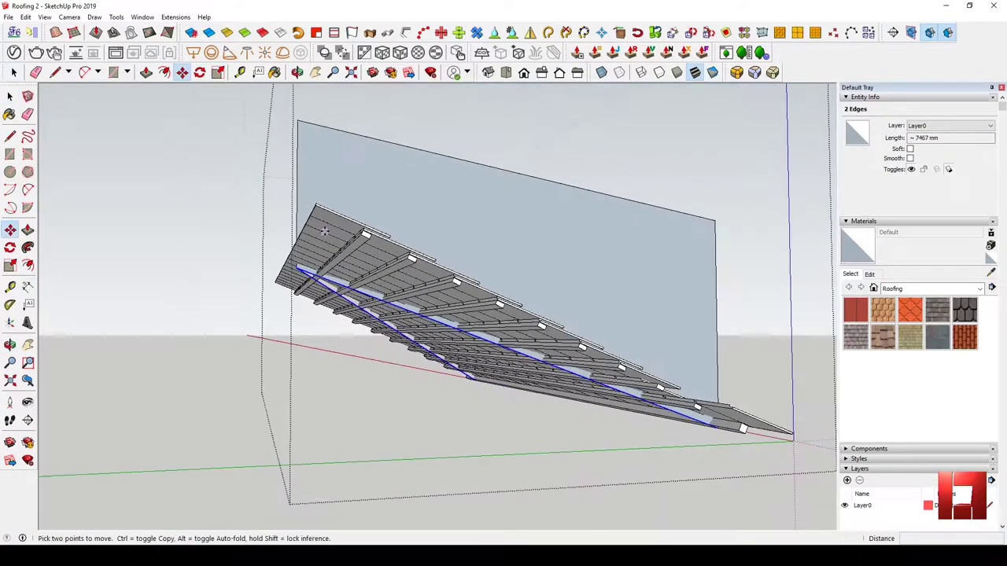
pyautogui.press('space')
pyautogui.scroll(5, 443, 209)
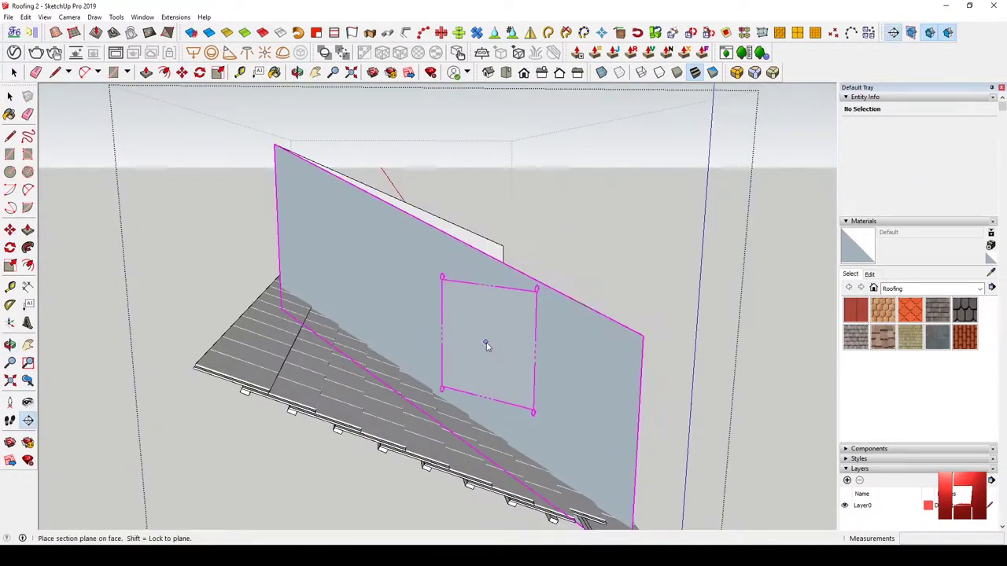
# Slice the roof group with a section plane on the first vertical face, then delete the plane
pyautogui.click(487, 346)
pyautogui.press('Return')
pyautogui.moveTo(404, 359); pyautogui.dragTo(406, 184, button='middle')
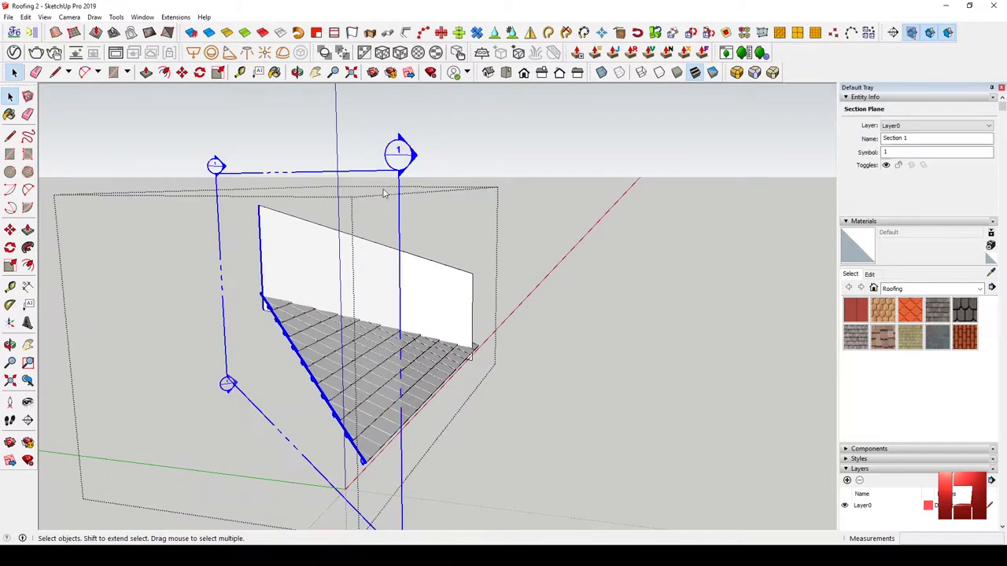
pyautogui.rightClick(384, 192)
pyautogui.click(431, 411)
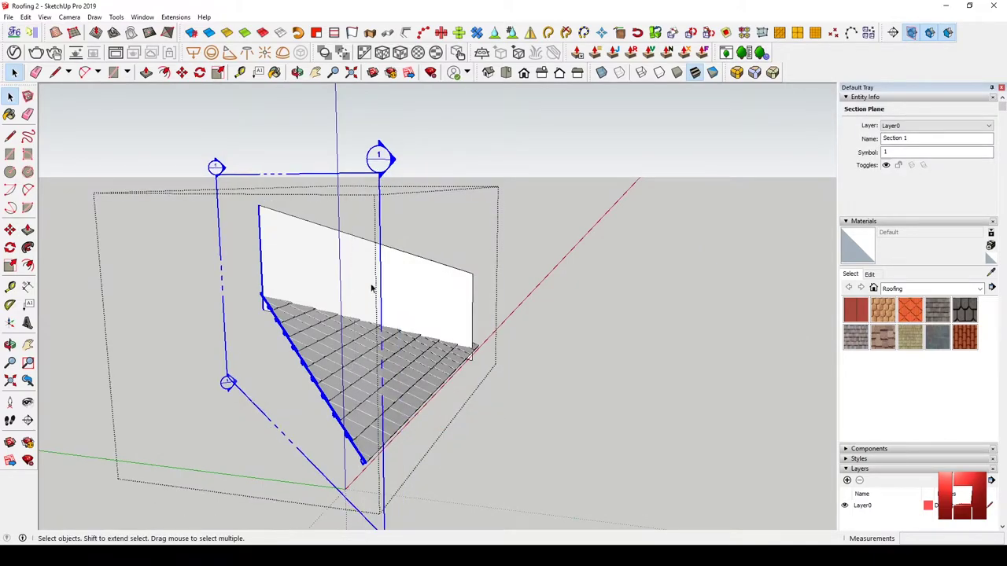
pyautogui.press('Delete')
# Slice the roof along a second section plane on the other face
pyautogui.moveTo(384, 227); pyautogui.dragTo(402, 277, button='middle')
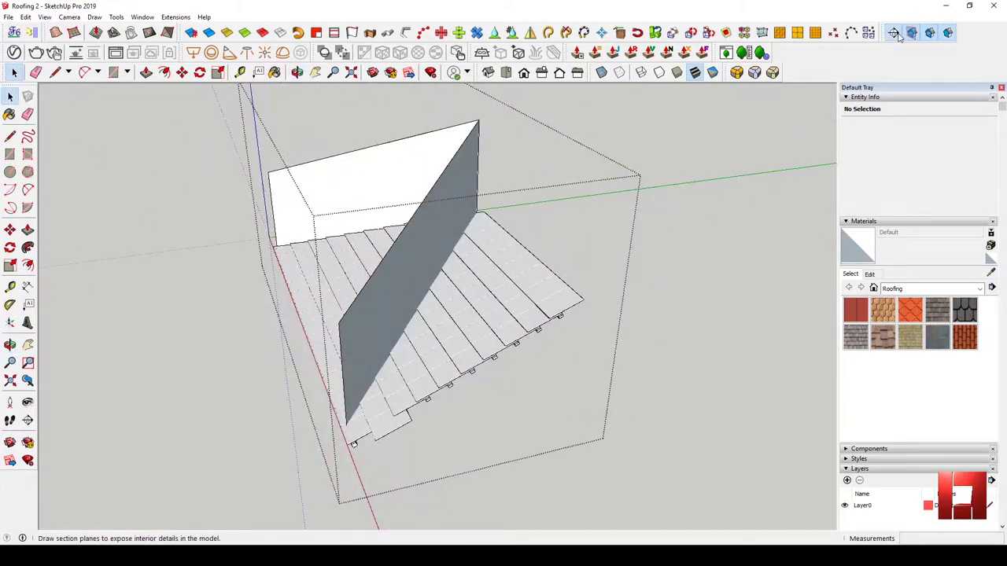
pyautogui.click(442, 226)
pyautogui.press('Return')
pyautogui.rightClick(307, 459)
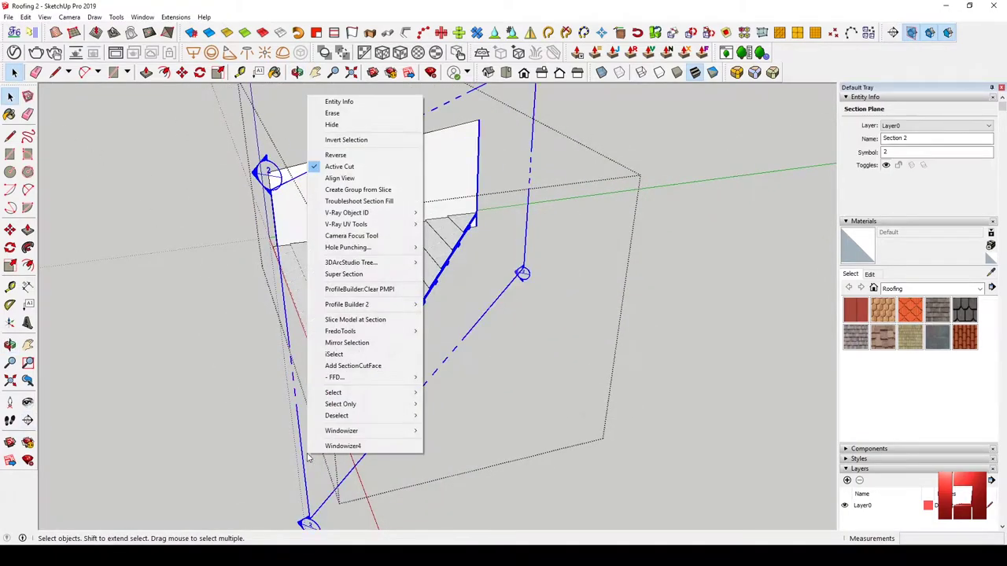
pyautogui.click(353, 320)
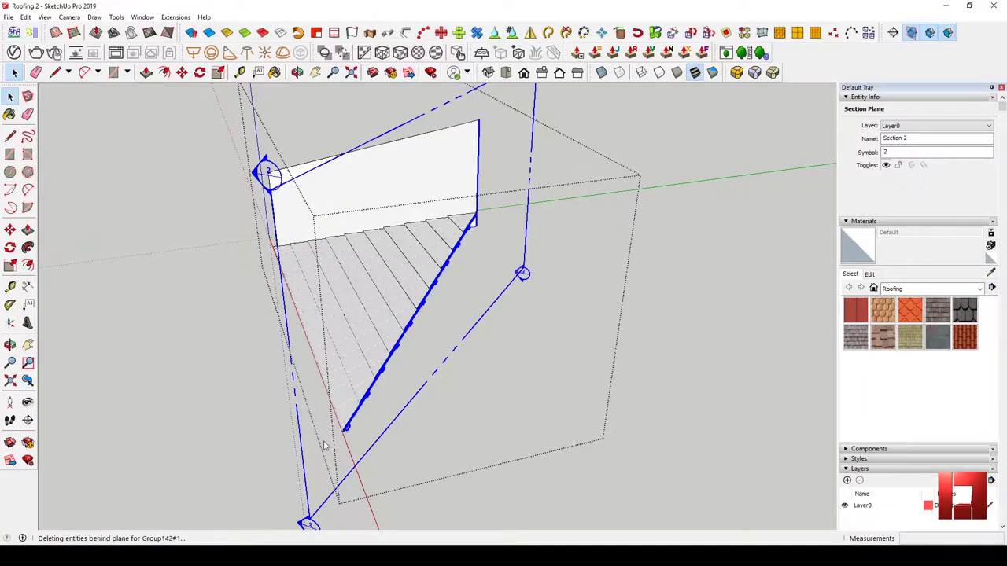
pyautogui.moveTo(327, 499); pyautogui.dragTo(504, 357, button='middle')
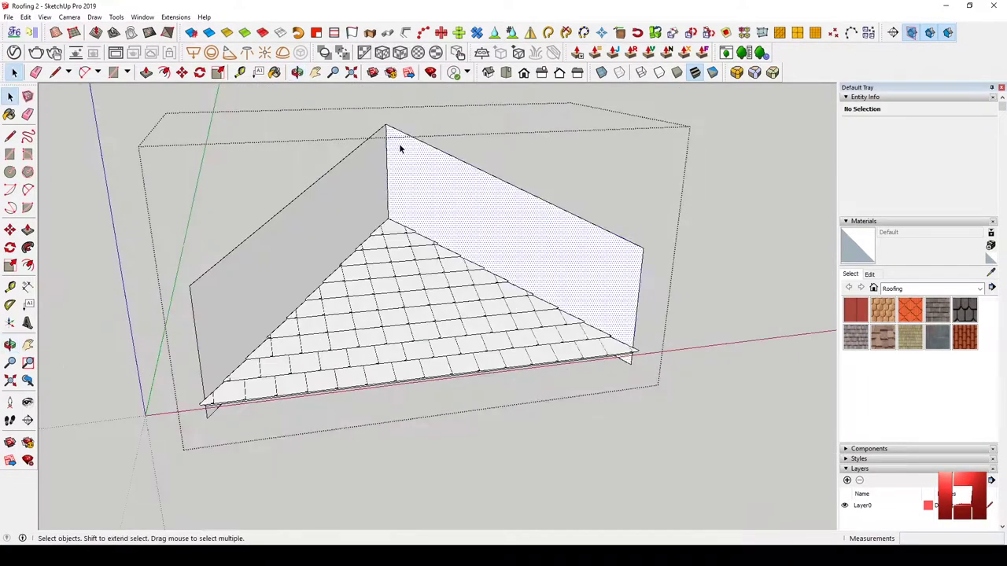
pyautogui.moveTo(507, 300)
pyautogui.mouseDown(button='middle')
pyautogui.moveTo(416, 317)
pyautogui.moveTo(496, 308)
pyautogui.moveTo(490, 326)
pyautogui.mouseUp(button='middle')
# Mirror the triangular roof group onto the opposite side
pyautogui.click(379, 300)
pyautogui.moveTo(378, 300)
pyautogui.mouseDown(button='middle')
pyautogui.moveTo(510, 270)
pyautogui.moveTo(421, 6)
pyautogui.mouseUp(button='middle')
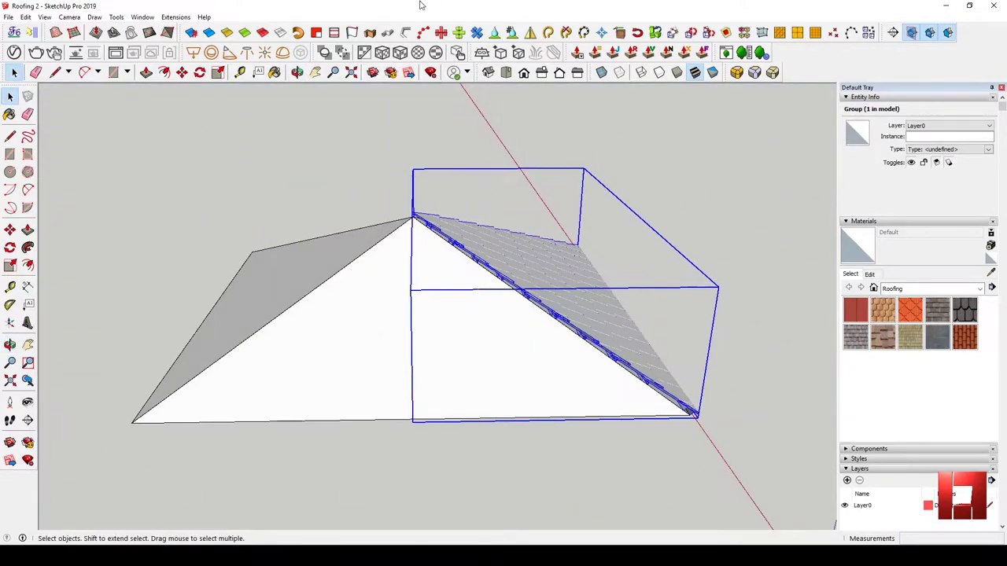
pyautogui.click(414, 421)
pyautogui.moveTo(417, 422)
pyautogui.mouseDown(button='middle')
pyautogui.moveTo(585, 209)
pyautogui.moveTo(443, 299)
pyautogui.moveTo(561, 329)
pyautogui.mouseUp(button='middle')
pyautogui.click(585, 369)
pyautogui.moveTo(585, 370); pyautogui.dragTo(371, 262, button='middle')
# Copy both triangular tile panels and shift the copy along the red axis into place
pyautogui.press('space')
pyautogui.click(371, 262)
pyautogui.keyDown('shift'); pyautogui.click(448, 271); pyautogui.keyUp('shift')
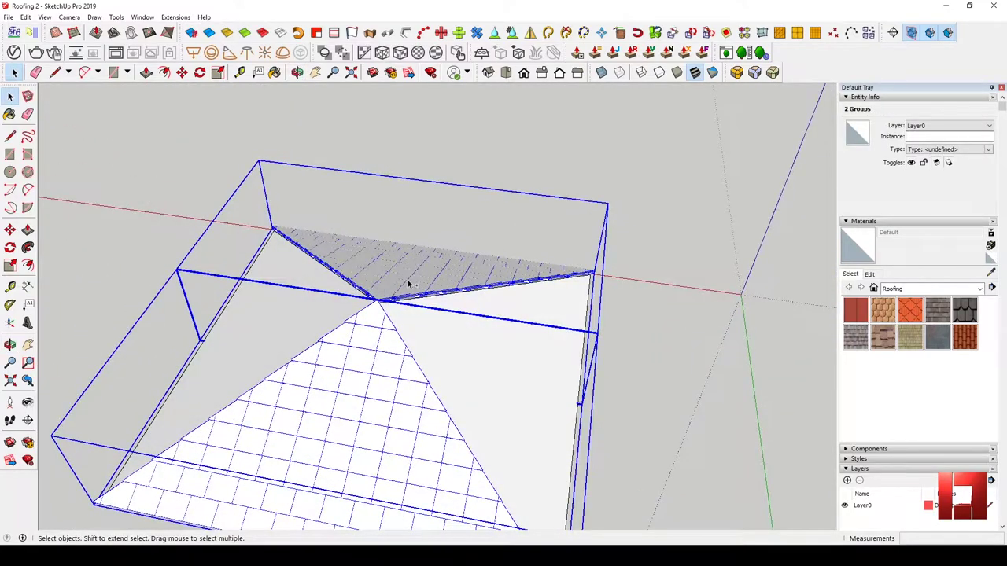
pyautogui.moveTo(408, 284); pyautogui.dragTo(473, 344, button='middle')
pyautogui.press('m')
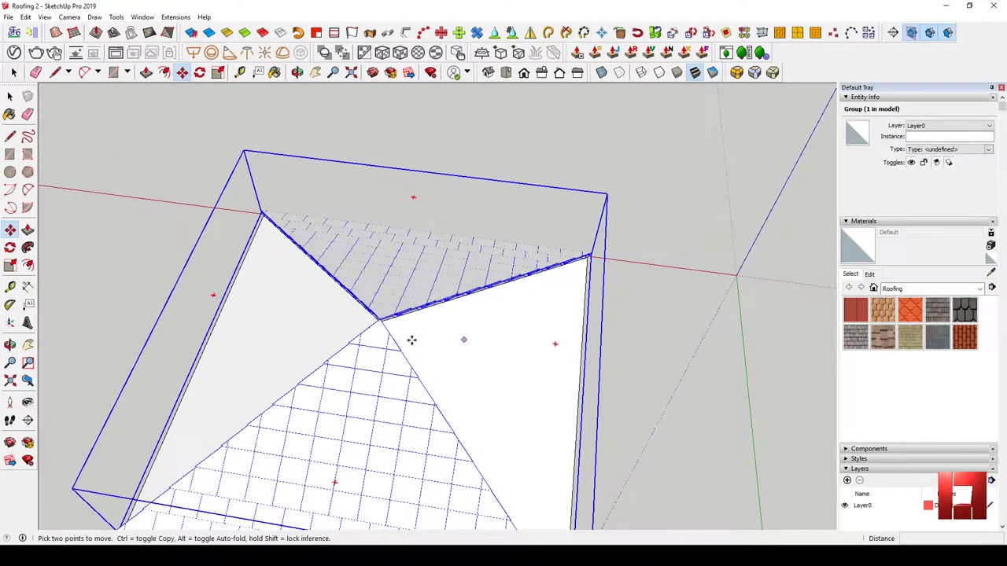
pyautogui.press('ctrl')
pyautogui.click(411, 340)
pyautogui.moveTo(569, 353); pyautogui.dragTo(504, 348, button='middle')
pyautogui.scroll(2, 535, 349)
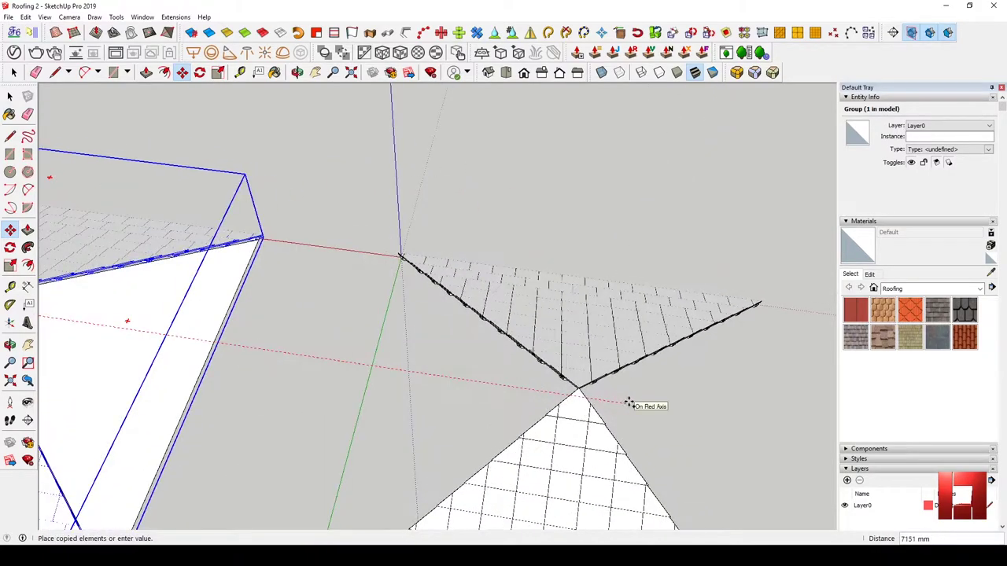
pyautogui.click(630, 402)
pyautogui.moveTo(629, 403); pyautogui.dragTo(515, 325, button='middle')
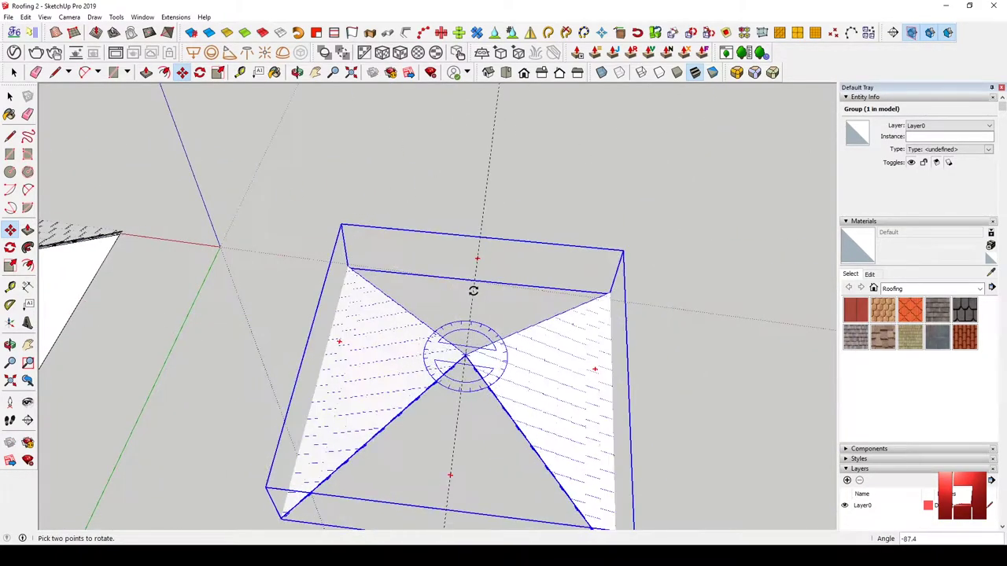
pyautogui.click(516, 325)
# Select the connected roof outline edges
pyautogui.press('space')
pyautogui.moveTo(674, 392); pyautogui.dragTo(386, 274, button='middle')
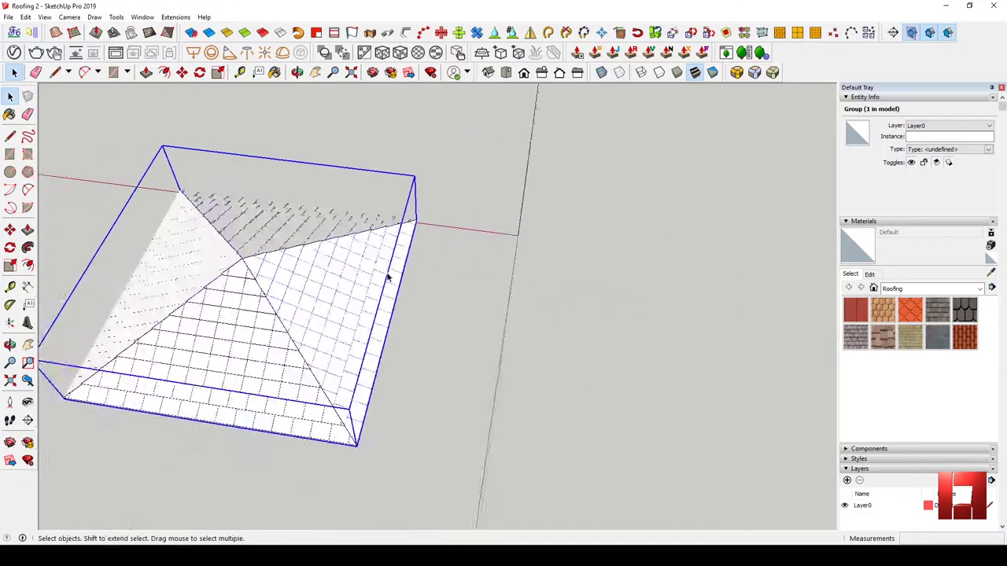
pyautogui.scroll(5, 353, 229)
pyautogui.moveTo(353, 229)
pyautogui.mouseDown(button='middle')
pyautogui.moveTo(589, 227)
pyautogui.moveTo(609, 256)
pyautogui.moveTo(567, 148)
pyautogui.moveTo(533, 274)
pyautogui.mouseUp(button='middle')
pyautogui.tripleClick(526, 274)
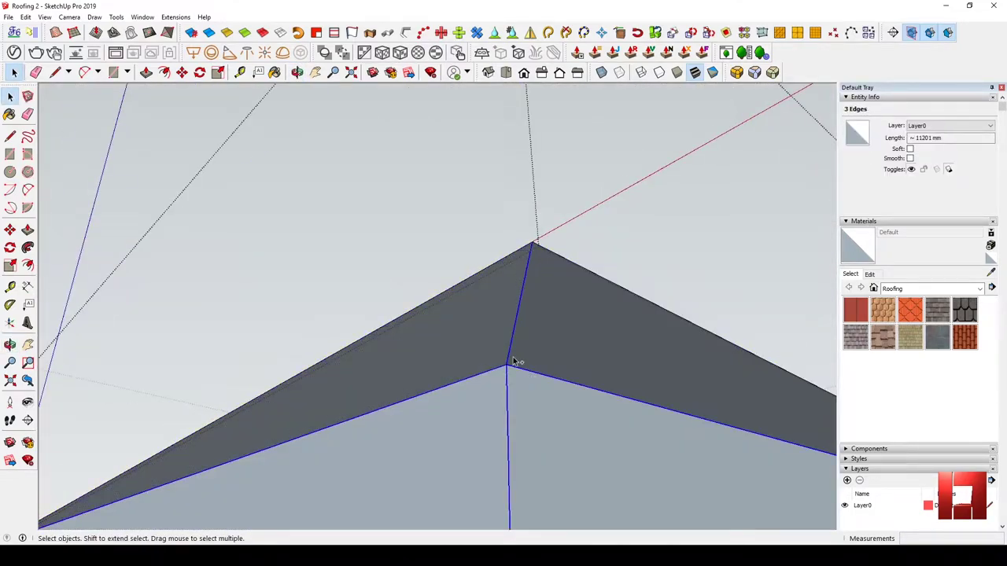
# Copy the two hip edges upward above the roof with Move and Ctrl
pyautogui.moveTo(540, 278); pyautogui.dragTo(531, 349, button='middle')
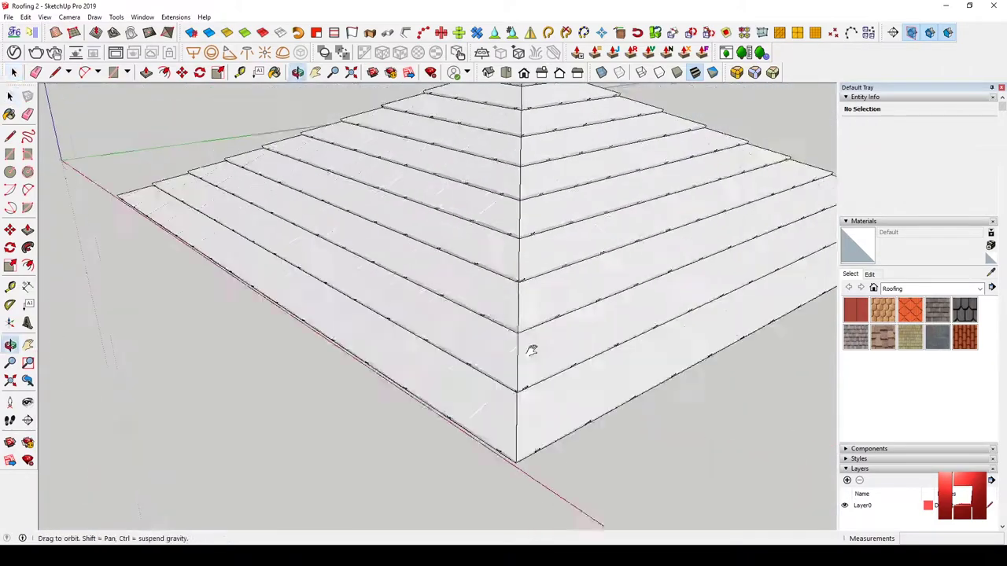
pyautogui.scroll(-3, 559, 274)
pyautogui.click(538, 338)
pyautogui.press('m')
pyautogui.moveTo(538, 338); pyautogui.dragTo(527, 231)
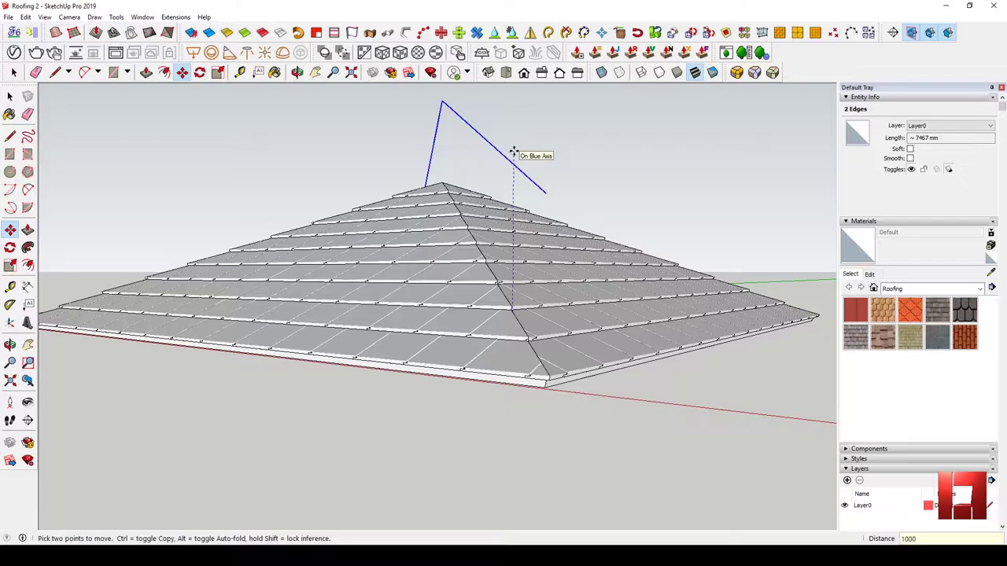
pyautogui.moveTo(528, 248); pyautogui.dragTo(476, 262, button='middle')
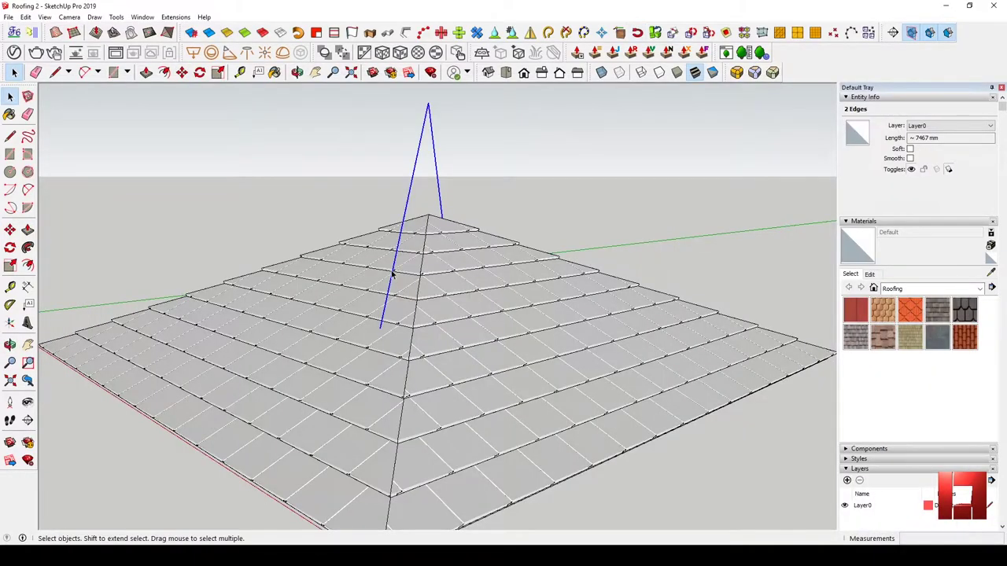
pyautogui.moveTo(393, 275)
pyautogui.mouseDown(button='middle')
pyautogui.moveTo(332, 330)
pyautogui.moveTo(546, 144)
pyautogui.mouseUp(button='middle')
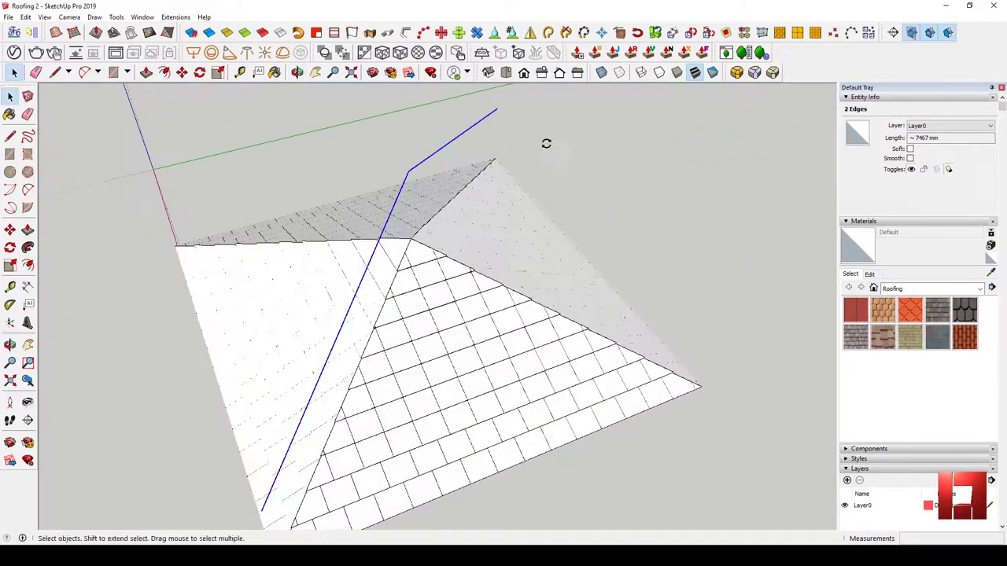
pyautogui.moveTo(444, 132); pyautogui.dragTo(438, 204, button='middle')
# Move the copied hip edges over beside the axes origin, abandoning a rotation attempt
pyautogui.press('m')
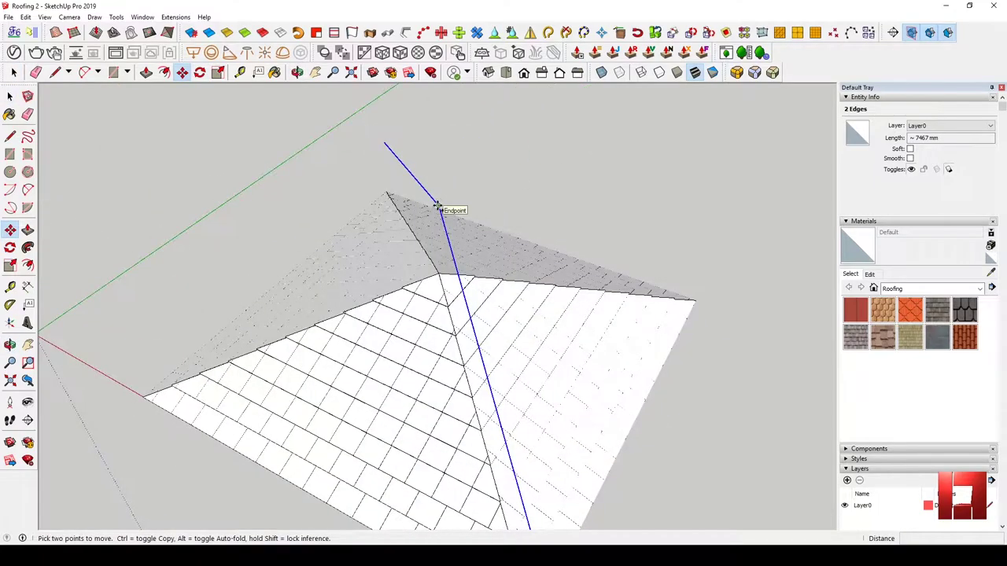
pyautogui.moveTo(220, 138); pyautogui.dragTo(547, 240, button='middle')
pyautogui.moveTo(302, 156); pyautogui.dragTo(325, 175, button='middle')
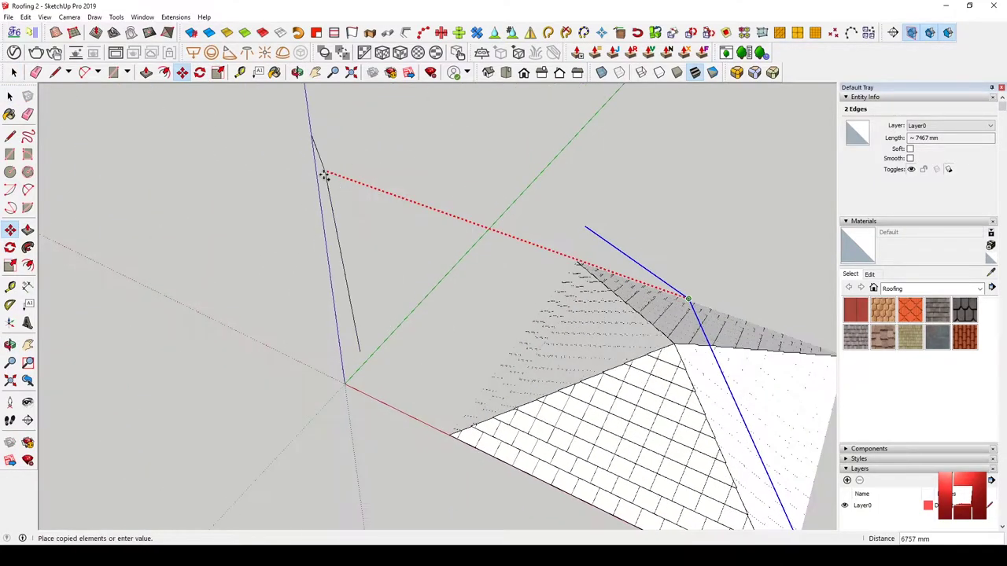
pyautogui.moveTo(379, 249)
pyautogui.mouseDown(button='middle')
pyautogui.moveTo(406, 160)
pyautogui.moveTo(382, 394)
pyautogui.moveTo(408, 366)
pyautogui.moveTo(404, 348)
pyautogui.moveTo(681, 315)
pyautogui.moveTo(509, 354)
pyautogui.mouseUp(button='middle')
pyautogui.press('q')
pyautogui.press('space')
pyautogui.scroll(2, 508, 354)
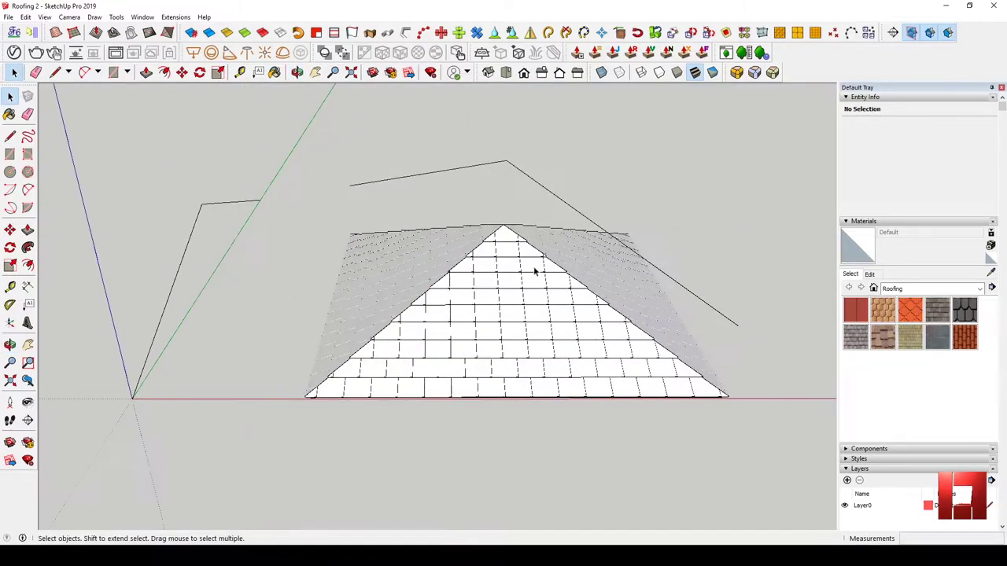
pyautogui.moveTo(535, 271)
pyautogui.mouseDown(button='middle')
pyautogui.moveTo(429, 276)
pyautogui.moveTo(445, 304)
pyautogui.moveTo(490, 250)
pyautogui.moveTo(622, 206)
pyautogui.moveTo(472, 254)
pyautogui.moveTo(519, 344)
pyautogui.moveTo(341, 294)
pyautogui.mouseUp(button='middle')
# Draw a 200 × 200 mm square starting at the axes origin
pyautogui.press('r')
pyautogui.click(338, 361)
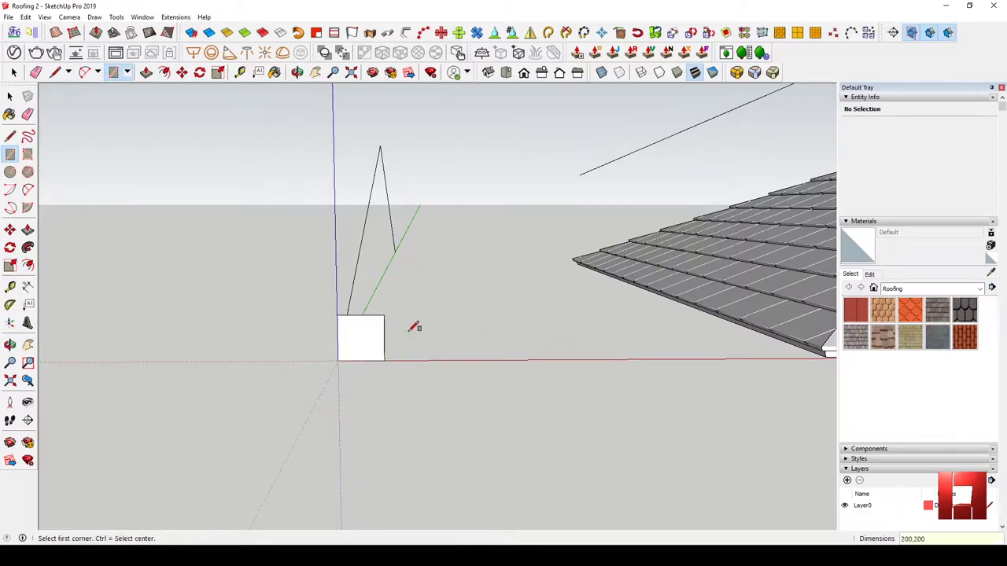
pyautogui.press('space')
pyautogui.scroll(4, 340, 353)
pyautogui.scroll(1, 330, 342)
pyautogui.hotkey('alt', 'p')
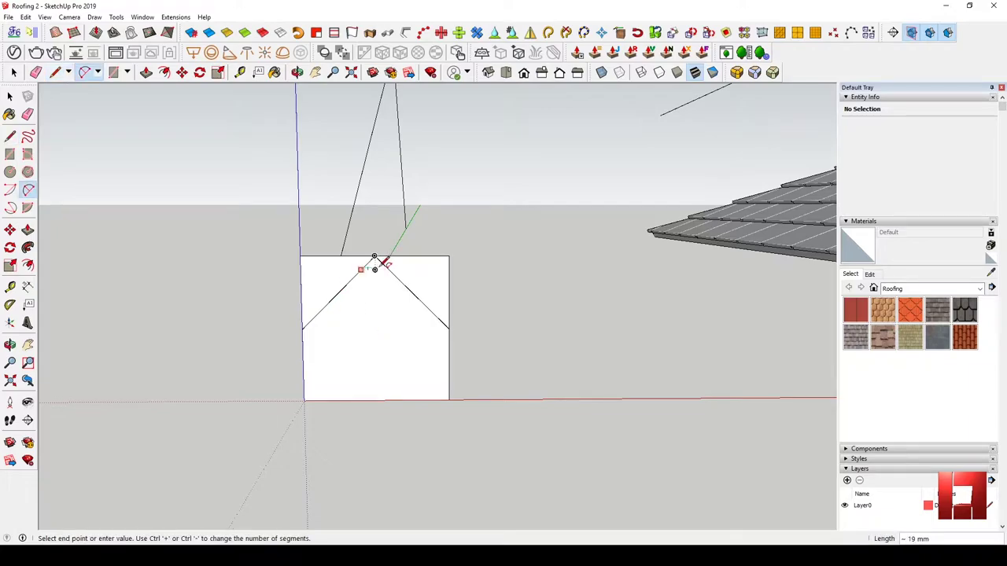
# Round off the peak of the cap profile and erase the leftover lines
pyautogui.press('Escape')
pyautogui.scroll(3, 377, 269)
pyautogui.click(398, 241)
pyautogui.scroll(-3, 399, 244)
pyautogui.press('space')
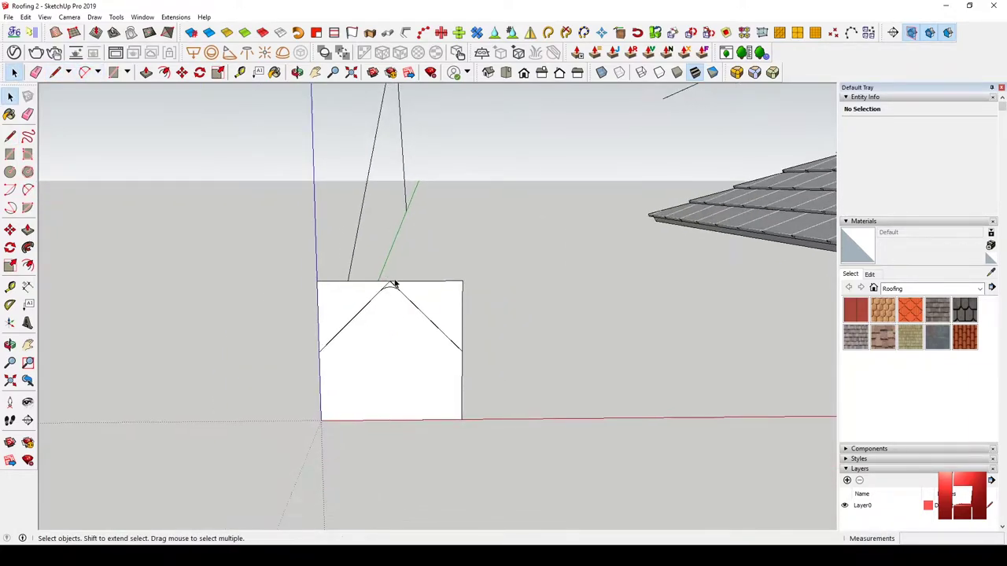
pyautogui.press('e')
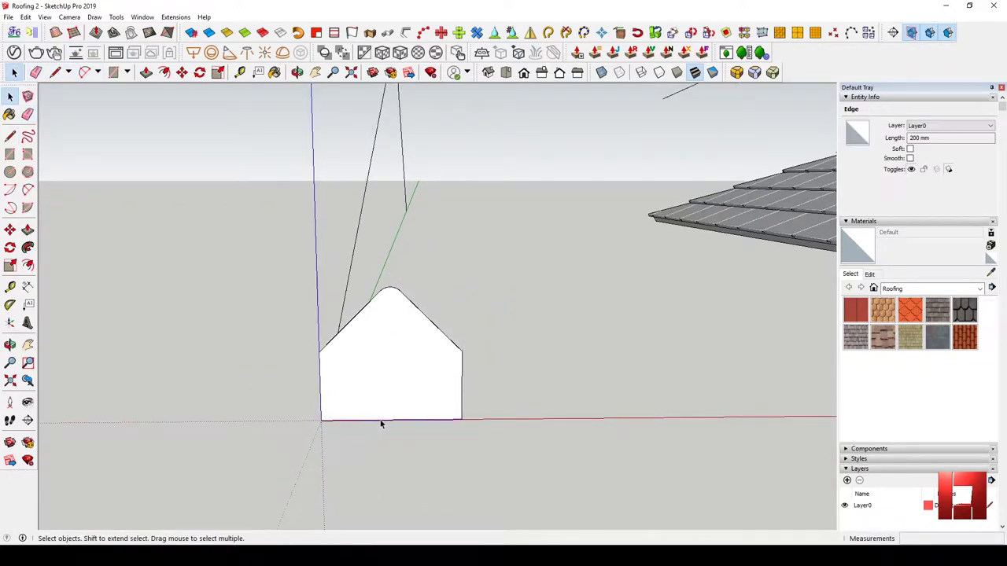
# Try pulling the rounded peak edges downward with Move, then cancel it
pyautogui.press('m')
pyautogui.press('space')
pyautogui.moveTo(254, 273); pyautogui.dragTo(506, 353)
pyautogui.press('m')
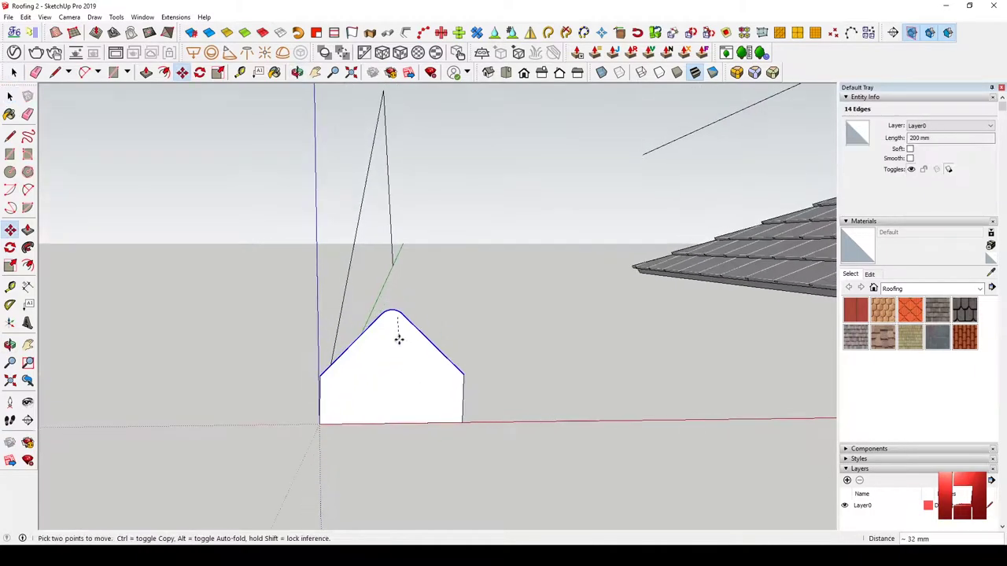
pyautogui.press('Escape')
# View the cap profile from the front and select the whole profile group
pyautogui.press('t')
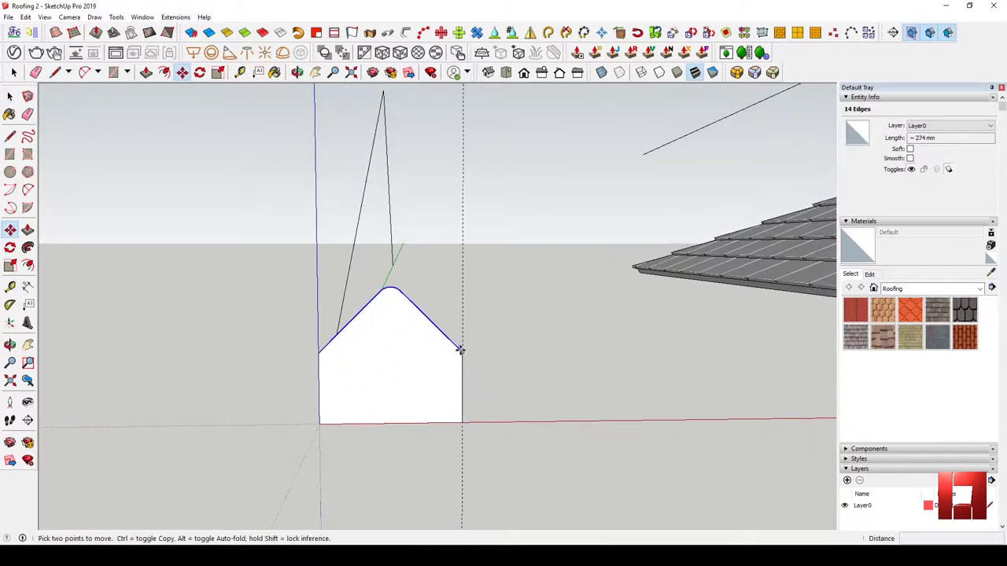
pyautogui.press('space')
pyautogui.moveTo(464, 370); pyautogui.dragTo(370, 362, button='middle')
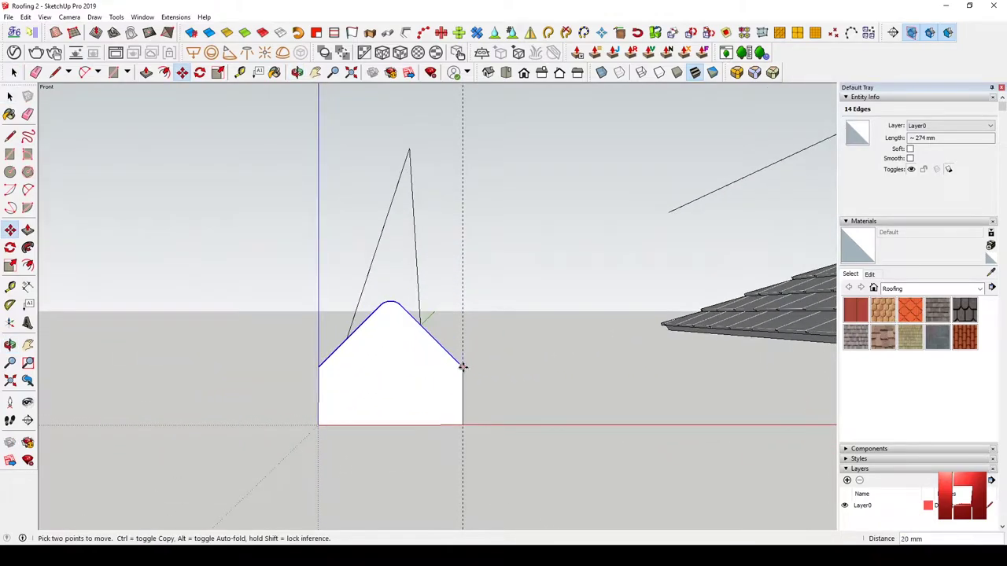
pyautogui.click(418, 386)
pyautogui.moveTo(418, 386); pyautogui.dragTo(397, 394, button='middle')
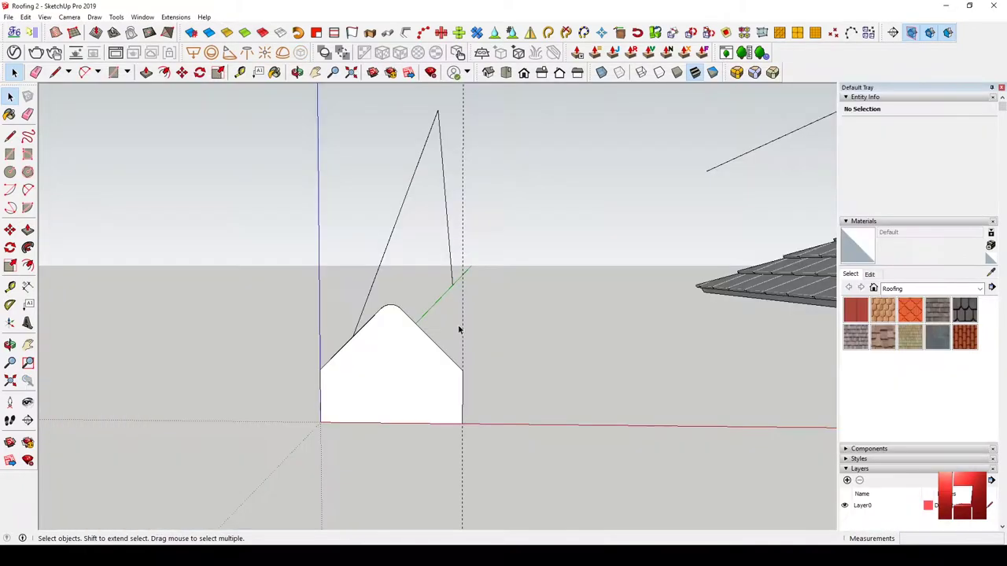
# Place a spare copy of the profile group to the right of the original
pyautogui.moveTo(458, 328); pyautogui.dragTo(397, 364, button='middle')
pyautogui.click(397, 364)
pyautogui.press('m')
pyautogui.keyDown('ctrl'); pyautogui.moveTo(391, 411); pyautogui.dragTo(476, 400); pyautogui.keyUp('ctrl')
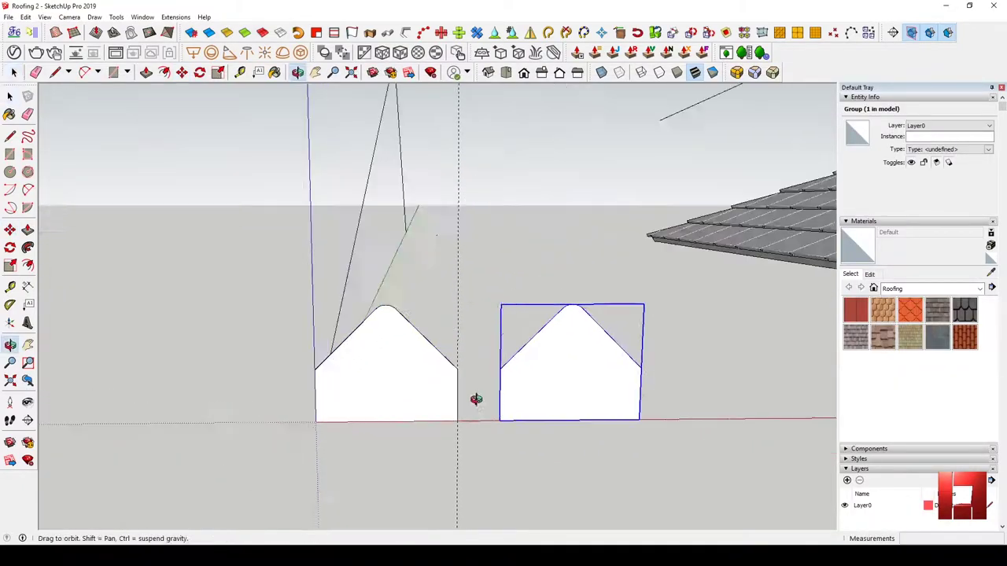
pyautogui.moveTo(476, 399); pyautogui.dragTo(514, 373, button='middle')
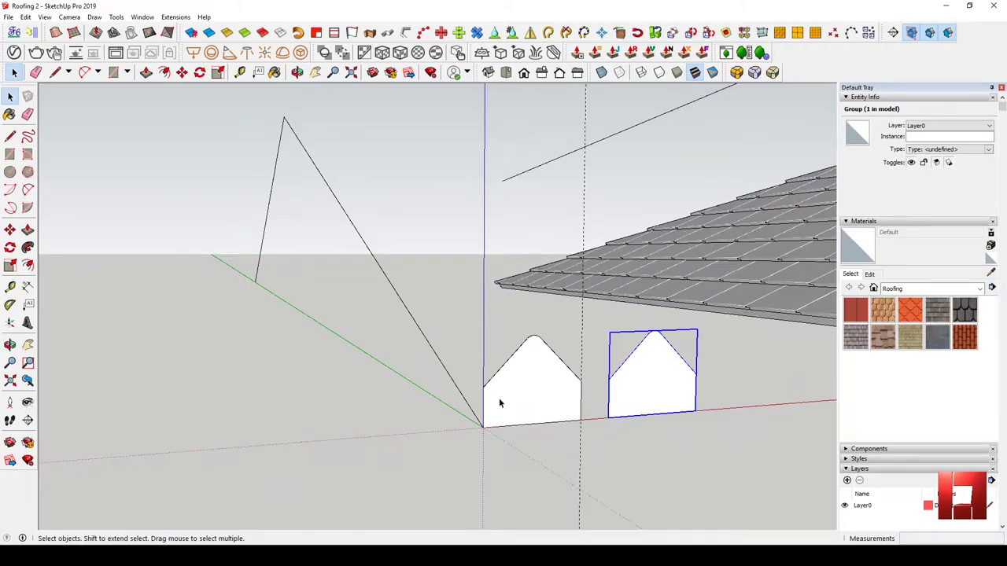
pyautogui.press('m')
pyautogui.moveTo(480, 420)
pyautogui.mouseDown(button='middle')
pyautogui.moveTo(453, 384)
pyautogui.moveTo(119, 148)
pyautogui.mouseUp(button='middle')
pyautogui.press('space')
# Sweep the profile along the diagonal rafter path with Follow Me into a solid hip cap
pyautogui.click(425, 379)
pyautogui.click(446, 381)
pyautogui.moveTo(446, 380)
pyautogui.mouseDown(button='middle')
pyautogui.moveTo(700, 263)
pyautogui.moveTo(393, 411)
pyautogui.mouseUp(button='middle')
pyautogui.press('space')
pyautogui.click(435, 377)
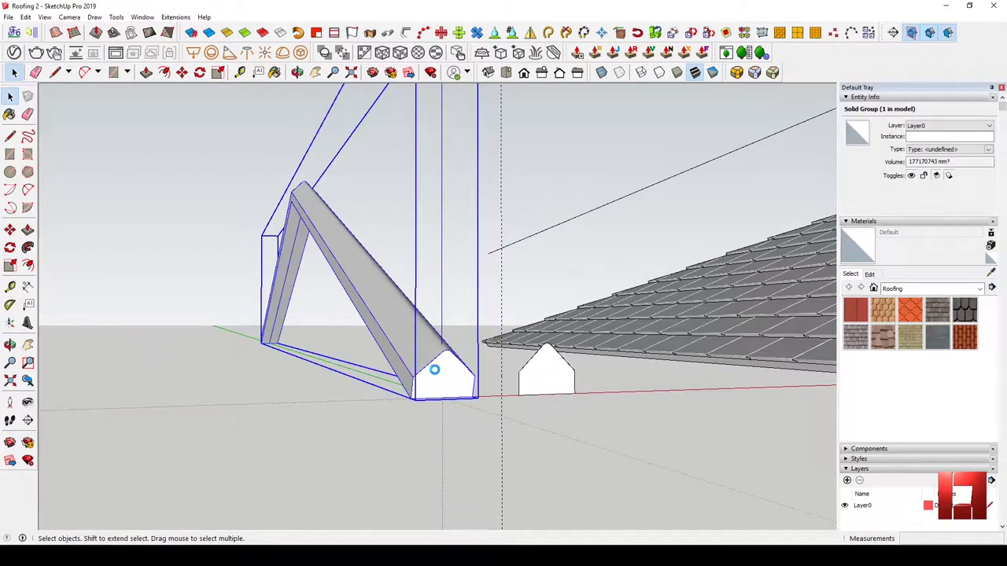
# Check the Follow Me shortcut in Window > Preferences > Shortcuts, then select the spare profile
pyautogui.click(141, 17)
pyautogui.click(158, 78)
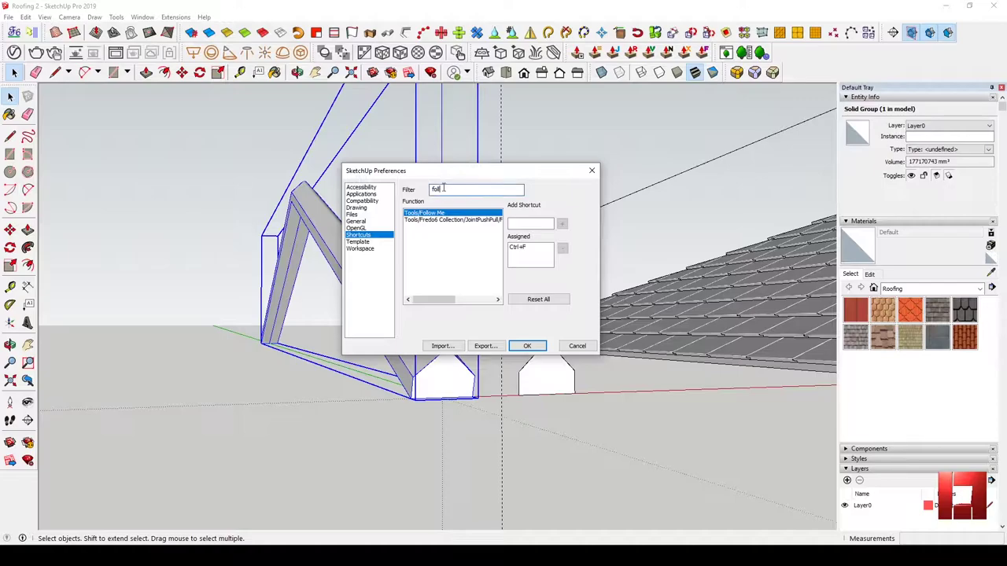
pyautogui.click(527, 346)
pyautogui.click(557, 382)
pyautogui.moveTo(557, 382); pyautogui.dragTo(616, 403, button='middle')
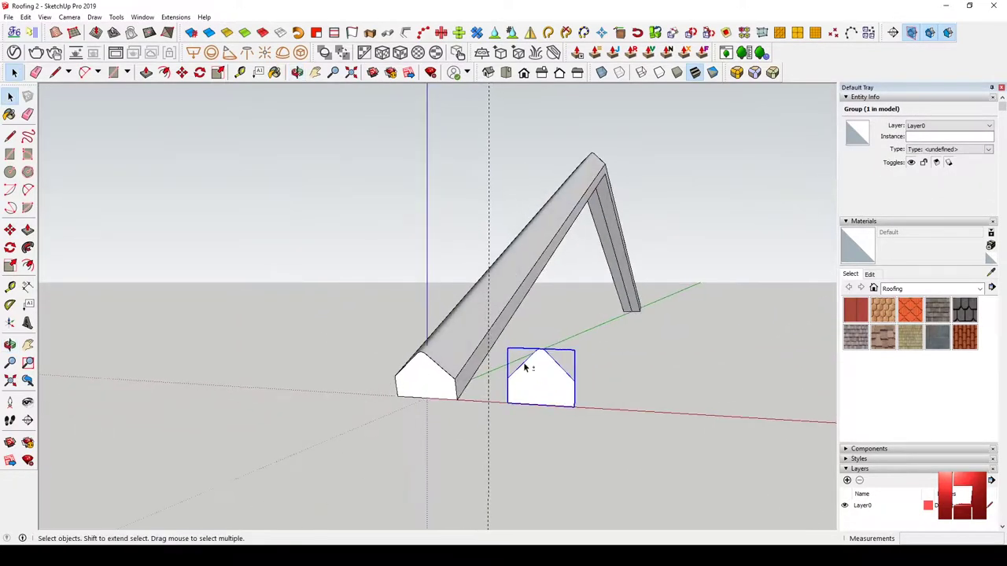
pyautogui.scroll(5, 617, 404)
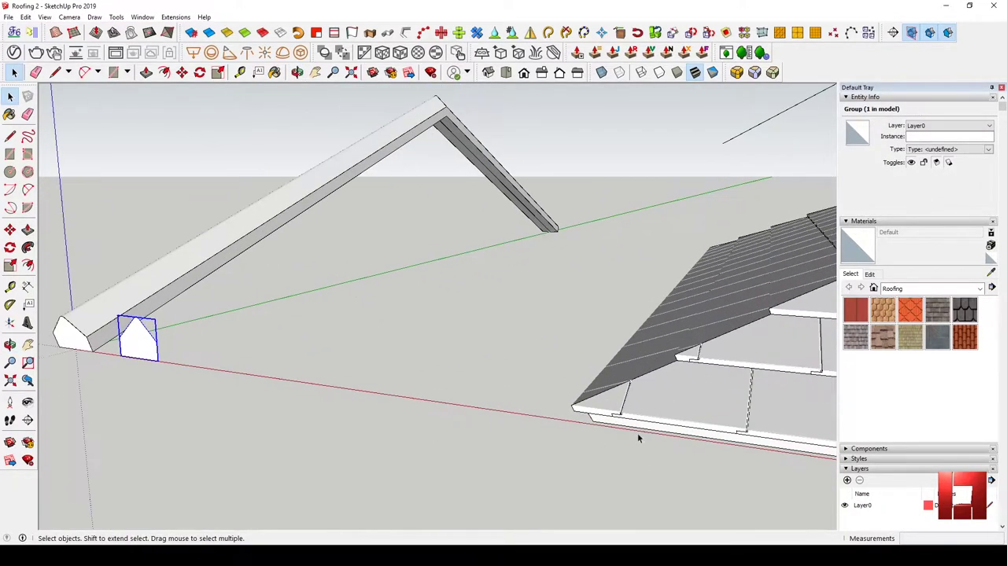
pyautogui.moveTo(572, 429)
pyautogui.mouseDown(button='middle')
pyautogui.moveTo(314, 338)
pyautogui.moveTo(764, 370)
pyautogui.moveTo(589, 382)
pyautogui.moveTo(708, 387)
pyautogui.moveTo(530, 339)
pyautogui.moveTo(645, 374)
pyautogui.moveTo(674, 268)
pyautogui.moveTo(609, 373)
pyautogui.mouseUp(button='middle')
pyautogui.scroll(-2, 312, 343)
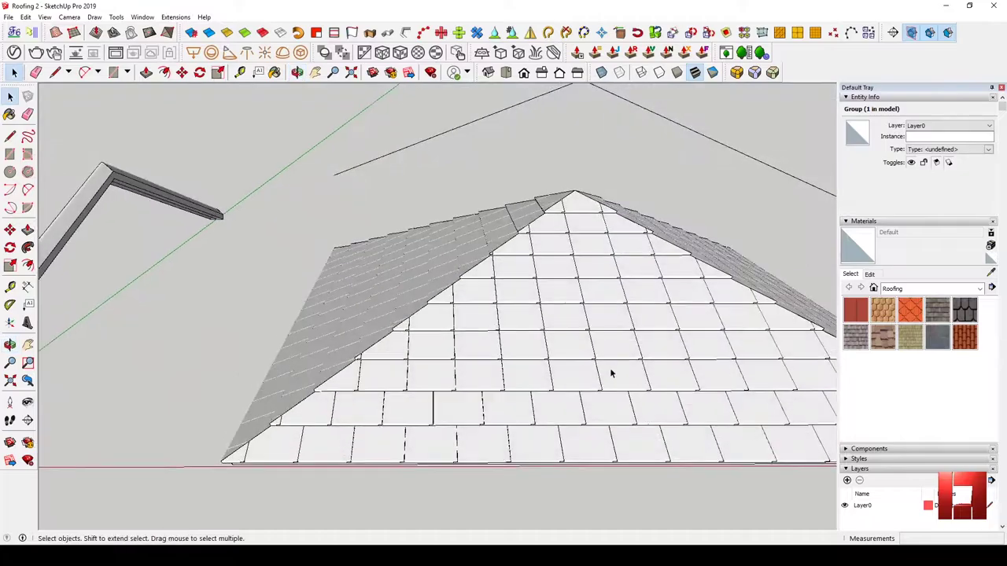
pyautogui.scroll(-2, 503, 392)
pyautogui.moveTo(504, 391)
pyautogui.mouseDown(button='middle')
pyautogui.moveTo(579, 399)
pyautogui.moveTo(532, 399)
pyautogui.mouseUp(button='middle')
pyautogui.scroll(-5, 533, 398)
pyautogui.scroll(5, 454, 335)
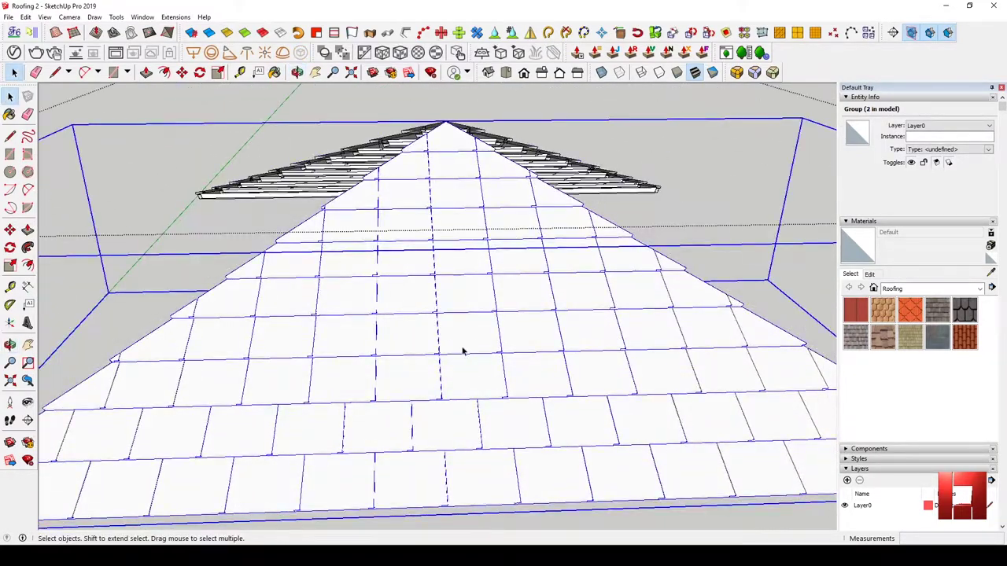
pyautogui.scroll(1, 464, 352)
pyautogui.moveTo(464, 352)
pyautogui.mouseDown(button='middle')
pyautogui.moveTo(495, 225)
pyautogui.moveTo(456, 348)
pyautogui.mouseUp(button='middle')
pyautogui.scroll(2, 449, 355)
pyautogui.press('m')
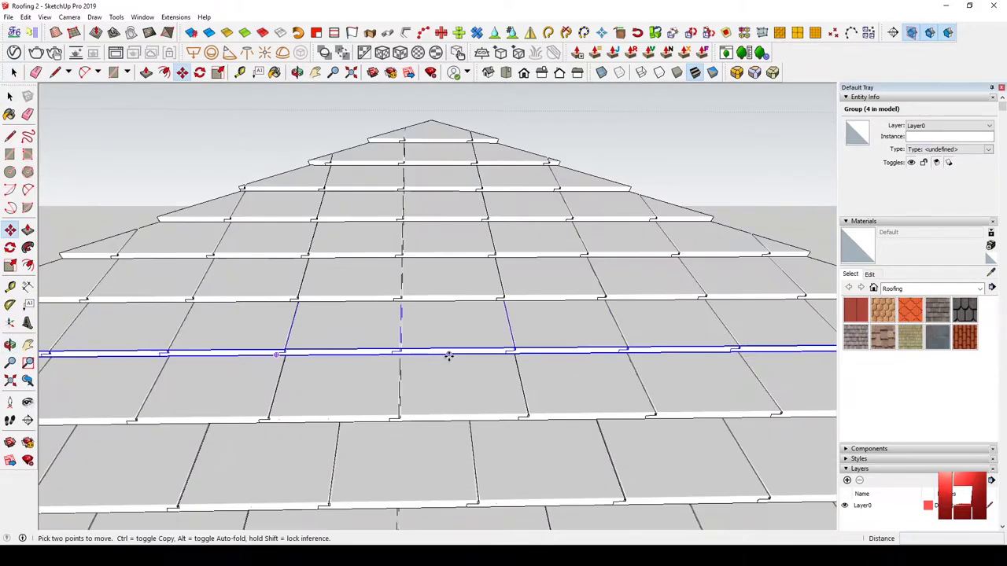
pyautogui.scroll(3, 472, 353)
pyautogui.scroll(-3, 467, 279)
pyautogui.scroll(2, 467, 279)
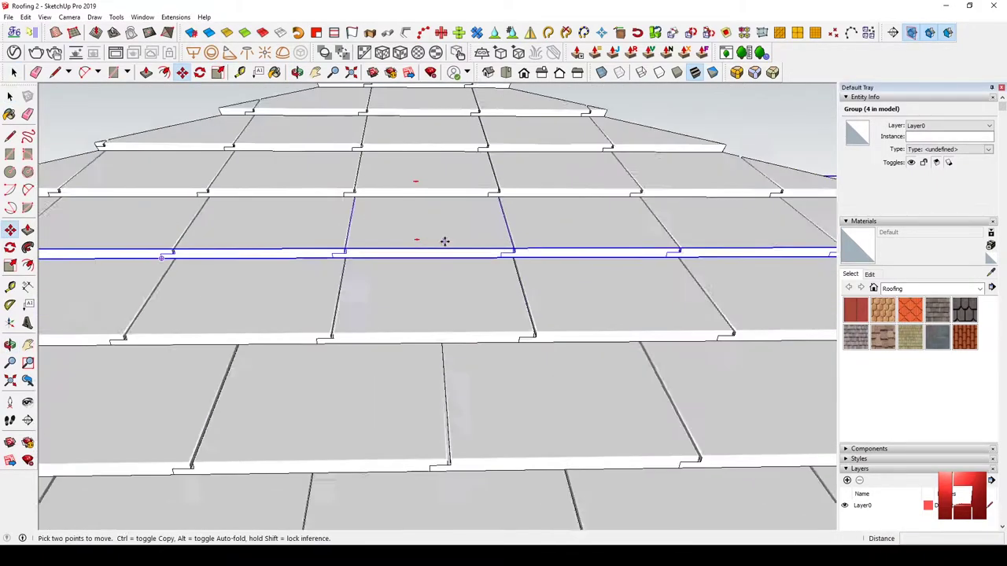
pyautogui.scroll(1, 437, 260)
pyautogui.scroll(1, 306, 348)
pyautogui.scroll(-3, 306, 348)
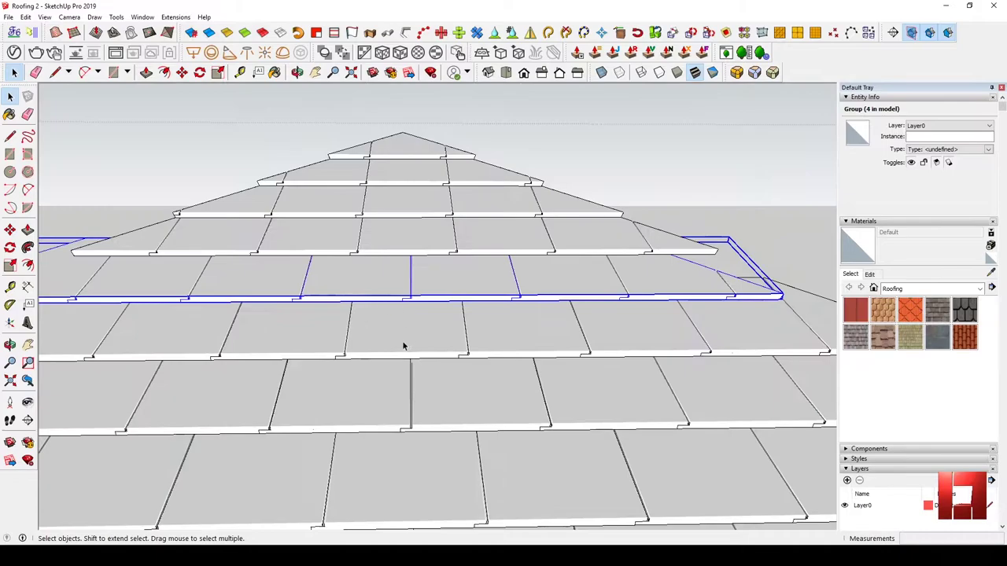
pyautogui.scroll(3, 404, 344)
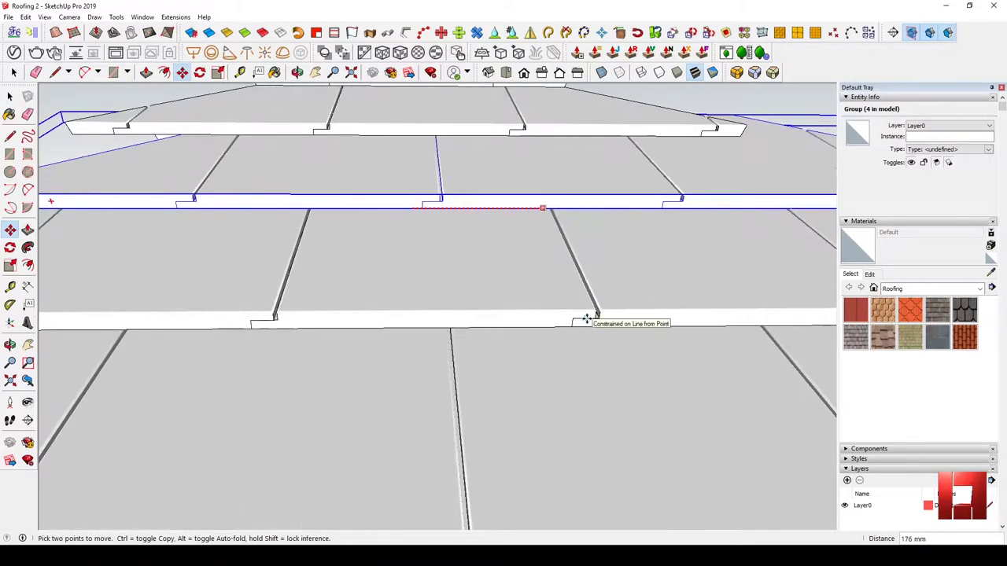
pyautogui.scroll(-3, 582, 314)
pyautogui.press('space')
pyautogui.scroll(2, 461, 196)
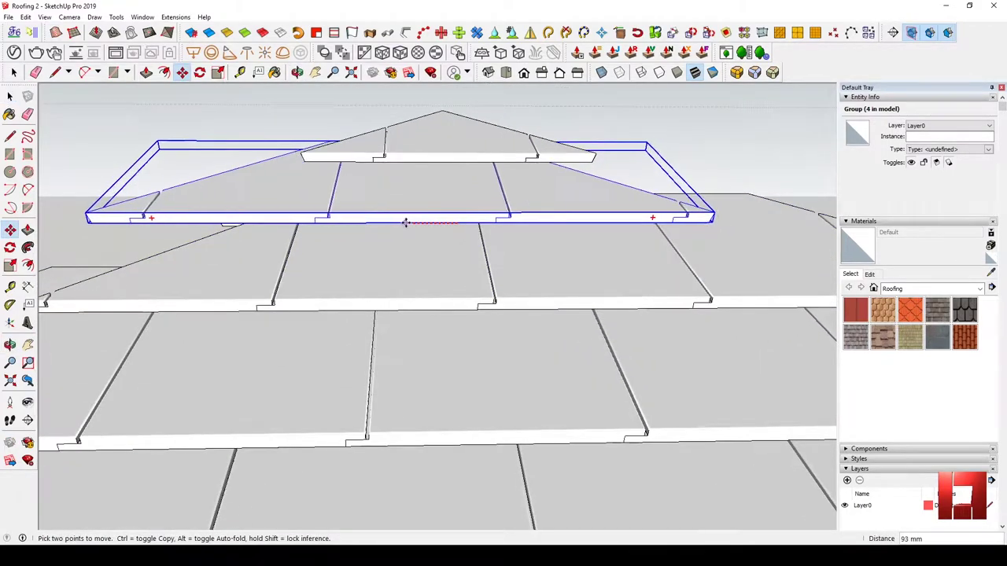
pyautogui.press('space')
pyautogui.scroll(-3, 425, 244)
pyautogui.scroll(1, 448, 197)
pyautogui.scroll(2, 443, 191)
pyautogui.press('m')
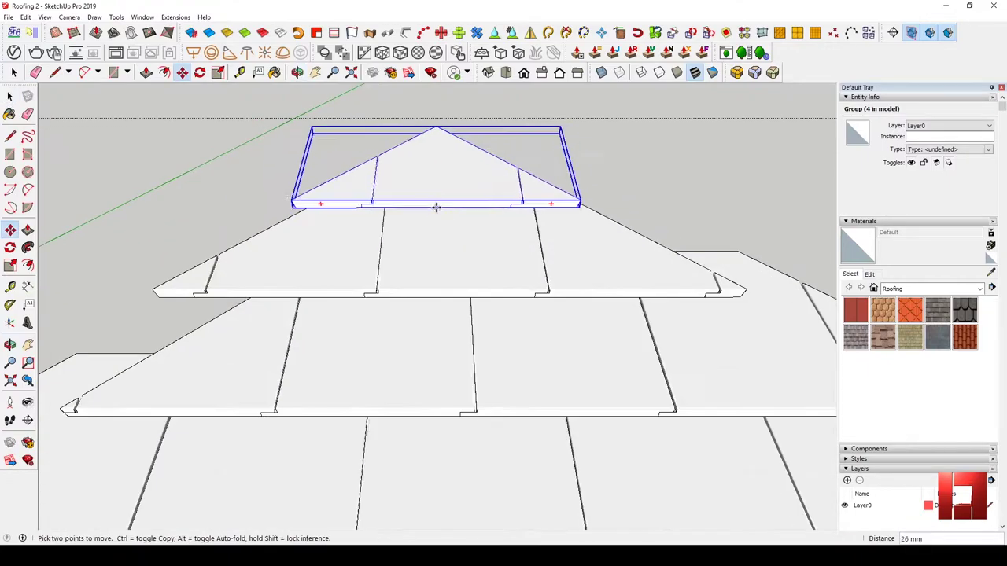
pyautogui.scroll(2, 409, 252)
pyautogui.press('space')
pyautogui.scroll(-3, 401, 283)
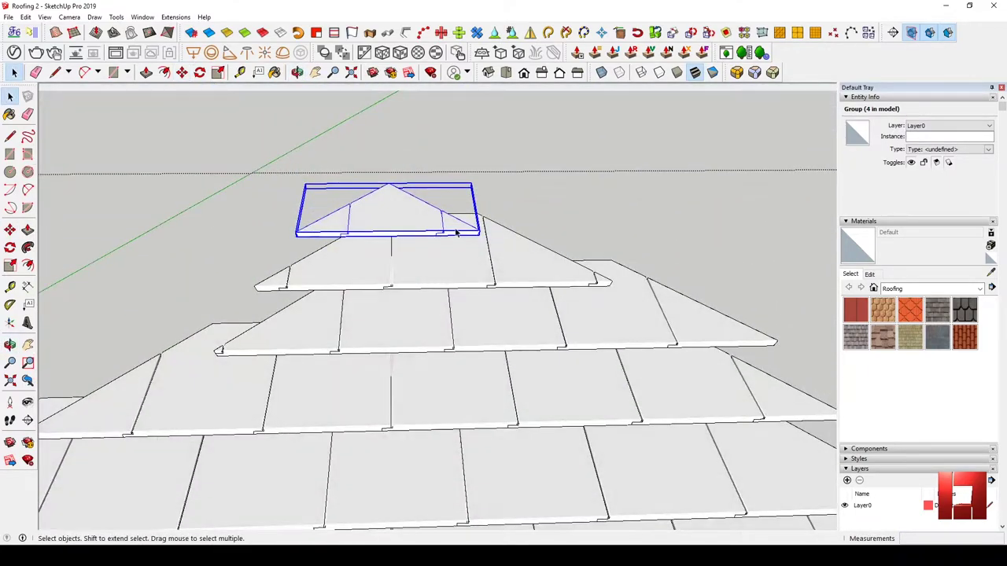
# Select tile groups while looking up the roof slope
pyautogui.moveTo(457, 229)
pyautogui.mouseDown(button='middle')
pyautogui.moveTo(461, 247)
pyautogui.moveTo(433, 265)
pyautogui.moveTo(526, 168)
pyautogui.moveTo(399, 196)
pyautogui.mouseUp(button='middle')
pyautogui.scroll(-2, 428, 268)
pyautogui.click(422, 272)
pyautogui.click(524, 165)
pyautogui.scroll(-2, 525, 164)
pyautogui.scroll(-4, 400, 195)
pyautogui.moveTo(406, 263)
pyautogui.mouseDown(button='middle')
pyautogui.moveTo(407, 276)
pyautogui.moveTo(328, 265)
pyautogui.mouseUp(button='middle')
pyautogui.scroll(3, 416, 252)
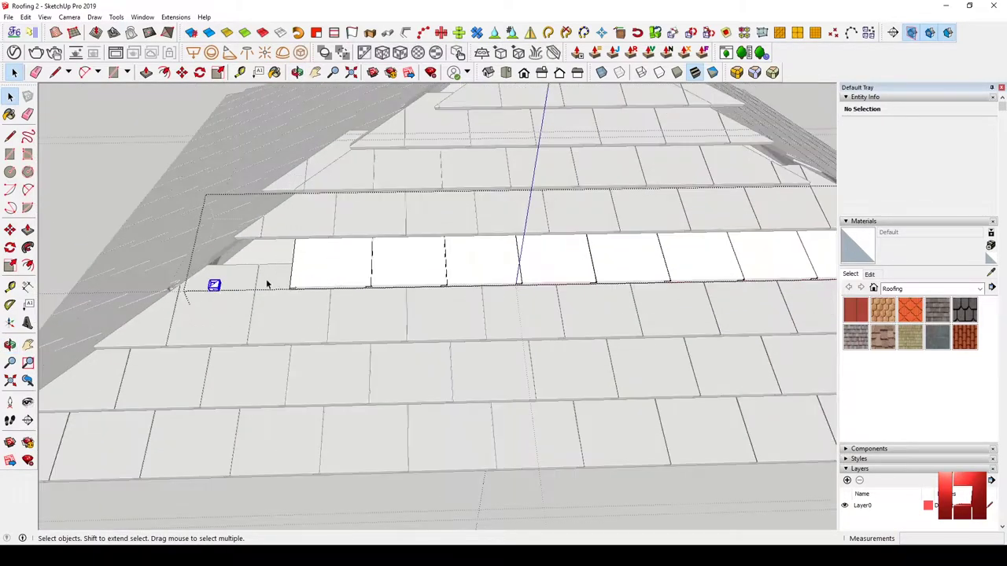
pyautogui.scroll(3, 408, 294)
# Select further tile groups from a view over the roof
pyautogui.click(408, 294)
pyautogui.scroll(-5, 391, 301)
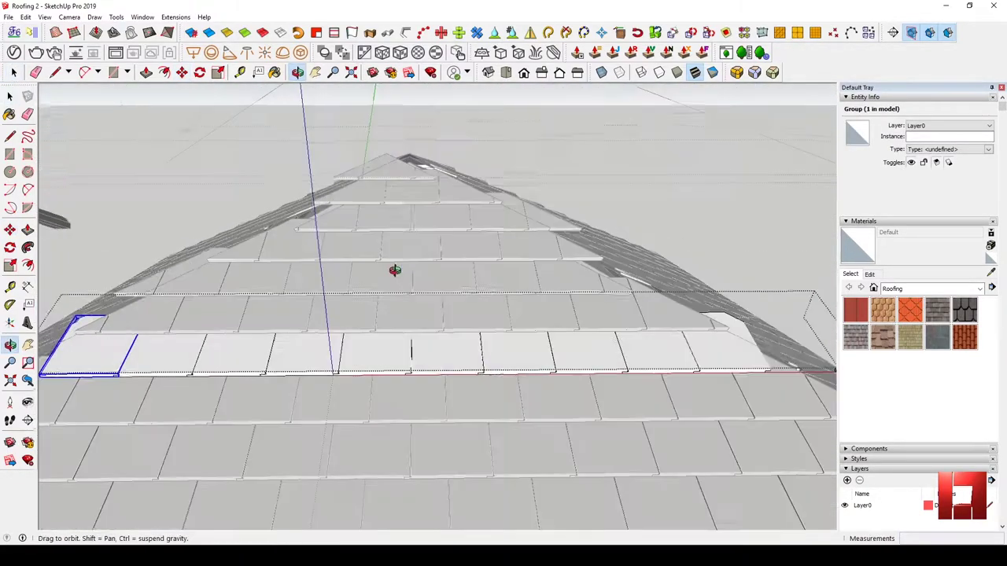
pyautogui.moveTo(393, 270)
pyautogui.mouseDown(button='middle')
pyautogui.moveTo(577, 321)
pyautogui.moveTo(440, 333)
pyautogui.moveTo(337, 393)
pyautogui.mouseUp(button='middle')
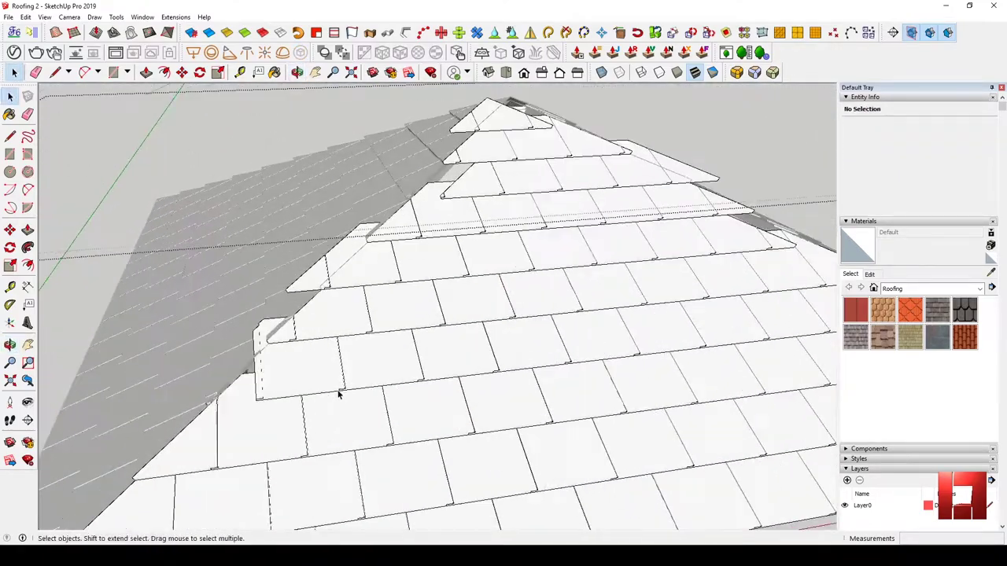
pyautogui.click(333, 349)
pyautogui.scroll(3, 363, 335)
pyautogui.press('space')
pyautogui.scroll(-5, 253, 386)
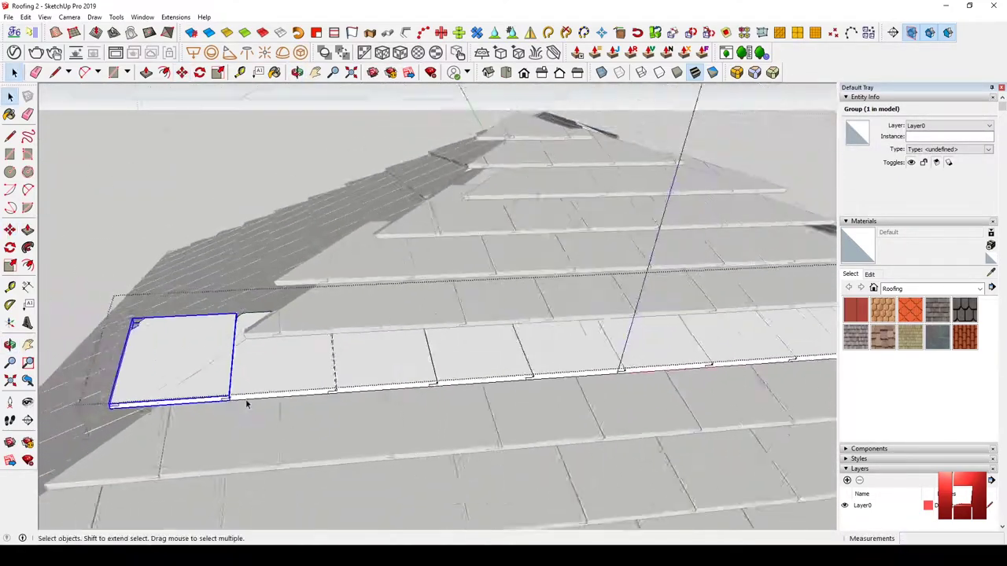
# Select tiles at the end of the copied tile row, then clear the selection
pyautogui.moveTo(247, 404)
pyautogui.mouseDown(button='middle')
pyautogui.moveTo(299, 364)
pyautogui.moveTo(674, 332)
pyautogui.moveTo(606, 322)
pyautogui.mouseUp(button='middle')
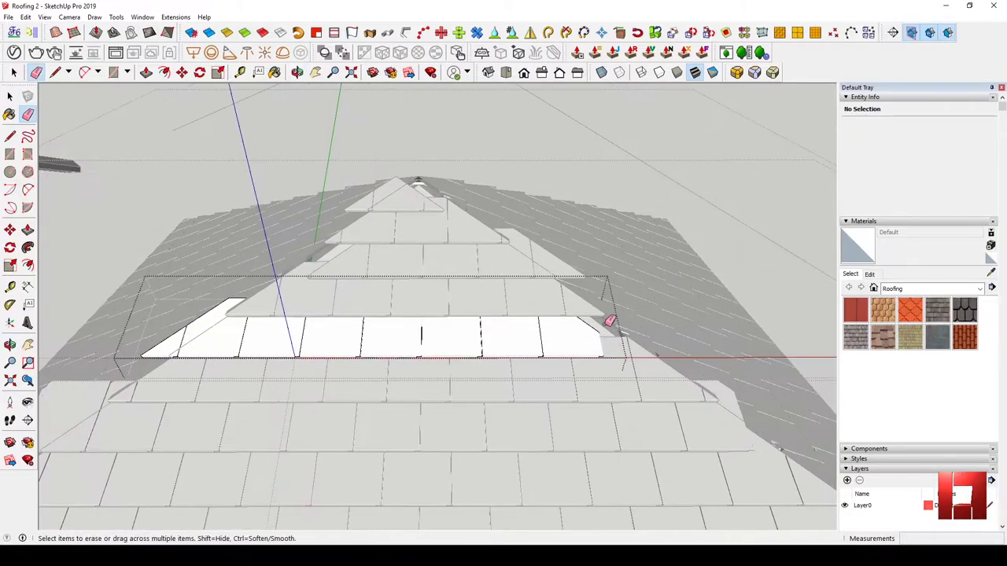
pyautogui.click(607, 322)
pyautogui.scroll(3, 477, 365)
pyautogui.press('m')
pyautogui.scroll(2, 426, 343)
pyautogui.scroll(-2, 634, 343)
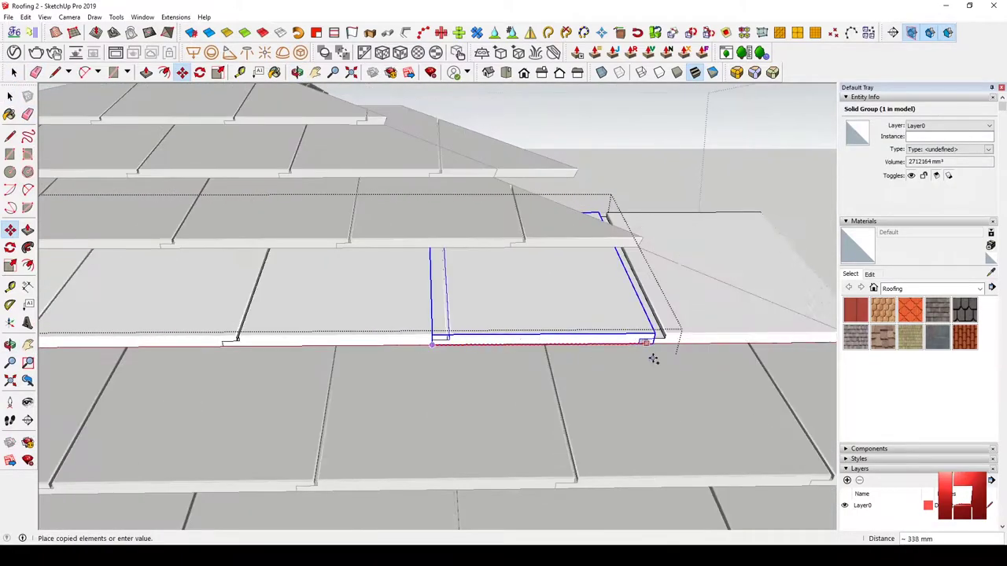
pyautogui.press('space')
pyautogui.scroll(-3, 492, 427)
pyautogui.moveTo(491, 427)
pyautogui.mouseDown(button='middle')
pyautogui.moveTo(500, 365)
pyautogui.moveTo(307, 300)
pyautogui.moveTo(342, 408)
pyautogui.mouseUp(button='middle')
pyautogui.click(307, 300)
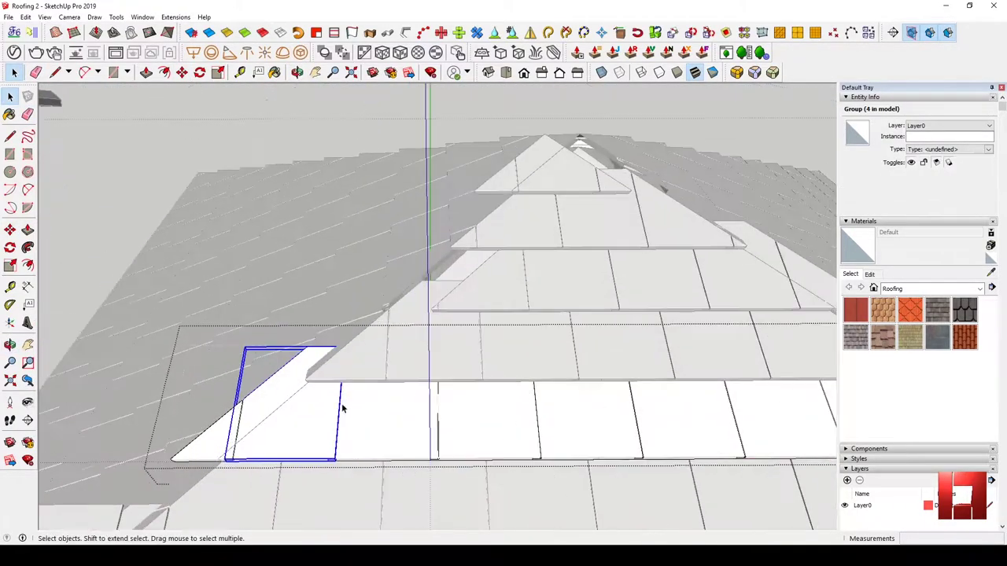
pyautogui.press('Escape')
pyautogui.moveTo(475, 425)
pyautogui.mouseDown(button='middle')
pyautogui.moveTo(557, 342)
pyautogui.moveTo(348, 432)
pyautogui.moveTo(304, 408)
pyautogui.mouseUp(button='middle')
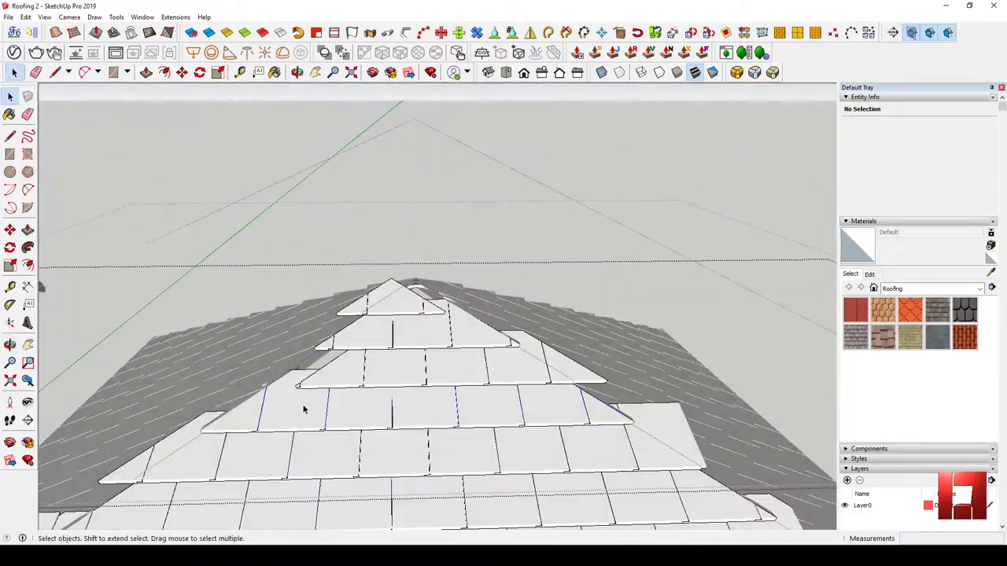
# Inside the tile row group, shift one tile to the left
pyautogui.doubleClick(424, 384)
pyautogui.moveTo(555, 379); pyautogui.dragTo(469, 364, button='middle')
pyautogui.click(540, 393)
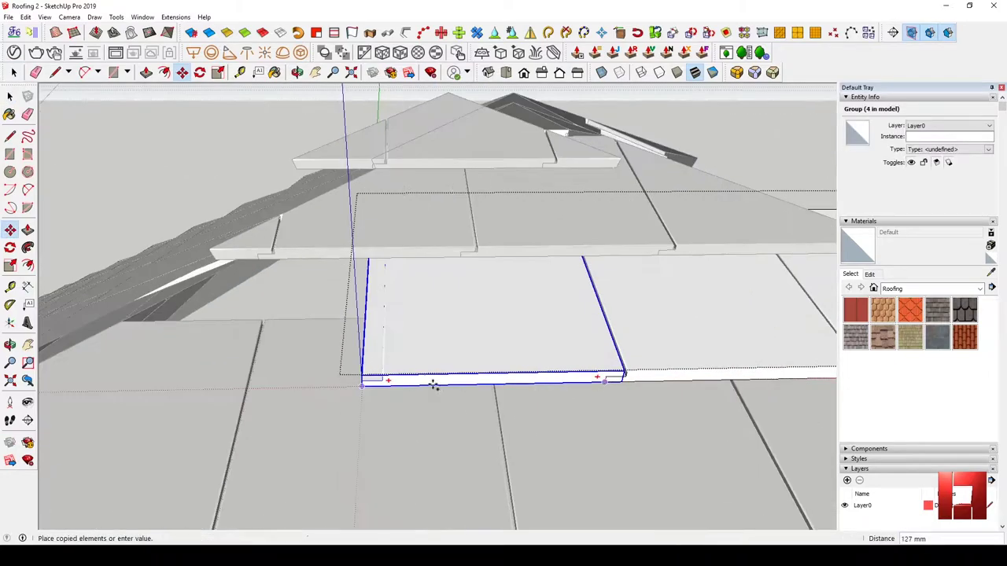
pyautogui.press('m')
pyautogui.moveTo(433, 385); pyautogui.dragTo(198, 386)
pyautogui.press('space')
# Copy that tile with Move and Ctrl and place it beside the original
pyautogui.moveTo(198, 387)
pyautogui.mouseDown(button='middle')
pyautogui.moveTo(375, 349)
pyautogui.moveTo(277, 443)
pyautogui.mouseUp(button='middle')
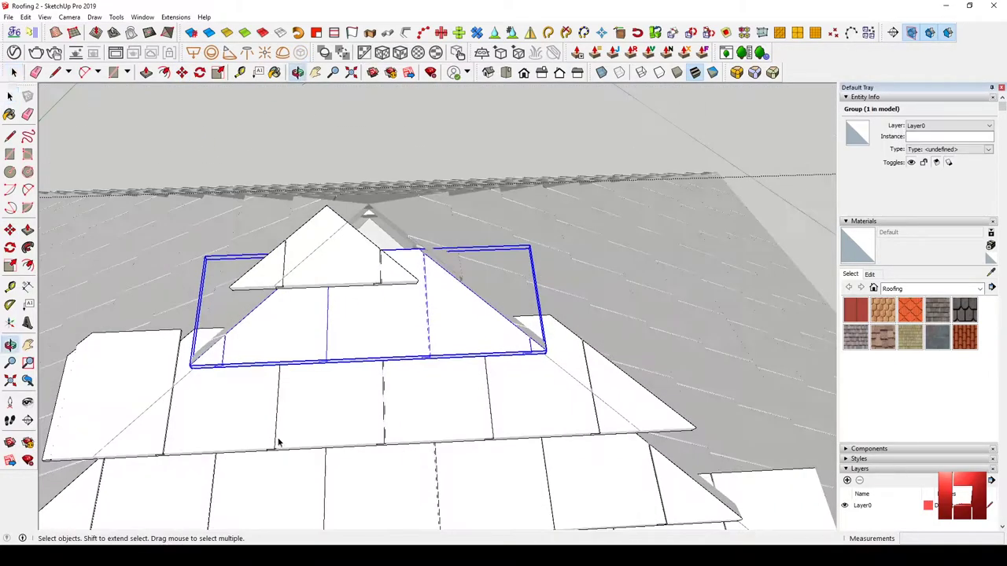
pyautogui.moveTo(301, 275)
pyautogui.mouseDown(button='middle')
pyautogui.moveTo(400, 266)
pyautogui.moveTo(332, 286)
pyautogui.mouseUp(button='middle')
pyautogui.press('m')
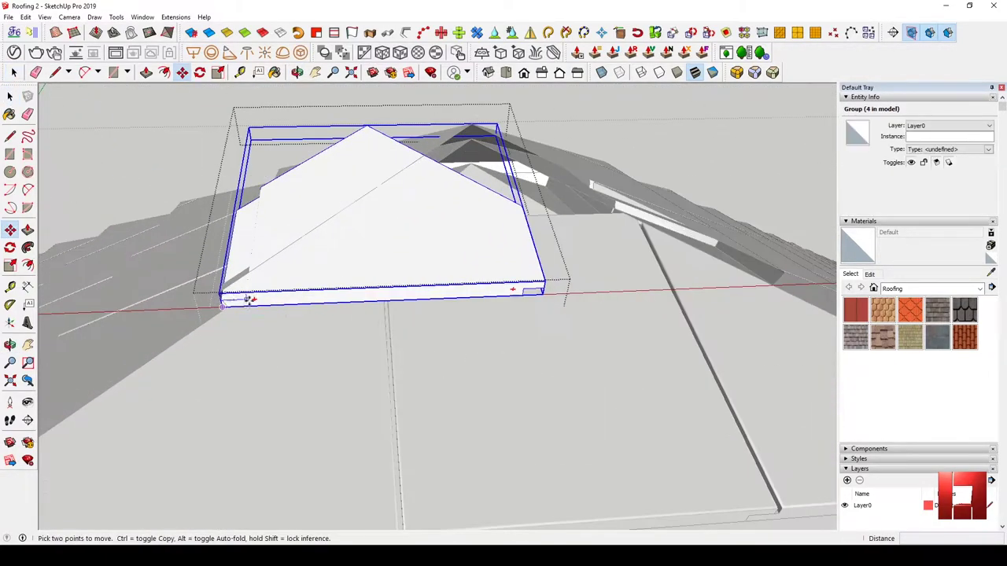
pyautogui.click(222, 303)
pyautogui.press('ctrl')
pyautogui.click(468, 296)
pyautogui.press('space')
pyautogui.scroll(-3, 419, 283)
pyautogui.moveTo(427, 295)
pyautogui.mouseDown(button='middle')
pyautogui.moveTo(405, 270)
pyautogui.moveTo(396, 332)
pyautogui.mouseUp(button='middle')
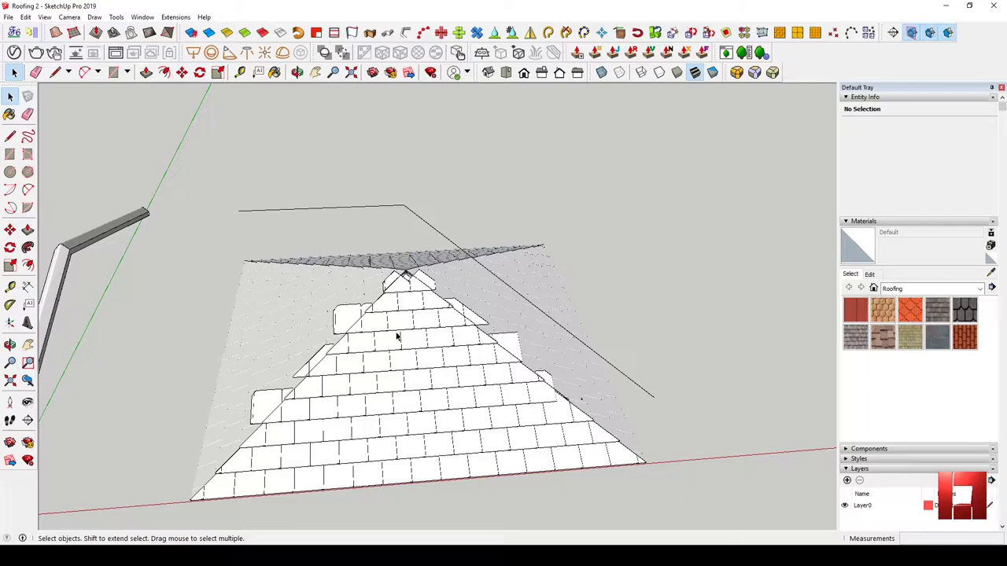
# Select an edge along the roof hip near the peak
pyautogui.scroll(3, 397, 337)
pyautogui.moveTo(397, 337); pyautogui.dragTo(409, 401, button='middle')
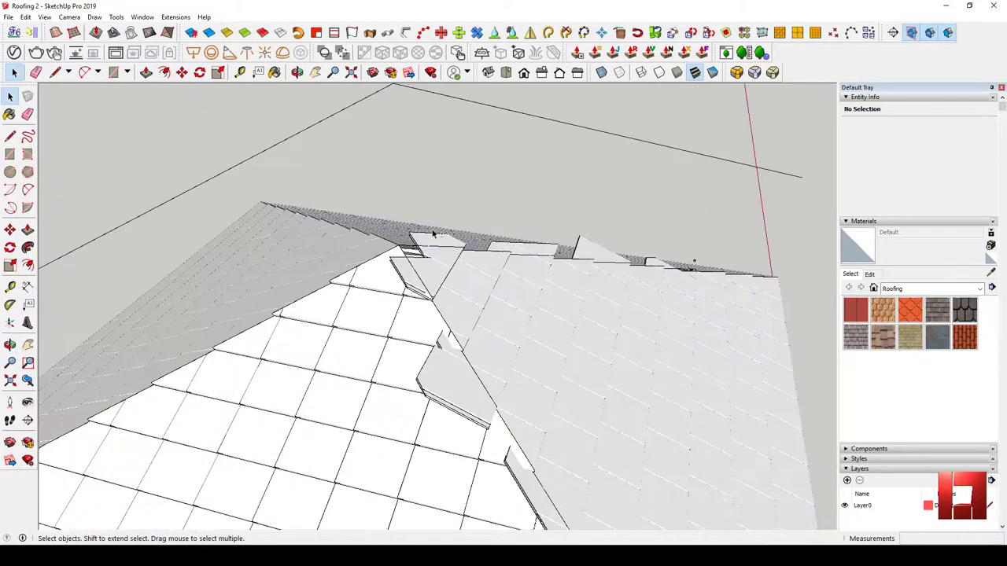
pyautogui.scroll(2, 408, 401)
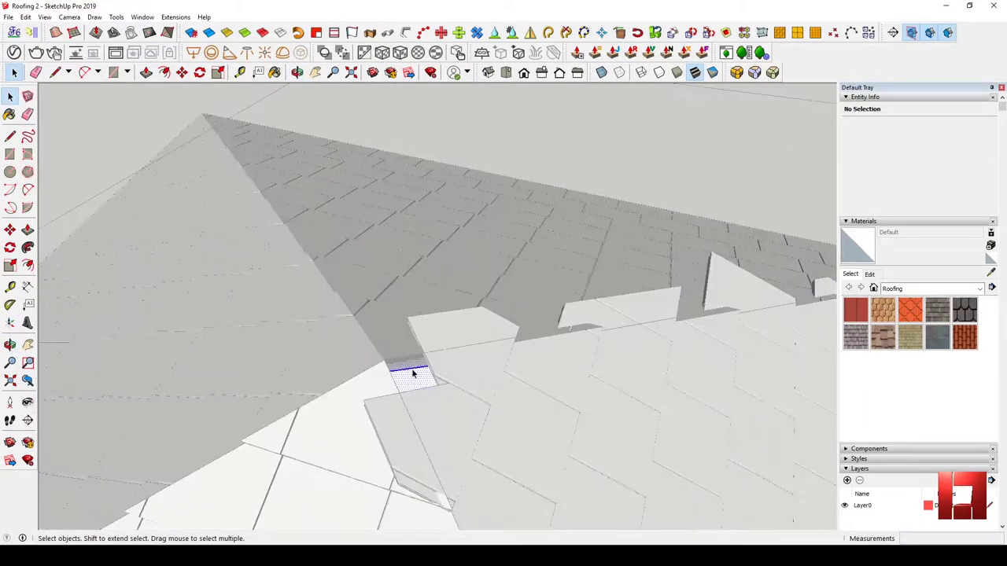
pyautogui.click(405, 388)
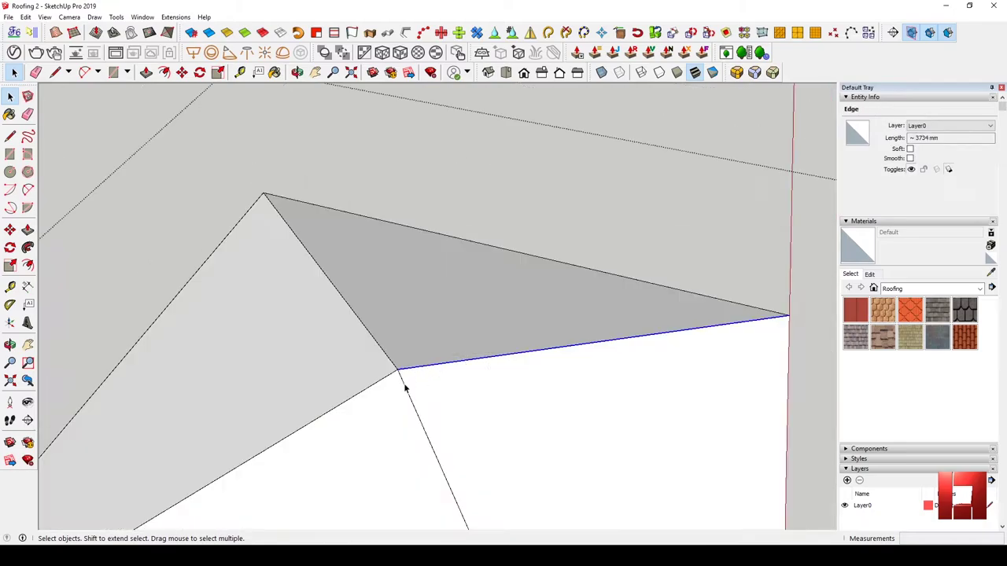
pyautogui.scroll(-5, 426, 372)
pyautogui.moveTo(426, 372)
pyautogui.mouseDown(button='middle')
pyautogui.moveTo(391, 387)
pyautogui.moveTo(569, 315)
pyautogui.mouseUp(button='middle')
pyautogui.scroll(5, 390, 388)
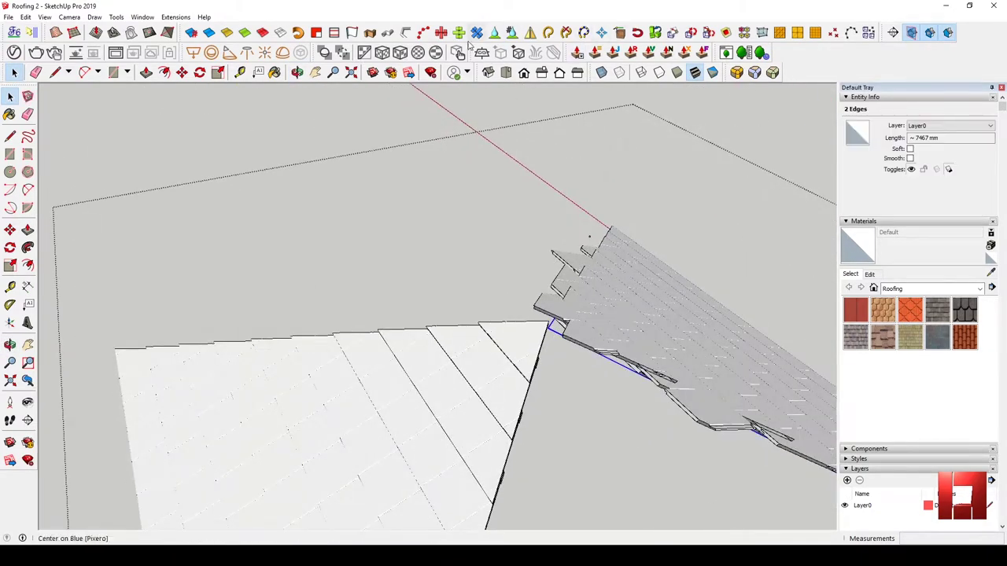
# Extrude the hip lines upward by vector into a tall vertical face
pyautogui.moveTo(581, 158); pyautogui.dragTo(495, 265, button='middle')
pyautogui.press('space')
pyautogui.scroll(-5, 223, 336)
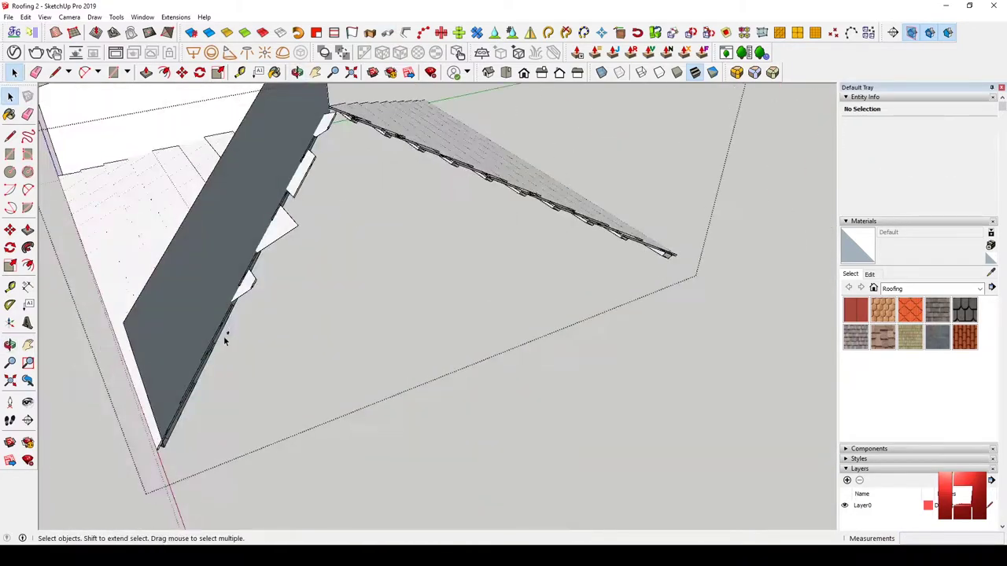
pyautogui.moveTo(197, 325)
pyautogui.mouseDown(button='middle')
pyautogui.moveTo(230, 337)
pyautogui.moveTo(238, 319)
pyautogui.mouseUp(button='middle')
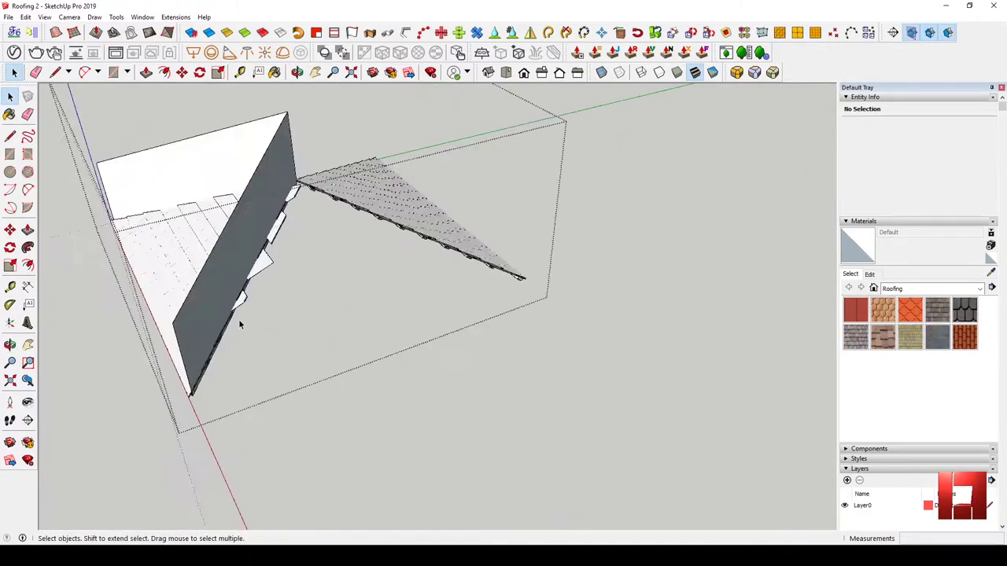
# Place a section plane on the vertical hip face and cut the roof tile group there
pyautogui.doubleClick(228, 180)
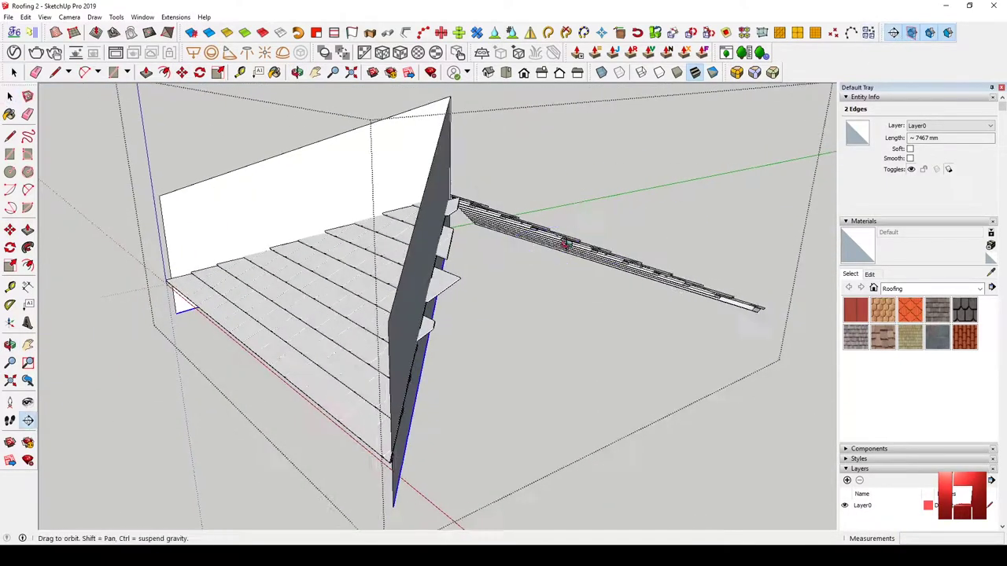
pyautogui.click(354, 206)
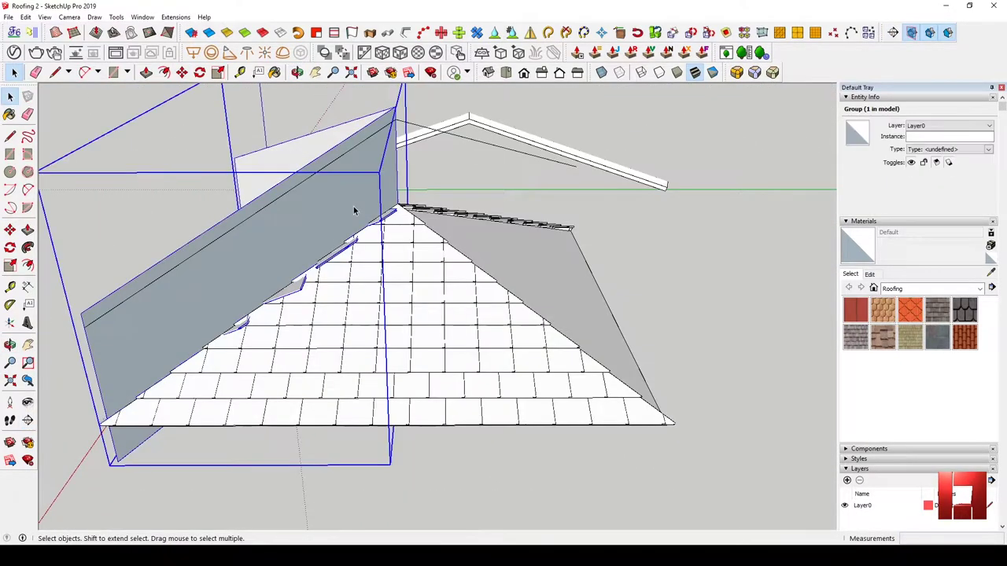
pyautogui.click(520, 200)
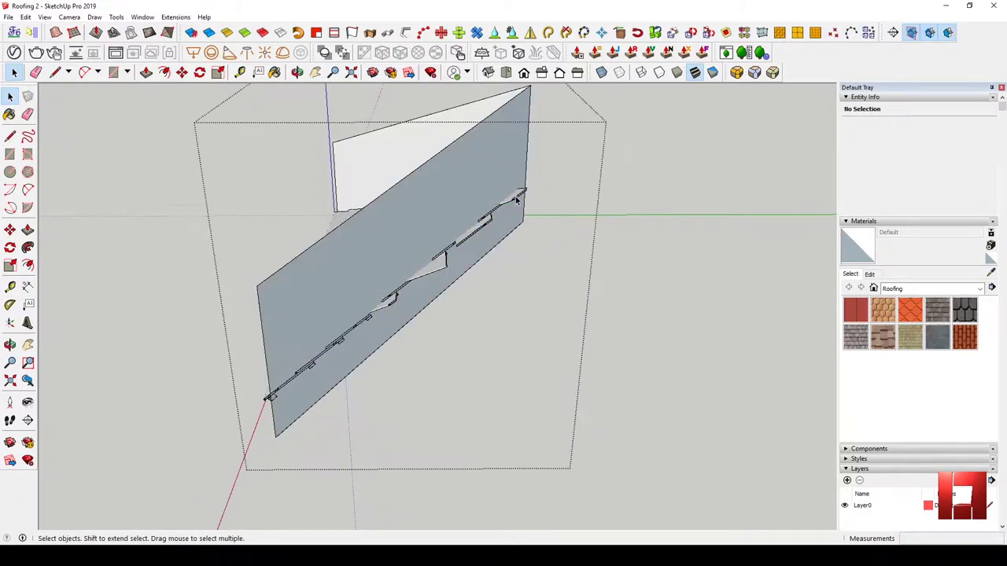
pyautogui.click(406, 190)
pyautogui.press('Return')
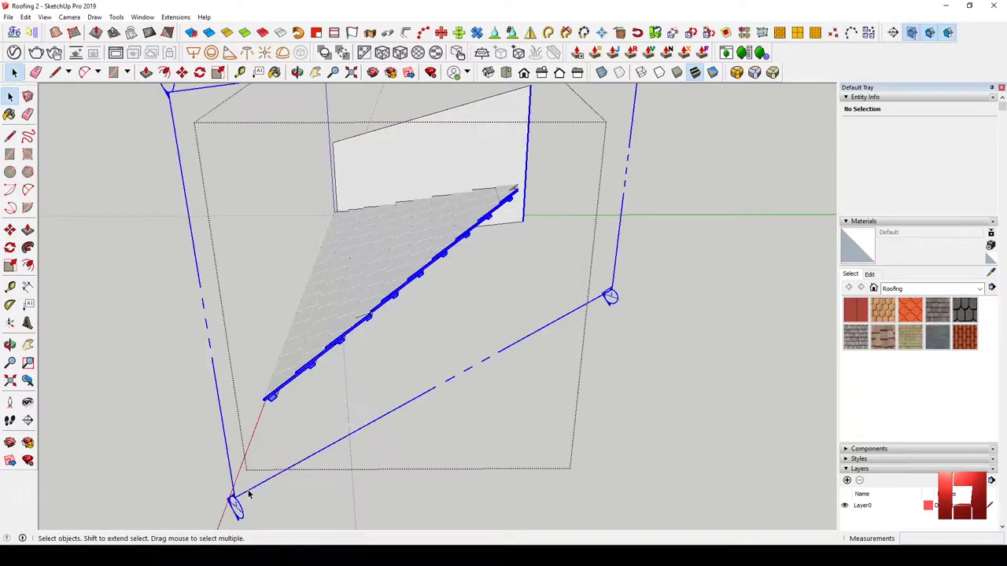
pyautogui.rightClick(248, 494)
pyautogui.click(347, 375)
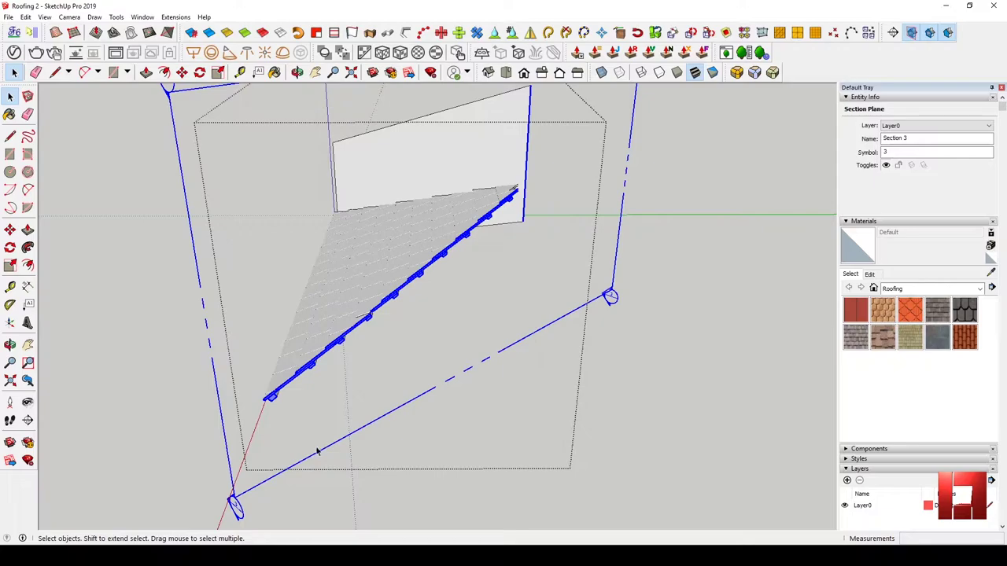
pyautogui.moveTo(317, 451)
pyautogui.mouseDown(button='middle')
pyautogui.moveTo(524, 194)
pyautogui.moveTo(811, 21)
pyautogui.mouseUp(button='middle')
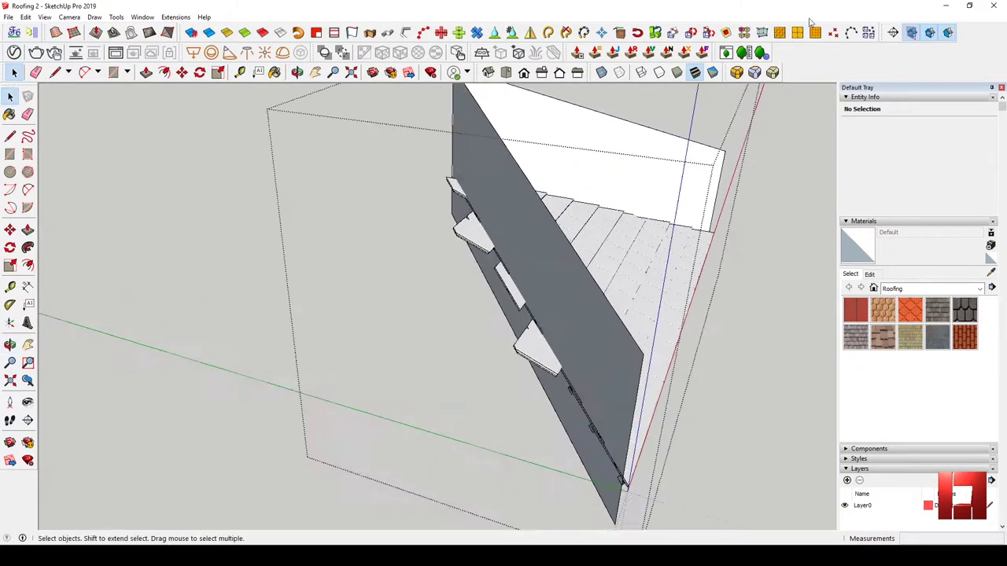
# After reopening the crashed model, start placing a new section plane
pyautogui.click(894, 34)
pyautogui.click(566, 292)
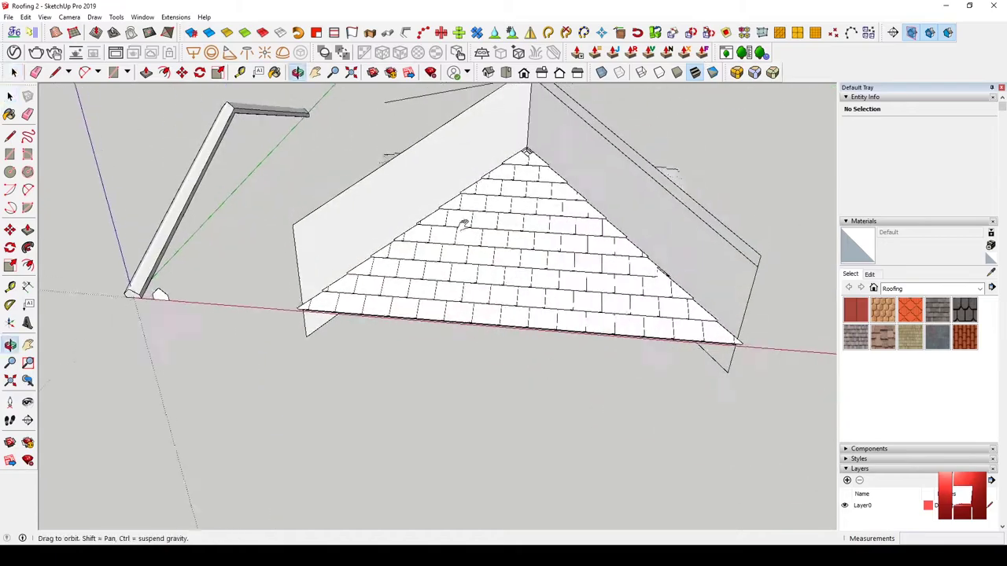
pyautogui.moveTo(461, 220)
pyautogui.mouseDown(button='middle')
pyautogui.moveTo(590, 231)
pyautogui.moveTo(406, 238)
pyautogui.moveTo(503, 231)
pyautogui.mouseUp(button='middle')
pyautogui.click(894, 34)
# Place Section 4 on the vertical hip face and slice the model there, then inspect the pyramid roof
pyautogui.click(600, 190)
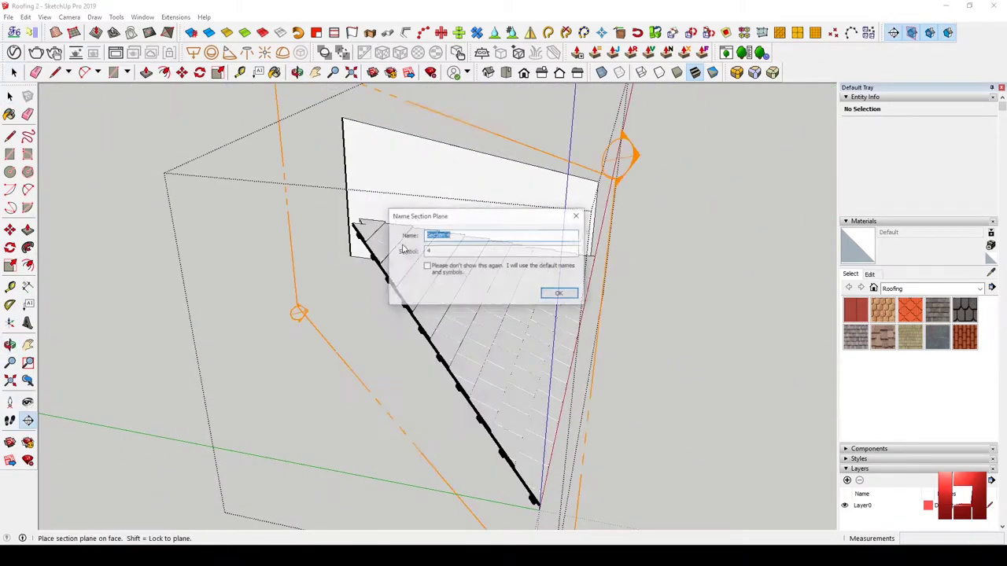
pyautogui.press('Return')
pyautogui.rightClick(609, 182)
pyautogui.click(647, 406)
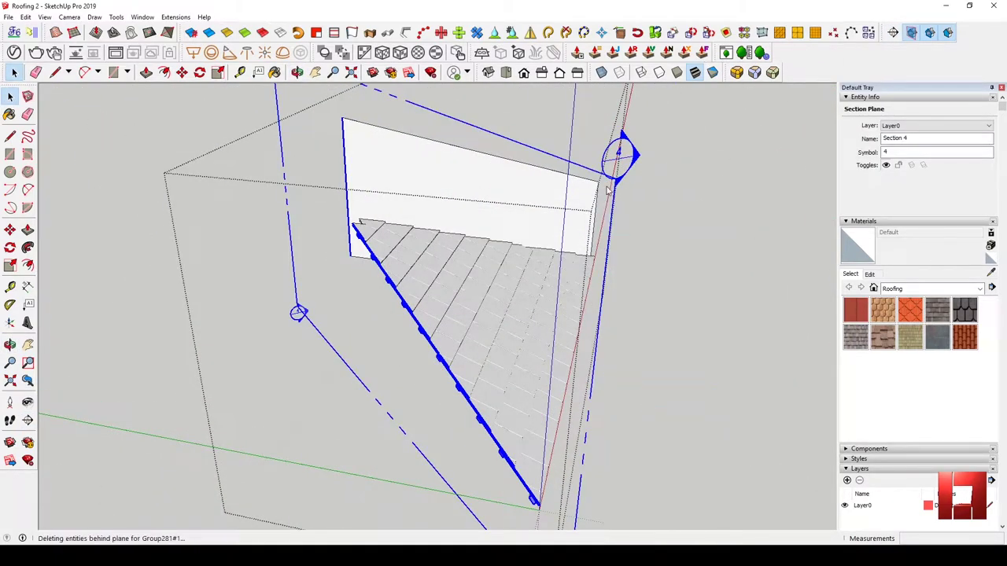
pyautogui.moveTo(589, 197)
pyautogui.mouseDown(button='middle')
pyautogui.moveTo(417, 225)
pyautogui.moveTo(469, 205)
pyautogui.moveTo(621, 222)
pyautogui.mouseUp(button='middle')
pyautogui.scroll(-5, 469, 205)
pyautogui.scroll(8, 515, 270)
pyautogui.moveTo(516, 270)
pyautogui.mouseDown(button='middle')
pyautogui.moveTo(589, 168)
pyautogui.moveTo(501, 211)
pyautogui.moveTo(456, 186)
pyautogui.moveTo(575, 190)
pyautogui.moveTo(416, 117)
pyautogui.mouseUp(button='middle')
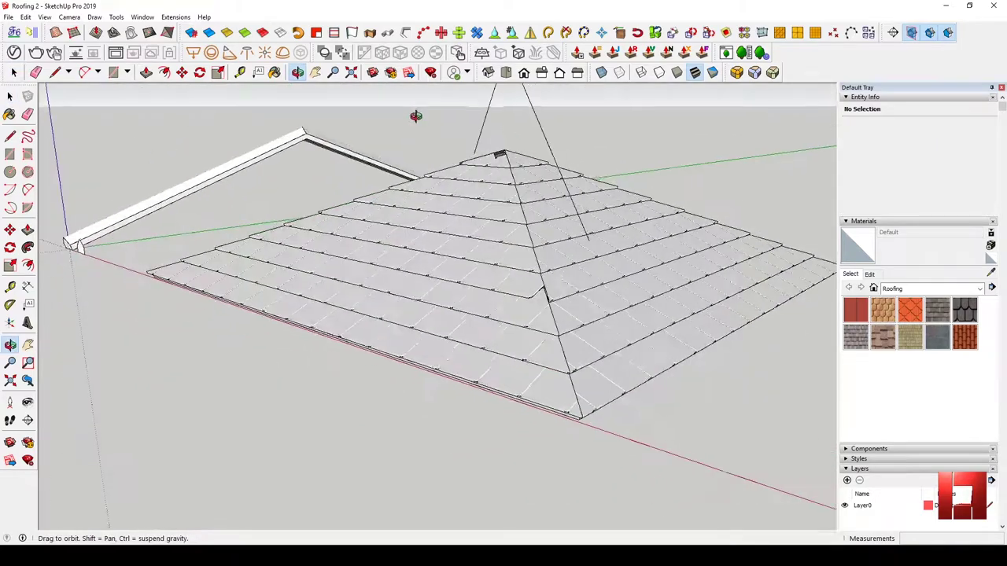
pyautogui.scroll(5, 531, 247)
# Select the roof tile row group and make a first copy up the triangular end panel
pyautogui.scroll(5, 490, 198)
pyautogui.click(486, 198)
pyautogui.scroll(-5, 485, 198)
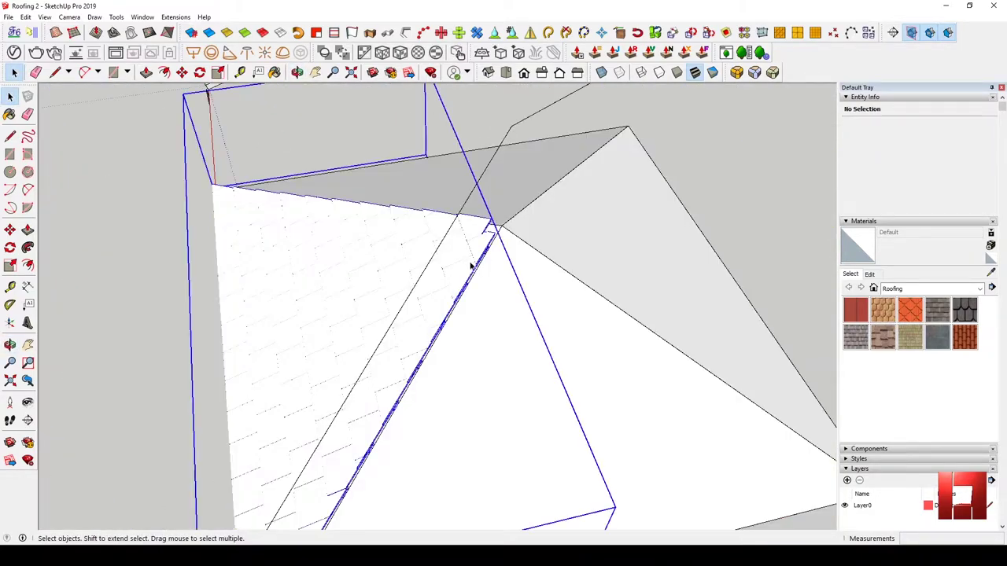
pyautogui.click(470, 265)
pyautogui.moveTo(470, 265)
pyautogui.mouseDown(button='middle')
pyautogui.moveTo(622, 218)
pyautogui.moveTo(472, 216)
pyautogui.moveTo(350, 155)
pyautogui.moveTo(360, 191)
pyautogui.mouseUp(button='middle')
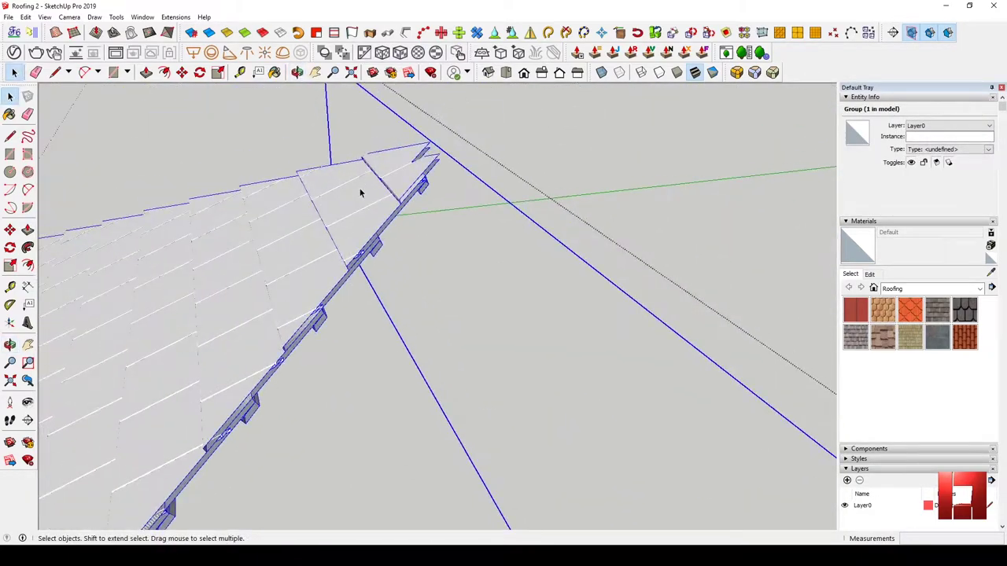
pyautogui.scroll(-5, 344, 213)
pyautogui.press('m')
pyautogui.scroll(5, 377, 262)
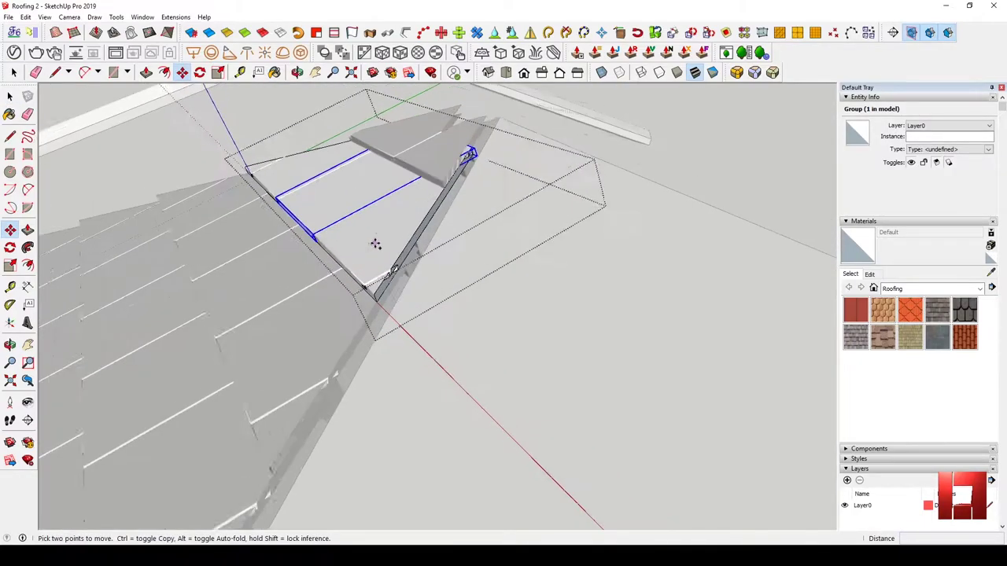
pyautogui.moveTo(373, 240); pyautogui.dragTo(456, 207, button='middle')
pyautogui.press('space')
pyautogui.scroll(-5, 456, 207)
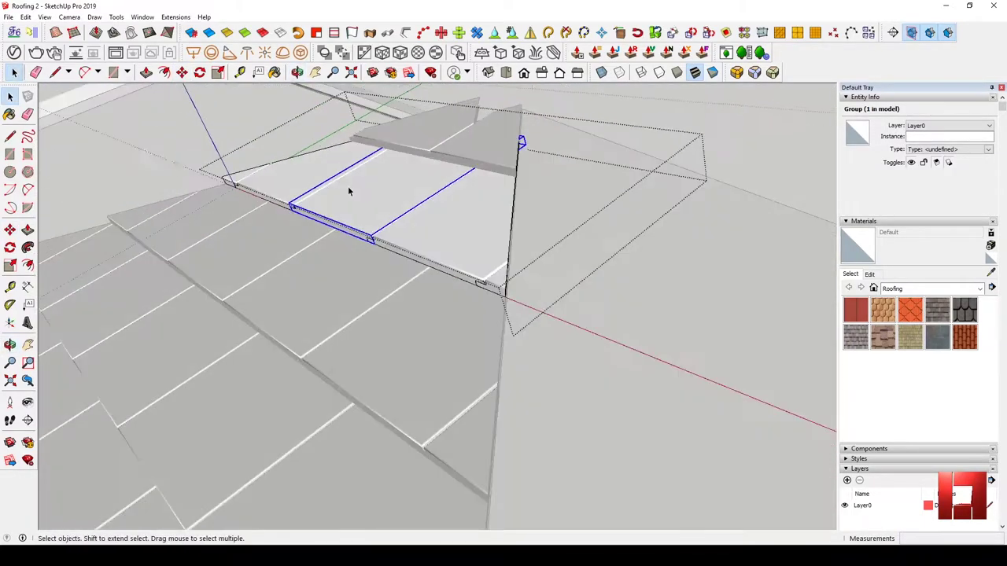
pyautogui.moveTo(348, 191); pyautogui.dragTo(274, 288, button='middle')
pyautogui.scroll(5, 187, 358)
pyautogui.press('m')
pyautogui.press('space')
# Copy two more tile row groups about 552 mm further up toward the peak
pyautogui.moveTo(350, 130)
pyautogui.mouseDown(button='middle')
pyautogui.moveTo(388, 240)
pyautogui.moveTo(485, 192)
pyautogui.moveTo(533, 225)
pyautogui.mouseUp(button='middle')
pyautogui.scroll(-3, 551, 197)
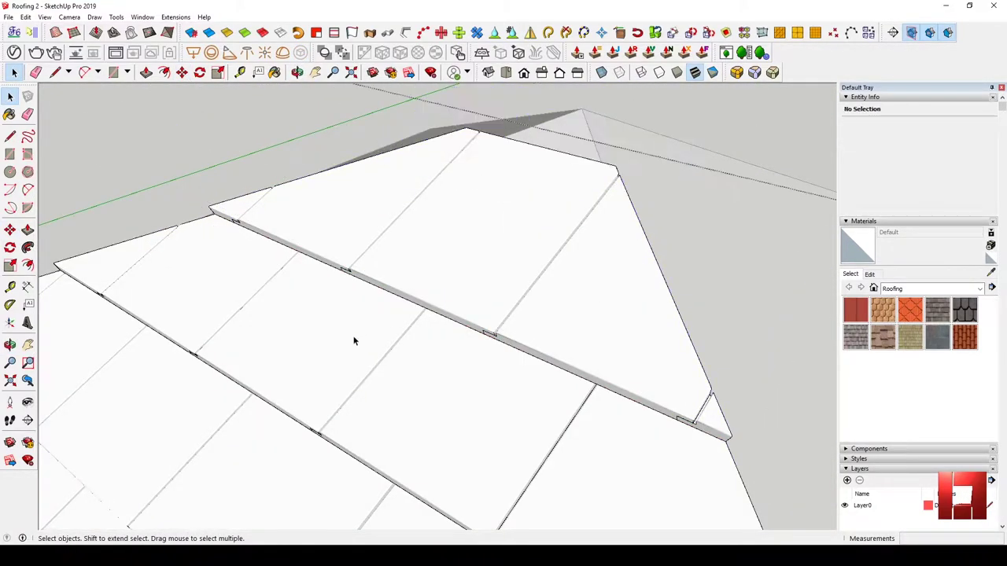
pyautogui.keyDown('shift'); pyautogui.click(452, 348); pyautogui.keyUp('shift')
pyautogui.press('m')
pyautogui.moveTo(451, 342)
pyautogui.mouseDown(button='middle')
pyautogui.moveTo(226, 495)
pyautogui.moveTo(373, 247)
pyautogui.mouseUp(button='middle')
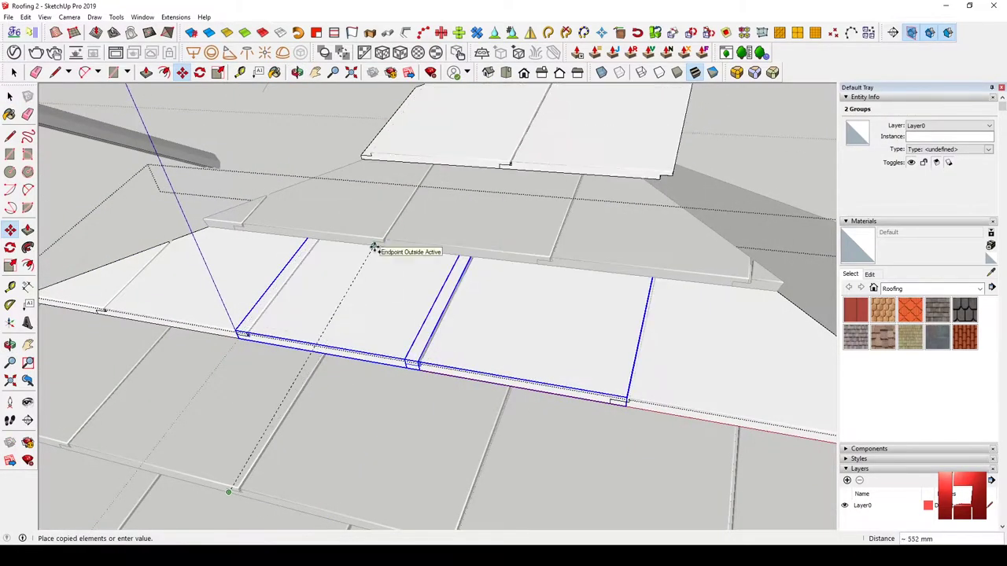
pyautogui.press('space')
# Select the next hip edge near the roof ridge
pyautogui.scroll(-3, 372, 247)
pyautogui.scroll(3, 342, 202)
pyautogui.moveTo(341, 203)
pyautogui.mouseDown(button='middle')
pyautogui.moveTo(429, 254)
pyautogui.moveTo(348, 250)
pyautogui.moveTo(611, 200)
pyautogui.moveTo(421, 276)
pyautogui.moveTo(420, 302)
pyautogui.moveTo(597, 213)
pyautogui.mouseUp(button='middle')
pyautogui.click(420, 302)
pyautogui.moveTo(736, 264)
pyautogui.mouseDown(button='middle')
pyautogui.moveTo(479, 243)
pyautogui.moveTo(511, 225)
pyautogui.moveTo(487, 250)
pyautogui.mouseUp(button='middle')
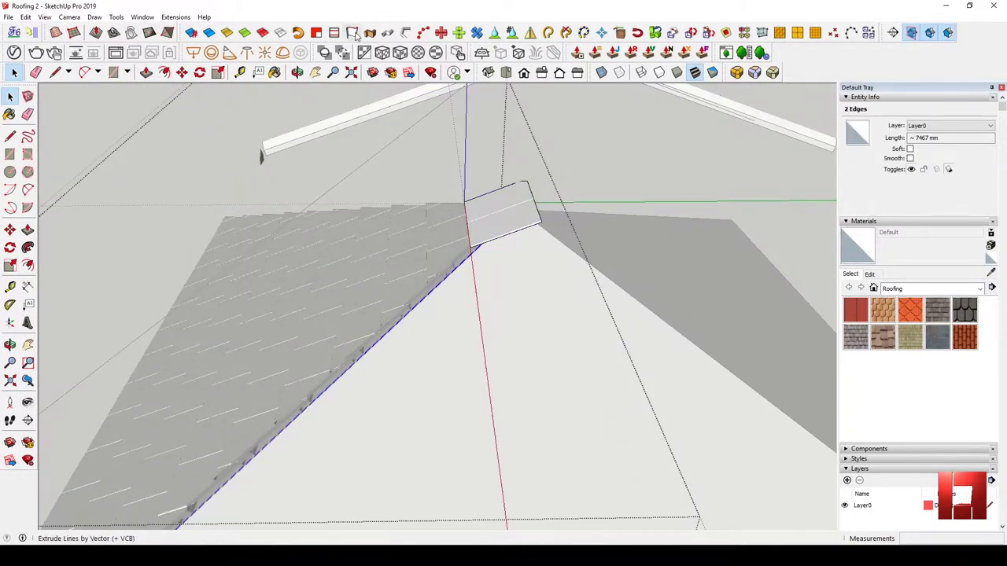
# Raise the hip lines into a vertical face and slice the tiles at a section plane on it
pyautogui.click(483, 132)
pyautogui.moveTo(483, 133); pyautogui.dragTo(546, 202, button='middle')
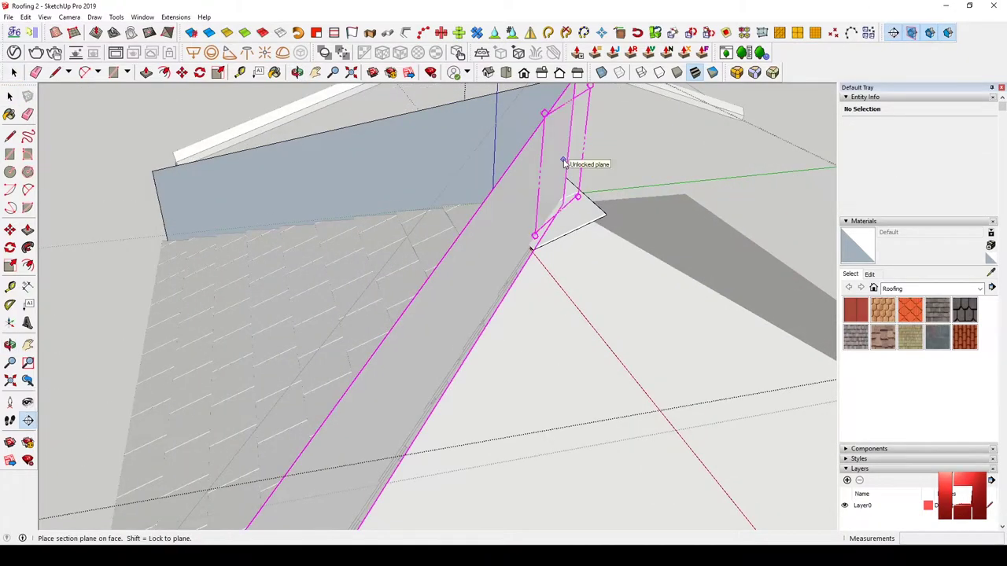
pyautogui.click(563, 161)
pyautogui.click(555, 291)
pyautogui.rightClick(637, 153)
pyautogui.click(685, 384)
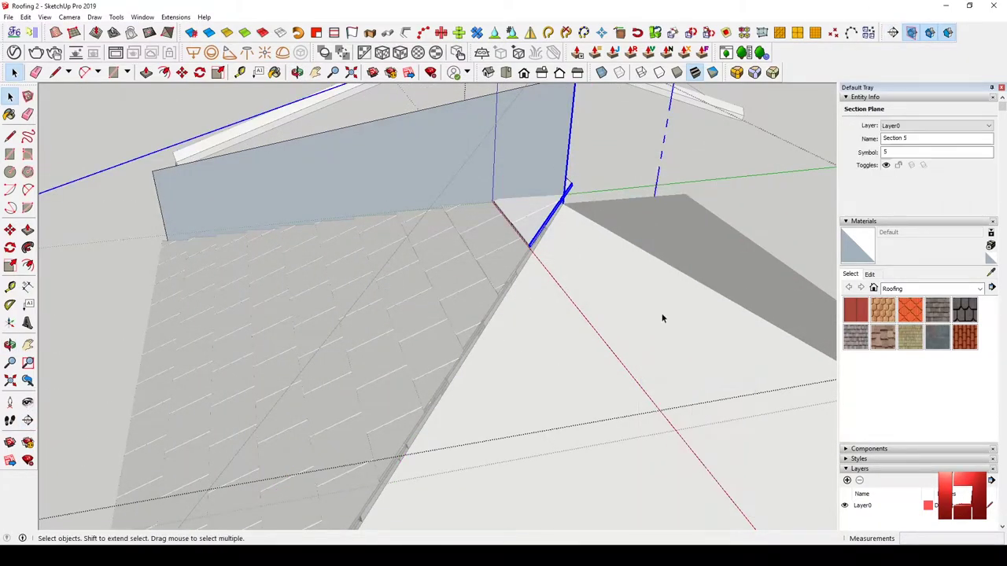
# Add a second section plane on the vertical hip face and slice the tiles there too
pyautogui.moveTo(685, 321)
pyautogui.mouseDown(button='middle')
pyautogui.moveTo(580, 197)
pyautogui.moveTo(407, 186)
pyautogui.mouseUp(button='middle')
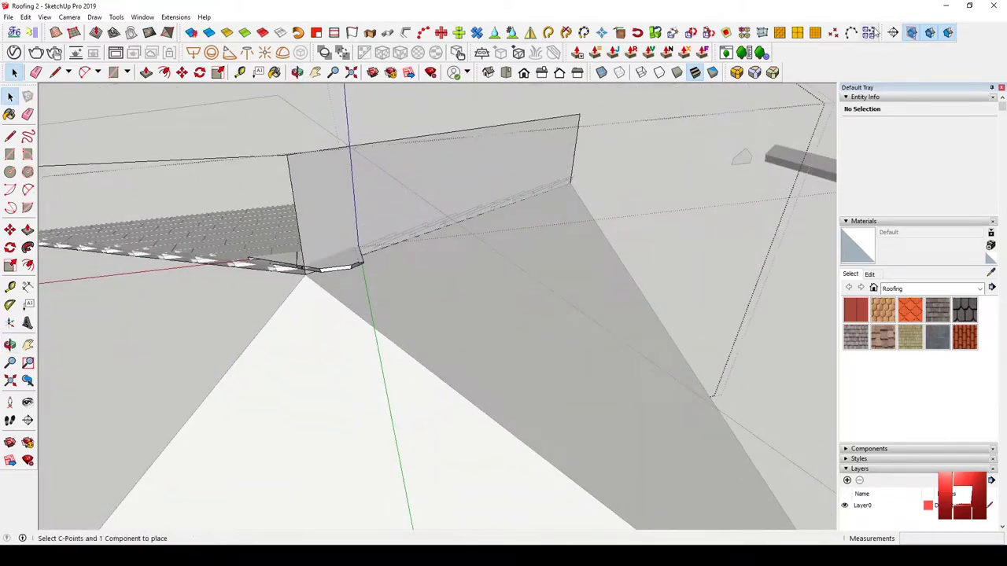
pyautogui.click(407, 186)
pyautogui.press('Return')
pyautogui.moveTo(449, 218)
pyautogui.mouseDown(button='middle')
pyautogui.moveTo(553, 226)
pyautogui.moveTo(494, 209)
pyautogui.mouseUp(button='middle')
pyautogui.click(540, 183)
pyautogui.moveTo(395, 197); pyautogui.dragTo(850, 53, button='middle')
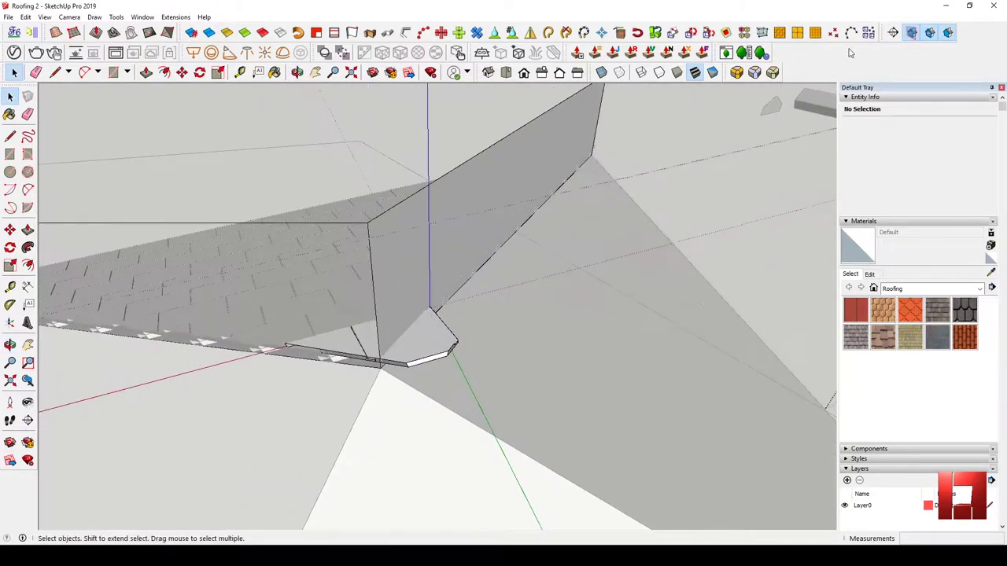
pyautogui.click(469, 182)
pyautogui.rightClick(591, 108)
pyautogui.click(629, 336)
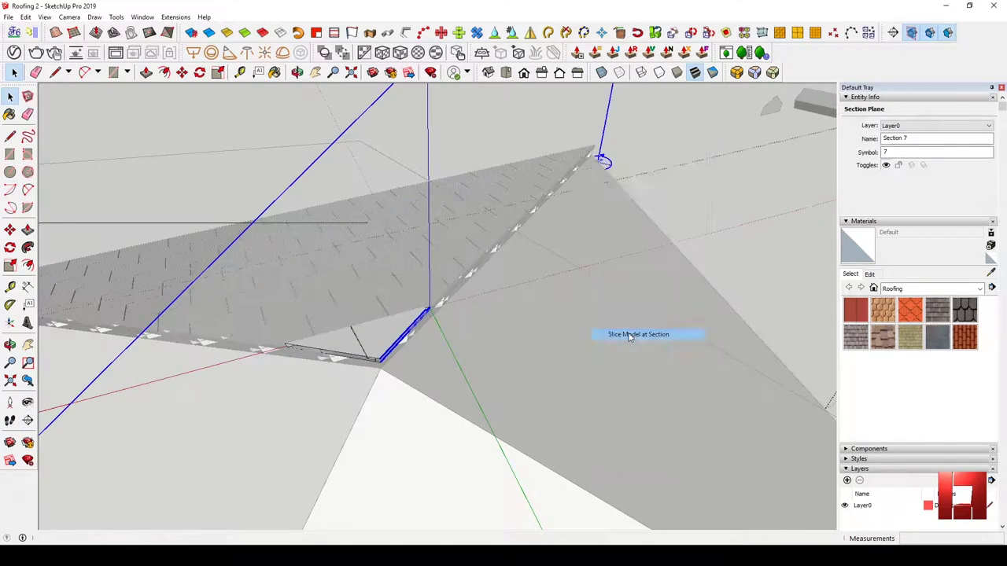
pyautogui.moveTo(305, 320); pyautogui.dragTo(685, 326, button='middle')
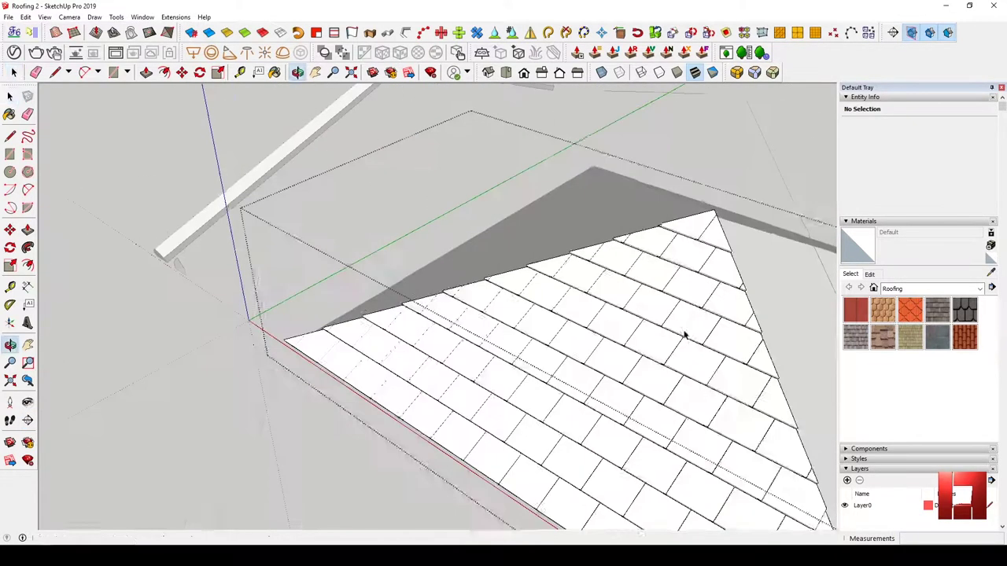
pyautogui.click(724, 272)
pyautogui.moveTo(724, 272)
pyautogui.mouseDown(button='middle')
pyautogui.moveTo(555, 268)
pyautogui.moveTo(574, 236)
pyautogui.mouseUp(button='middle')
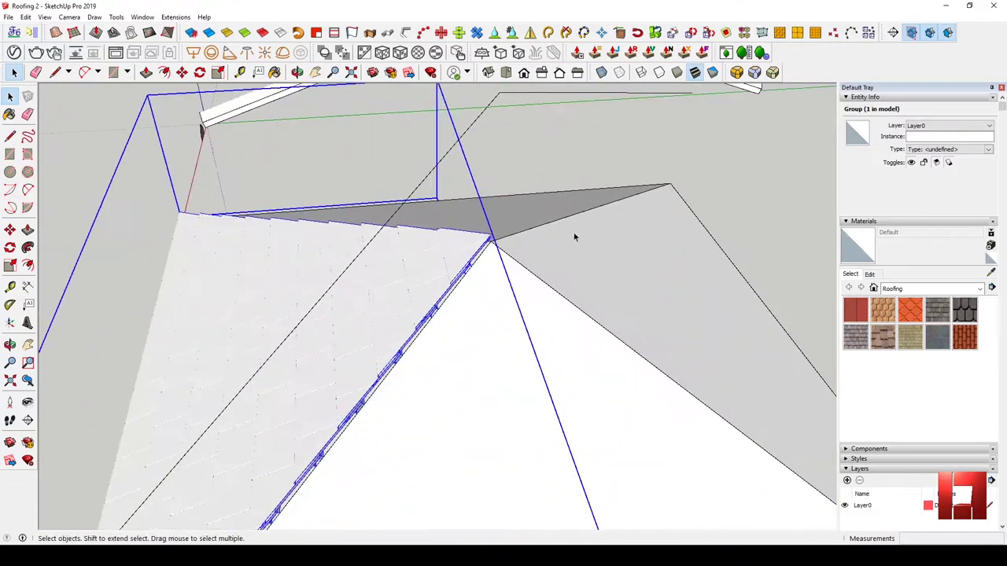
pyautogui.scroll(2, 493, 245)
pyautogui.click(491, 238)
pyautogui.press('space')
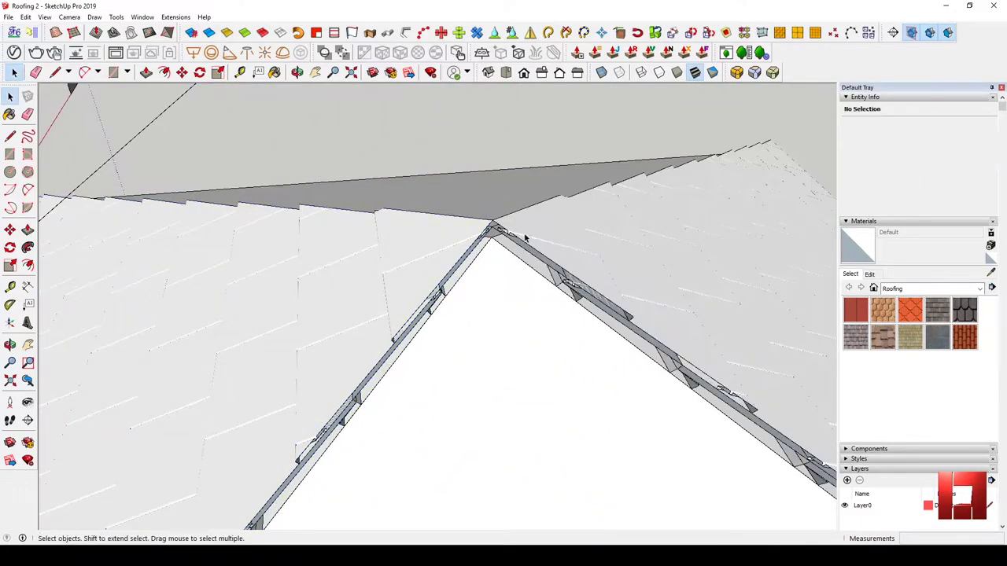
pyautogui.click(512, 270)
pyautogui.moveTo(507, 208)
pyautogui.mouseDown(button='middle')
pyautogui.moveTo(512, 270)
pyautogui.moveTo(575, 341)
pyautogui.moveTo(559, 250)
pyautogui.mouseUp(button='middle')
pyautogui.press('m')
pyautogui.press('q')
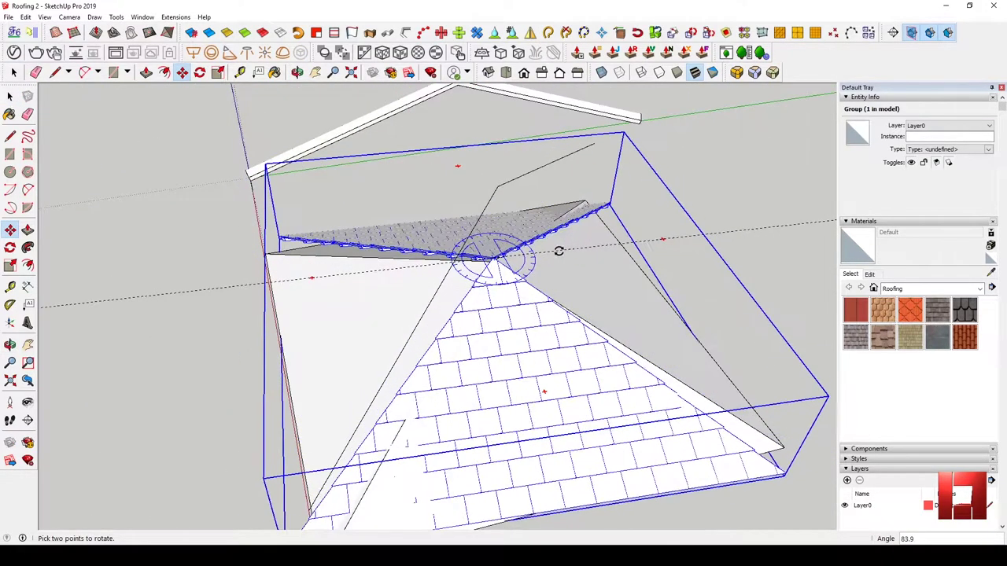
pyautogui.press('m')
pyautogui.scroll(-3, 591, 286)
pyautogui.press('ctrl')
pyautogui.click(425, 255)
pyautogui.write('5000')
pyautogui.press('Return')
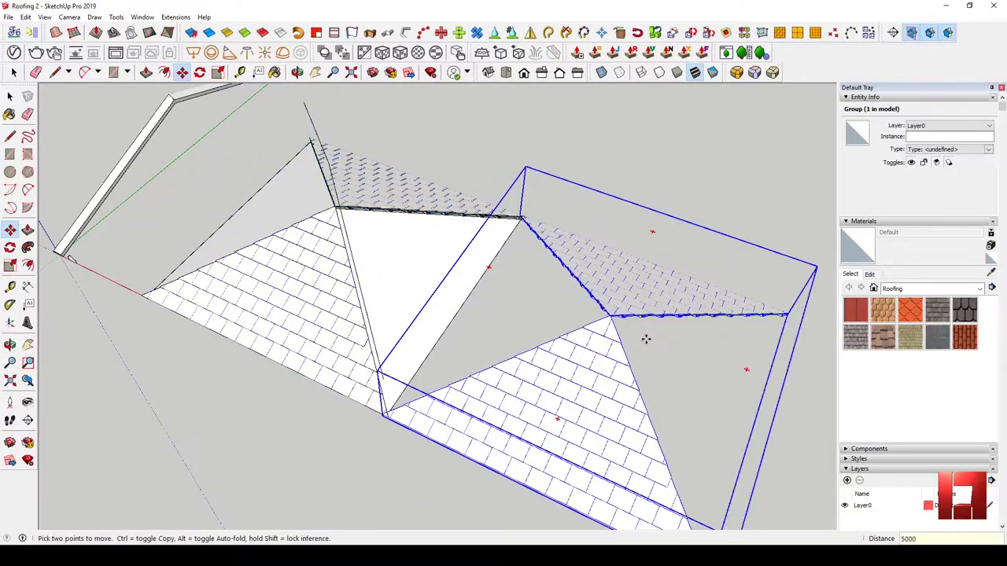
pyautogui.hotkey('ctrl', 'z')
pyautogui.press('space')
pyautogui.moveTo(601, 277)
pyautogui.mouseDown(button='middle')
pyautogui.moveTo(472, 299)
pyautogui.moveTo(497, 297)
pyautogui.moveTo(543, 195)
pyautogui.moveTo(472, 299)
pyautogui.mouseUp(button='middle')
pyautogui.click(472, 299)
pyautogui.scroll(5, 409, 314)
pyautogui.scroll(3, 440, 321)
# Open the end-cap group and draw the half-circle base from its centre
pyautogui.scroll(3, 358, 335)
pyautogui.scroll(2, 467, 338)
pyautogui.moveTo(466, 338); pyautogui.dragTo(472, 315, button='middle')
pyautogui.click(472, 315)
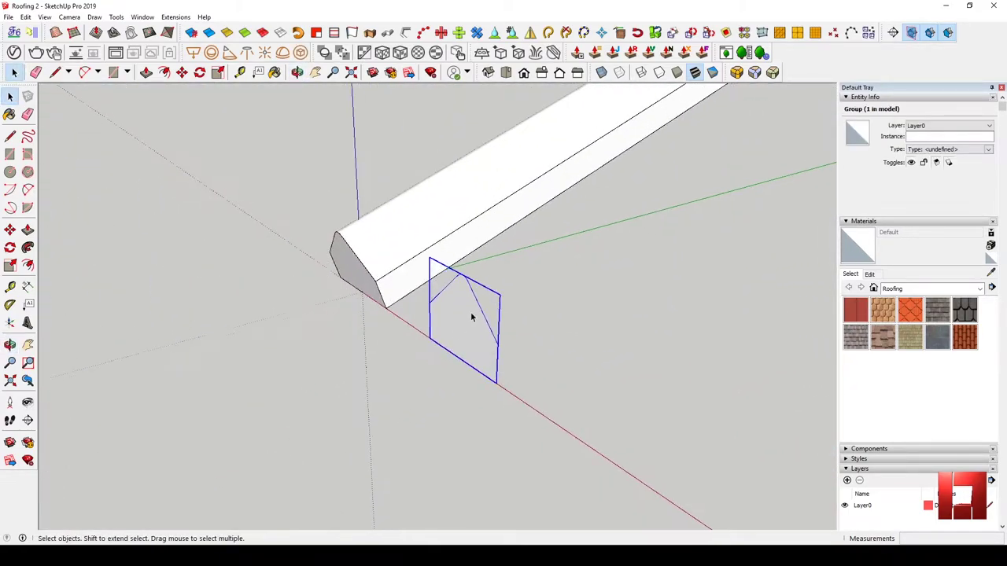
pyautogui.tripleClick(475, 337)
pyautogui.scroll(2, 475, 337)
pyautogui.press('l')
pyautogui.press('space')
pyautogui.moveTo(499, 352)
pyautogui.mouseDown(button='middle')
pyautogui.moveTo(501, 331)
pyautogui.moveTo(422, 303)
pyautogui.moveTo(470, 317)
pyautogui.mouseUp(button='middle')
pyautogui.press('c')
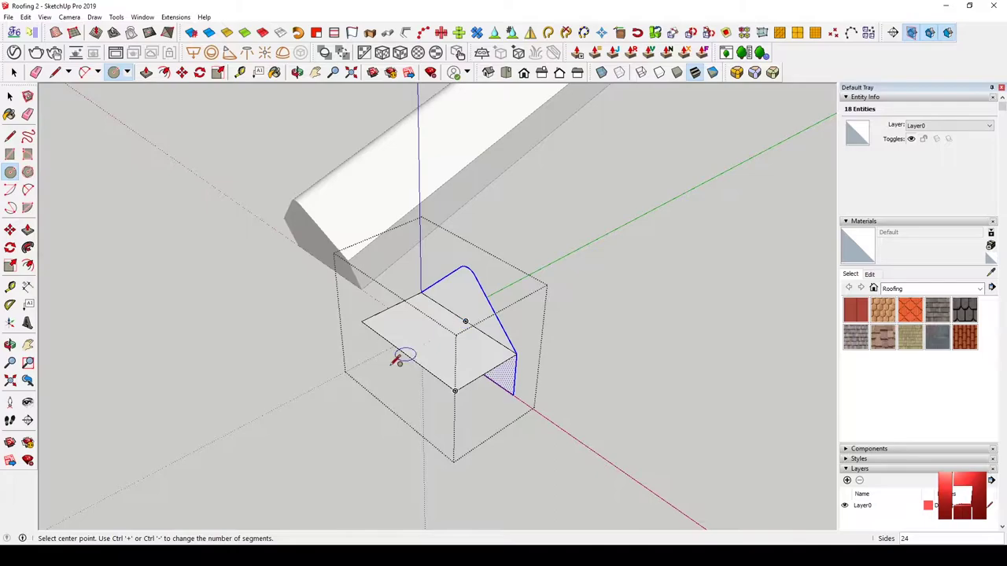
pyautogui.press('m')
pyautogui.click(398, 361)
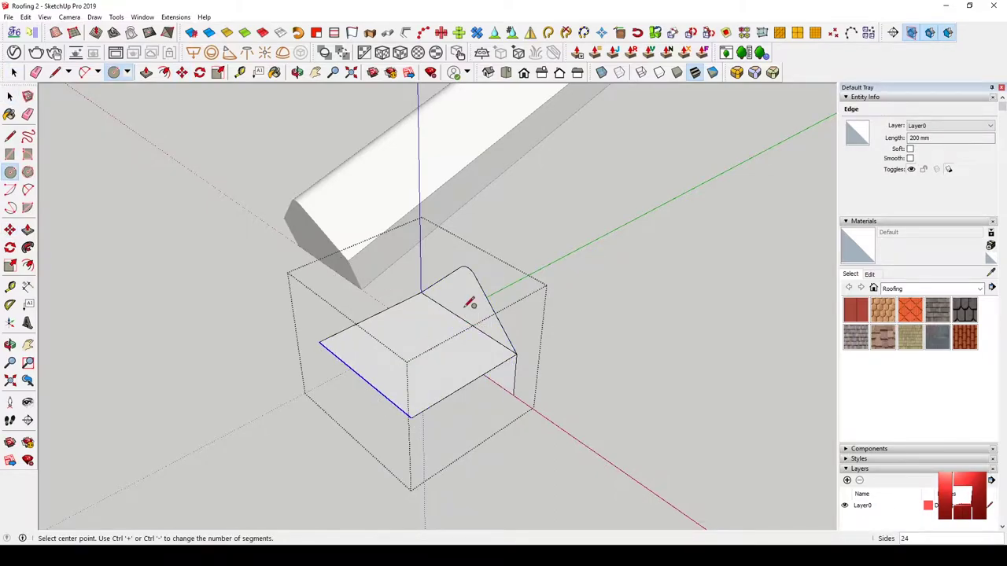
# Erase unwanted edges and draw the vertical line up to the top point
pyautogui.press('e')
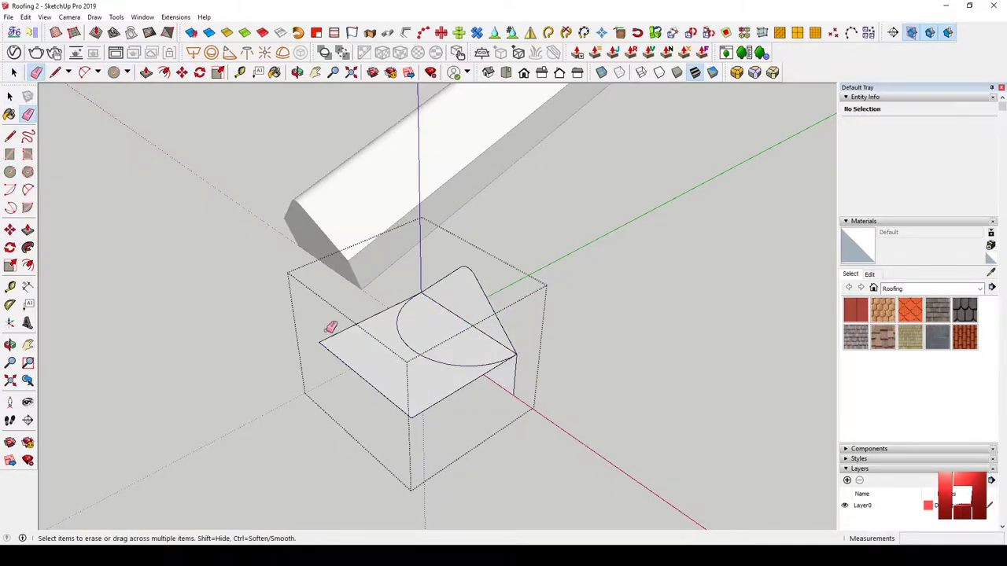
pyautogui.press('space')
pyautogui.scroll(4, 464, 330)
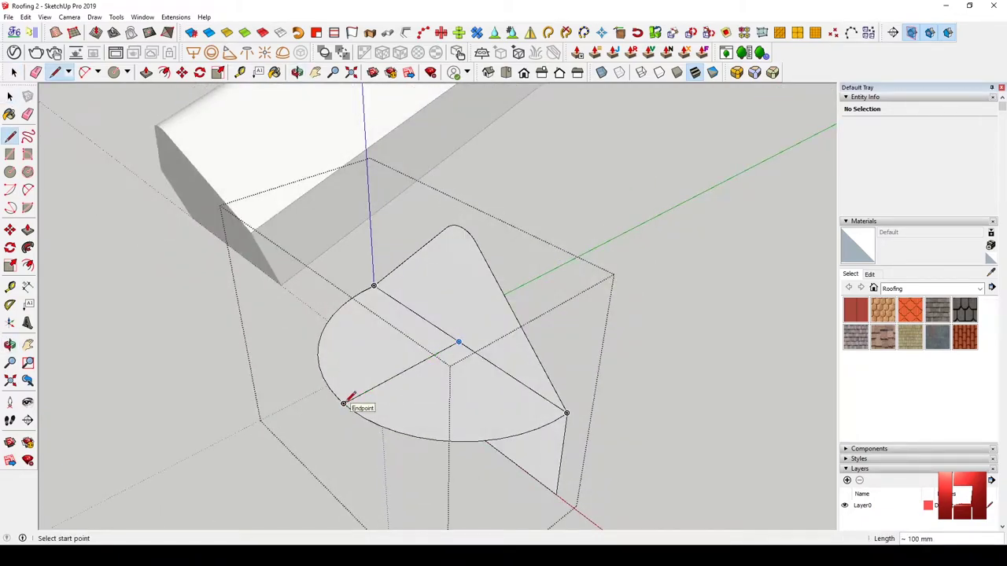
pyautogui.moveTo(469, 223)
pyautogui.mouseDown(button='middle')
pyautogui.moveTo(650, 176)
pyautogui.moveTo(504, 197)
pyautogui.mouseUp(button='middle')
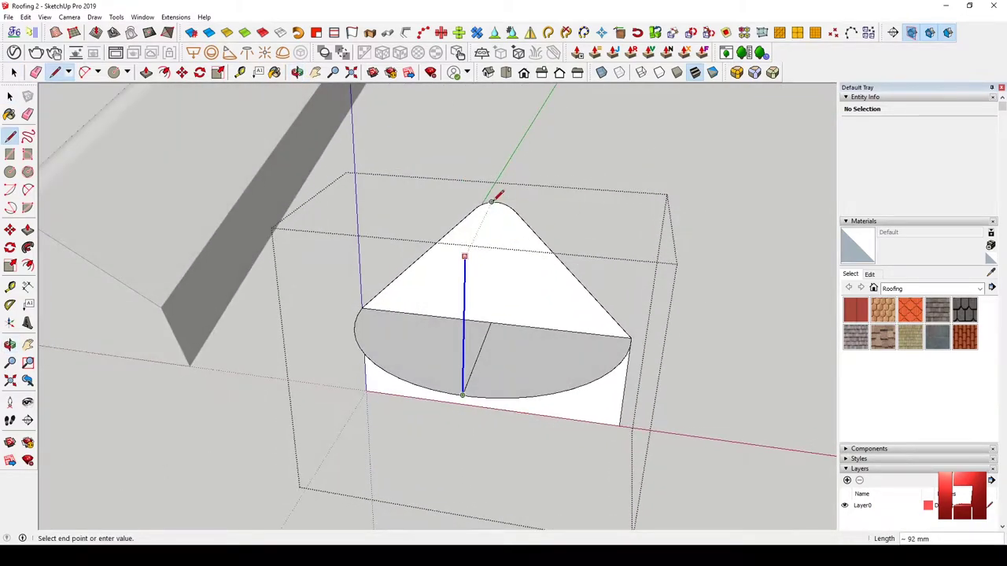
pyautogui.click(491, 321)
pyautogui.press('space')
pyautogui.moveTo(491, 321); pyautogui.dragTo(430, 355, button='middle')
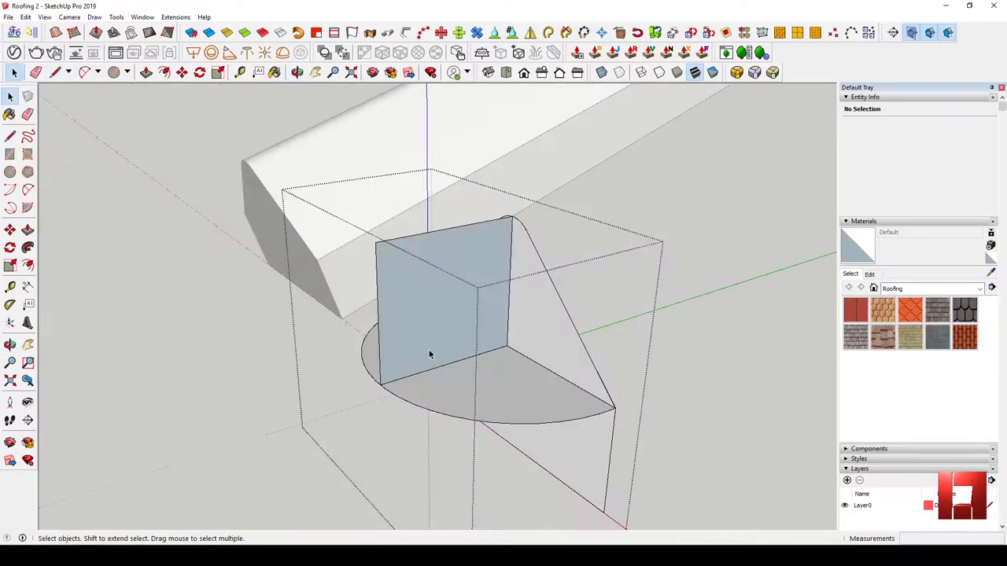
# Draw the quarter arc from the top corner, delete its face, and select the arc
pyautogui.click(507, 224)
pyautogui.scroll(3, 519, 210)
pyautogui.moveTo(519, 209); pyautogui.dragTo(417, 297, button='middle')
pyautogui.scroll(-2, 418, 297)
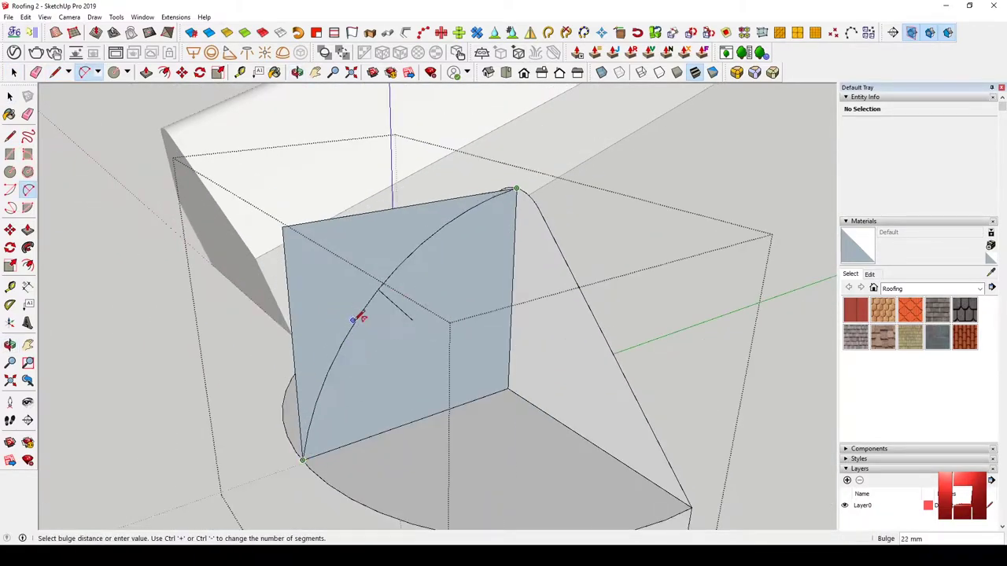
pyautogui.scroll(-3, 358, 318)
pyautogui.moveTo(358, 318)
pyautogui.mouseDown(button='middle')
pyautogui.moveTo(479, 313)
pyautogui.moveTo(397, 289)
pyautogui.mouseUp(button='middle')
pyautogui.scroll(2, 397, 288)
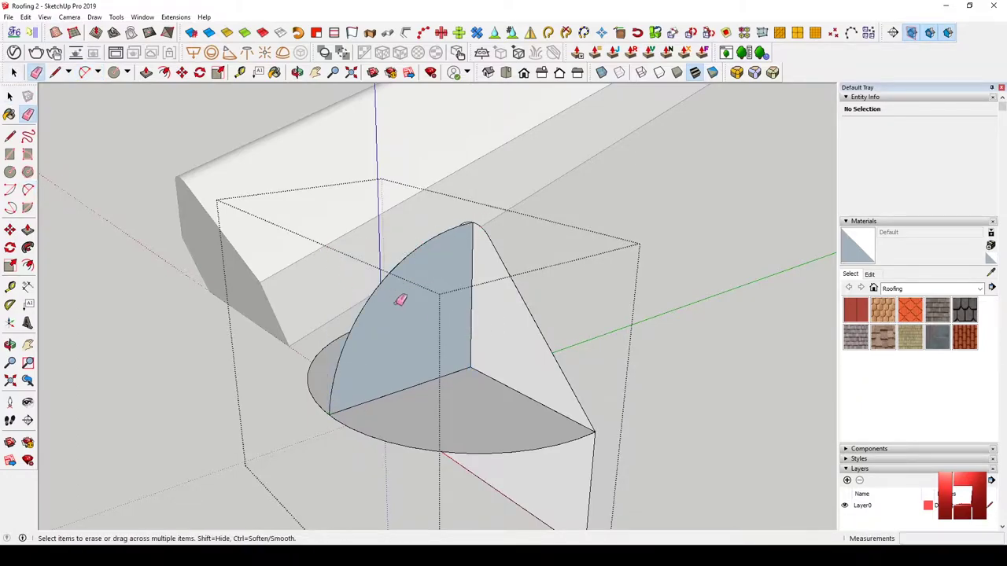
pyautogui.click(415, 376)
pyautogui.press('Delete')
pyautogui.click(333, 418)
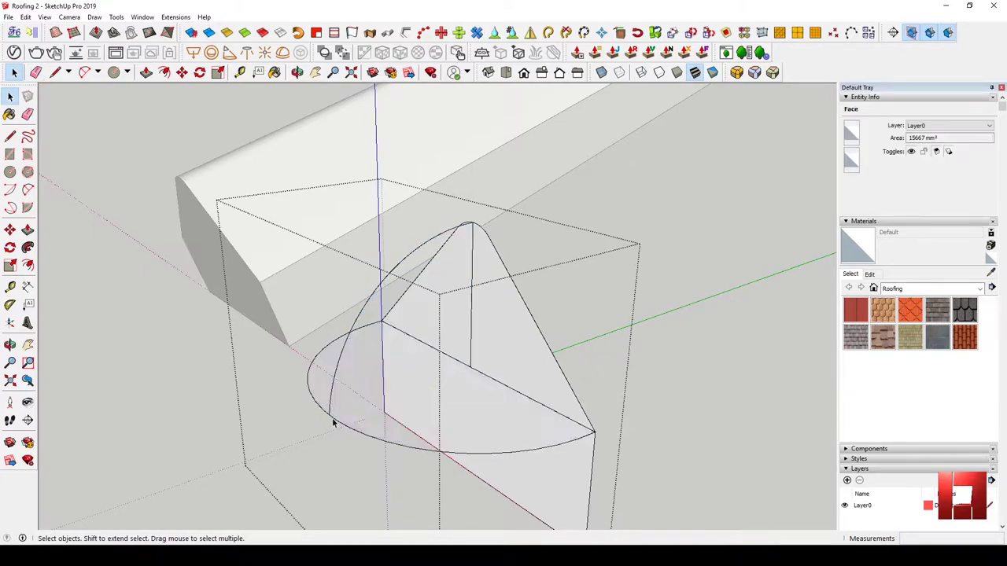
pyautogui.moveTo(332, 417)
pyautogui.mouseDown(button='middle')
pyautogui.moveTo(464, 308)
pyautogui.moveTo(354, 338)
pyautogui.mouseUp(button='middle')
# Rotate-copy the quarter arc around the base centre in 15° steps to form ribs
pyautogui.click(465, 307)
pyautogui.press('q')
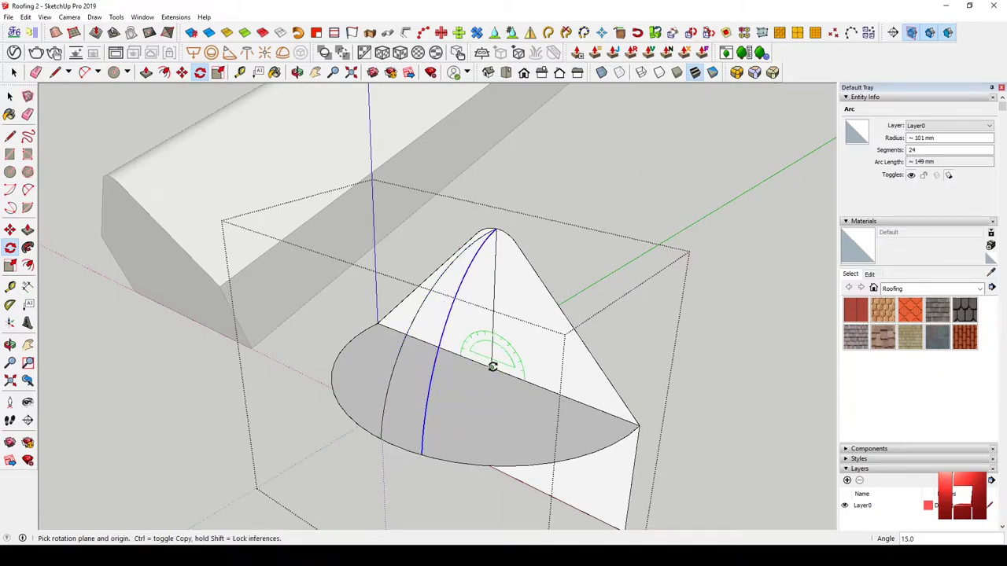
pyautogui.press('space')
pyautogui.moveTo(494, 408)
pyautogui.mouseDown(button='middle')
pyautogui.moveTo(551, 433)
pyautogui.moveTo(465, 418)
pyautogui.moveTo(501, 345)
pyautogui.mouseUp(button='middle')
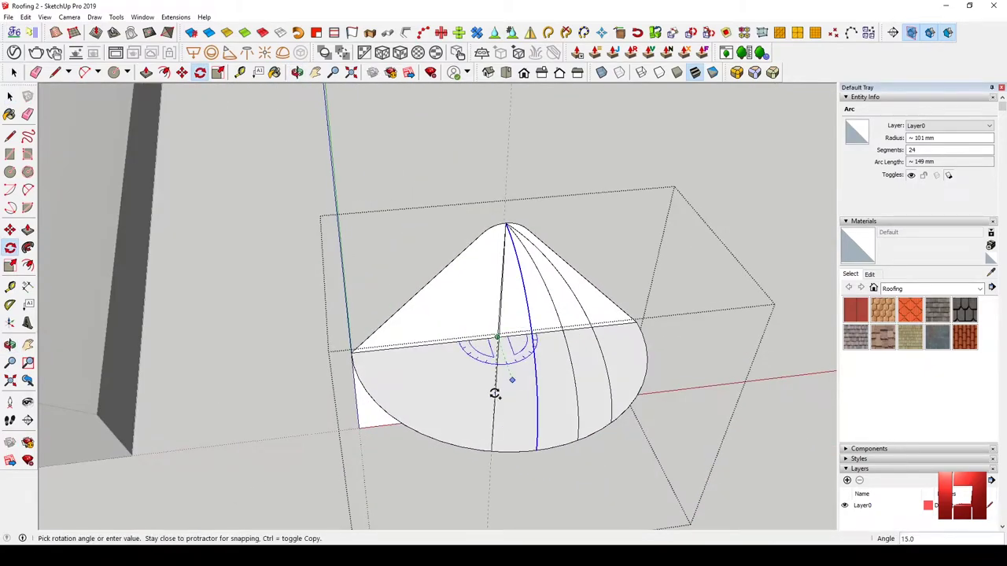
pyautogui.press('space')
pyautogui.moveTo(494, 393); pyautogui.dragTo(584, 311, button='middle')
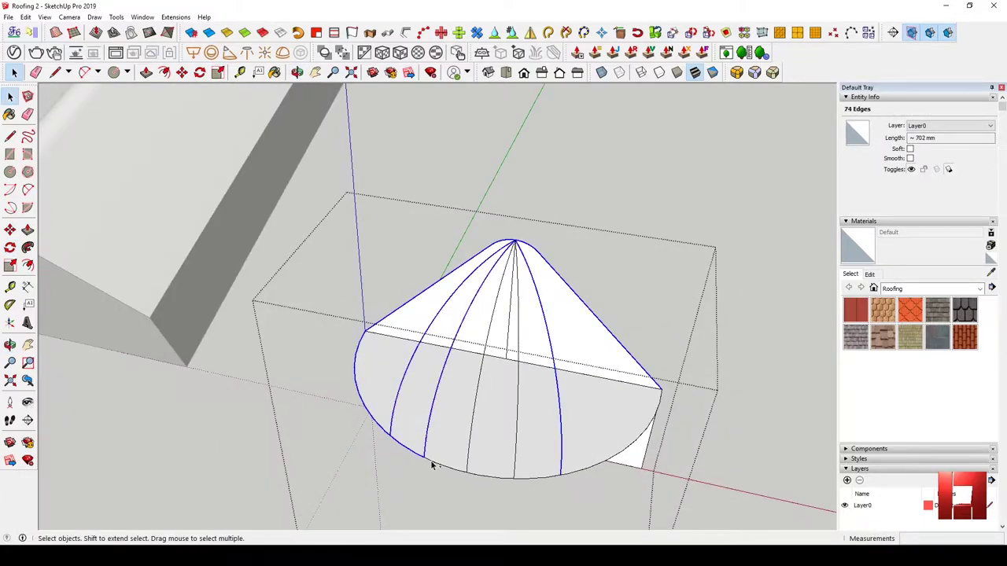
# Select only the arcs and build a smooth dome surface with Sandbox From Contours
pyautogui.keyDown('shift'); pyautogui.click(470, 454); pyautogui.keyUp('shift')
pyautogui.keyDown('shift'); pyautogui.click(508, 474); pyautogui.keyUp('shift')
pyautogui.keyDown('shift'); pyautogui.click(516, 464); pyautogui.keyUp('shift')
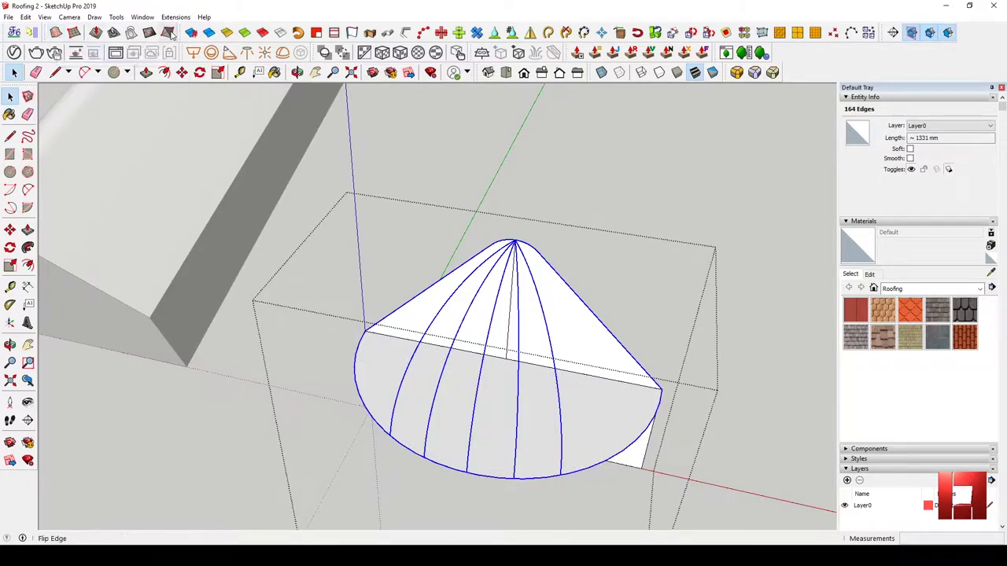
pyautogui.click(56, 35)
pyautogui.moveTo(529, 367)
pyautogui.mouseDown(button='middle')
pyautogui.moveTo(147, 175)
pyautogui.moveTo(409, 150)
pyautogui.moveTo(522, 297)
pyautogui.moveTo(612, 315)
pyautogui.moveTo(467, 288)
pyautogui.moveTo(362, 160)
pyautogui.moveTo(475, 377)
pyautogui.moveTo(657, 432)
pyautogui.mouseUp(button='middle')
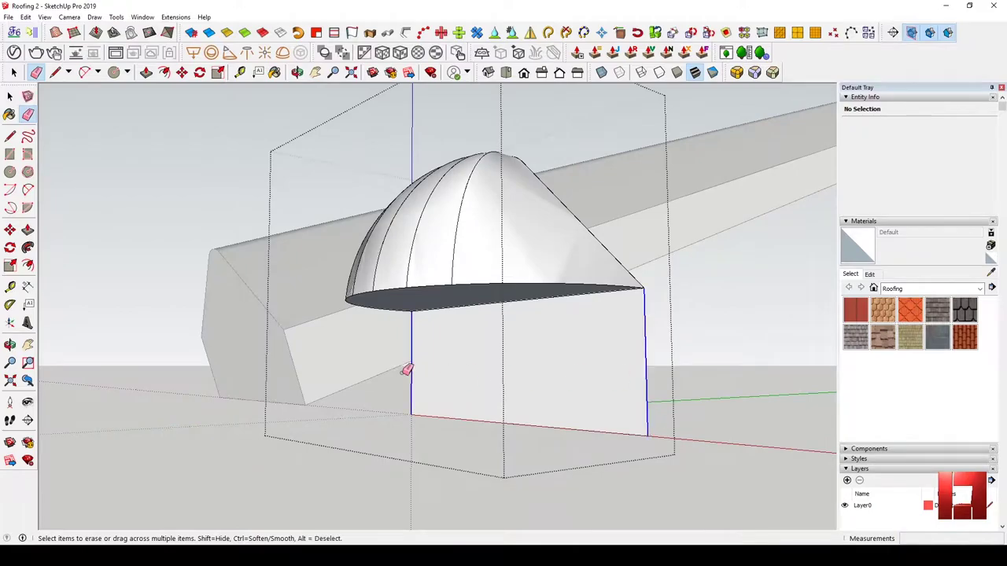
# Undo the wall-face erase and reverse the dome's faces so they point outward
pyautogui.moveTo(406, 371); pyautogui.dragTo(532, 365)
pyautogui.moveTo(507, 294); pyautogui.dragTo(371, 285, button='middle')
pyautogui.hotkey('ctrl', 'z')
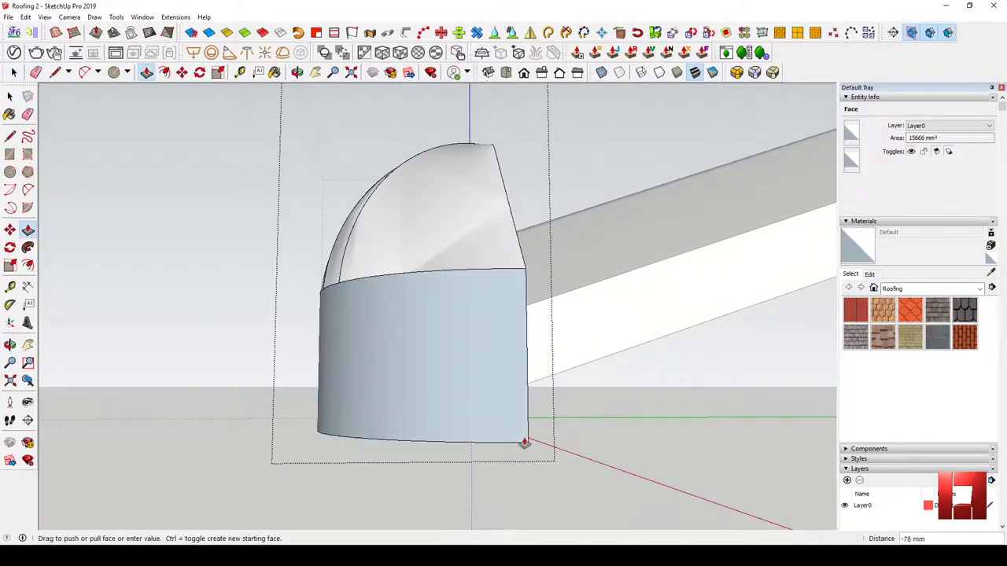
pyautogui.moveTo(524, 443); pyautogui.dragTo(273, 425, button='middle')
pyautogui.rightClick(491, 128)
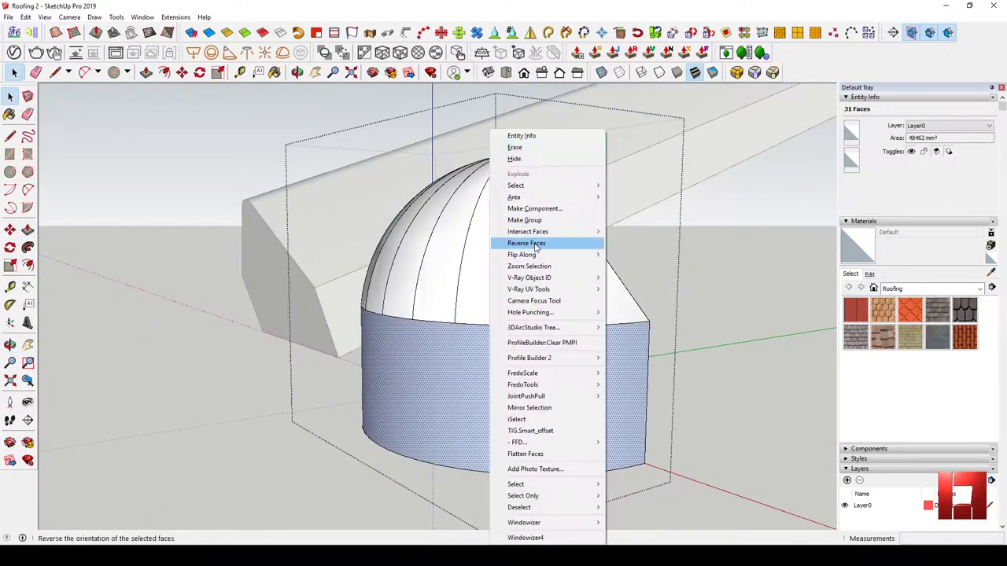
# Move the dome cap group beside the end of the hip cap beam
pyautogui.moveTo(484, 376)
pyautogui.mouseDown(button='middle')
pyautogui.moveTo(686, 251)
pyautogui.moveTo(562, 370)
pyautogui.mouseUp(button='middle')
pyautogui.click(563, 369)
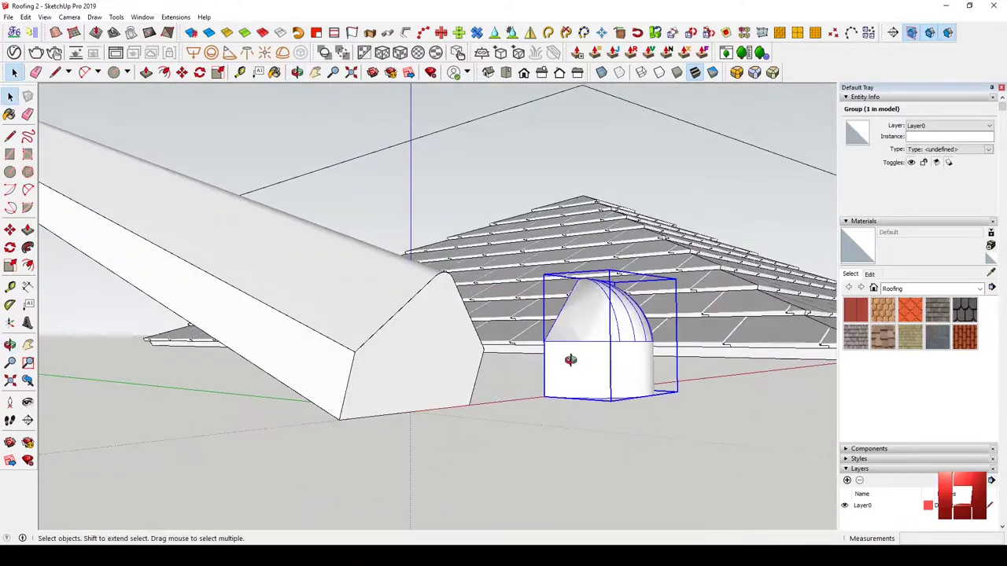
pyautogui.moveTo(645, 142)
pyautogui.mouseDown(button='middle')
pyautogui.moveTo(594, 400)
pyautogui.moveTo(608, 293)
pyautogui.mouseUp(button='middle')
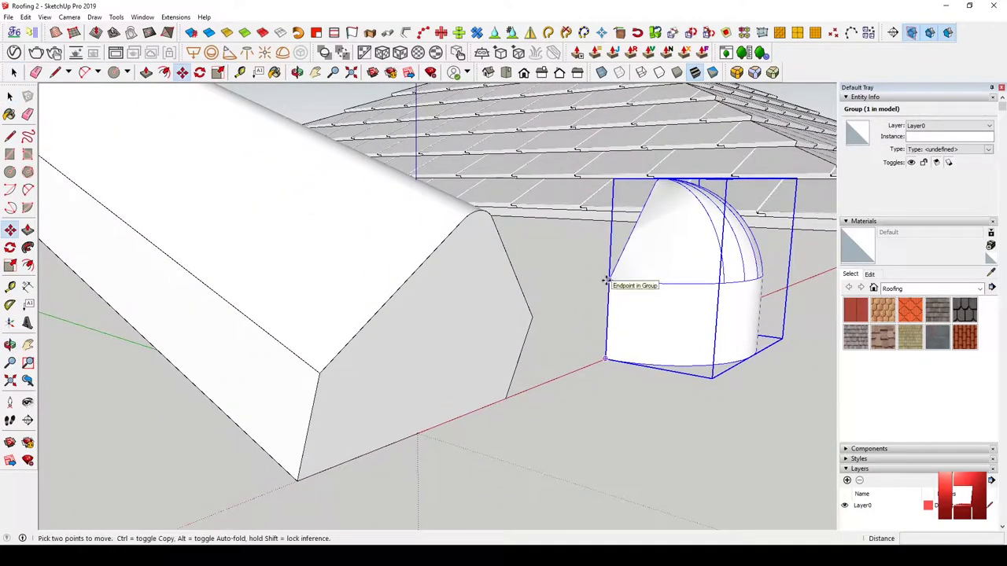
pyautogui.press('space')
pyautogui.moveTo(535, 370); pyautogui.dragTo(565, 340, button='middle')
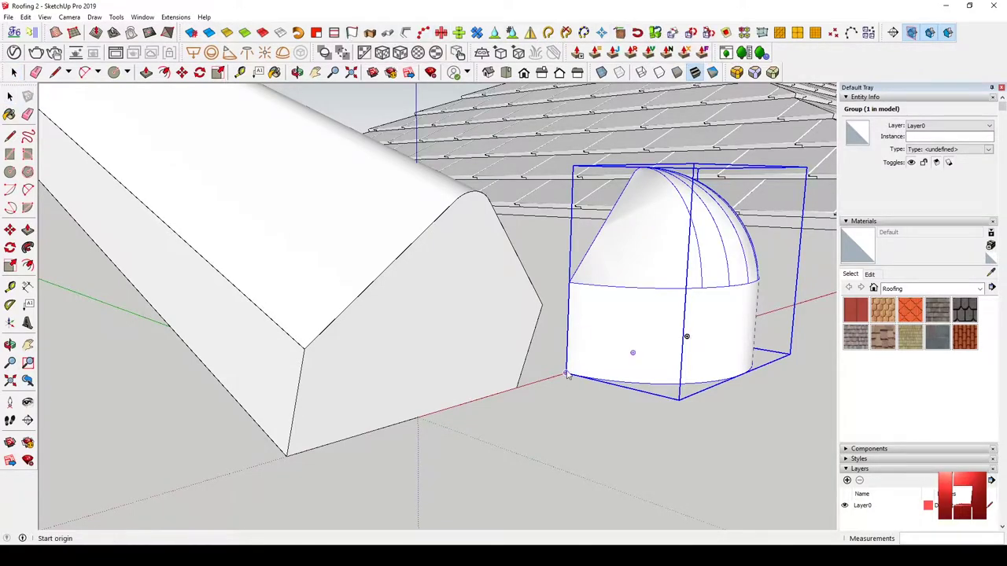
pyautogui.moveTo(563, 336)
pyautogui.mouseDown(button='middle')
pyautogui.moveTo(472, 259)
pyautogui.moveTo(567, 225)
pyautogui.moveTo(425, 386)
pyautogui.mouseUp(button='middle')
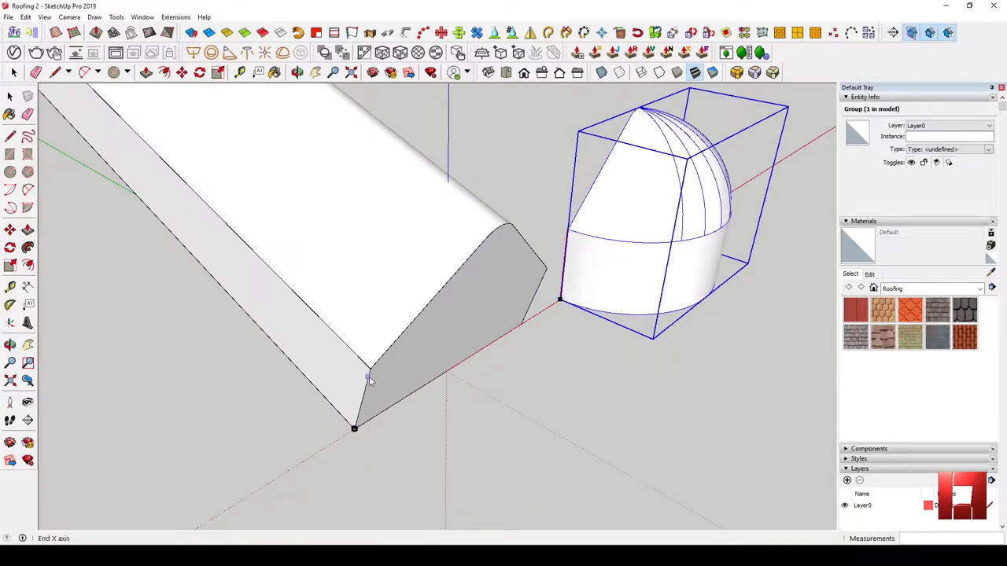
pyautogui.moveTo(522, 331)
pyautogui.mouseDown(button='middle')
pyautogui.moveTo(436, 353)
pyautogui.moveTo(164, 207)
pyautogui.moveTo(40, 266)
pyautogui.moveTo(365, 370)
pyautogui.moveTo(359, 338)
pyautogui.moveTo(506, 233)
pyautogui.moveTo(275, 308)
pyautogui.moveTo(472, 303)
pyautogui.moveTo(749, 321)
pyautogui.moveTo(418, 308)
pyautogui.moveTo(495, 301)
pyautogui.moveTo(477, 340)
pyautogui.moveTo(512, 295)
pyautogui.mouseUp(button='middle')
pyautogui.hotkey('ctrl', 'z')
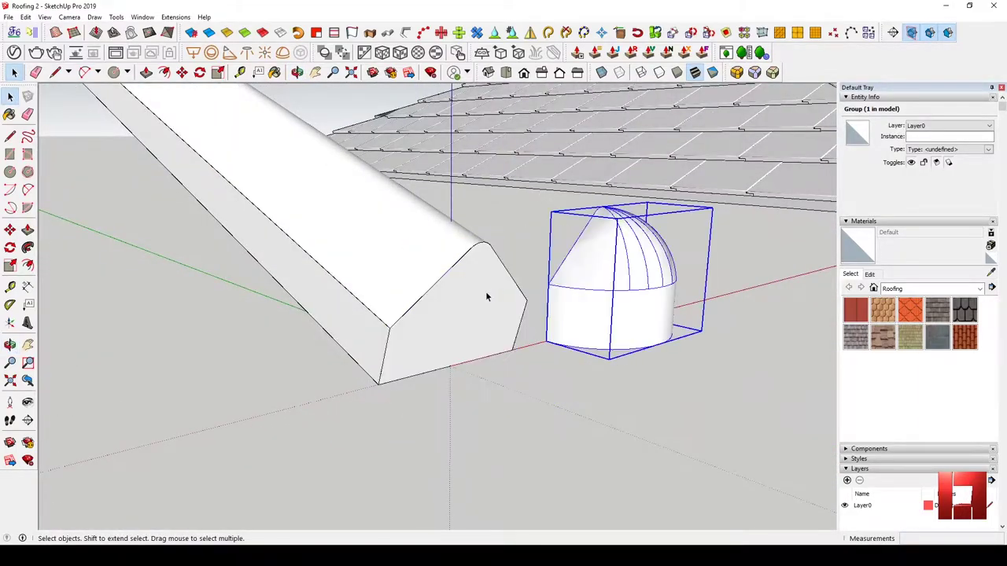
# Open the hip cap group and select its geometry, then clear the selection
pyautogui.doubleClick(488, 323)
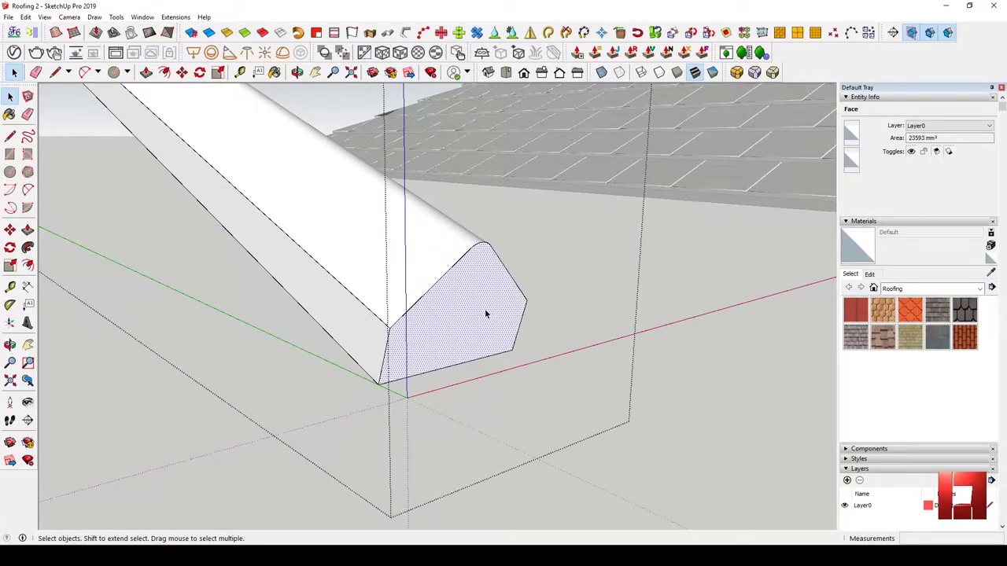
pyautogui.moveTo(484, 308)
pyautogui.mouseDown(button='middle')
pyautogui.moveTo(472, 313)
pyautogui.moveTo(798, 394)
pyautogui.moveTo(473, 342)
pyautogui.moveTo(401, 361)
pyautogui.mouseUp(button='middle')
pyautogui.tripleClick(474, 347)
pyautogui.click(389, 423)
pyautogui.moveTo(388, 424)
pyautogui.mouseDown(button='middle')
pyautogui.moveTo(593, 353)
pyautogui.moveTo(499, 284)
pyautogui.moveTo(529, 156)
pyautogui.moveTo(255, 220)
pyautogui.moveTo(654, 233)
pyautogui.mouseUp(button='middle')
# Copy the roof group to a new point with Move
pyautogui.click(256, 220)
pyautogui.click(654, 234)
pyautogui.press('m')
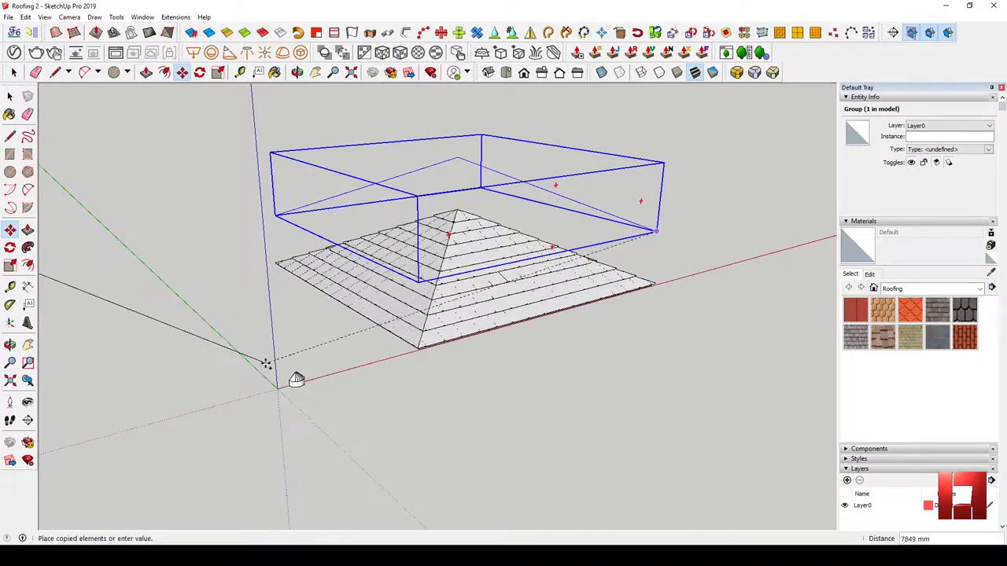
pyautogui.click(276, 386)
pyautogui.press('q')
pyautogui.press('space')
# Select the dome group and open it for editing
pyautogui.moveTo(292, 378)
pyautogui.mouseDown(button='middle')
pyautogui.moveTo(524, 378)
pyautogui.moveTo(719, 332)
pyautogui.mouseUp(button='middle')
pyautogui.click(719, 333)
pyautogui.scroll(3, 719, 332)
pyautogui.doubleClick(706, 342)
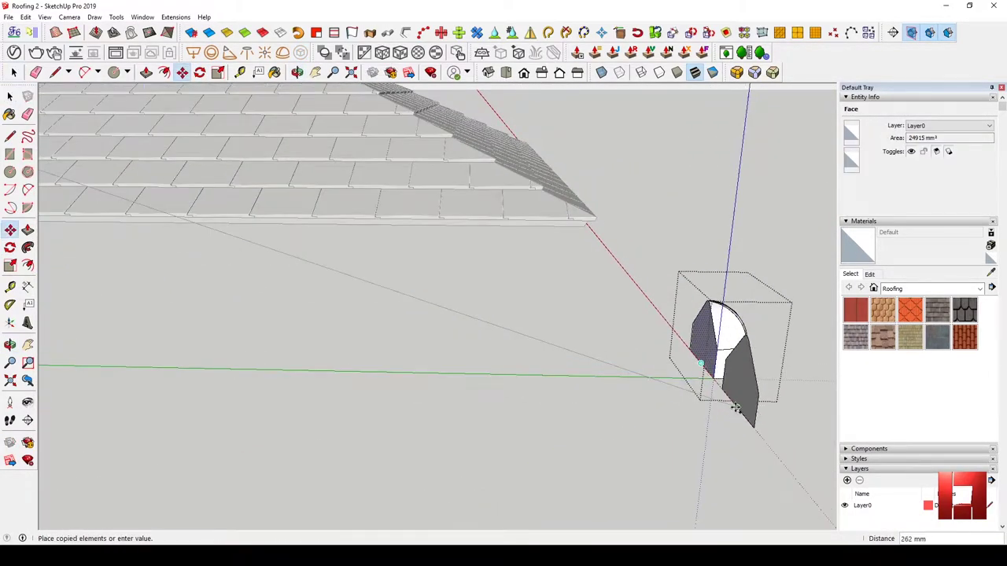
pyautogui.press('space')
pyautogui.scroll(-3, 736, 409)
pyautogui.moveTo(736, 408)
pyautogui.mouseDown(button='middle')
pyautogui.moveTo(653, 288)
pyautogui.moveTo(528, 264)
pyautogui.mouseUp(button='middle')
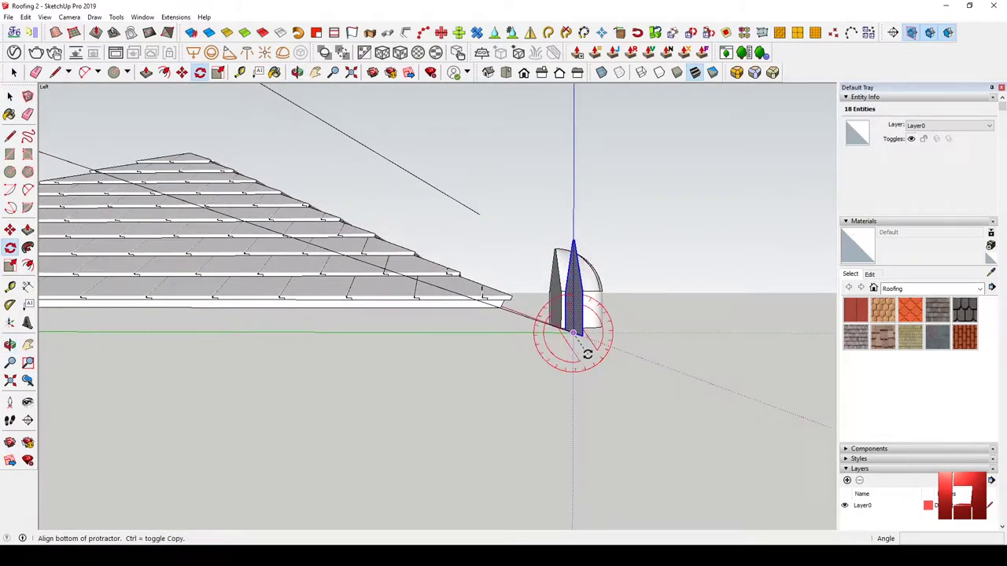
pyautogui.press('space')
pyautogui.moveTo(523, 314)
pyautogui.mouseDown(button='middle')
pyautogui.moveTo(258, 254)
pyautogui.moveTo(459, 279)
pyautogui.moveTo(208, 167)
pyautogui.mouseUp(button='middle')
# Sweep the hip cap profile face along the angled path with Follow Me
pyautogui.click(479, 276)
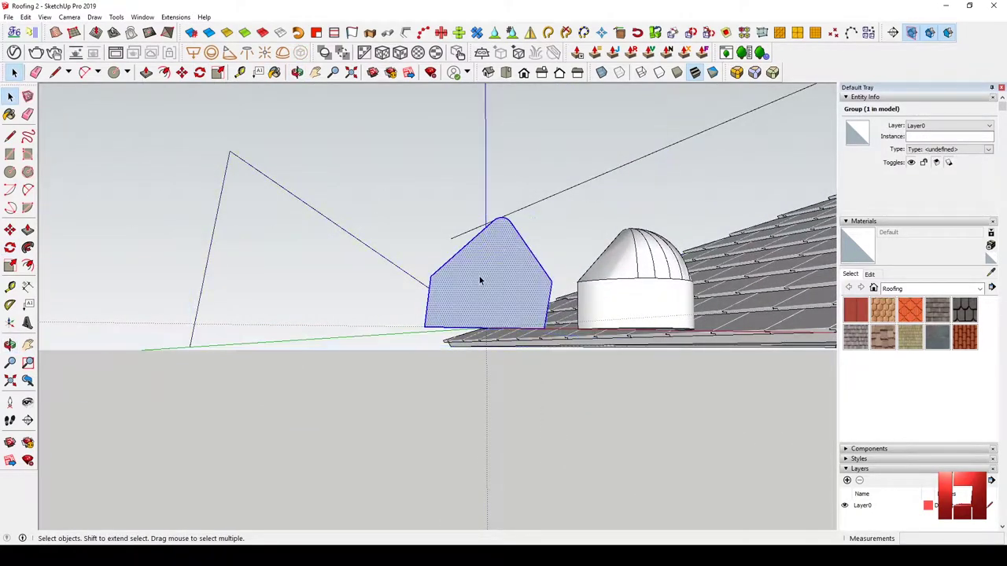
pyautogui.press('Delete')
pyautogui.hotkey('ctrl', 'z')
pyautogui.moveTo(484, 287); pyautogui.dragTo(493, 290, button='middle')
pyautogui.click(340, 252)
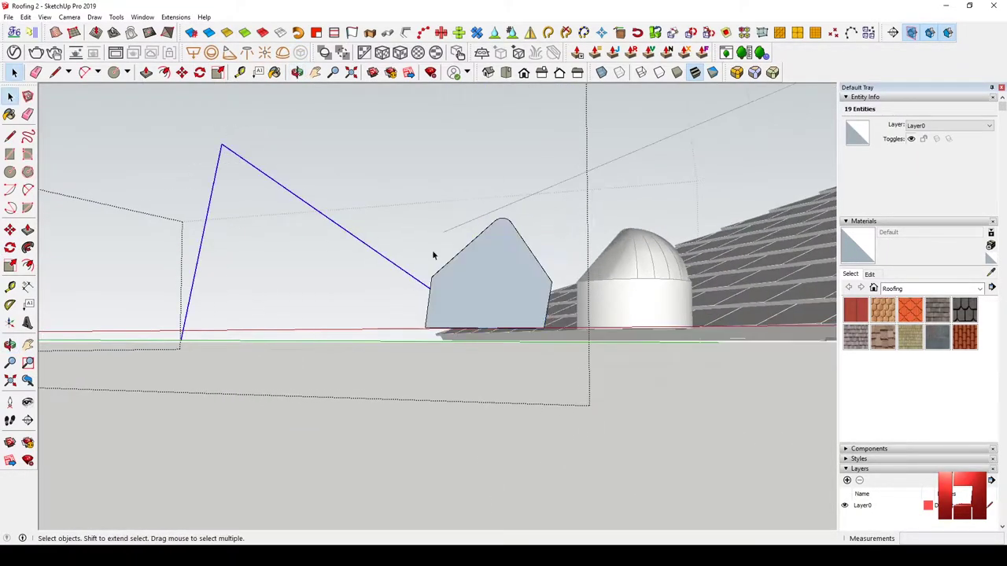
pyautogui.moveTo(340, 252); pyautogui.dragTo(380, 273, button='middle')
pyautogui.click(380, 272)
# Reverse the new cap section's faces so they face outward, then reselect the dome group
pyautogui.rightClick(480, 206)
pyautogui.click(517, 208)
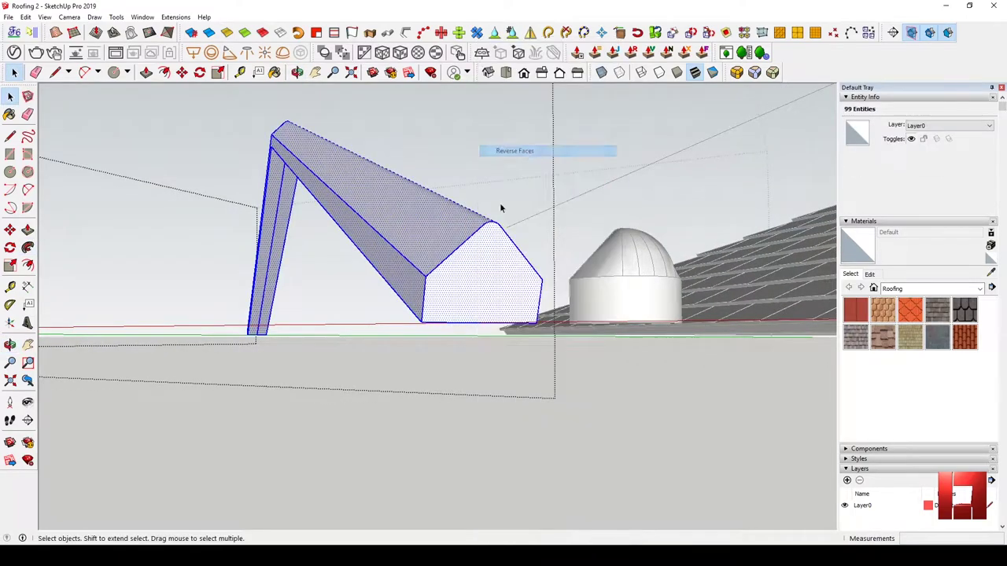
pyautogui.click(497, 206)
pyautogui.click(589, 275)
pyautogui.scroll(2, 590, 274)
pyautogui.scroll(2, 598, 267)
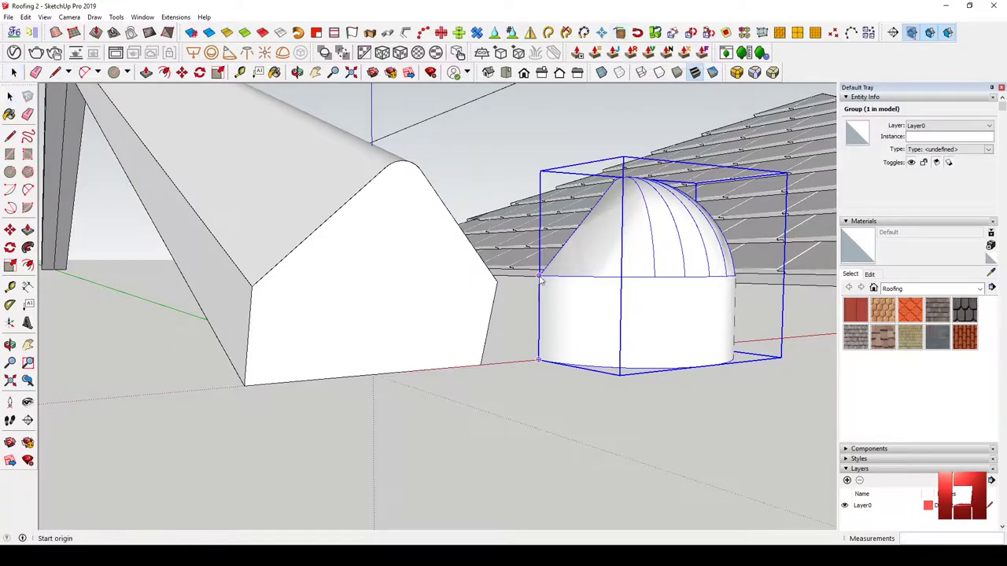
# Mirror the hip cap section together with its domed end
pyautogui.moveTo(535, 363); pyautogui.dragTo(344, 525, button='middle')
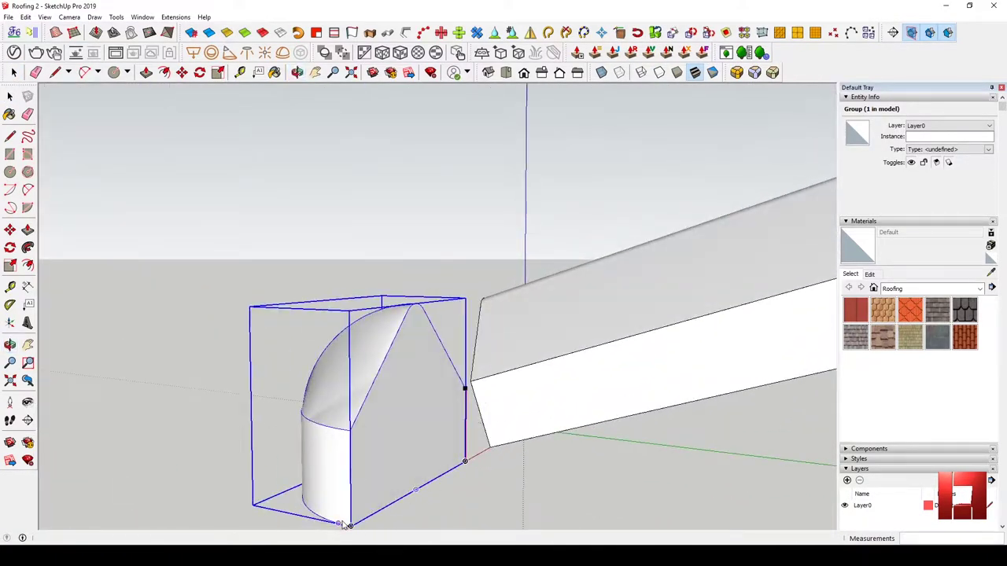
pyautogui.moveTo(395, 423); pyautogui.dragTo(168, 394, button='middle')
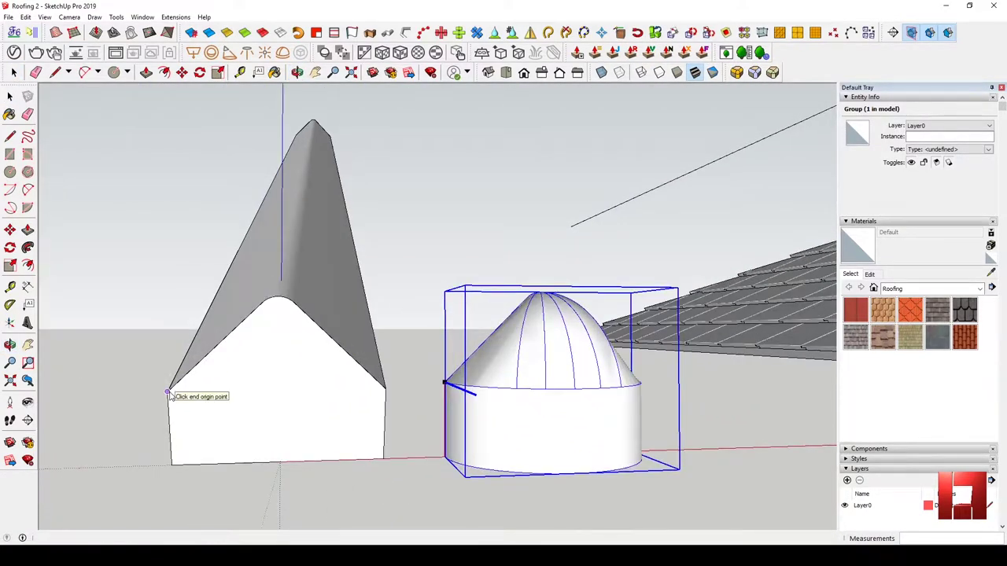
pyautogui.moveTo(385, 463); pyautogui.dragTo(433, 396, button='middle')
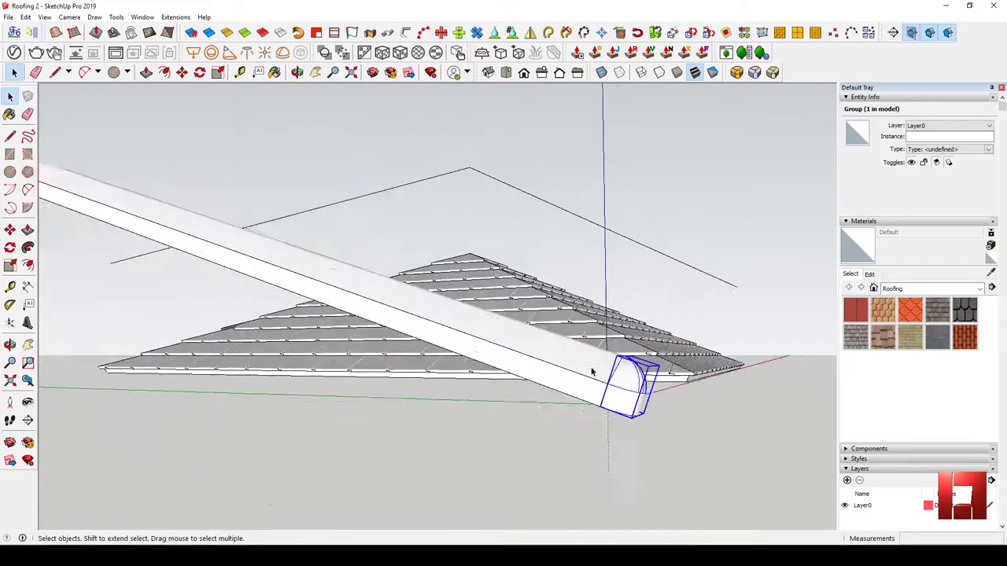
pyautogui.moveTo(602, 370); pyautogui.dragTo(401, 299, button='middle')
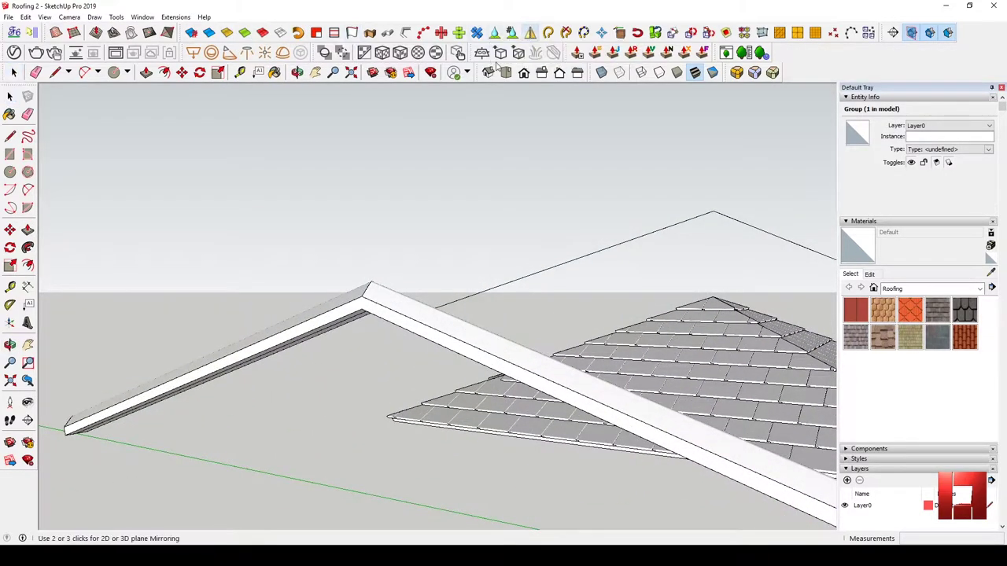
pyautogui.moveTo(293, 318); pyautogui.dragTo(100, 365, button='middle')
pyautogui.moveTo(92, 296); pyautogui.dragTo(310, 387, button='middle')
pyautogui.press('Return')
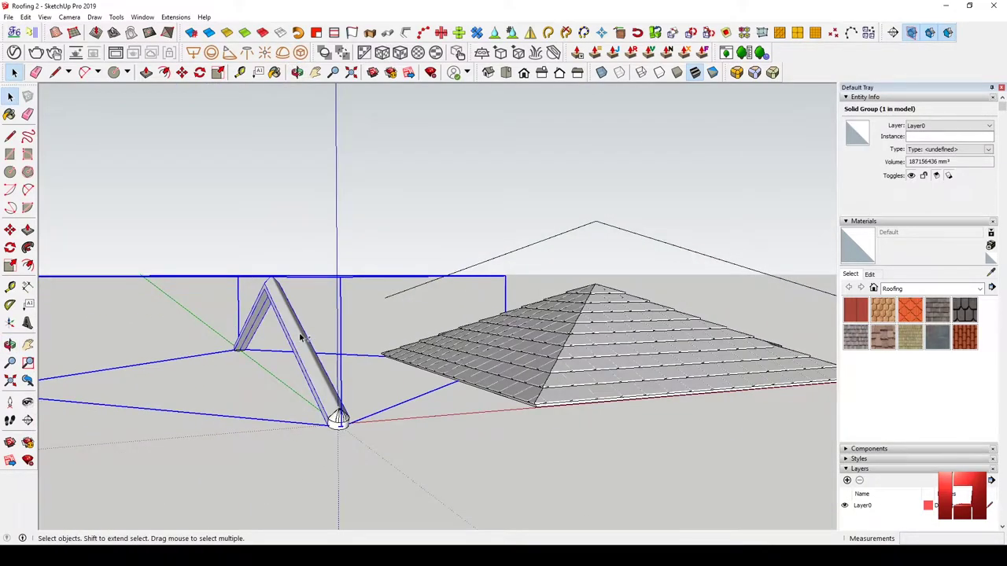
# Select the mirrored hip cap section and move it clear of the roof
pyautogui.moveTo(300, 338)
pyautogui.mouseDown(button='middle')
pyautogui.moveTo(292, 349)
pyautogui.moveTo(344, 396)
pyautogui.moveTo(276, 348)
pyautogui.moveTo(304, 337)
pyautogui.mouseUp(button='middle')
pyautogui.tripleClick(303, 337)
pyautogui.moveTo(378, 441)
pyautogui.mouseDown(button='middle')
pyautogui.moveTo(281, 420)
pyautogui.moveTo(400, 441)
pyautogui.moveTo(366, 288)
pyautogui.moveTo(606, 270)
pyautogui.moveTo(652, 292)
pyautogui.moveTo(753, 504)
pyautogui.mouseUp(button='middle')
pyautogui.press('m')
pyautogui.click(370, 288)
pyautogui.scroll(3, 654, 307)
pyautogui.scroll(-5, 589, 299)
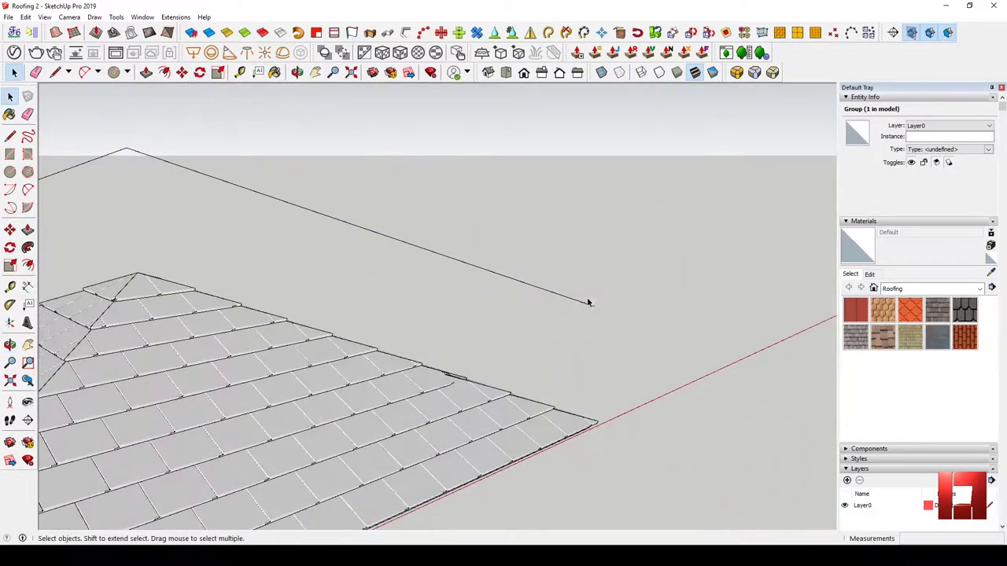
pyautogui.moveTo(590, 299)
pyautogui.mouseDown(button='middle')
pyautogui.moveTo(410, 233)
pyautogui.moveTo(297, 230)
pyautogui.moveTo(303, 191)
pyautogui.moveTo(338, 203)
pyautogui.mouseUp(button='middle')
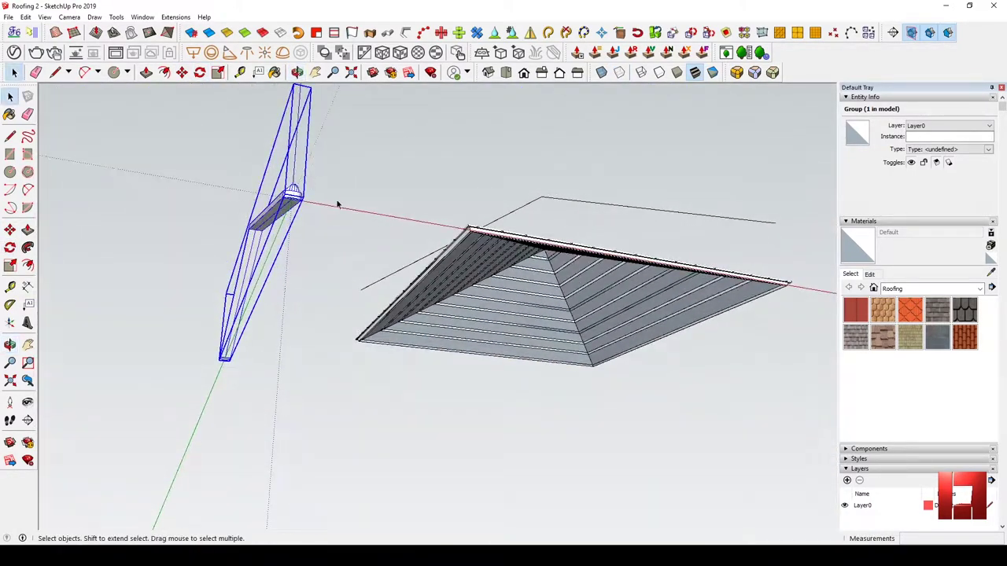
pyautogui.moveTo(764, 213); pyautogui.dragTo(755, 232, button='middle')
# Tilt the hip cap 45° about its pivot and select its end face
pyautogui.scroll(3, 755, 232)
pyautogui.scroll(2, 724, 230)
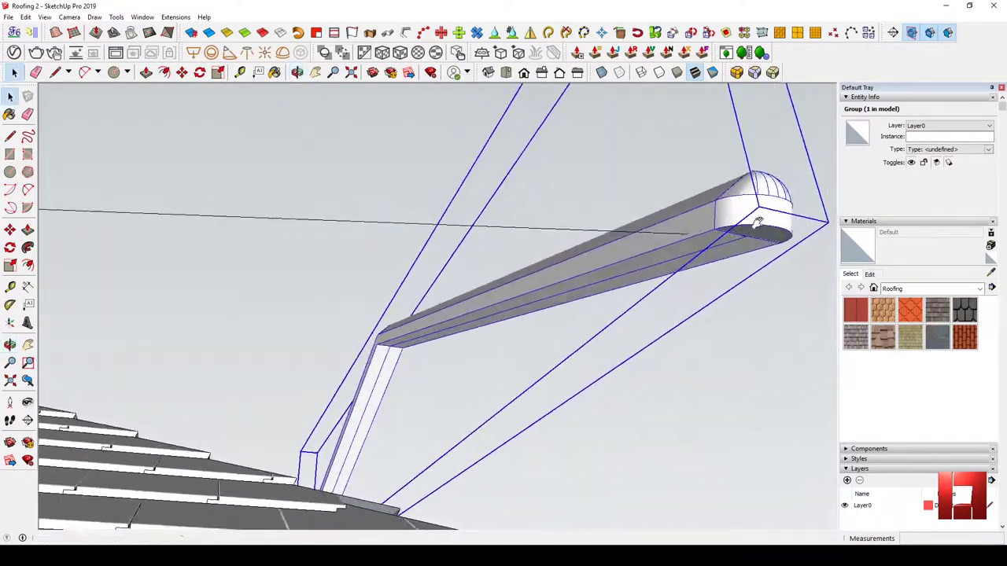
pyautogui.scroll(2, 681, 226)
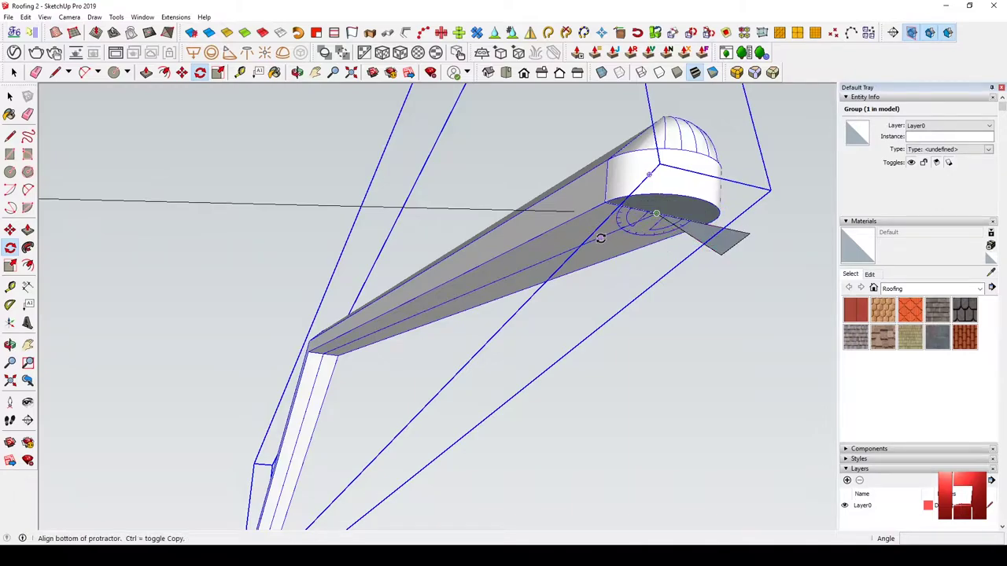
pyautogui.click(323, 355)
pyautogui.scroll(-2, 339, 291)
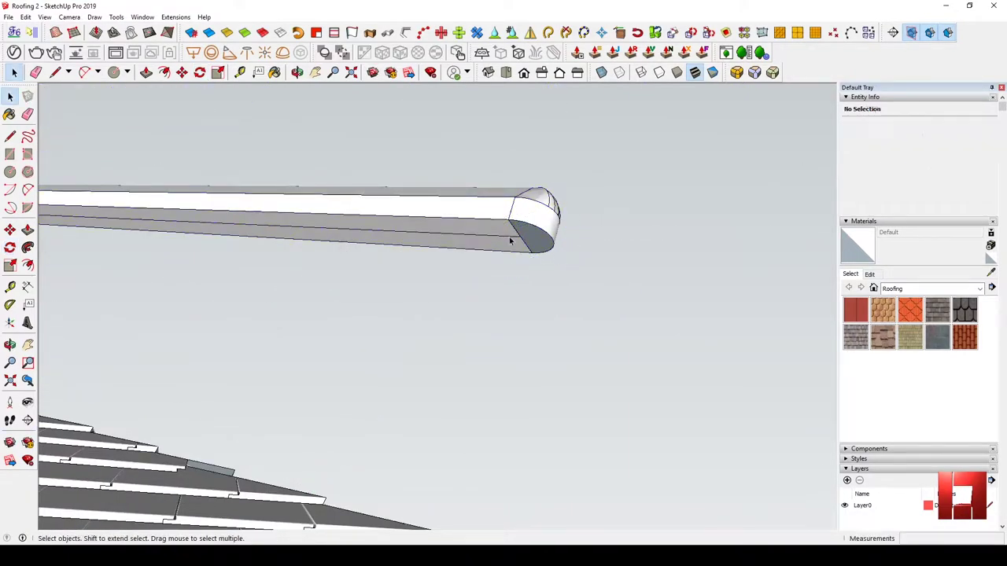
pyautogui.click(542, 224)
pyautogui.doubleClick(542, 223)
# Reverse the orientation of the hip cap's end face
pyautogui.rightClick(535, 225)
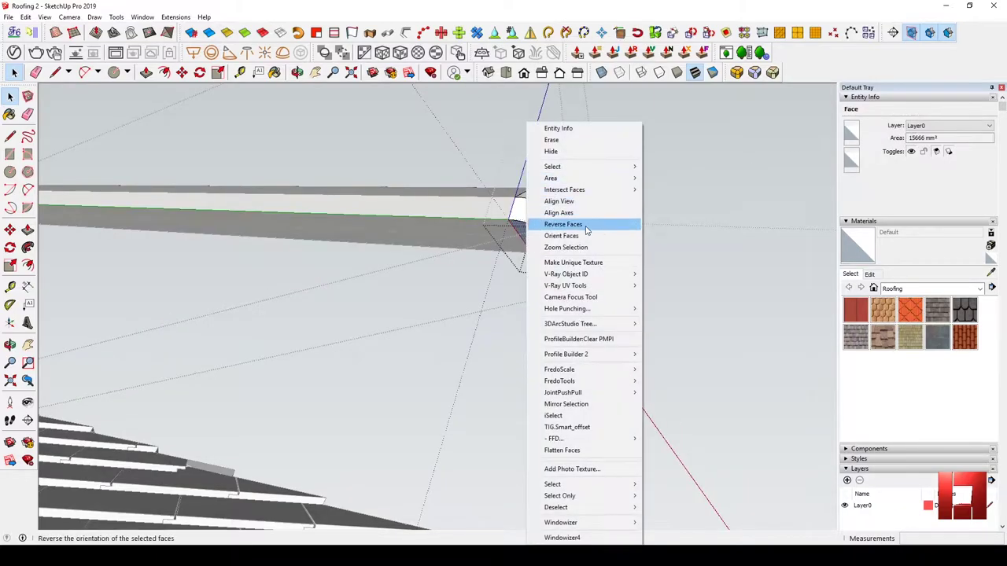
pyautogui.click(574, 223)
pyautogui.scroll(-3, 396, 229)
pyautogui.scroll(-3, 396, 229)
pyautogui.scroll(5, 383, 223)
pyautogui.rightClick(339, 259)
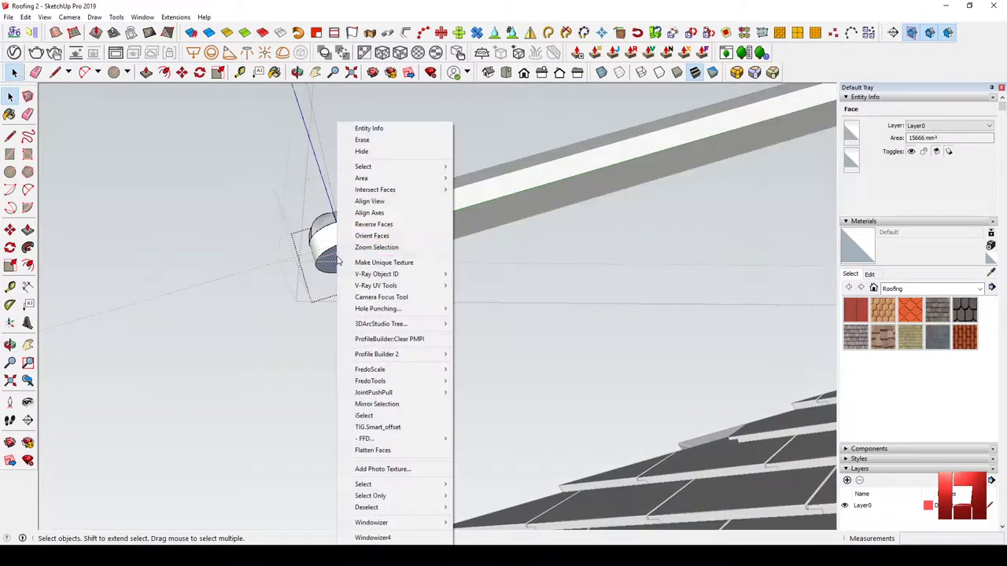
pyautogui.click(350, 262)
pyautogui.scroll(-5, 603, 209)
# Move the hip cap section up so it lies along the roof hip
pyautogui.click(665, 189)
pyautogui.moveTo(665, 189); pyautogui.dragTo(631, 162, button='middle')
pyautogui.press('m')
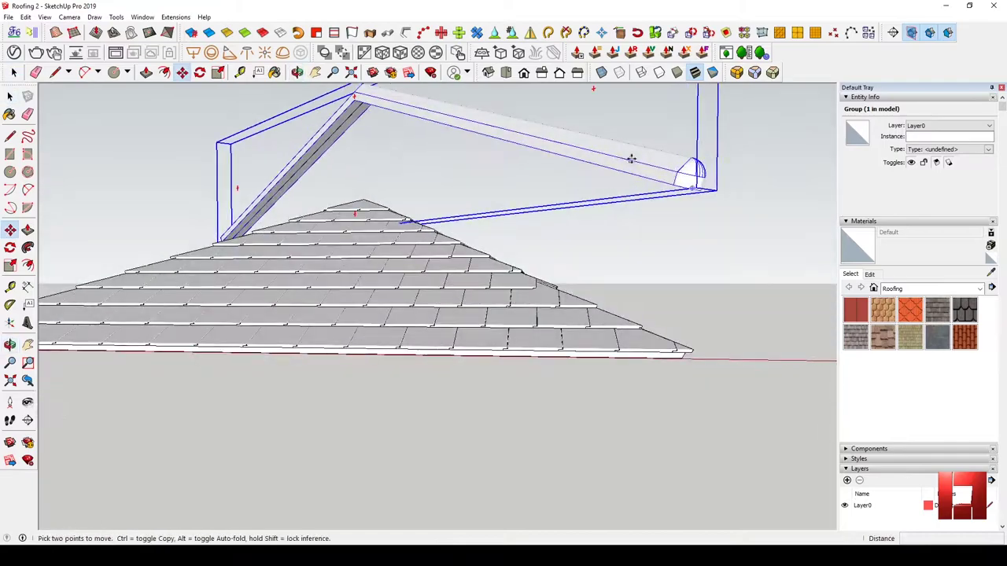
pyautogui.scroll(3, 631, 327)
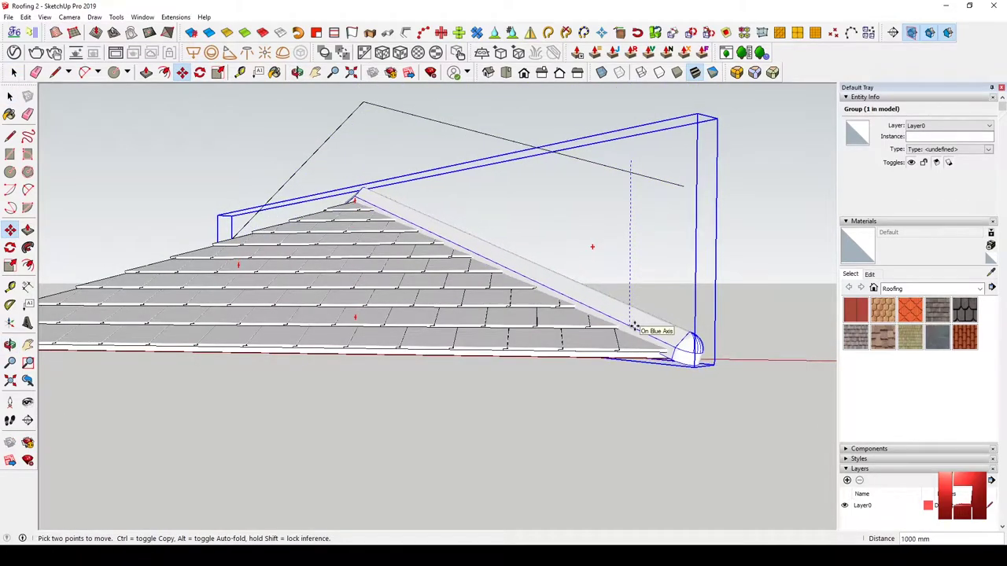
pyautogui.scroll(-2, 636, 327)
pyautogui.moveTo(454, 162)
pyautogui.mouseDown(button='middle')
pyautogui.moveTo(590, 256)
pyautogui.moveTo(418, 337)
pyautogui.mouseUp(button='middle')
# Mirror the hip cap across the roof onto the opposite hip
pyautogui.click(589, 256)
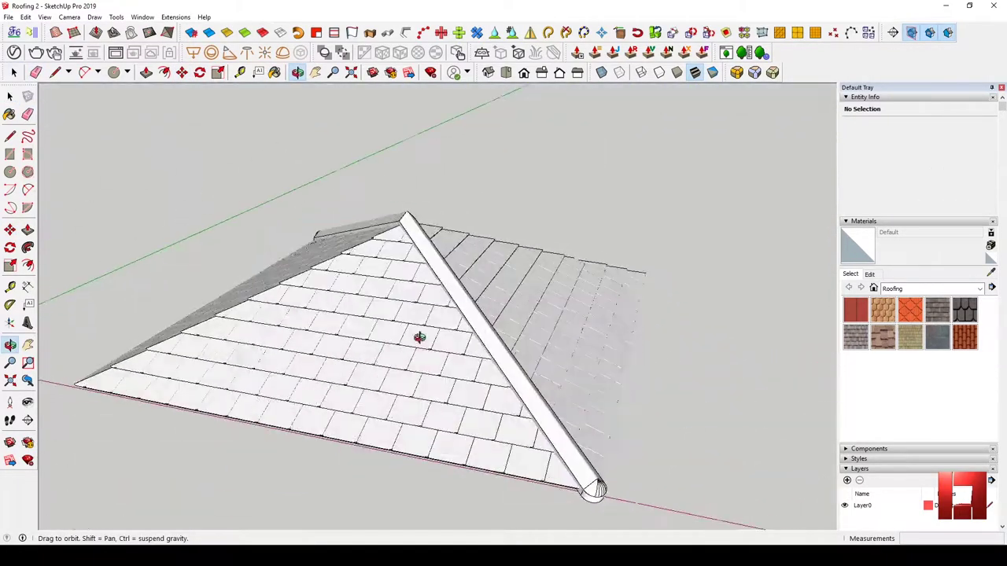
pyautogui.scroll(4, 408, 228)
pyautogui.click(408, 228)
pyautogui.scroll(-2, 483, 269)
pyautogui.moveTo(479, 270); pyautogui.dragTo(488, 236, button='middle')
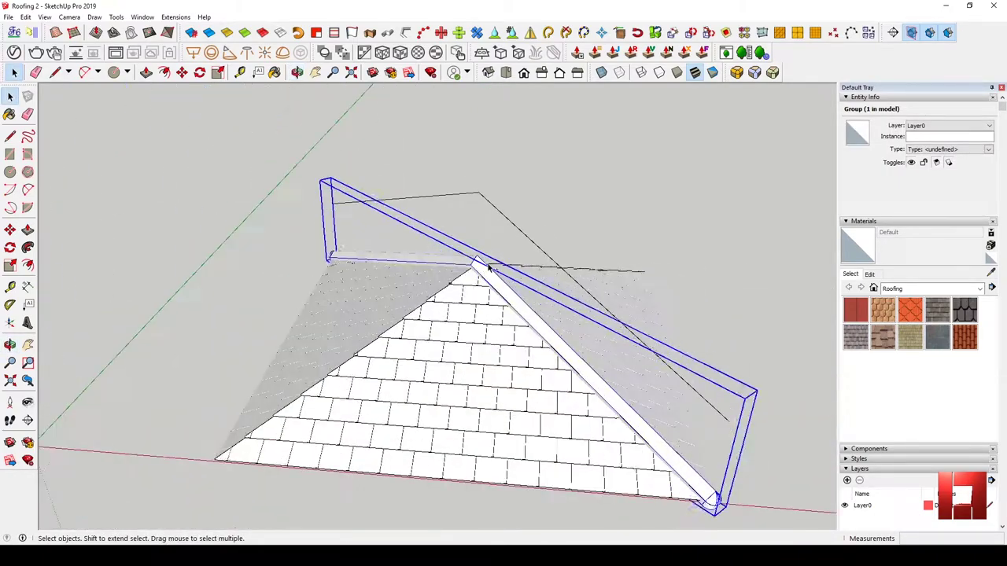
pyautogui.scroll(3, 502, 132)
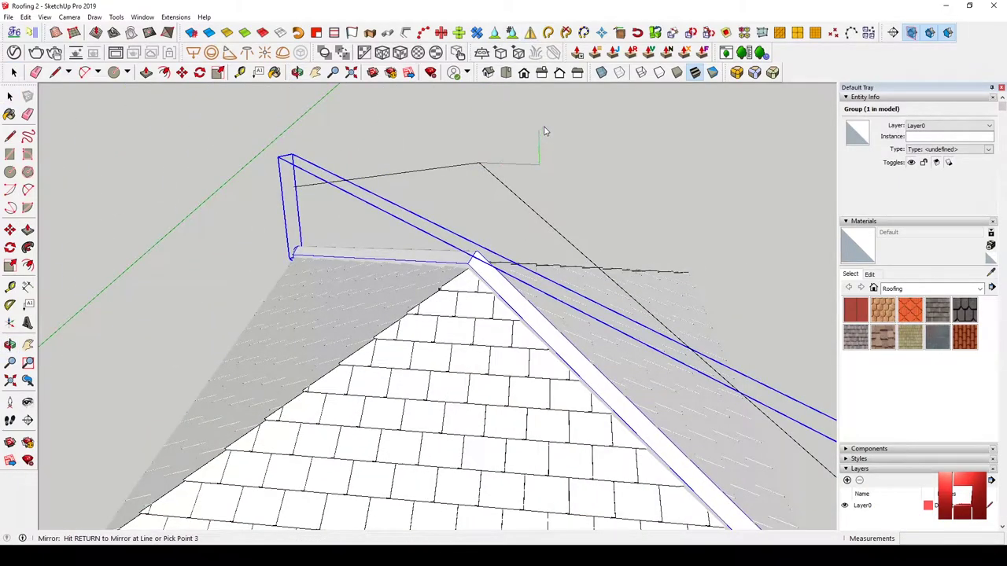
pyautogui.press('Return')
pyautogui.press('space')
pyautogui.scroll(-3, 489, 167)
# Shift the domed end cap group to a new spot at the hip's end
pyautogui.moveTo(488, 167)
pyautogui.mouseDown(button='middle')
pyautogui.moveTo(281, 227)
pyautogui.moveTo(471, 266)
pyautogui.moveTo(312, 102)
pyautogui.moveTo(418, 103)
pyautogui.moveTo(333, 162)
pyautogui.mouseUp(button='middle')
pyautogui.scroll(4, 470, 266)
pyautogui.scroll(-3, 470, 265)
pyautogui.scroll(4, 429, 271)
pyautogui.moveTo(429, 271)
pyautogui.mouseDown(button='middle')
pyautogui.moveTo(519, 299)
pyautogui.moveTo(503, 294)
pyautogui.mouseUp(button='middle')
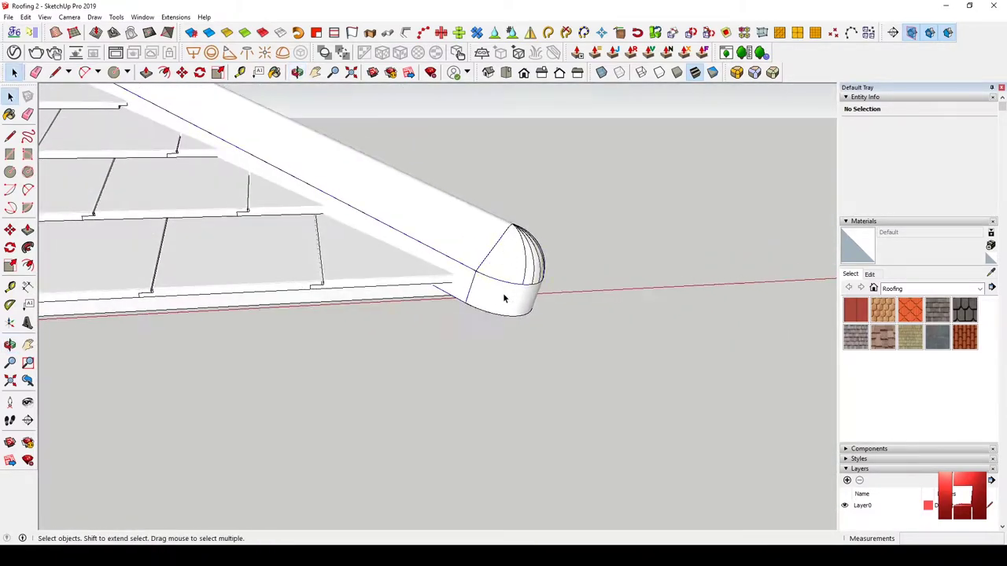
pyautogui.scroll(2, 504, 295)
pyautogui.click(500, 275)
pyautogui.press('m')
pyautogui.click(465, 305)
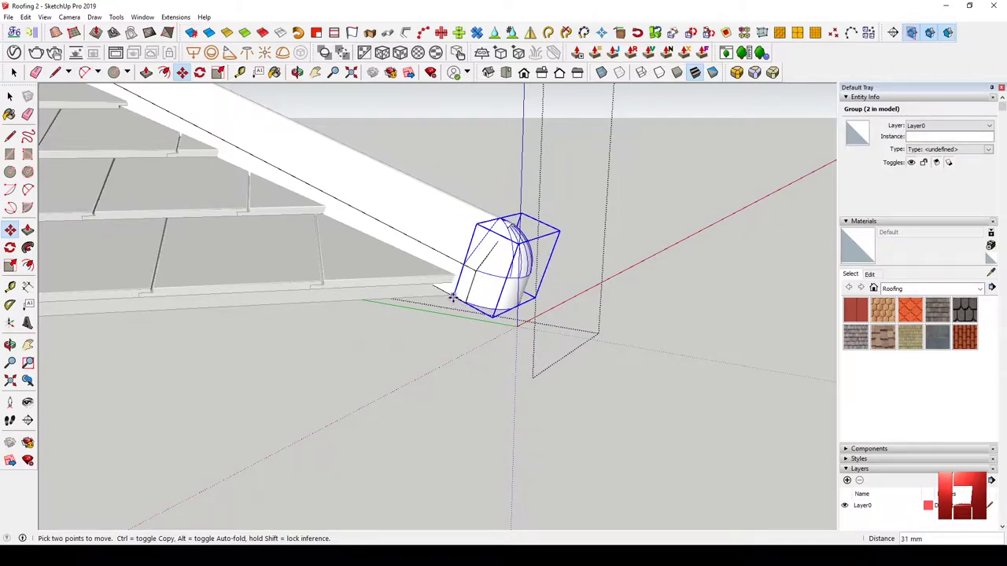
pyautogui.click(452, 298)
pyautogui.press('space')
pyautogui.moveTo(443, 227)
pyautogui.mouseDown(button='middle')
pyautogui.moveTo(472, 270)
pyautogui.moveTo(332, 299)
pyautogui.moveTo(454, 281)
pyautogui.mouseUp(button='middle')
# Move the end cap group down to the foot of the hip
pyautogui.press('p')
pyautogui.press('space')
pyautogui.click(330, 308)
pyautogui.press('m')
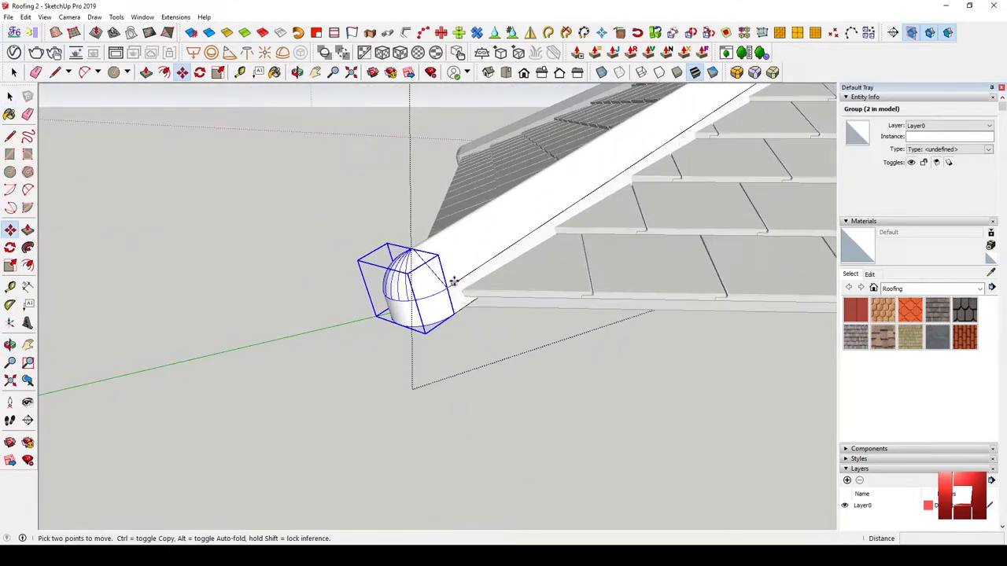
pyautogui.click(470, 272)
pyautogui.press('space')
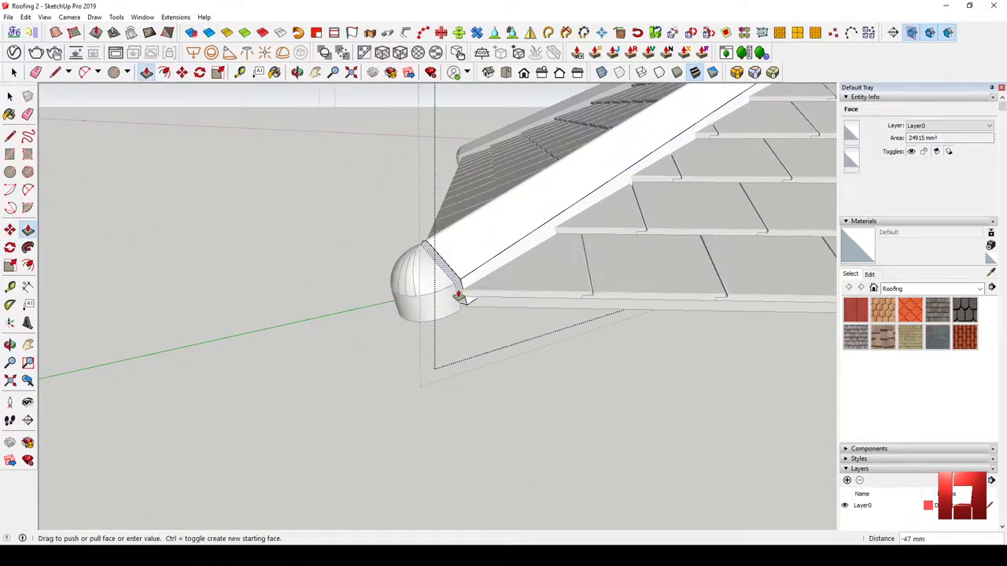
# Push/Pull the hip cap's end face back to make room for the cap
pyautogui.moveTo(448, 292); pyautogui.dragTo(492, 247, button='middle')
pyautogui.scroll(-3, 493, 247)
pyautogui.scroll(5, 335, 370)
pyautogui.scroll(2, 448, 292)
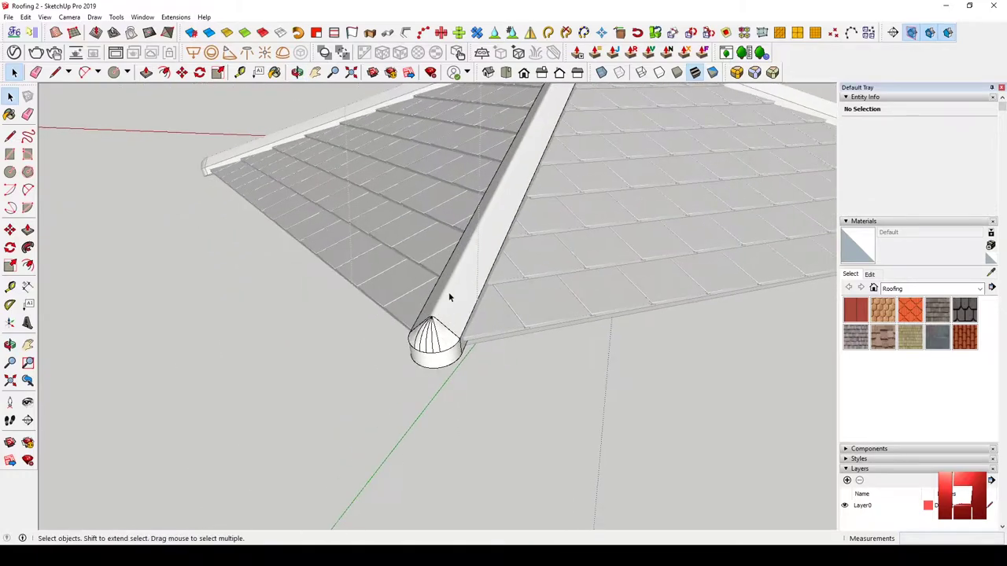
pyautogui.scroll(3, 420, 355)
pyautogui.press('p')
pyautogui.click(433, 346)
pyautogui.press('space')
pyautogui.click(442, 362)
pyautogui.moveTo(432, 347)
pyautogui.mouseDown(button='middle')
pyautogui.moveTo(442, 362)
pyautogui.moveTo(422, 330)
pyautogui.moveTo(438, 333)
pyautogui.mouseUp(button='middle')
pyautogui.press('space')
# Open the taller group at the cap to edit its faces
pyautogui.scroll(-3, 443, 349)
pyautogui.scroll(3, 422, 331)
pyautogui.click(450, 325)
pyautogui.doubleClick(449, 324)
pyautogui.press('p')
pyautogui.press('space')
pyautogui.press('Escape')
# Move the end cap into its final position and inspect the capped hip
pyautogui.scroll(2, 464, 315)
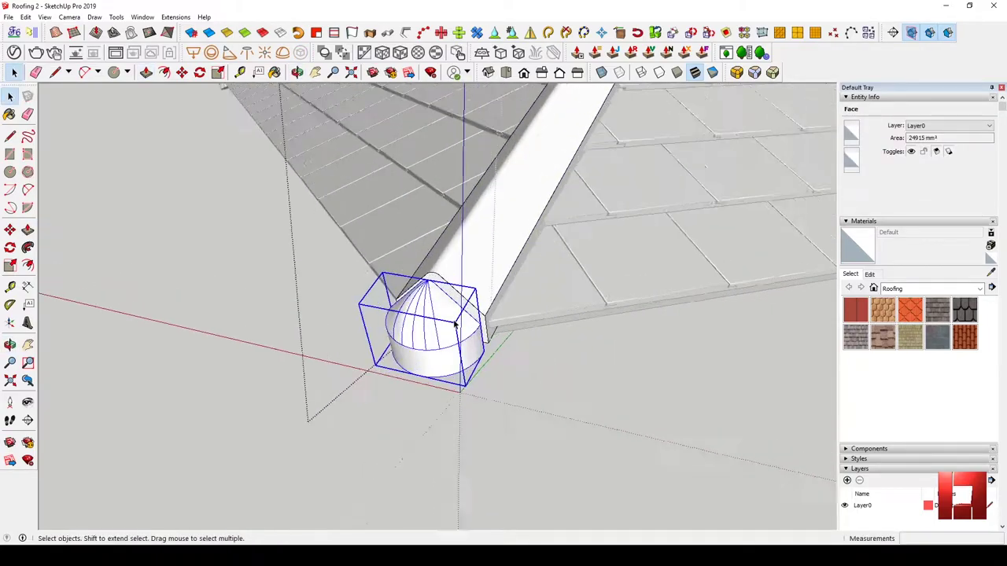
pyautogui.press('m')
pyautogui.scroll(2, 508, 303)
pyautogui.press('space')
pyautogui.scroll(-3, 503, 303)
pyautogui.moveTo(449, 263); pyautogui.dragTo(472, 276, button='middle')
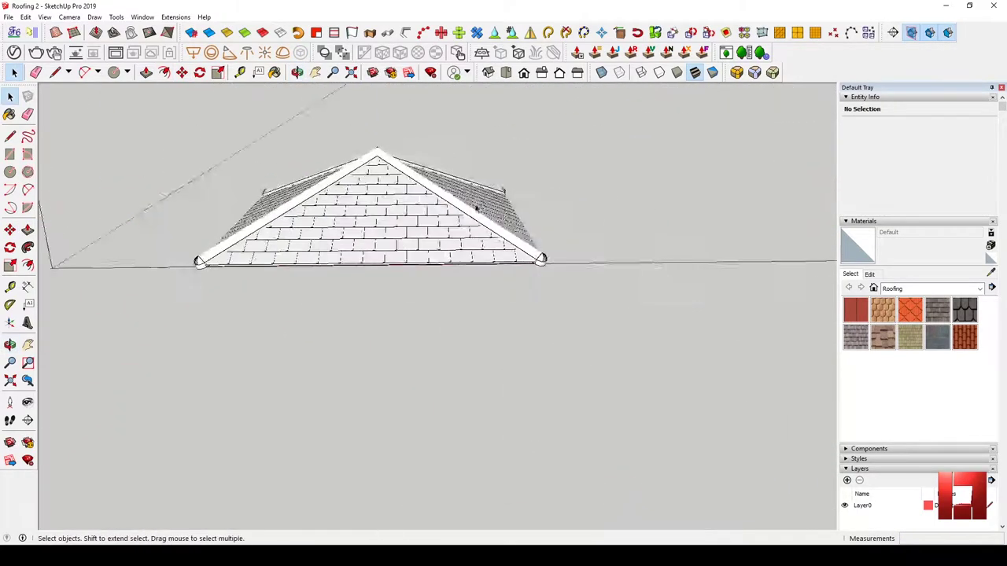
pyautogui.scroll(4, 472, 275)
pyautogui.moveTo(546, 294); pyautogui.dragTo(396, 229, button='middle')
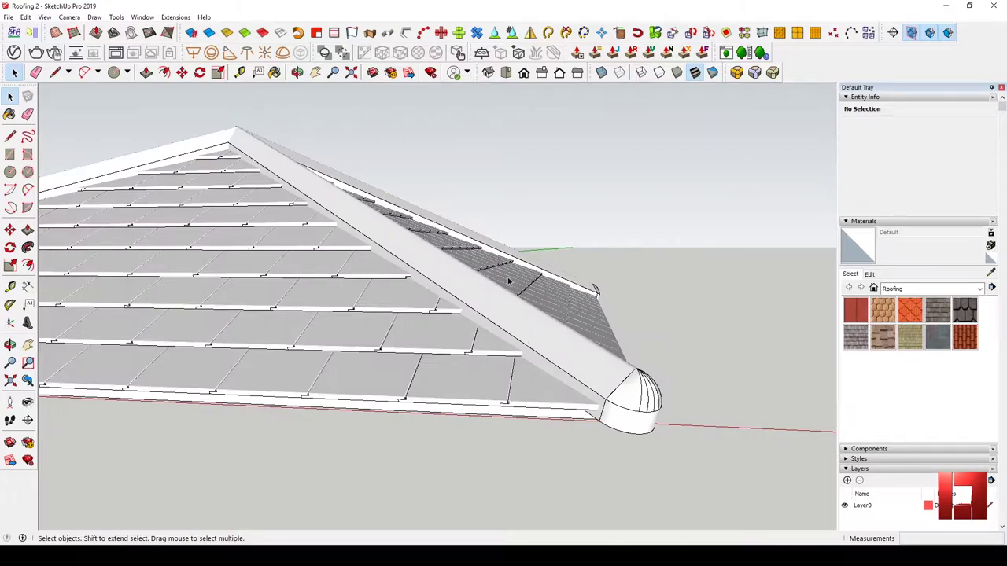
# Copy a hip cap section along the hip edge
pyautogui.moveTo(488, 316); pyautogui.dragTo(524, 330, button='middle')
pyautogui.scroll(2, 575, 375)
pyautogui.moveTo(575, 375)
pyautogui.mouseDown(button='middle')
pyautogui.moveTo(569, 383)
pyautogui.moveTo(585, 392)
pyautogui.mouseUp(button='middle')
pyautogui.scroll(2, 575, 364)
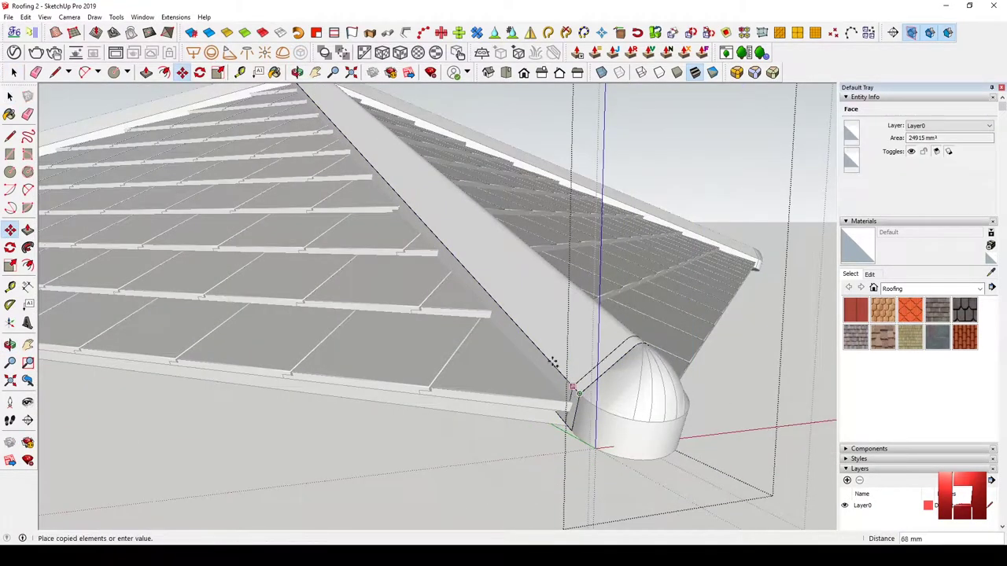
pyautogui.moveTo(553, 362)
pyautogui.mouseDown(button='middle')
pyautogui.moveTo(452, 286)
pyautogui.moveTo(508, 321)
pyautogui.mouseUp(button='middle')
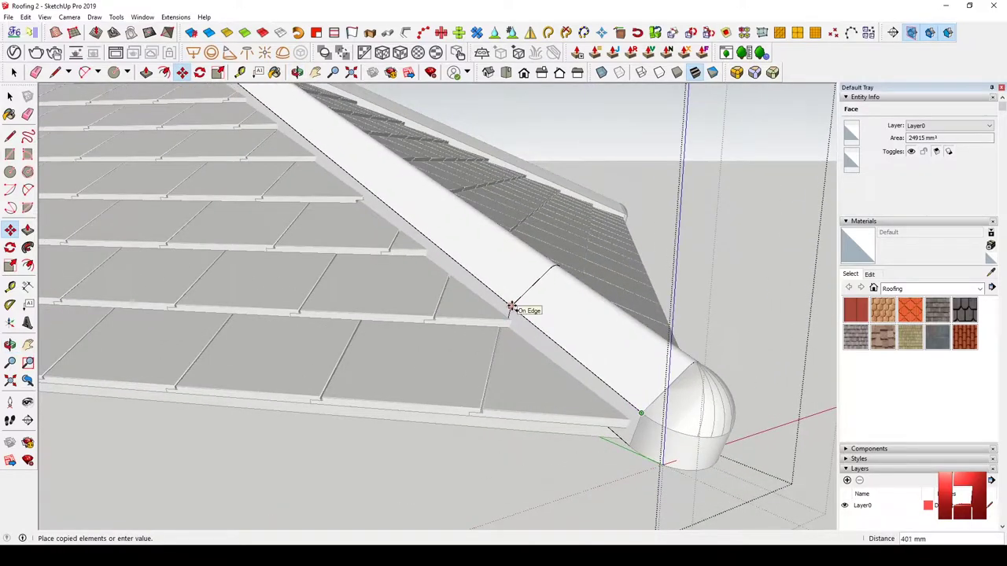
pyautogui.scroll(3, 423, 236)
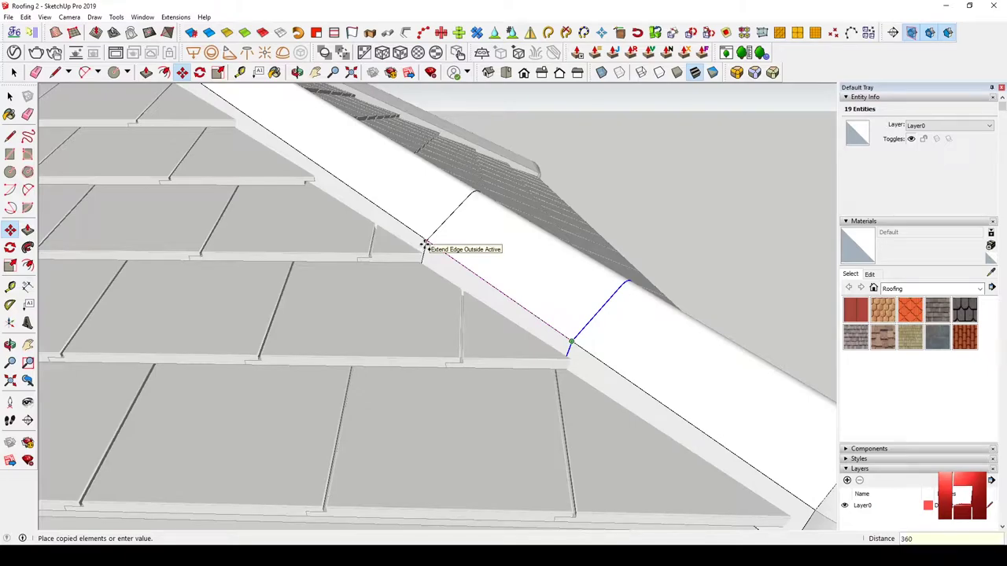
pyautogui.click(425, 244)
pyautogui.scroll(-5, 442, 265)
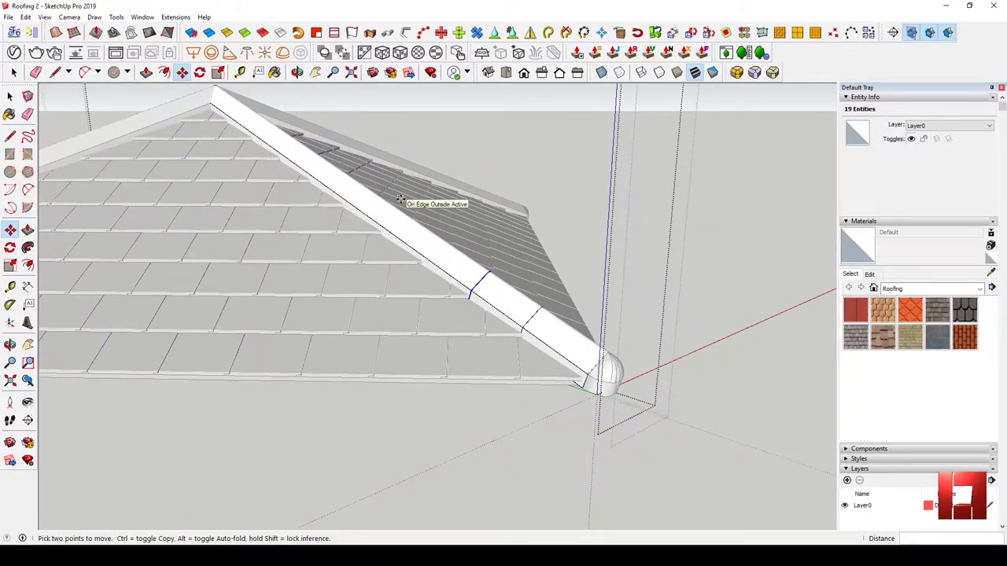
pyautogui.moveTo(377, 221); pyautogui.dragTo(451, 232, button='middle')
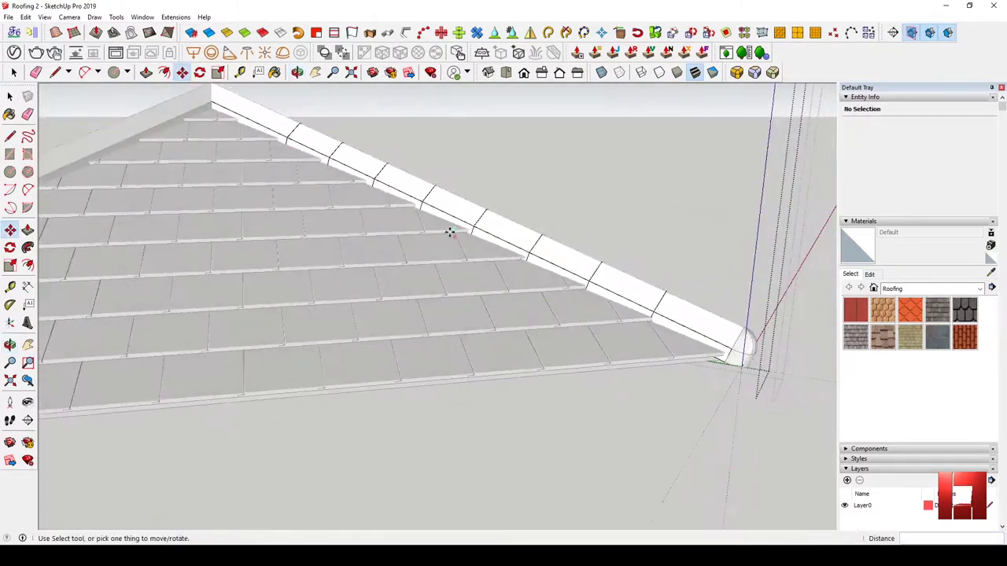
# Copy the section edge across the hip cap along the hip with Move+Ctrl
pyautogui.press('space')
pyautogui.scroll(3, 593, 278)
pyautogui.moveTo(593, 279); pyautogui.dragTo(451, 278, button='middle')
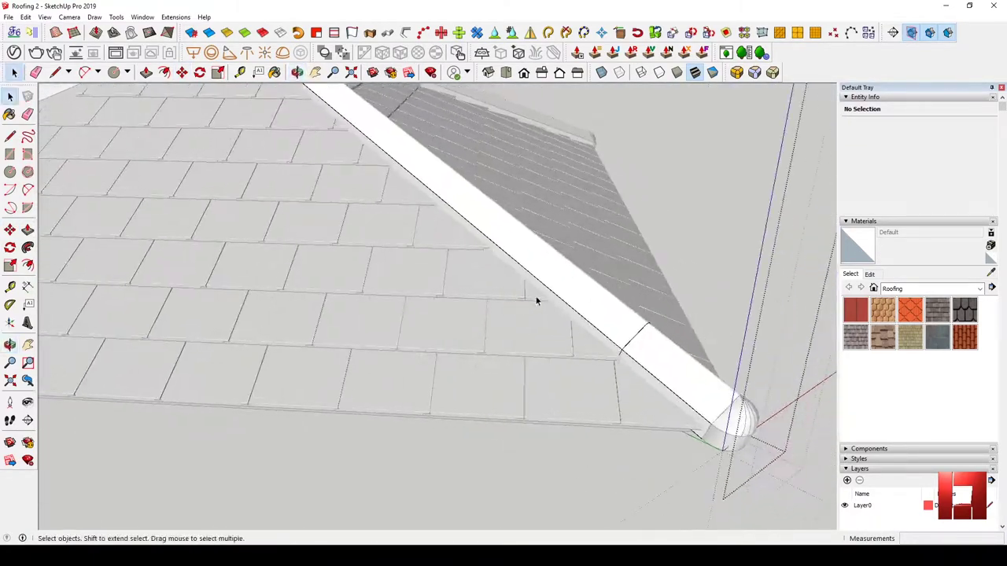
pyautogui.scroll(3, 655, 372)
pyautogui.moveTo(583, 286); pyautogui.dragTo(725, 432)
pyautogui.press('m')
pyautogui.click(640, 381)
pyautogui.press('ctrl')
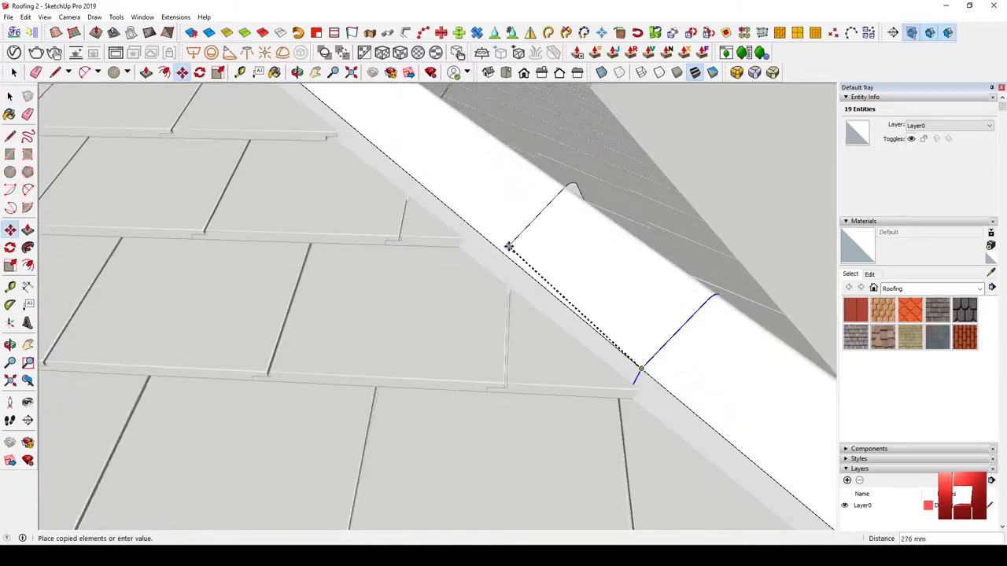
pyautogui.scroll(2, 557, 276)
pyautogui.scroll(-2, 542, 256)
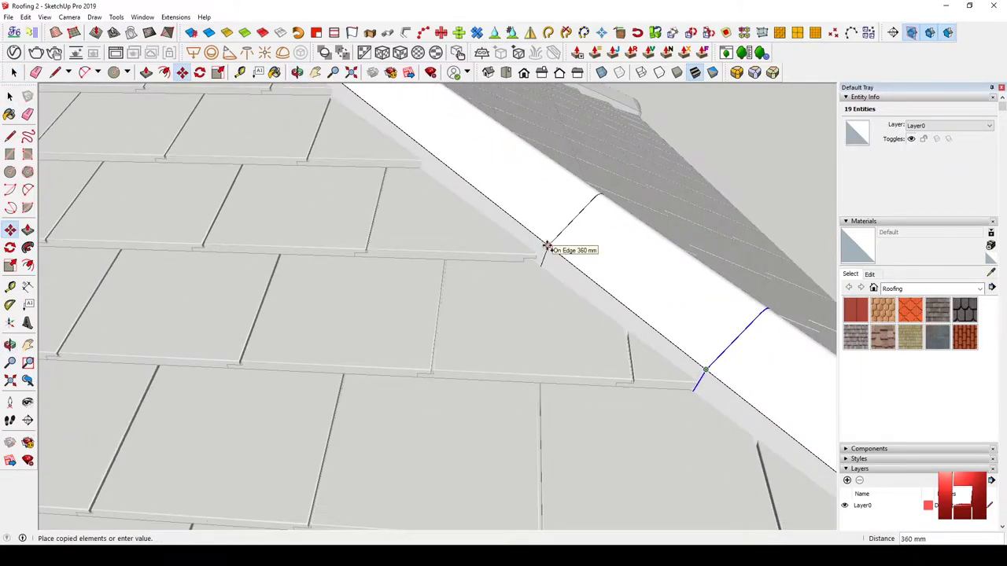
pyautogui.scroll(1, 547, 248)
pyautogui.scroll(1, 543, 244)
pyautogui.scroll(-2, 602, 268)
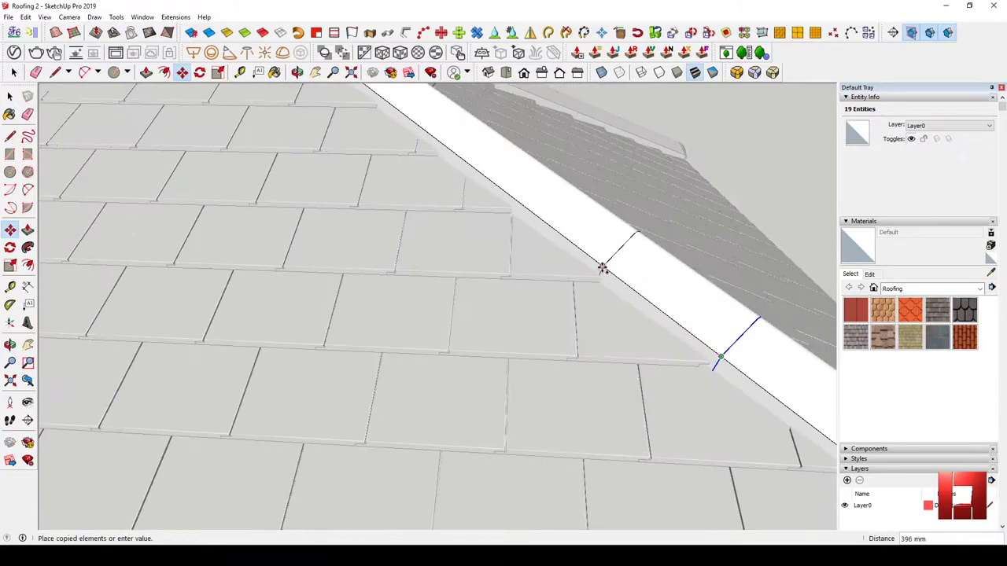
pyautogui.click(603, 270)
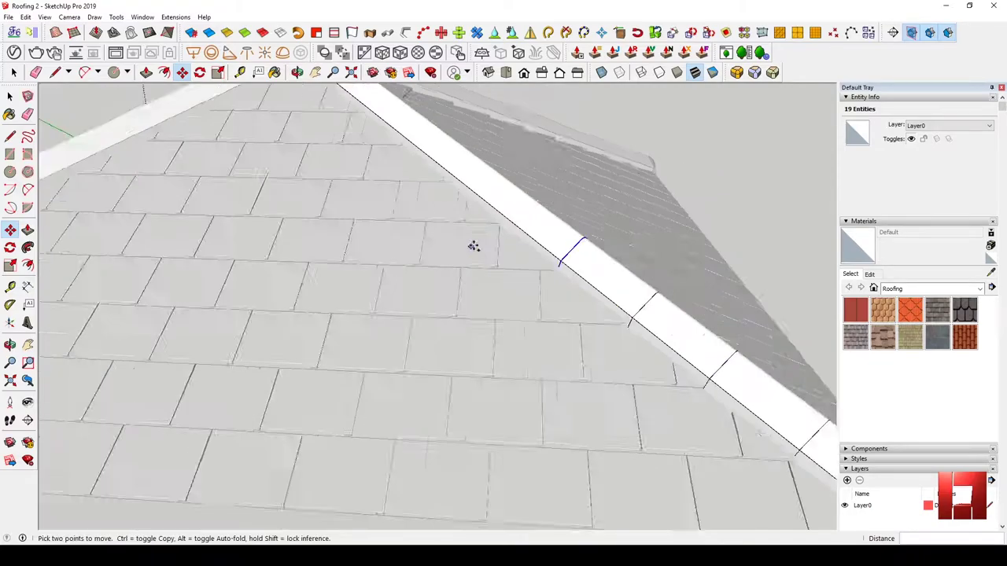
# Confirm the 400 mm spacing and repeat the copy to array joints down the hip
pyautogui.moveTo(603, 270); pyautogui.dragTo(652, 355, button='middle')
pyautogui.press('space')
pyautogui.scroll(2, 632, 391)
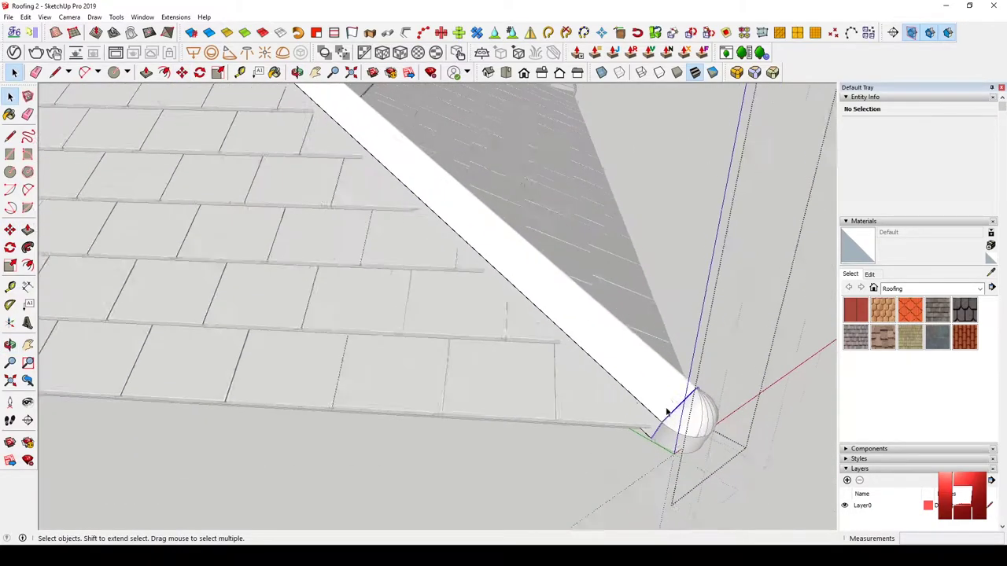
pyautogui.click(670, 425)
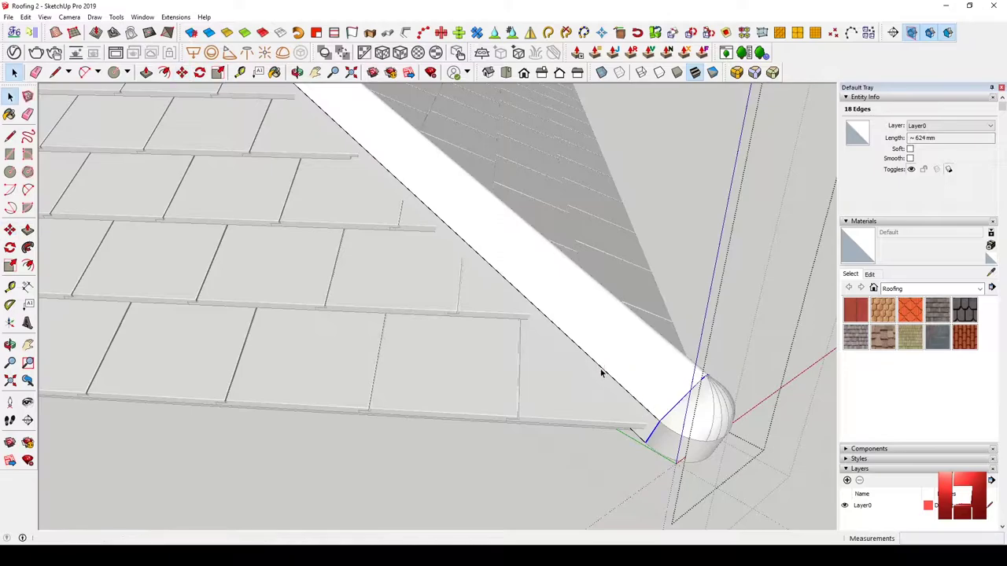
pyautogui.click(655, 414)
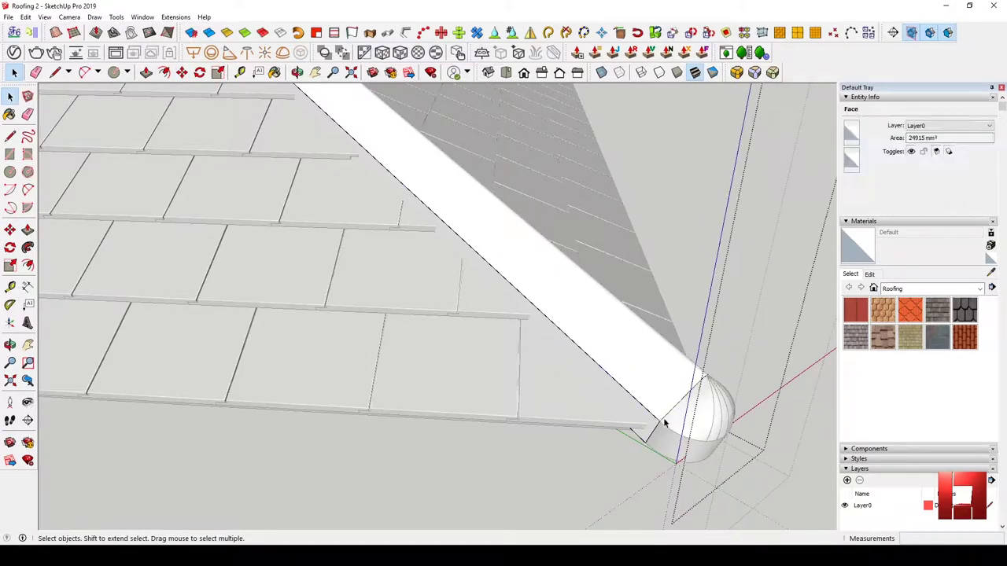
pyautogui.doubleClick(666, 422)
pyautogui.write('400')
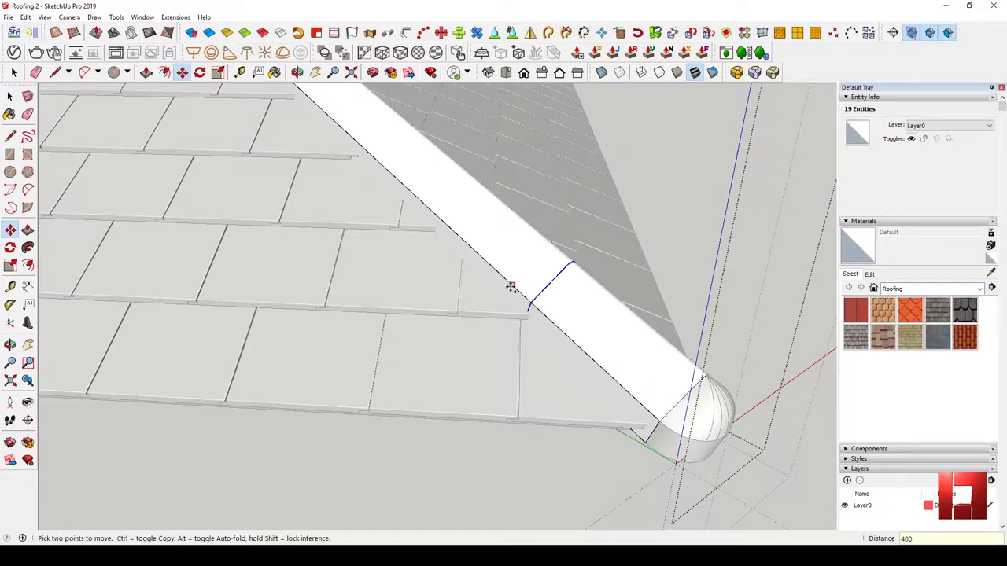
pyautogui.press('Return')
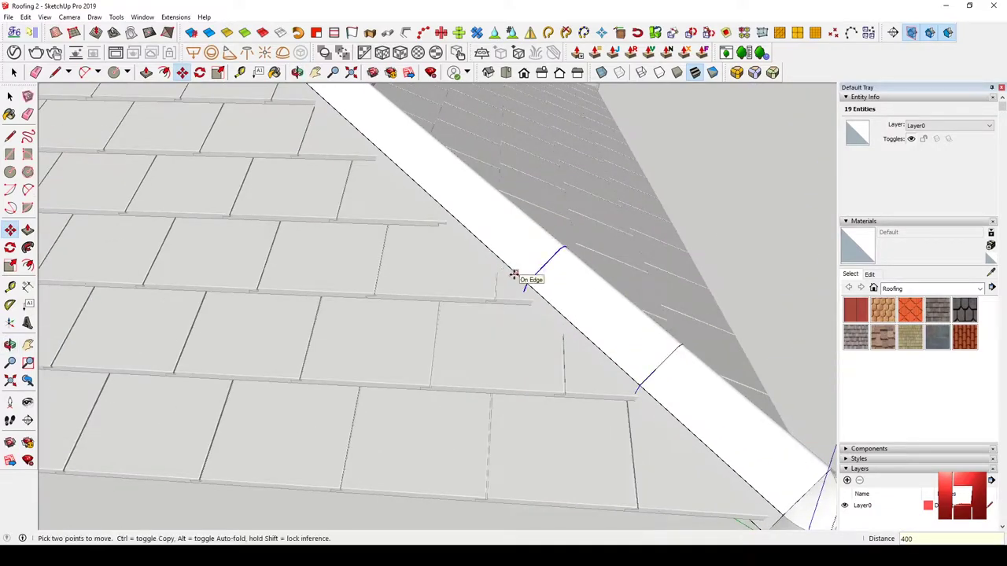
pyautogui.write('*6')
pyautogui.press('Return')
pyautogui.moveTo(513, 275); pyautogui.dragTo(490, 279, button='middle')
pyautogui.scroll(3, 495, 233)
# Undo the arrayed section copies on the hip cap and review the cap
pyautogui.press('space')
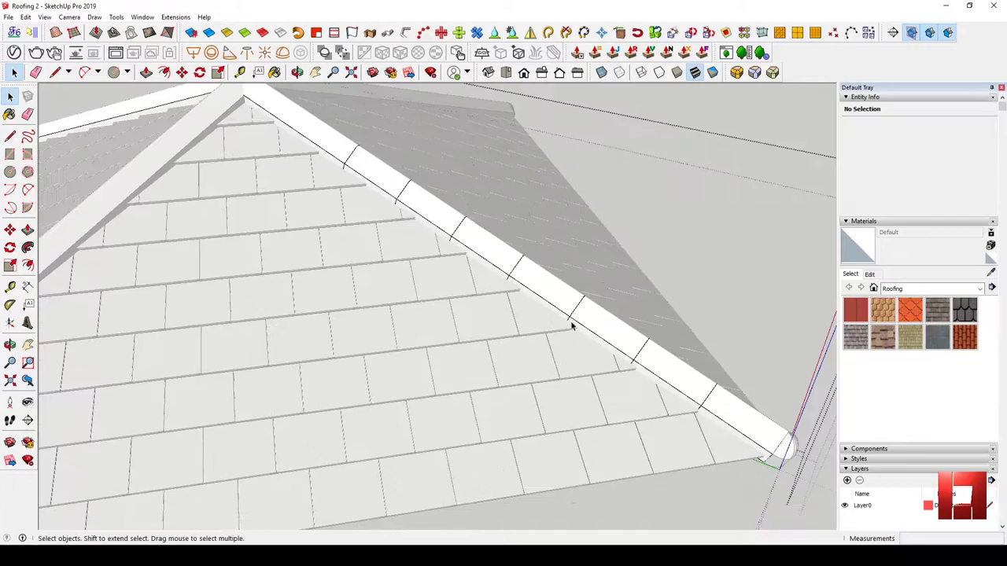
pyautogui.scroll(3, 301, 186)
pyautogui.hotkey('ctrl', 'z')
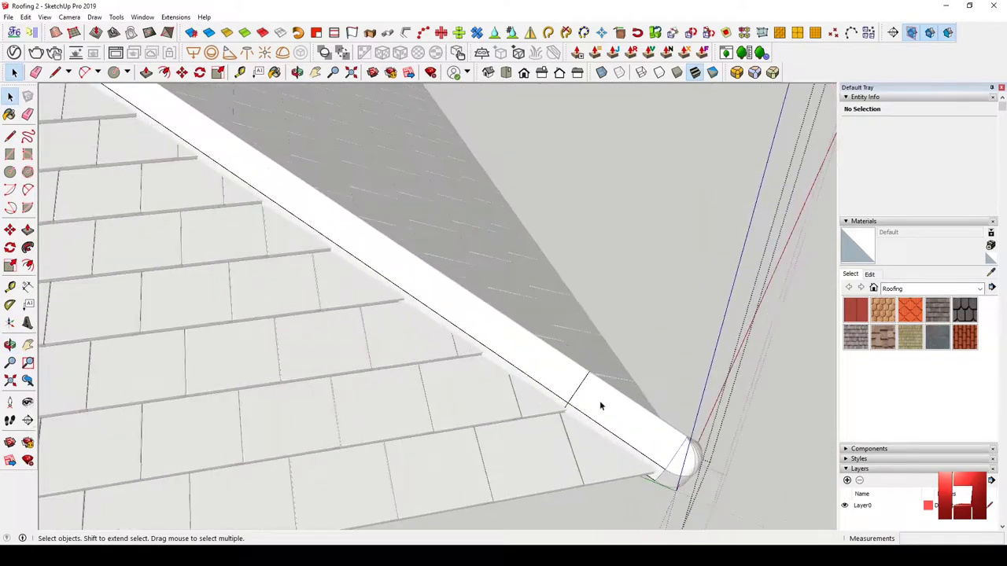
pyautogui.scroll(1, 468, 338)
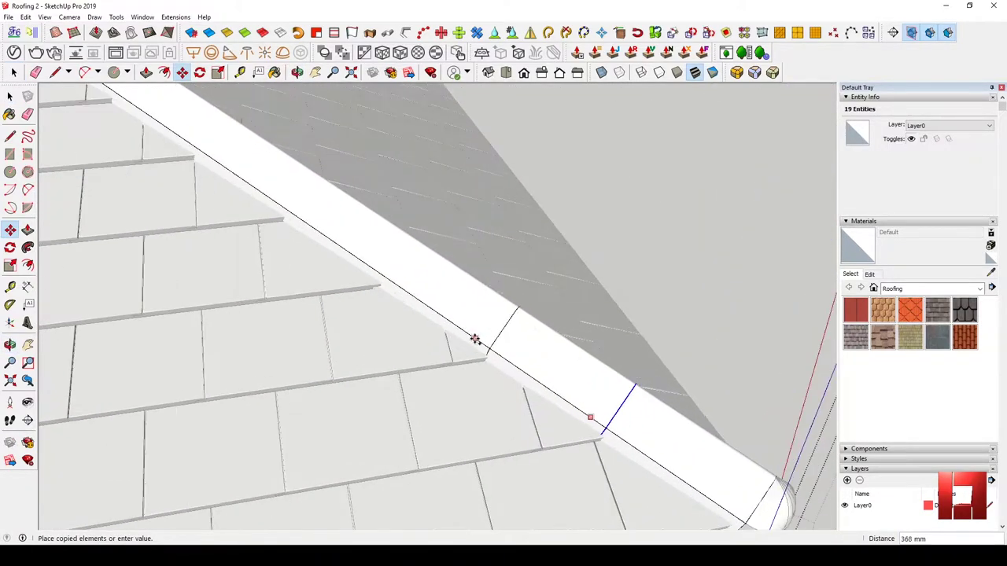
pyautogui.moveTo(475, 340)
pyautogui.mouseDown(button='middle')
pyautogui.moveTo(485, 348)
pyautogui.moveTo(454, 320)
pyautogui.mouseUp(button='middle')
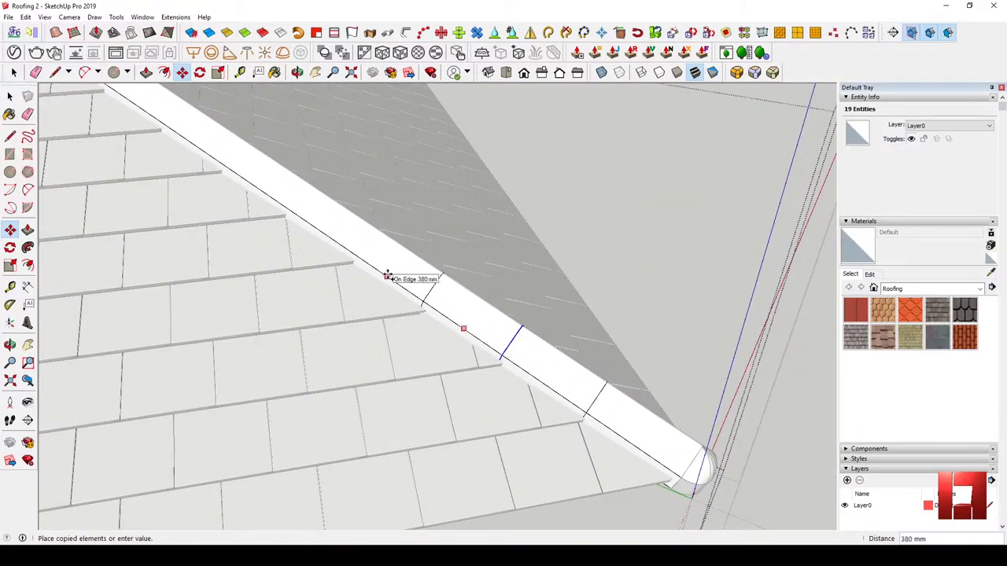
pyautogui.moveTo(343, 252)
pyautogui.keyDown('shift'); pyautogui.mouseDown(button='middle')
pyautogui.moveTo(411, 291)
pyautogui.moveTo(382, 245)
pyautogui.mouseUp(button='middle'); pyautogui.keyUp('shift')
# Orbit out to see the whole gable and hip cap
pyautogui.press('space')
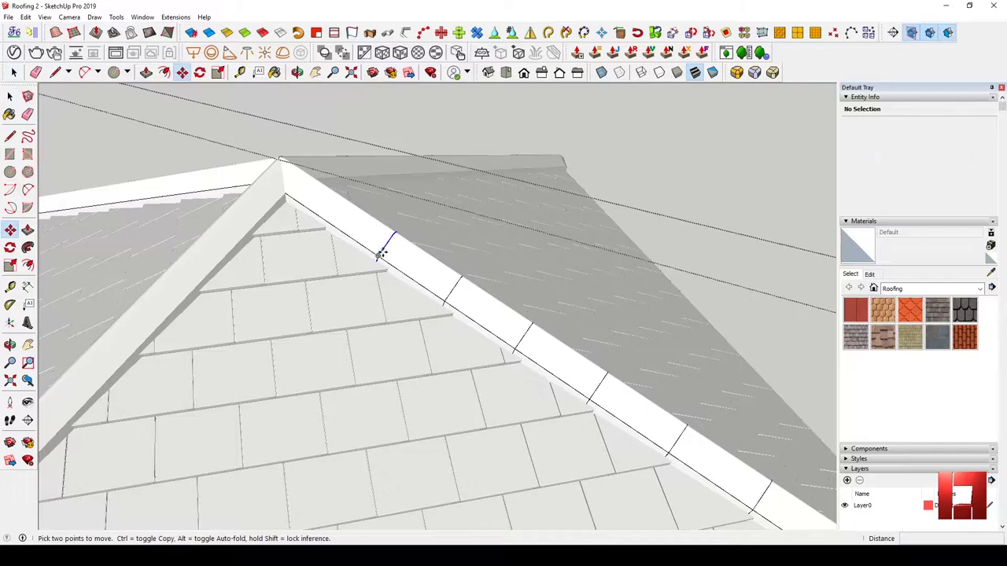
pyautogui.press('space')
pyautogui.scroll(-2, 315, 232)
pyautogui.scroll(3, 377, 267)
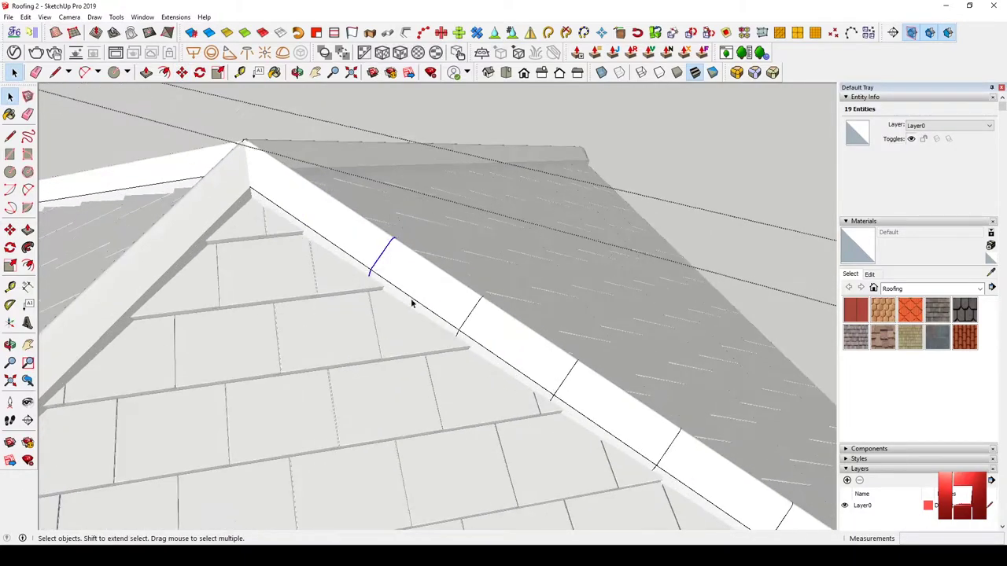
pyautogui.press('space')
pyautogui.moveTo(338, 249)
pyautogui.mouseDown(button='middle')
pyautogui.moveTo(393, 278)
pyautogui.moveTo(481, 288)
pyautogui.moveTo(496, 334)
pyautogui.mouseUp(button='middle')
pyautogui.scroll(3, 341, 252)
pyautogui.scroll(3, 355, 349)
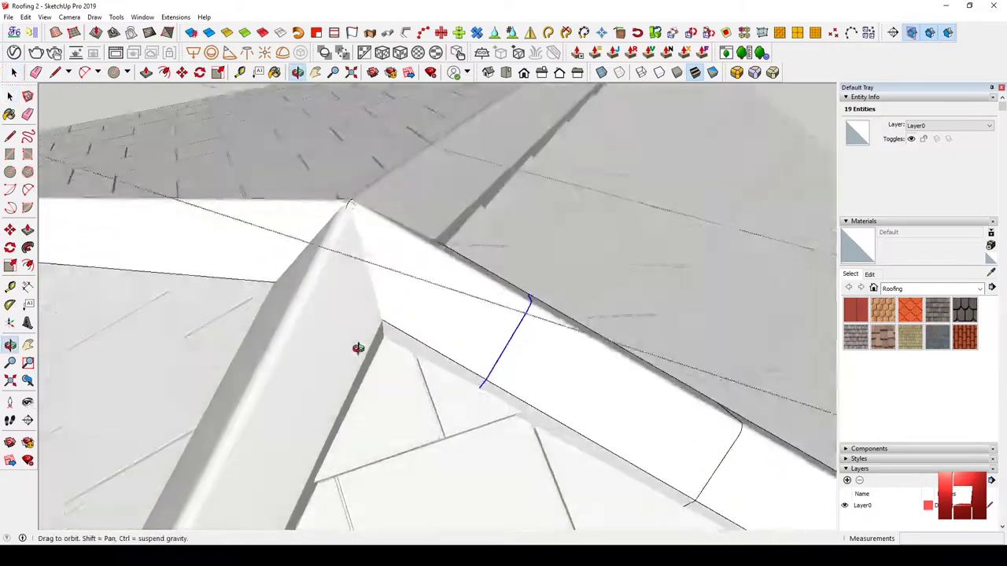
pyautogui.scroll(2, 349, 198)
# Select the section edge near the cap end and move-copy it along the hip at 380 mm spacing
pyautogui.press('l')
pyautogui.moveTo(347, 203)
pyautogui.mouseDown(button='middle')
pyautogui.moveTo(389, 166)
pyautogui.moveTo(457, 422)
pyautogui.moveTo(423, 185)
pyautogui.moveTo(406, 138)
pyautogui.moveTo(404, 231)
pyautogui.moveTo(434, 231)
pyautogui.moveTo(396, 251)
pyautogui.moveTo(508, 326)
pyautogui.mouseUp(button='middle')
pyautogui.press('space')
pyautogui.press('l')
pyautogui.press('space')
pyautogui.scroll(-3, 445, 282)
pyautogui.scroll(3, 449, 256)
pyautogui.moveTo(415, 206); pyautogui.dragTo(497, 364)
pyautogui.scroll(2, 484, 339)
pyautogui.press('m')
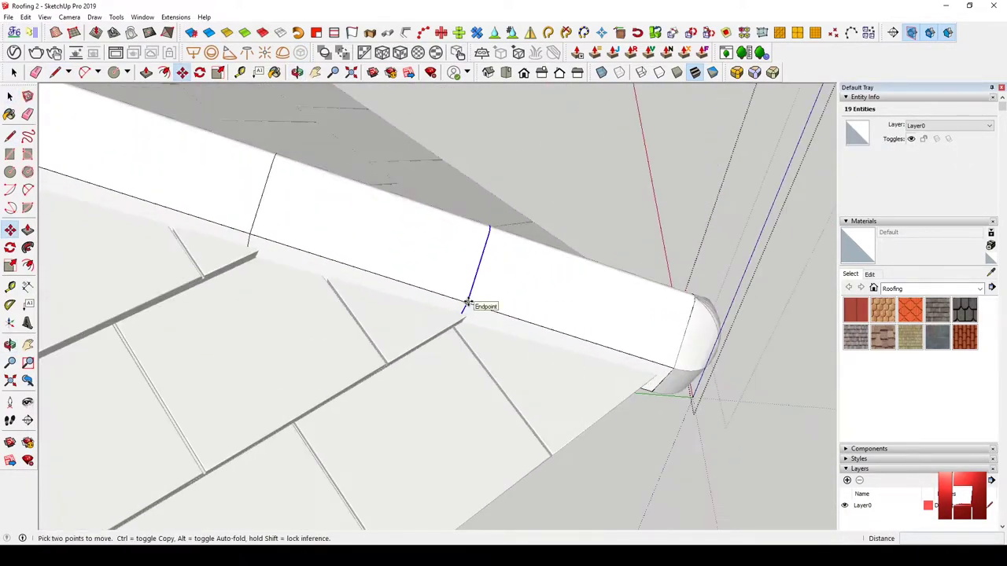
pyautogui.moveTo(478, 307)
pyautogui.mouseDown(button='middle')
pyautogui.moveTo(247, 330)
pyautogui.moveTo(243, 365)
pyautogui.moveTo(228, 322)
pyautogui.mouseUp(button='middle')
pyautogui.press('space')
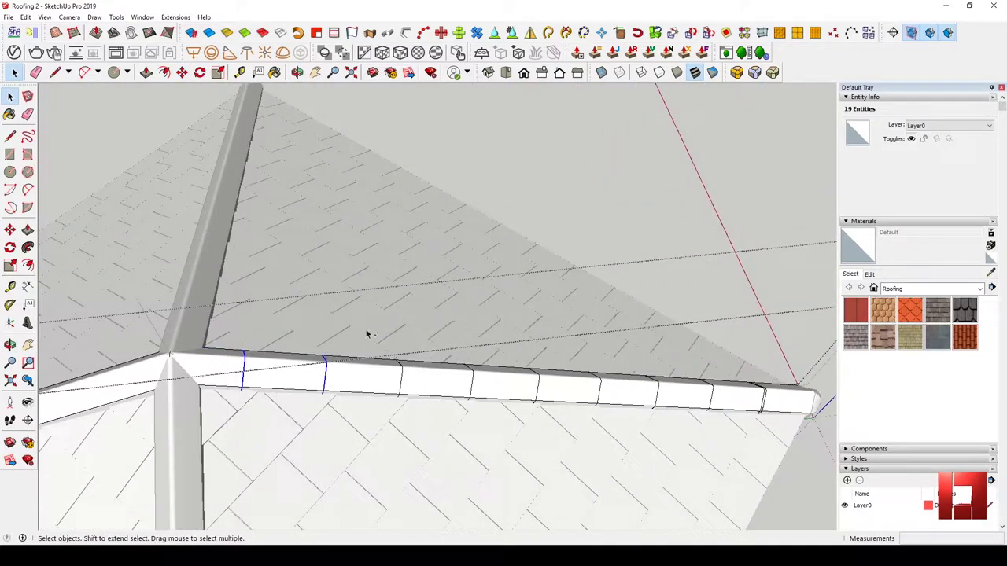
# Window-select the divided hip cap sections and orbit to look along the cap
pyautogui.moveTo(366, 335); pyautogui.dragTo(316, 308, button='middle')
pyautogui.moveTo(317, 308); pyautogui.dragTo(387, 419)
pyautogui.moveTo(474, 370); pyautogui.dragTo(292, 276, button='middle')
pyautogui.moveTo(292, 276); pyautogui.dragTo(325, 342)
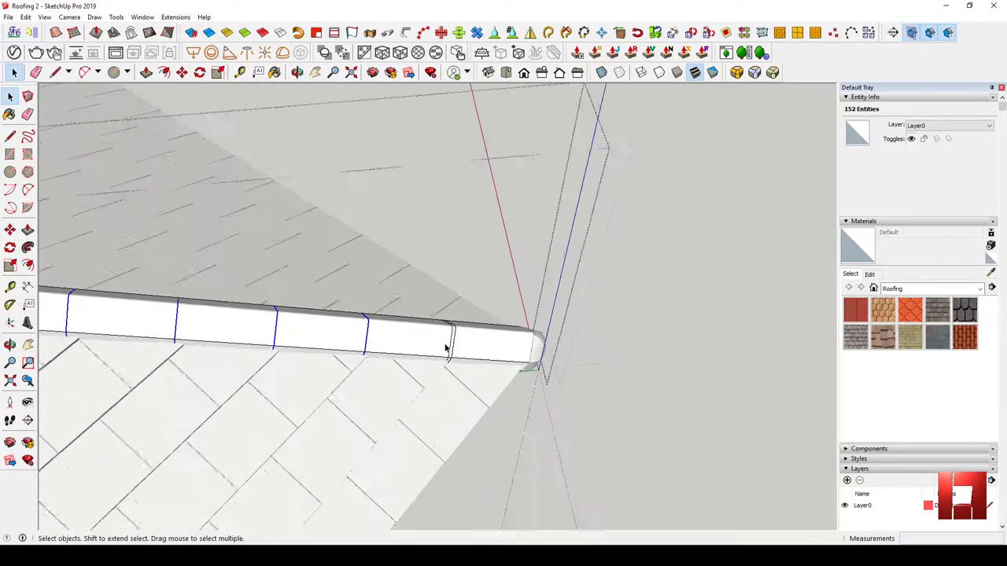
pyautogui.scroll(2, 448, 341)
pyautogui.press('m')
pyautogui.moveTo(332, 373); pyautogui.dragTo(454, 317, button='middle')
pyautogui.press('space')
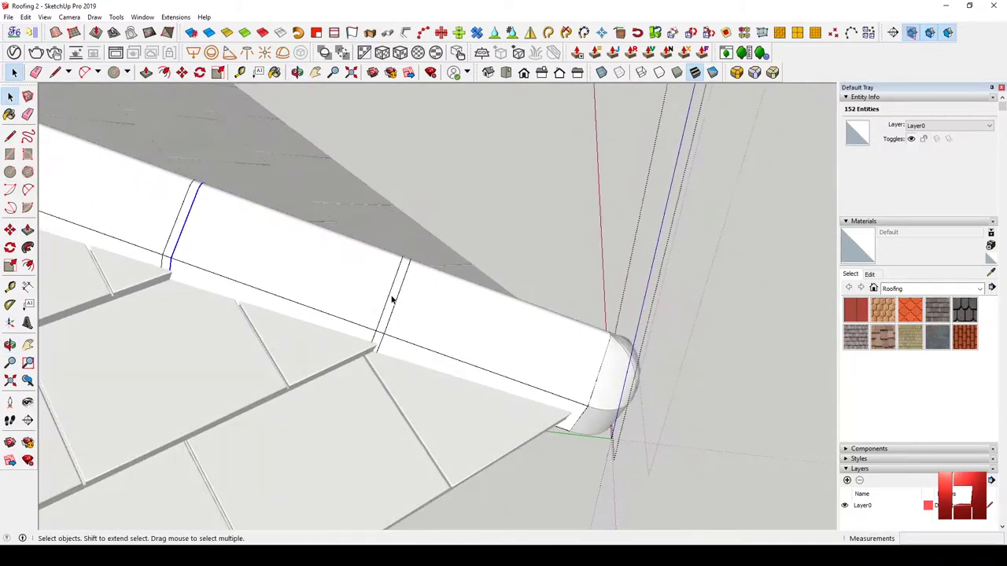
pyautogui.moveTo(396, 295)
pyautogui.mouseDown(button='middle')
pyautogui.moveTo(375, 348)
pyautogui.moveTo(463, 273)
pyautogui.moveTo(504, 265)
pyautogui.moveTo(438, 299)
pyautogui.moveTo(374, 310)
pyautogui.moveTo(509, 292)
pyautogui.moveTo(530, 274)
pyautogui.mouseUp(button='middle')
# Pick the hip cap section faces one by one and mirror them onto the adjoining hip
pyautogui.click(375, 348)
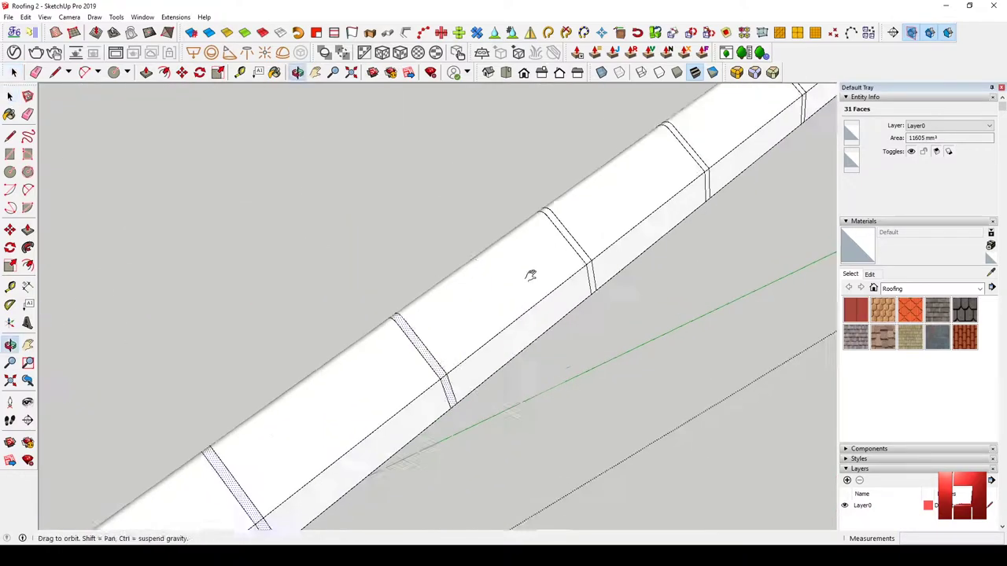
pyautogui.keyDown('ctrl'); pyautogui.click(429, 329); pyautogui.keyUp('ctrl')
pyautogui.moveTo(430, 328)
pyautogui.mouseDown(button='middle')
pyautogui.moveTo(323, 395)
pyautogui.moveTo(406, 373)
pyautogui.moveTo(396, 333)
pyautogui.moveTo(502, 407)
pyautogui.moveTo(466, 333)
pyautogui.moveTo(283, 337)
pyautogui.moveTo(288, 252)
pyautogui.moveTo(475, 322)
pyautogui.moveTo(448, 250)
pyautogui.moveTo(546, 304)
pyautogui.moveTo(524, 213)
pyautogui.moveTo(488, 461)
pyautogui.moveTo(412, 347)
pyautogui.moveTo(630, 418)
pyautogui.moveTo(454, 307)
pyautogui.mouseUp(button='middle')
pyautogui.keyDown('ctrl'); pyautogui.click(396, 333); pyautogui.keyUp('ctrl')
pyautogui.keyDown('ctrl'); pyautogui.click(466, 333); pyautogui.keyUp('ctrl')
pyautogui.keyDown('ctrl'); pyautogui.click(474, 322); pyautogui.keyUp('ctrl')
pyautogui.keyDown('ctrl'); pyautogui.click(546, 303); pyautogui.keyUp('ctrl')
pyautogui.keyDown('ctrl'); pyautogui.click(412, 347); pyautogui.keyUp('ctrl')
pyautogui.keyDown('ctrl'); pyautogui.click(580, 386); pyautogui.keyUp('ctrl')
pyautogui.moveTo(351, 271)
pyautogui.mouseDown(button='middle')
pyautogui.moveTo(472, 359)
pyautogui.moveTo(262, 375)
pyautogui.moveTo(367, 351)
pyautogui.moveTo(407, 372)
pyautogui.moveTo(412, 352)
pyautogui.mouseUp(button='middle')
pyautogui.keyDown('ctrl'); pyautogui.click(472, 359); pyautogui.keyUp('ctrl')
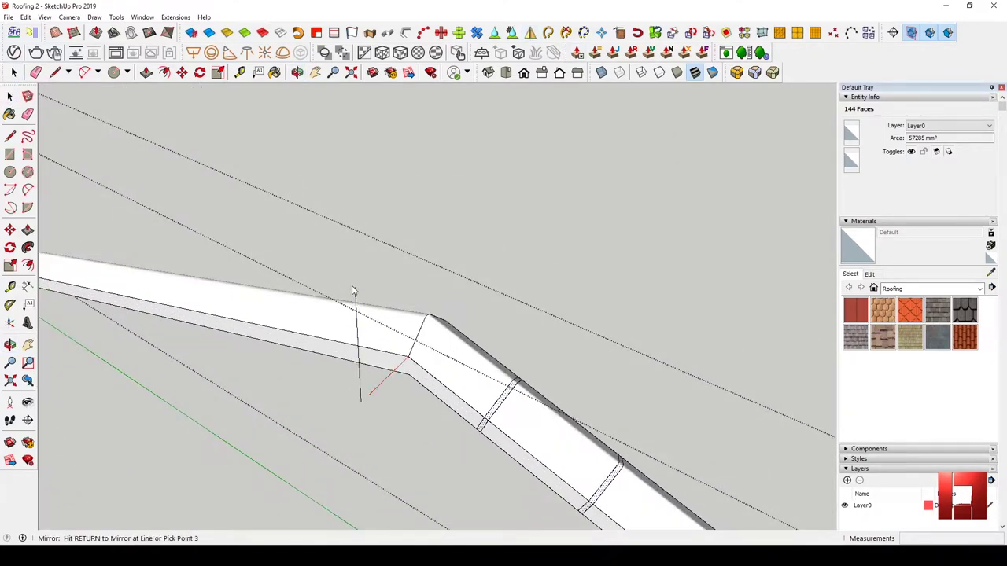
pyautogui.press('Return')
# Window-select the sectioned caps along both hips where they meet at the peak
pyautogui.moveTo(321, 322); pyautogui.dragTo(483, 218, button='middle')
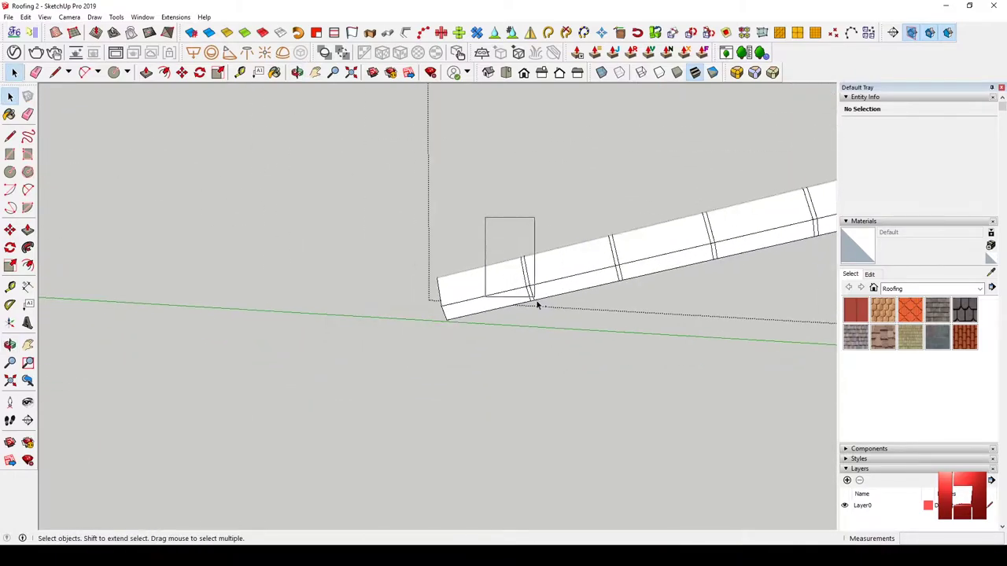
pyautogui.moveTo(483, 218); pyautogui.dragTo(582, 208)
pyautogui.moveTo(583, 208)
pyautogui.mouseDown(button='middle')
pyautogui.moveTo(636, 277)
pyautogui.moveTo(645, 430)
pyautogui.moveTo(515, 313)
pyautogui.moveTo(508, 331)
pyautogui.moveTo(551, 263)
pyautogui.moveTo(463, 236)
pyautogui.mouseUp(button='middle')
pyautogui.moveTo(463, 236); pyautogui.dragTo(533, 355)
pyautogui.moveTo(532, 355); pyautogui.dragTo(537, 294, button='middle')
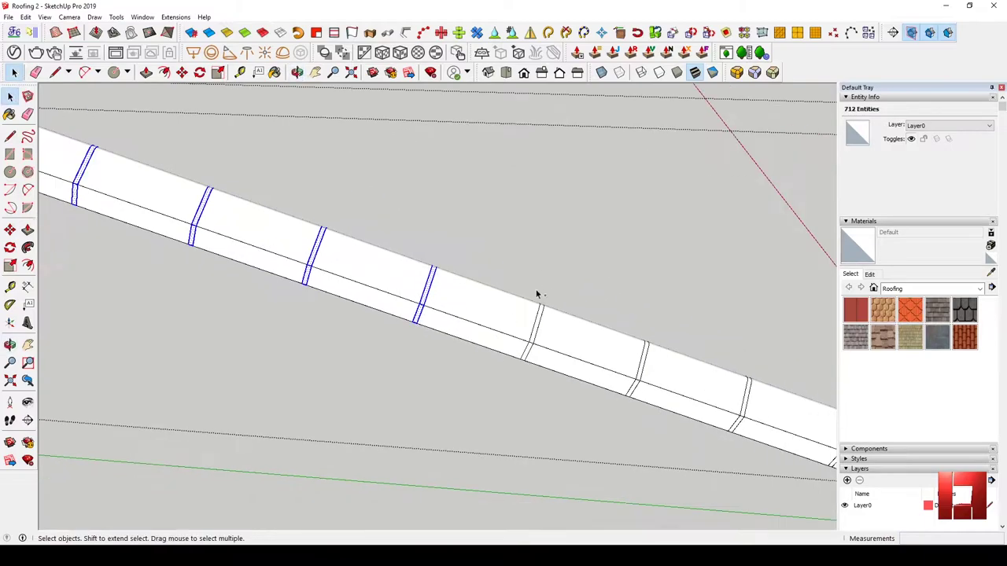
pyautogui.scroll(-2, 689, 404)
pyautogui.moveTo(659, 299); pyautogui.dragTo(730, 474)
pyautogui.moveTo(730, 475)
pyautogui.mouseDown(button='middle')
pyautogui.moveTo(591, 412)
pyautogui.moveTo(488, 307)
pyautogui.mouseUp(button='middle')
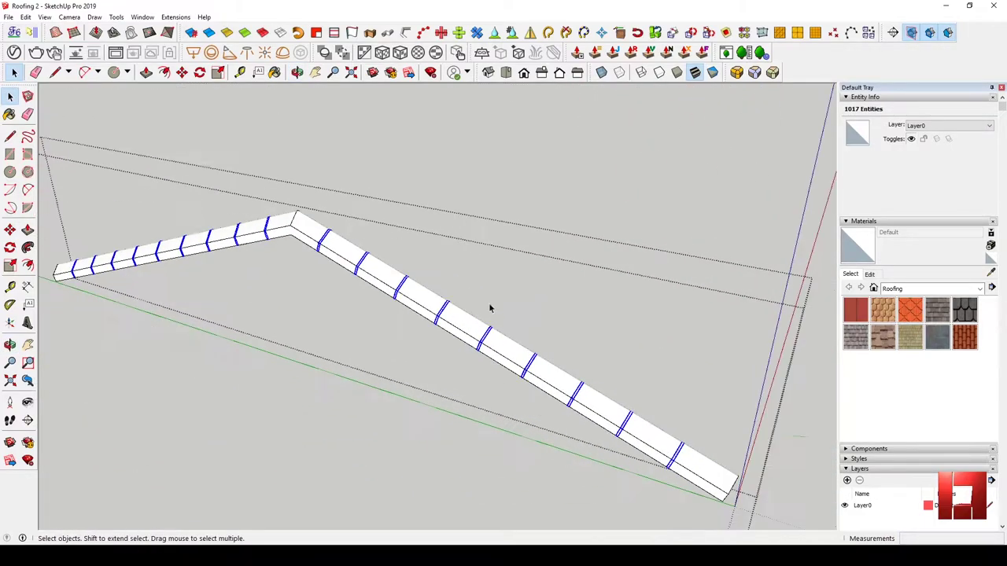
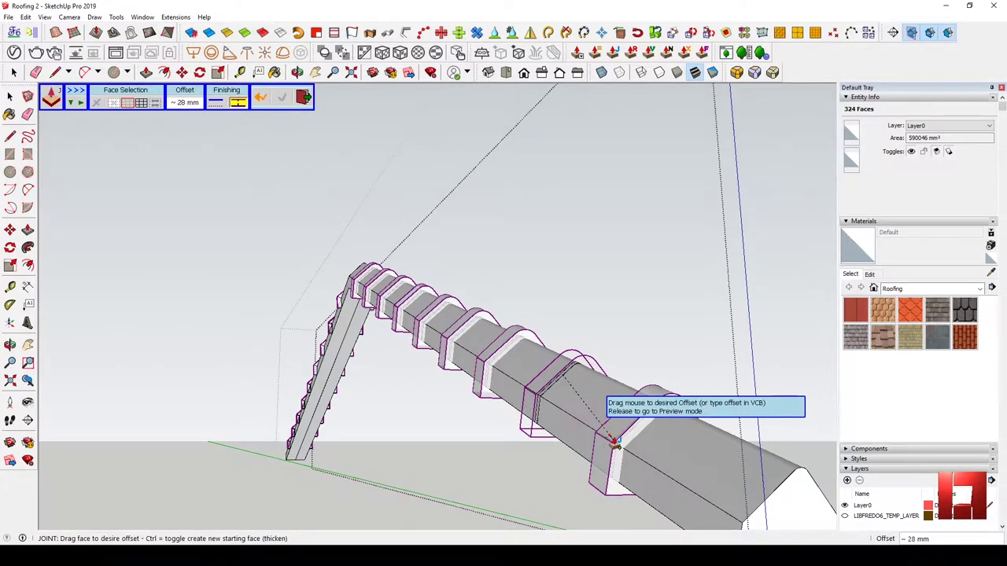
# Thicken the hip cap pieces with a 10 mm JointPushPull offset and select the cap group
pyautogui.moveTo(616, 443)
pyautogui.mouseDown()
pyautogui.moveTo(600, 412)
pyautogui.moveTo(548, 399)
pyautogui.moveTo(611, 450)
pyautogui.mouseUp()
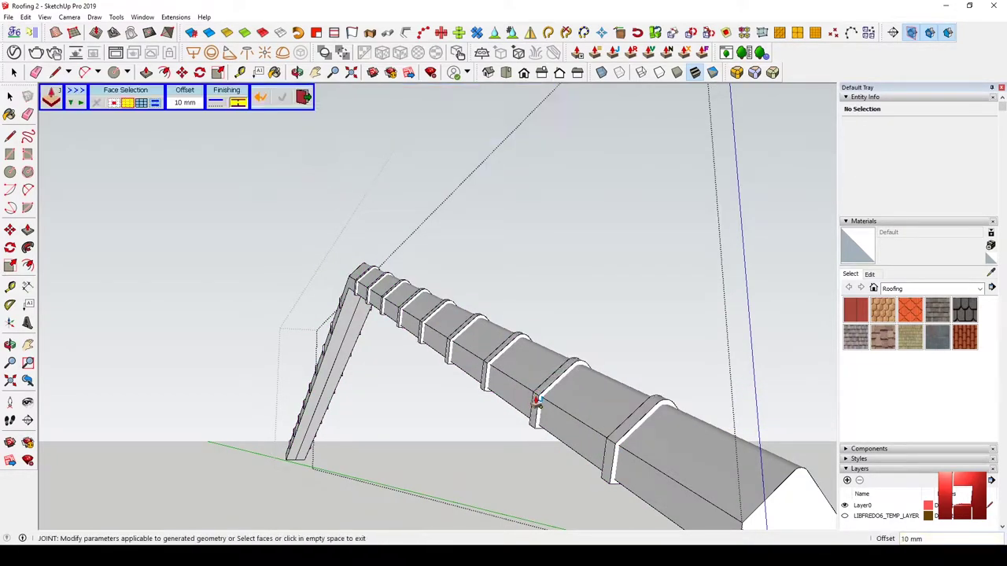
pyautogui.press('space')
pyautogui.moveTo(509, 391)
pyautogui.mouseDown(button='middle')
pyautogui.moveTo(476, 285)
pyautogui.moveTo(504, 197)
pyautogui.mouseUp(button='middle')
pyautogui.click(476, 285)
# Mirror the hip cap group onto the opposite side of the roof
pyautogui.click(529, 35)
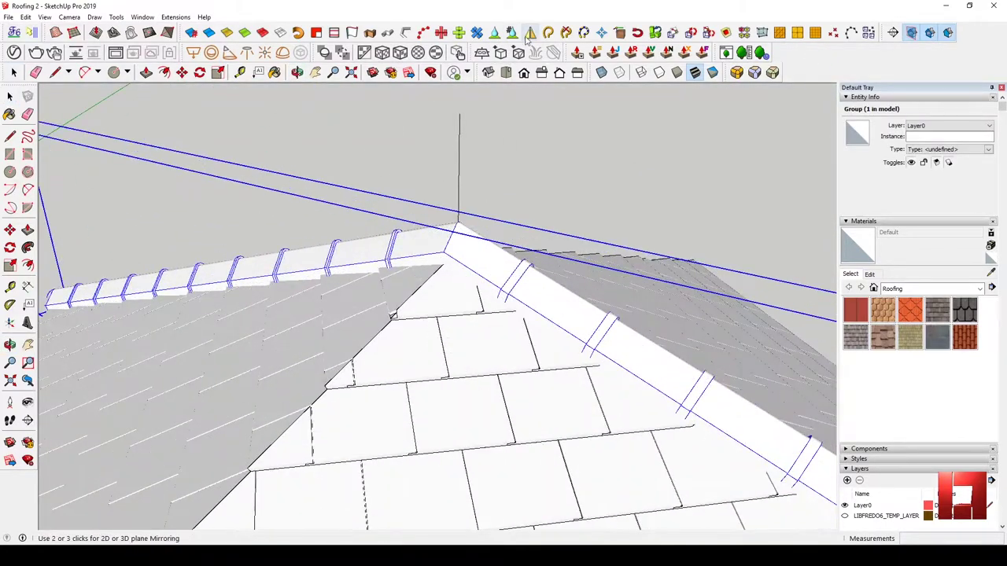
pyautogui.click(535, 111)
pyautogui.moveTo(535, 111)
pyautogui.mouseDown(button='middle')
pyautogui.moveTo(505, 275)
pyautogui.moveTo(614, 234)
pyautogui.mouseUp(button='middle')
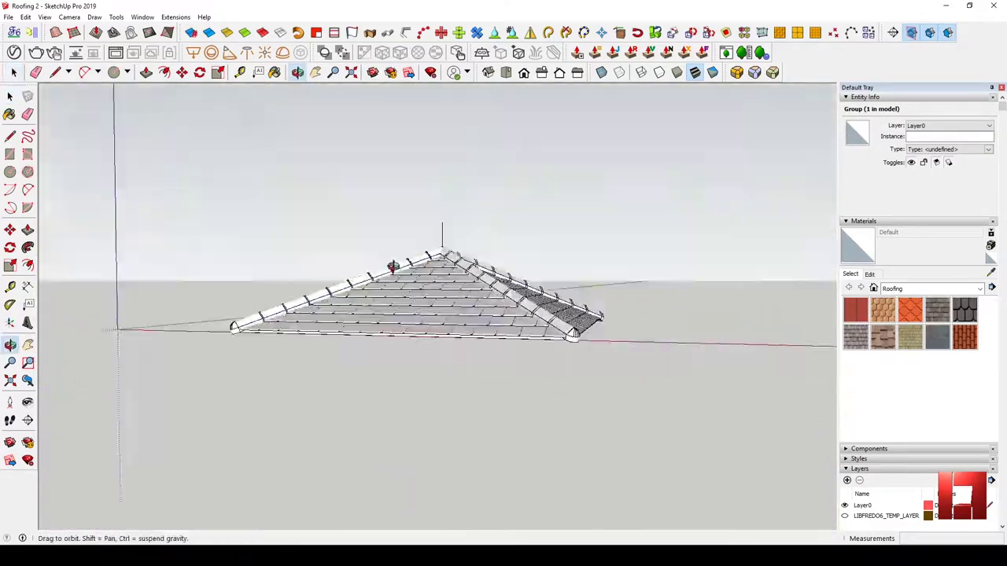
pyautogui.scroll(-10, 409, 377)
# Close the roof underside with a 5000 mm × 5000 mm face and select the roof group
pyautogui.press('space')
pyautogui.press('r')
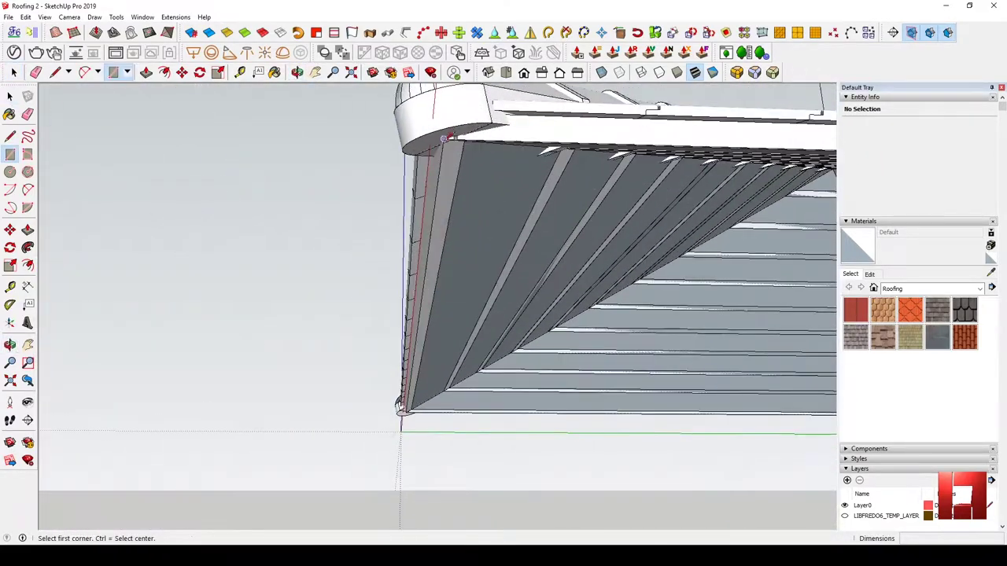
pyautogui.scroll(5, 473, 186)
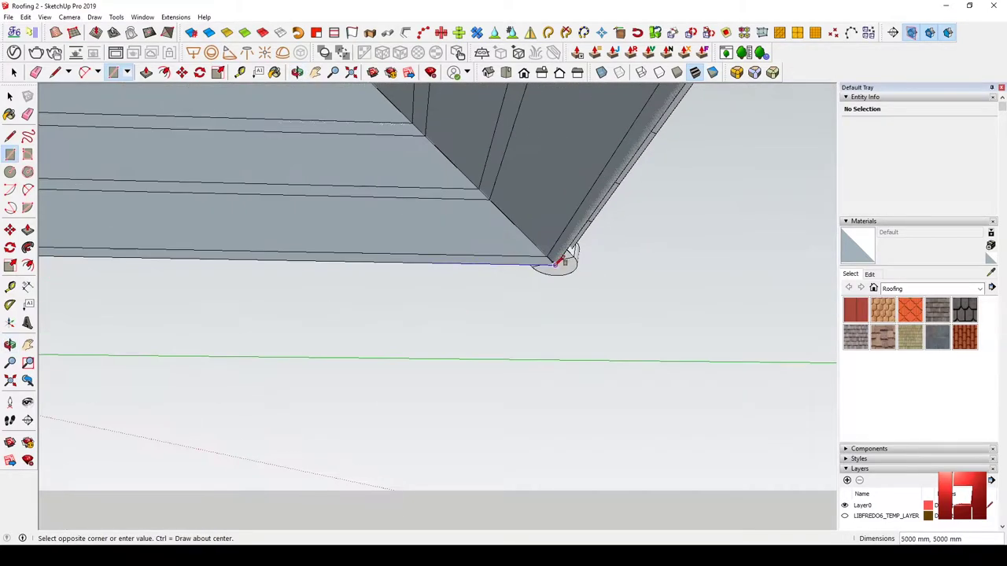
pyautogui.press('space')
pyautogui.scroll(5, 517, 226)
pyautogui.moveTo(517, 226); pyautogui.dragTo(513, 141, button='middle')
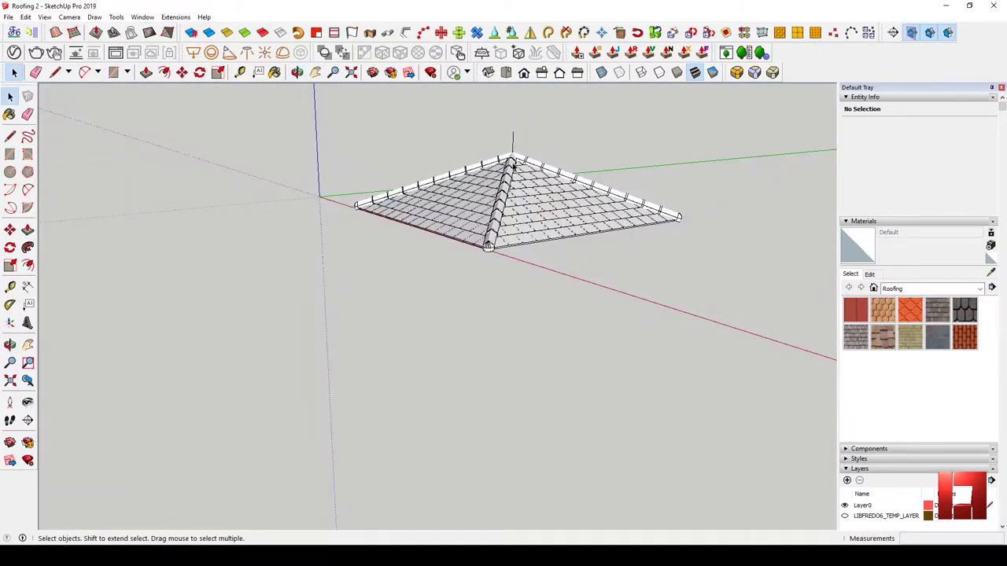
pyautogui.scroll(-4, 466, 238)
pyautogui.moveTo(466, 237)
pyautogui.mouseDown(button='middle')
pyautogui.moveTo(401, 274)
pyautogui.moveTo(398, 249)
pyautogui.moveTo(443, 266)
pyautogui.mouseUp(button='middle')
pyautogui.moveTo(489, 178)
pyautogui.mouseDown(button='middle')
pyautogui.moveTo(477, 155)
pyautogui.moveTo(486, 274)
pyautogui.moveTo(424, 287)
pyautogui.moveTo(375, 265)
pyautogui.moveTo(461, 310)
pyautogui.moveTo(472, 291)
pyautogui.moveTo(429, 288)
pyautogui.moveTo(433, 351)
pyautogui.moveTo(433, 308)
pyautogui.moveTo(462, 298)
pyautogui.mouseUp(button='middle')
pyautogui.doubleClick(493, 263)
pyautogui.click(376, 265)
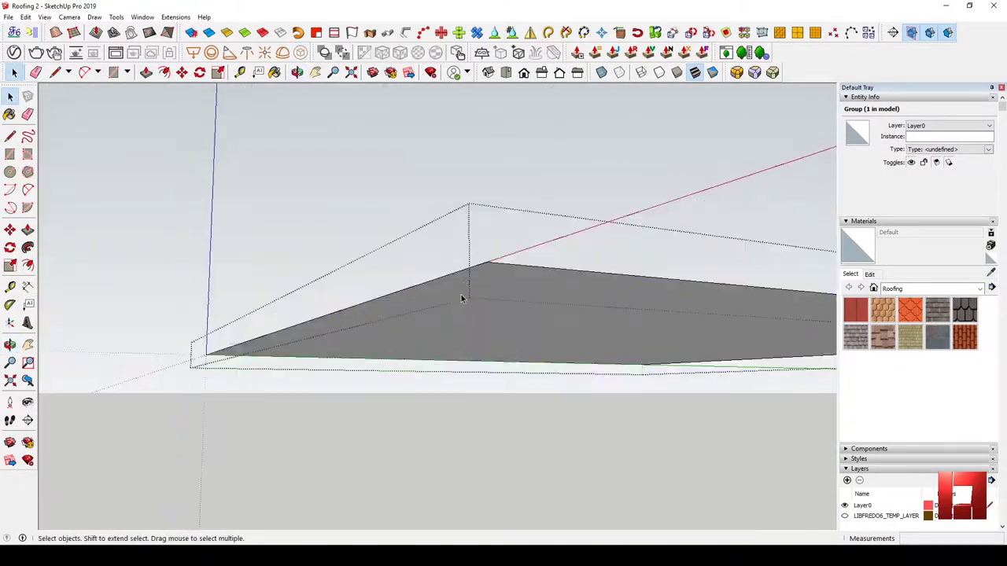
# Push/Pull the eave face inside the roof group to thicken it
pyautogui.doubleClick(462, 299)
pyautogui.press('f')
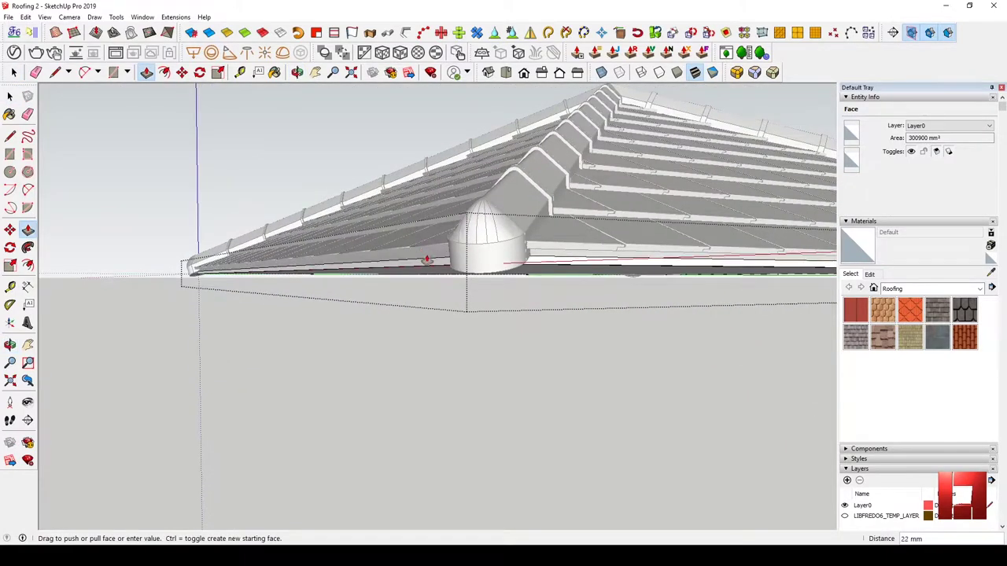
pyautogui.moveTo(426, 260); pyautogui.dragTo(573, 259, button='middle')
pyautogui.click(531, 272)
pyautogui.click(534, 299)
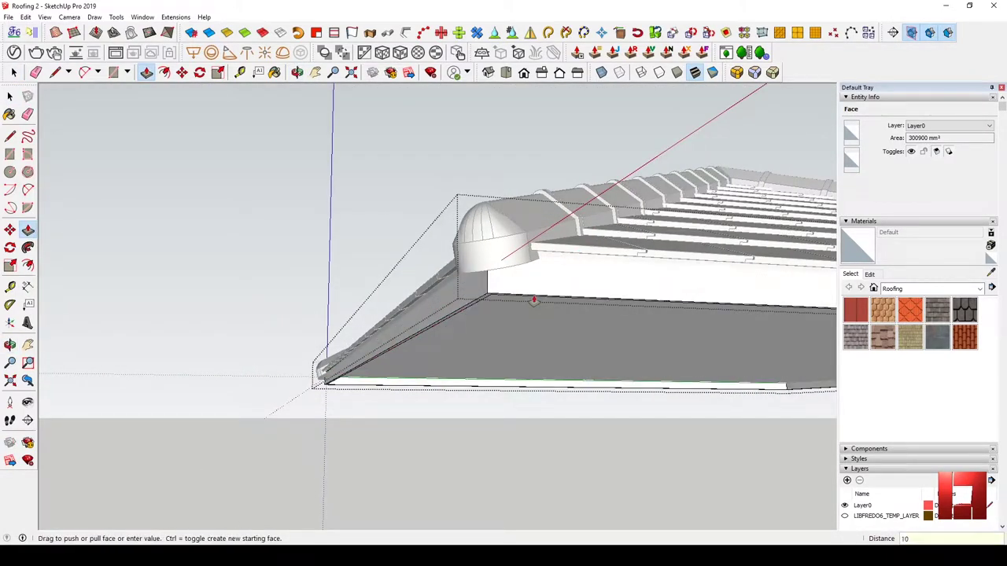
pyautogui.press('space')
# Offset the outline of the fascia face to create an inner strip
pyautogui.moveTo(534, 300); pyautogui.dragTo(406, 267, button='middle')
pyautogui.press('f')
pyautogui.click(379, 253)
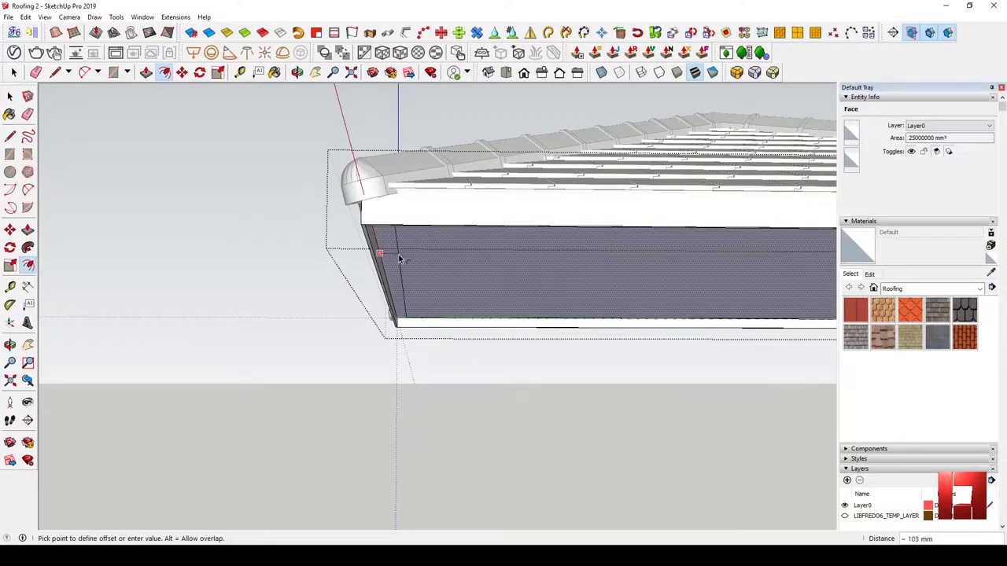
pyautogui.scroll(5, 407, 254)
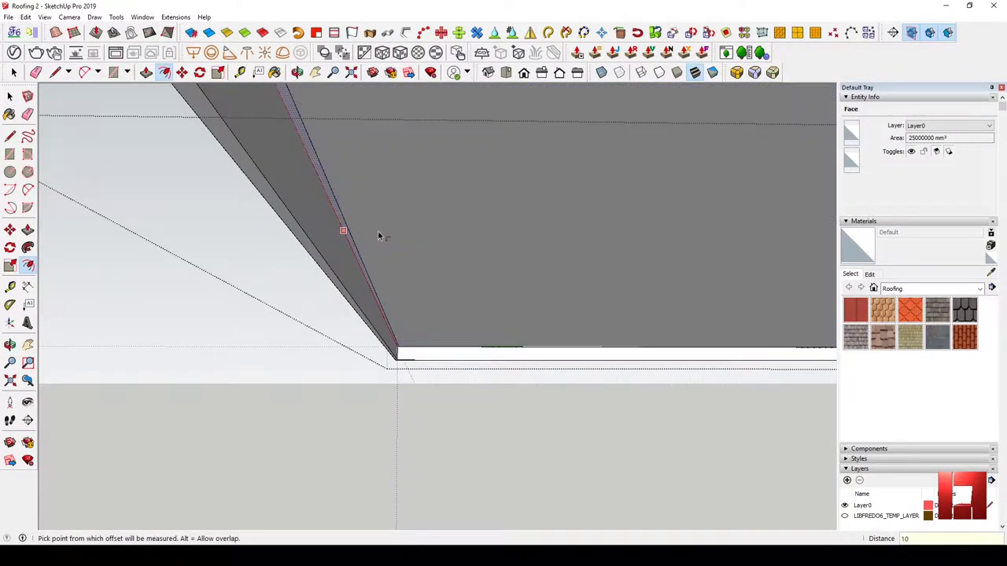
pyautogui.press('space')
pyautogui.doubleClick(367, 215)
pyautogui.press('f')
pyautogui.click(342, 214)
pyautogui.click(387, 215)
# Push/Pull the offset strip outward into a thicker fascia band along the eaves
pyautogui.press('p')
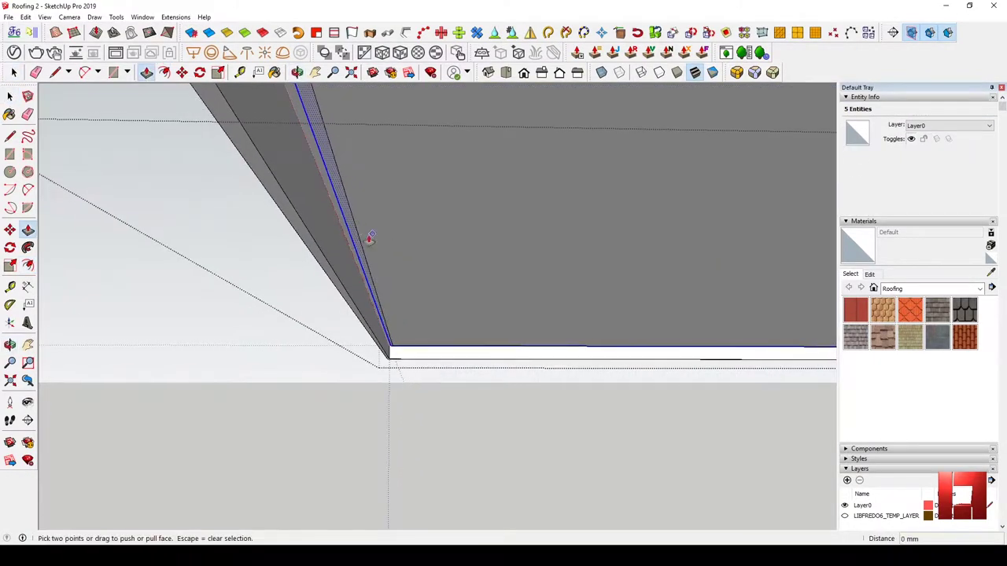
pyautogui.click(369, 241)
pyautogui.moveTo(369, 241)
pyautogui.mouseDown(button='middle')
pyautogui.moveTo(374, 315)
pyautogui.moveTo(465, 314)
pyautogui.moveTo(445, 344)
pyautogui.moveTo(515, 321)
pyautogui.moveTo(267, 192)
pyautogui.mouseUp(button='middle')
pyautogui.click(374, 314)
pyautogui.press('space')
pyautogui.scroll(-5, 375, 312)
pyautogui.press('space')
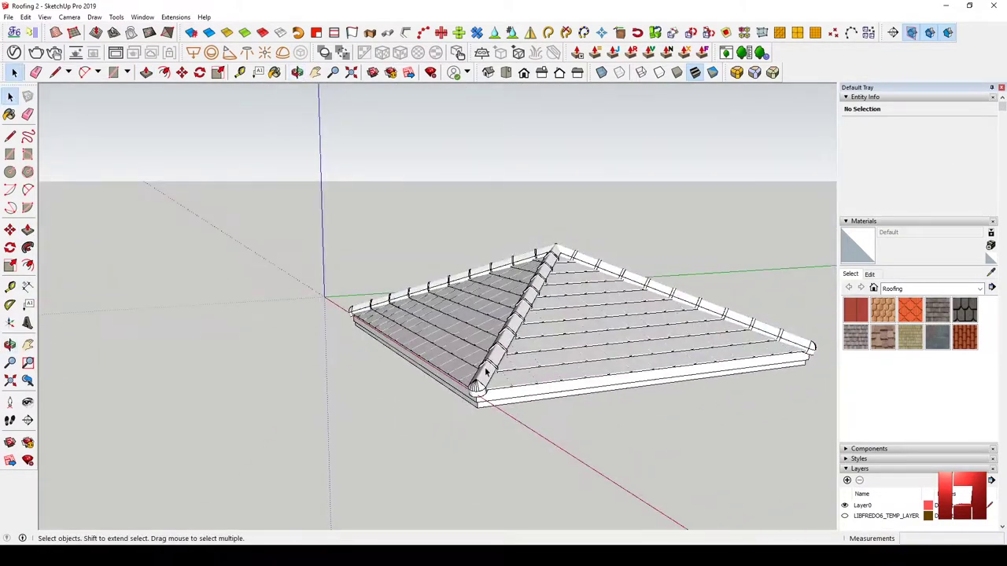
# Window-select all the roof pieces and make them one group
pyautogui.moveTo(264, 189)
pyautogui.mouseDown()
pyautogui.moveTo(755, 417)
pyautogui.moveTo(822, 412)
pyautogui.mouseUp()
pyautogui.moveTo(651, 353); pyautogui.dragTo(573, 328, button='middle')
pyautogui.scroll(3, 228, 348)
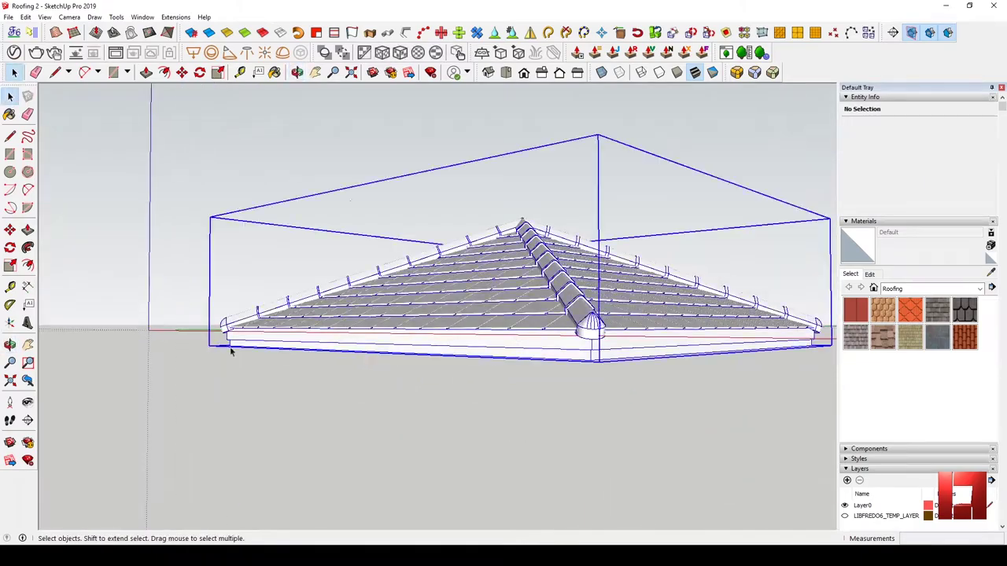
pyautogui.click(180, 328)
# Move the roof group 3000 mm straight up the blue axis
pyautogui.press('m')
pyautogui.scroll(2, 233, 346)
pyautogui.scroll(-3, 232, 346)
pyautogui.moveTo(232, 347); pyautogui.dragTo(348, 378, button='middle')
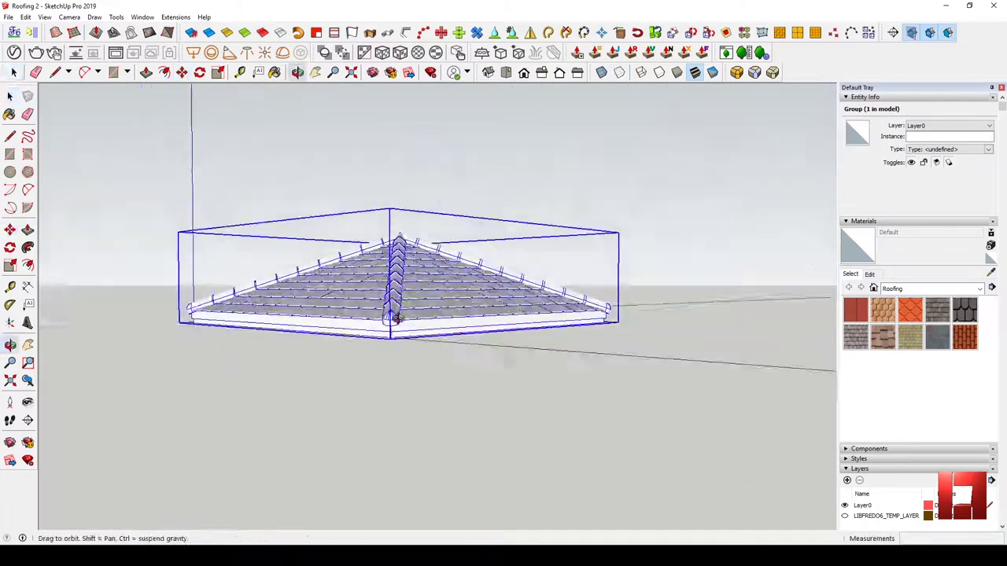
pyautogui.press('space')
pyautogui.keyDown('shift'); pyautogui.moveTo(319, 329); pyautogui.dragTo(394, 337, button='middle'); pyautogui.keyUp('shift')
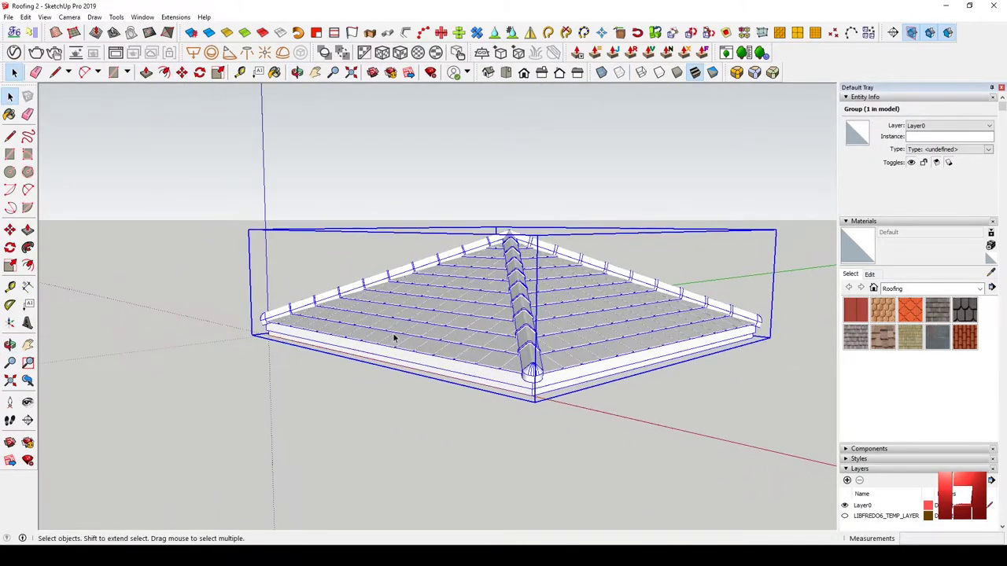
pyautogui.press('m')
pyautogui.click(275, 338)
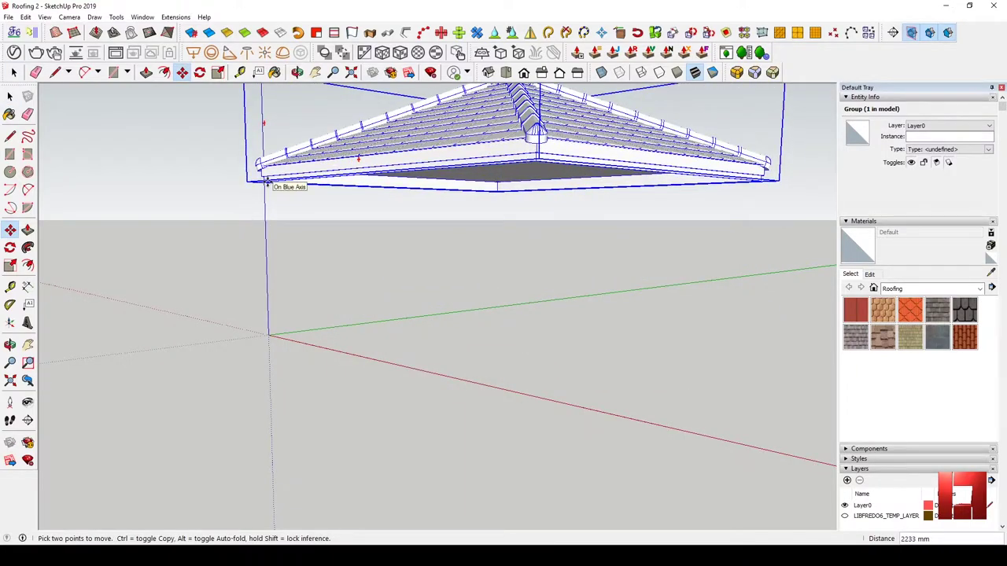
pyautogui.write('3000')
pyautogui.press('Return')
pyautogui.scroll(-2, 268, 183)
pyautogui.scroll(5, 226, 163)
# Draw a floor rectangle matching the roof footprint and move it down to the ground
pyautogui.press('r')
pyautogui.click(227, 163)
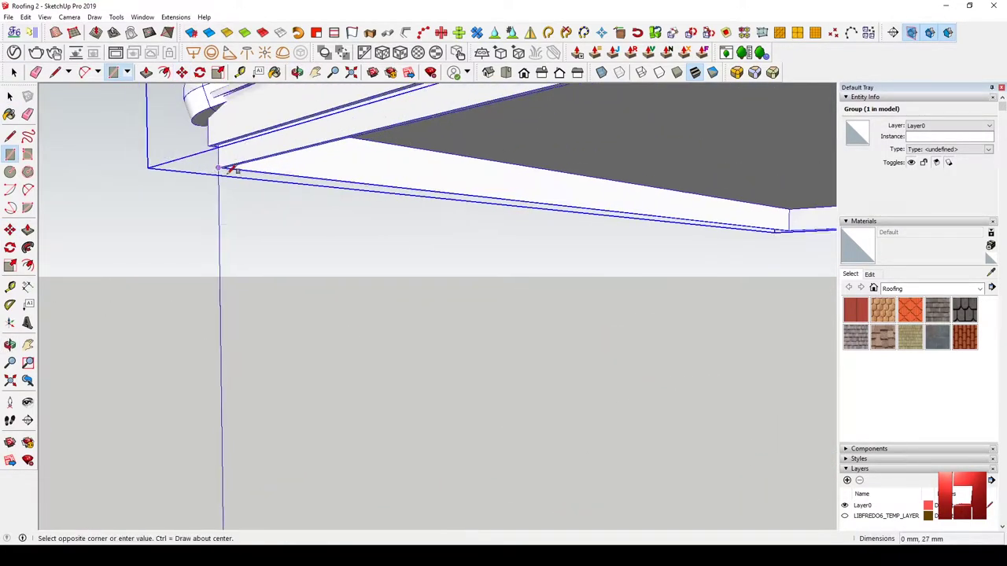
pyautogui.scroll(3, 449, 168)
pyautogui.click(512, 128)
pyautogui.moveTo(513, 128); pyautogui.dragTo(445, 155, button='middle')
pyautogui.press('space')
pyautogui.doubleClick(416, 153)
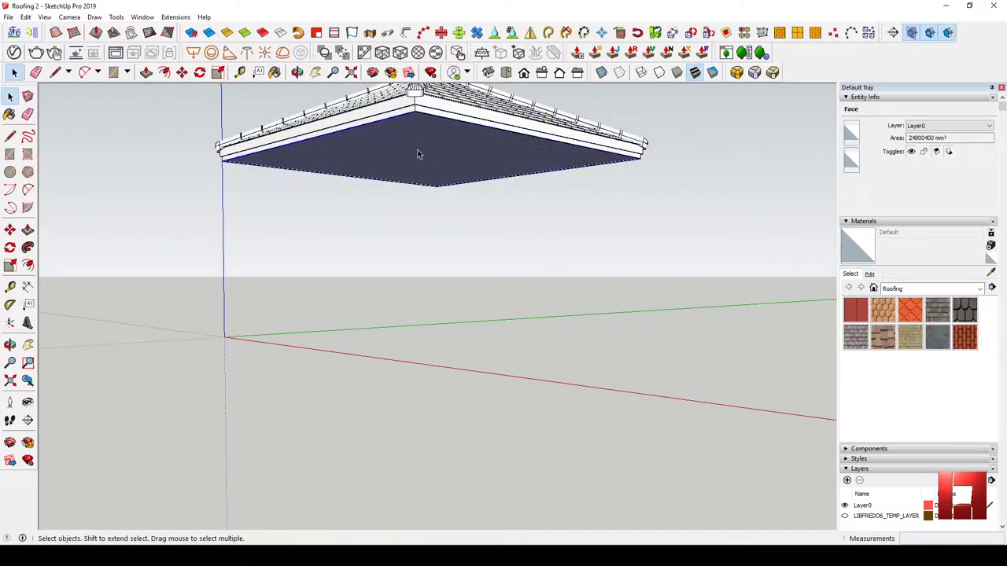
pyautogui.press('m')
pyautogui.click(436, 117)
pyautogui.click(281, 319)
pyautogui.moveTo(281, 320); pyautogui.dragTo(492, 409, button='middle')
# Draw a small square at one corner of the floor
pyautogui.press('space')
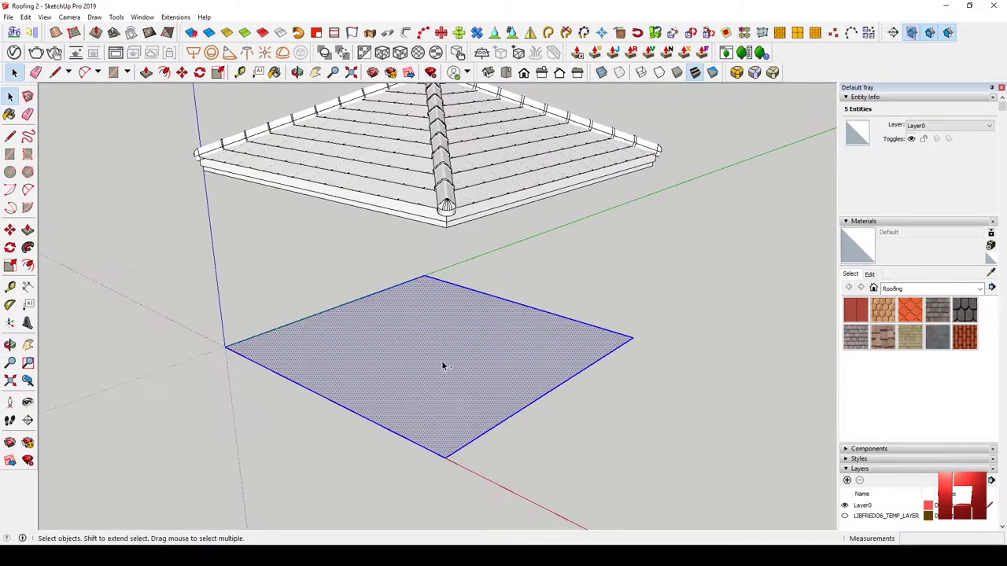
pyautogui.press('r')
pyautogui.click(393, 336)
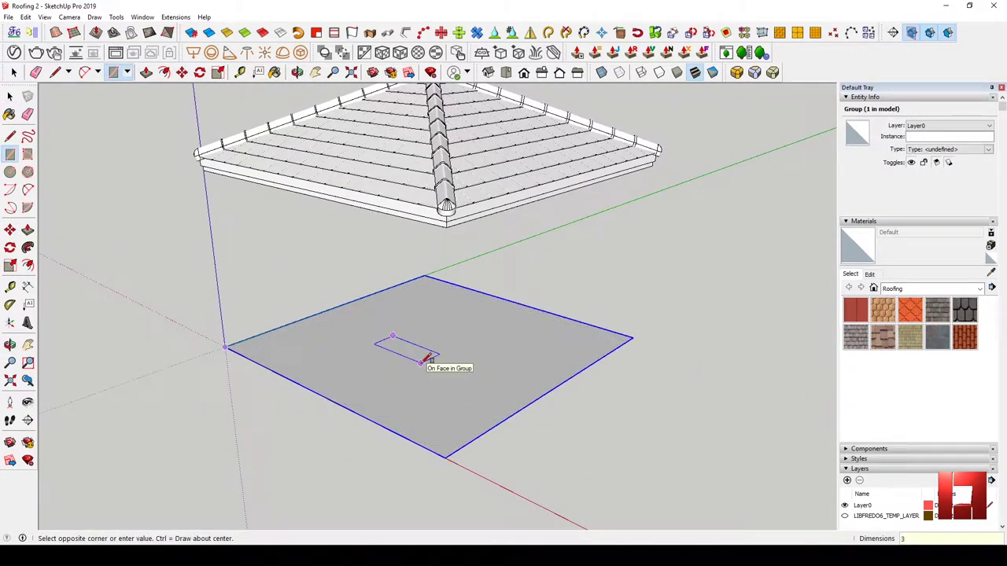
pyautogui.doubleClick(392, 341)
pyautogui.scroll(2, 386, 340)
pyautogui.press('m')
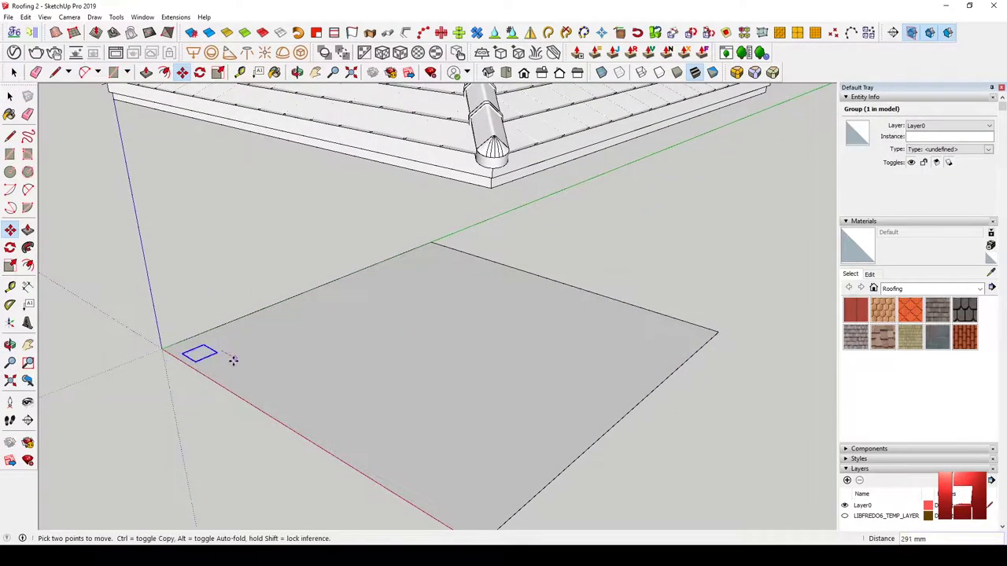
pyautogui.moveTo(232, 361); pyautogui.dragTo(262, 343, button='middle')
pyautogui.press('space')
# Make the corner square a component and mirror copies to the other three corners
pyautogui.rightClick(223, 324)
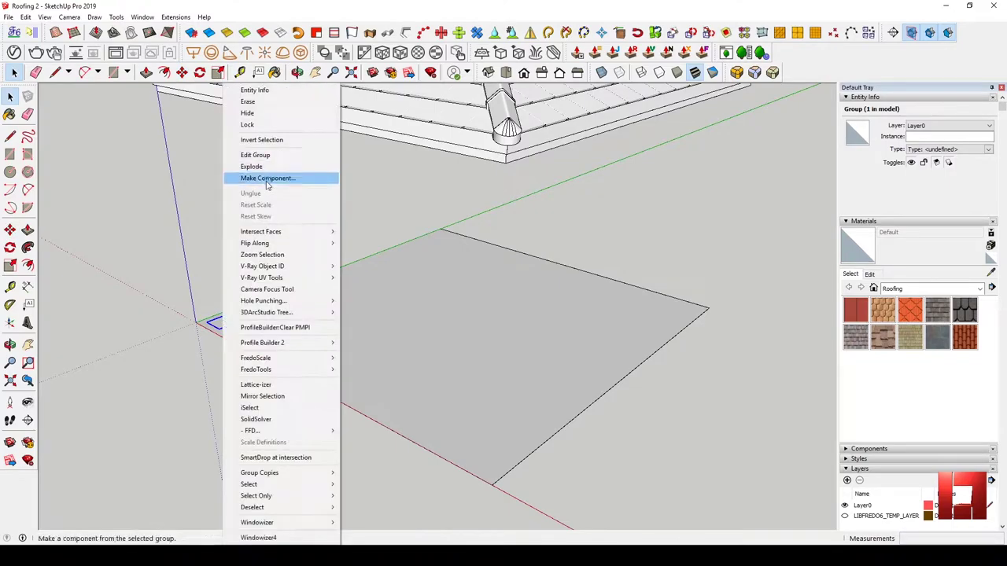
pyautogui.click(260, 176)
pyautogui.press('Return')
pyautogui.hotkey('shift', 'm')
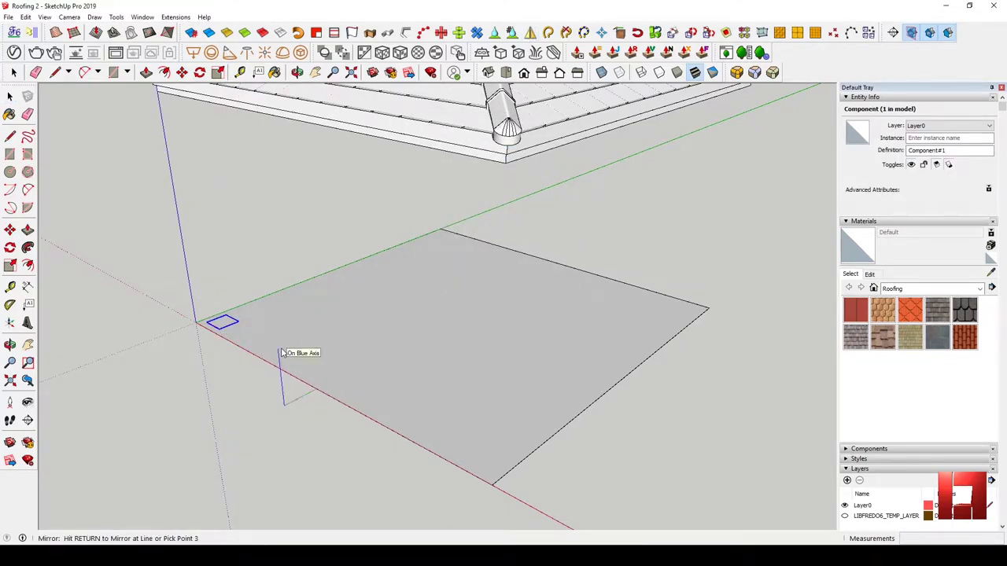
pyautogui.click(281, 354)
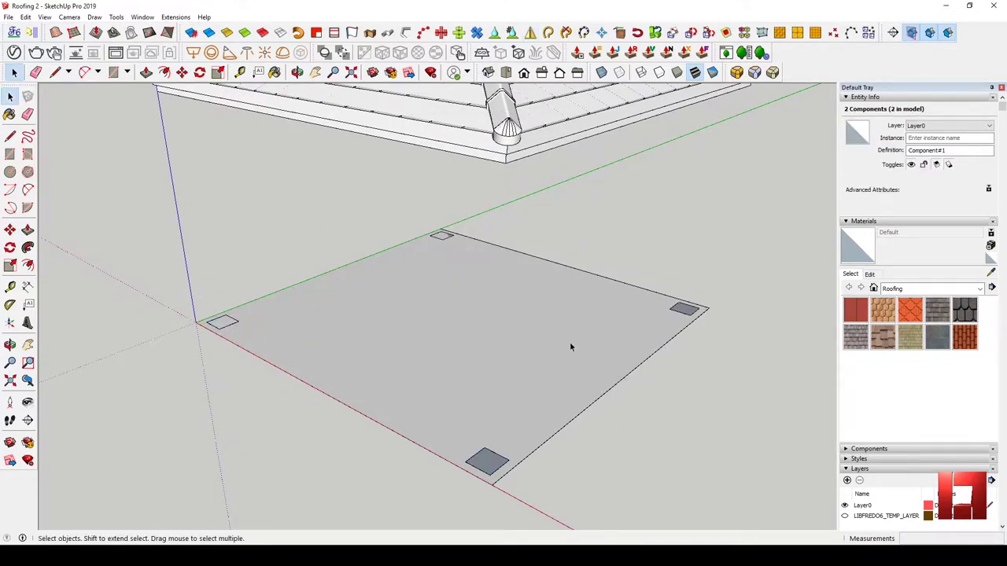
# Push/Pull the four corner squares up to the roof to form posts
pyautogui.moveTo(571, 347); pyautogui.dragTo(482, 459, button='middle')
pyautogui.press('p')
pyautogui.click(481, 459)
pyautogui.press('Escape')
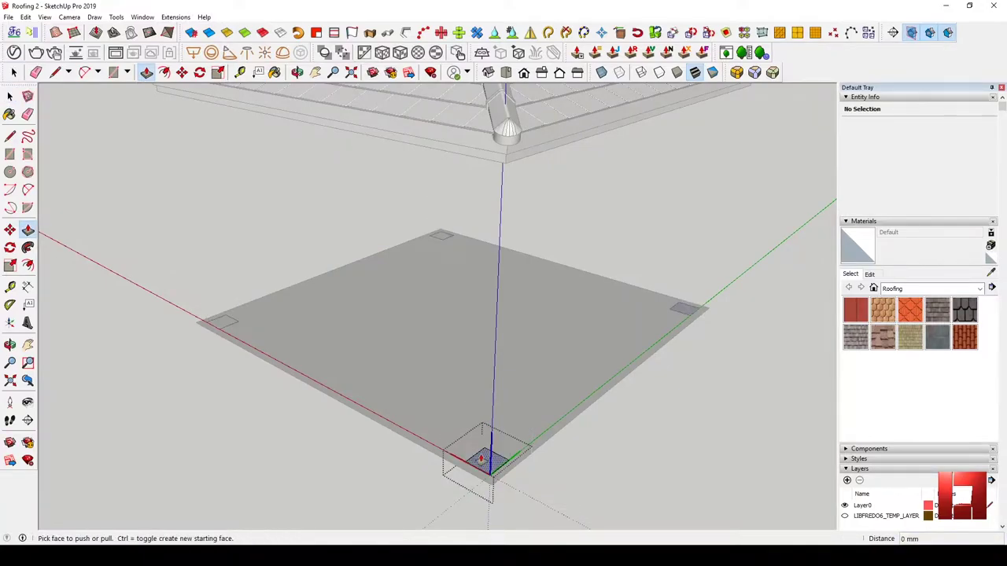
pyautogui.click(481, 459)
pyautogui.click(472, 375)
pyautogui.press('space')
pyautogui.moveTo(661, 288)
pyautogui.mouseDown(button='middle')
pyautogui.moveTo(480, 266)
pyautogui.moveTo(329, 278)
pyautogui.moveTo(347, 183)
pyautogui.moveTo(373, 252)
pyautogui.mouseUp(button='middle')
# Select the geometry at the top of a corner post
pyautogui.scroll(4, 305, 235)
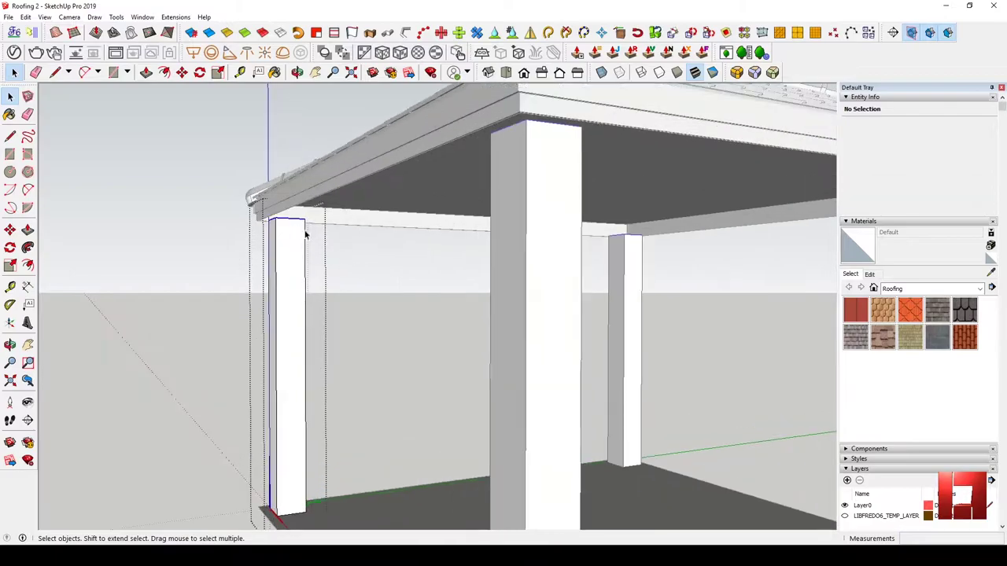
pyautogui.doubleClick(305, 234)
pyautogui.moveTo(305, 234)
pyautogui.mouseDown(button='middle')
pyautogui.moveTo(284, 238)
pyautogui.moveTo(315, 260)
pyautogui.moveTo(719, 352)
pyautogui.mouseUp(button='middle')
pyautogui.press('Escape')
pyautogui.scroll(-3, 349, 281)
pyautogui.scroll(5, 317, 225)
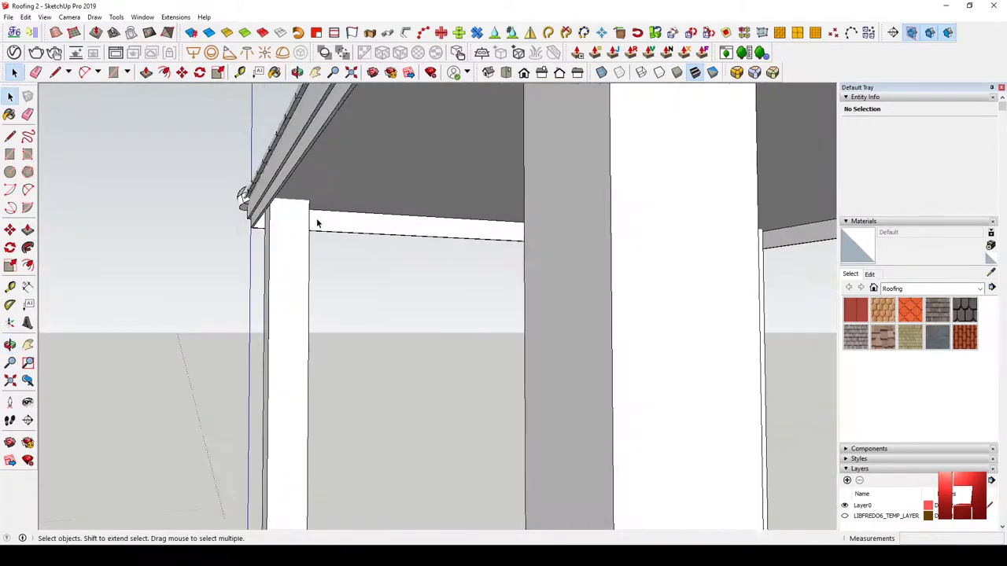
pyautogui.moveTo(180, 123); pyautogui.dragTo(422, 251)
# Draw a rectangle on the post, extrude it into a beam, and group it
pyautogui.press('p')
pyautogui.press('r')
pyautogui.click(308, 201)
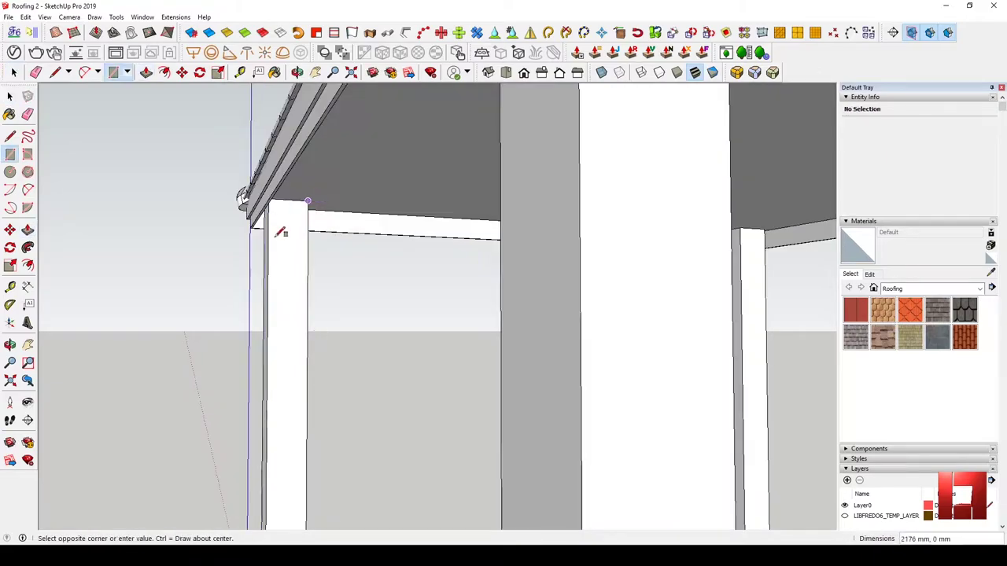
pyautogui.click(272, 246)
pyautogui.scroll(-3, 382, 296)
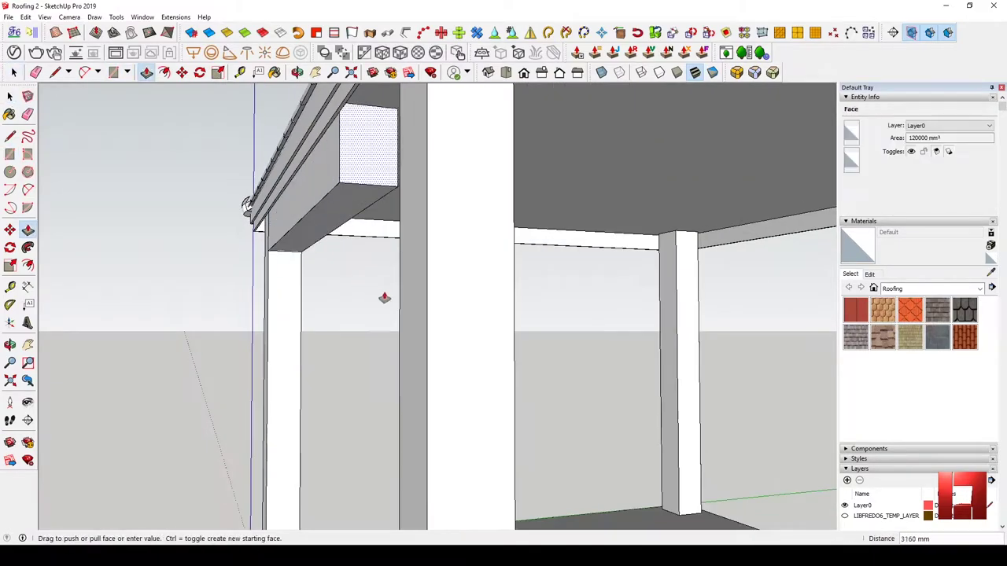
pyautogui.scroll(-3, 317, 270)
pyautogui.press('space')
pyautogui.moveTo(357, 227); pyautogui.dragTo(440, 236, button='middle')
pyautogui.hotkey('ctrl', 'g')
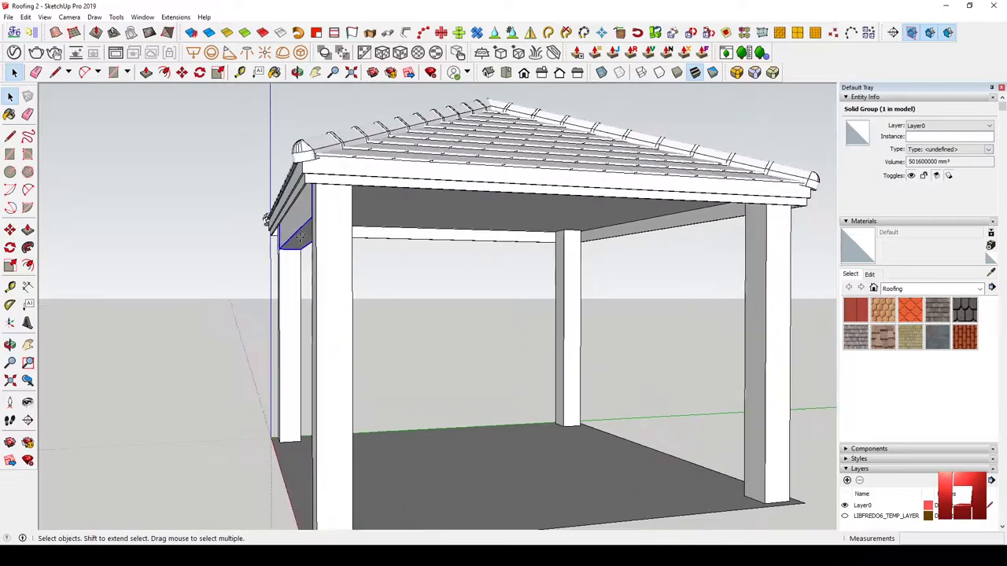
# Copy the beam group to the opposite side of the gazebo with Move+Ctrl
pyautogui.press('m')
pyautogui.click(239, 244)
pyautogui.press('ctrl')
pyautogui.click(706, 496)
pyautogui.press('space')
pyautogui.moveTo(706, 496); pyautogui.dragTo(555, 404, button='middle')
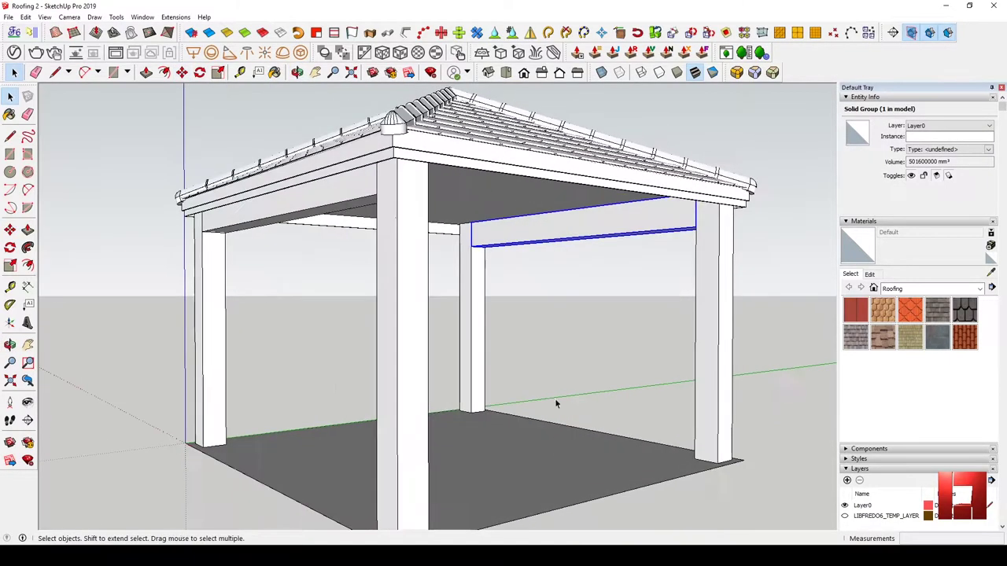
pyautogui.scroll(3, 422, 223)
pyautogui.scroll(2, 630, 228)
# Copy the corner brace piece to the next corner with Move+Ctrl
pyautogui.press('r')
pyautogui.click(621, 222)
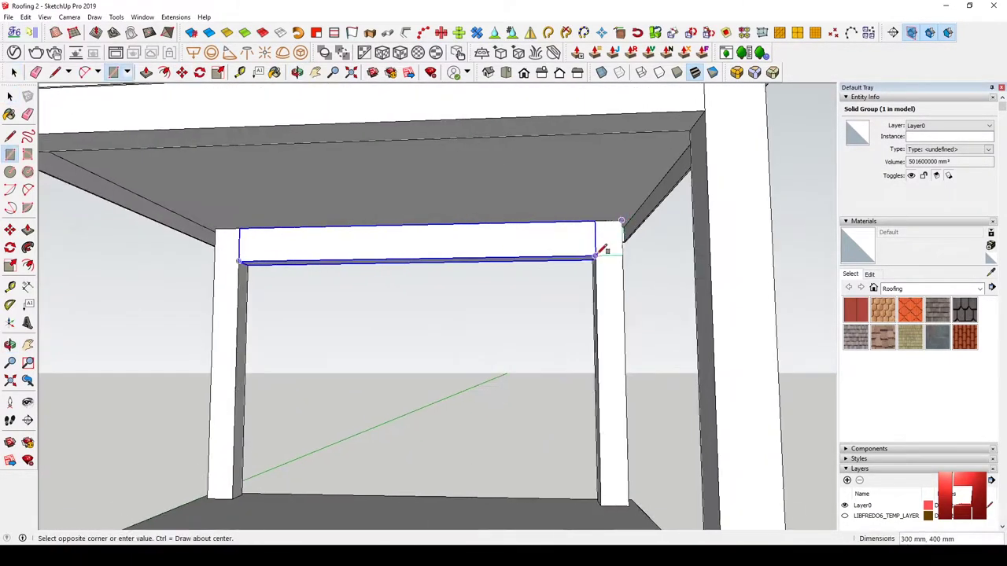
pyautogui.click(638, 224)
pyautogui.press('m')
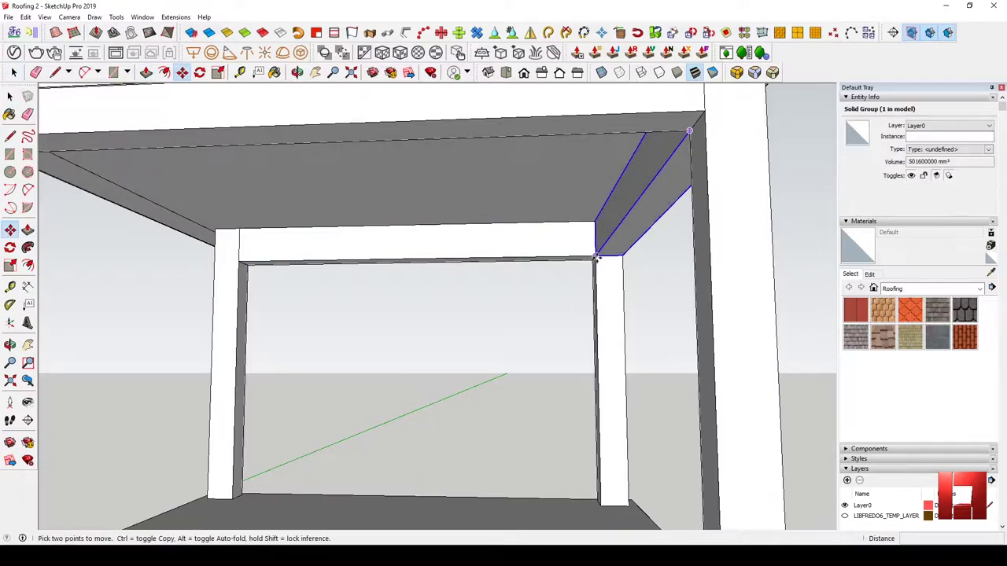
pyautogui.click(594, 255)
pyautogui.press('ctrl')
pyautogui.click(202, 315)
pyautogui.press('space')
pyautogui.scroll(-3, 201, 315)
pyautogui.scroll(-2, 299, 330)
# Push/Pull the floor face up into a raised base slab
pyautogui.press('p')
pyautogui.click(302, 330)
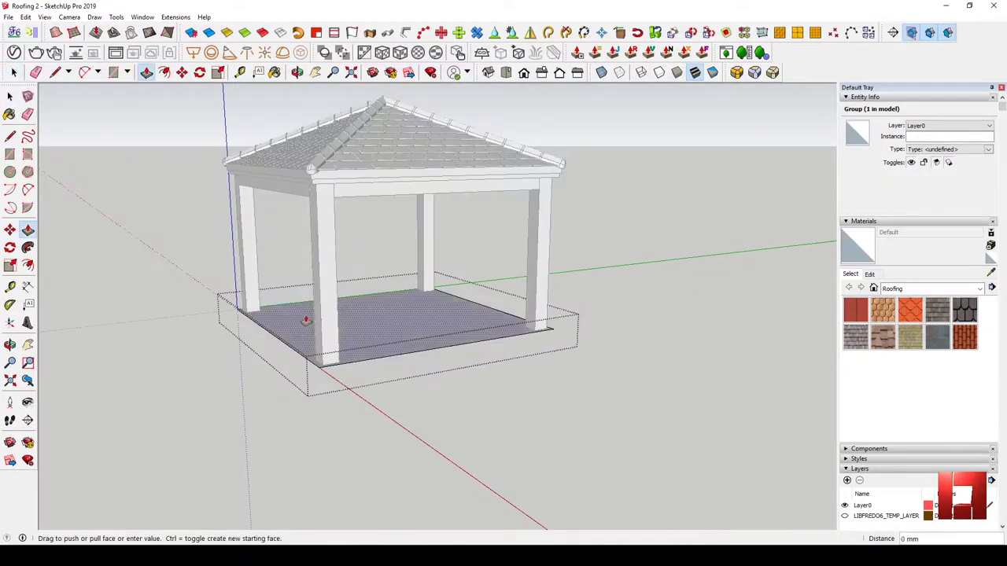
pyautogui.press('space')
# Select the whole model to check it, then clear the selection and review the gazebo
pyautogui.hotkey('ctrl', 'a')
pyautogui.press('m')
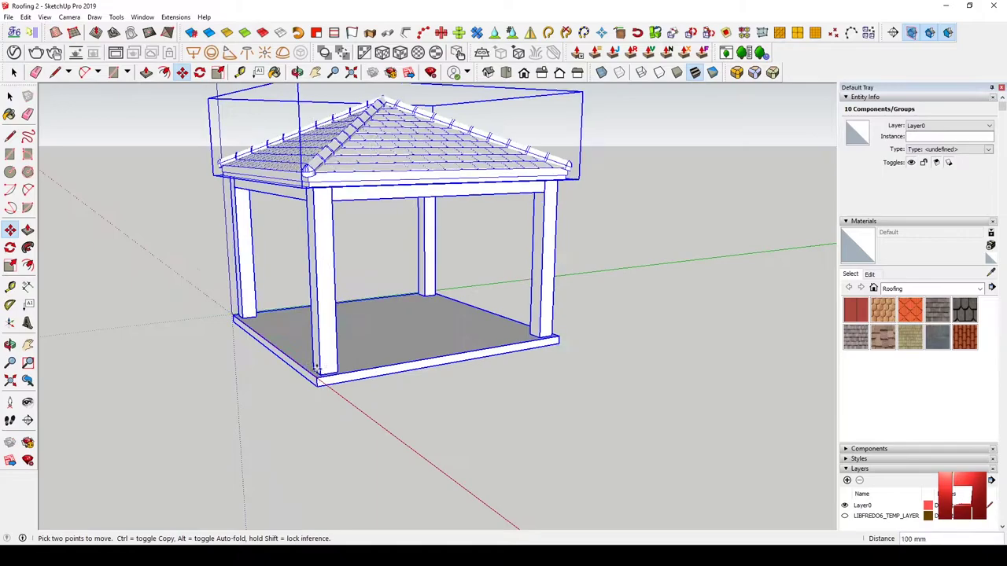
pyautogui.press('space')
pyautogui.moveTo(233, 314); pyautogui.dragTo(354, 328, button='middle')
pyautogui.click(366, 332)
pyautogui.scroll(-4, 346, 334)
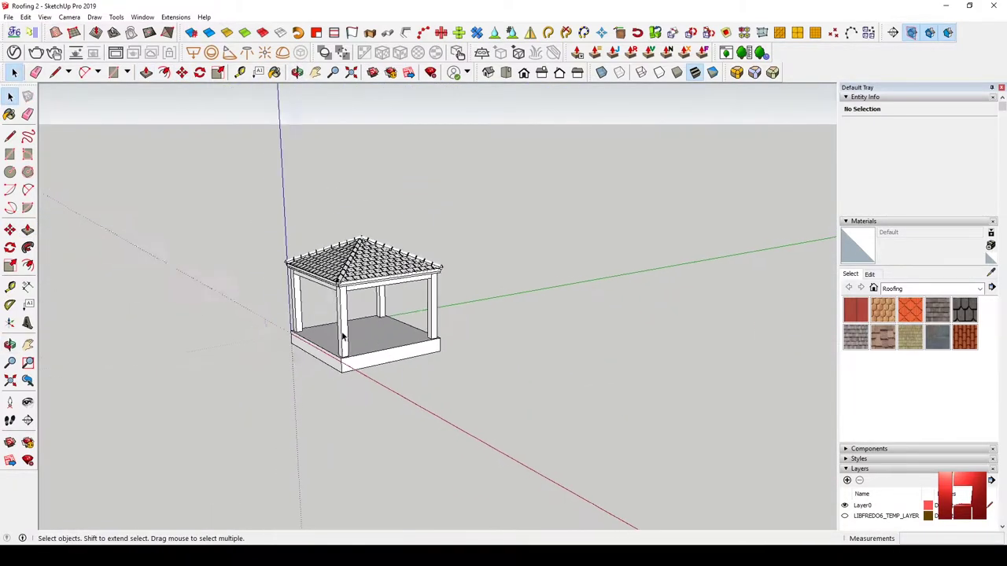
pyautogui.scroll(3, 349, 330)
pyautogui.scroll(1, 348, 330)
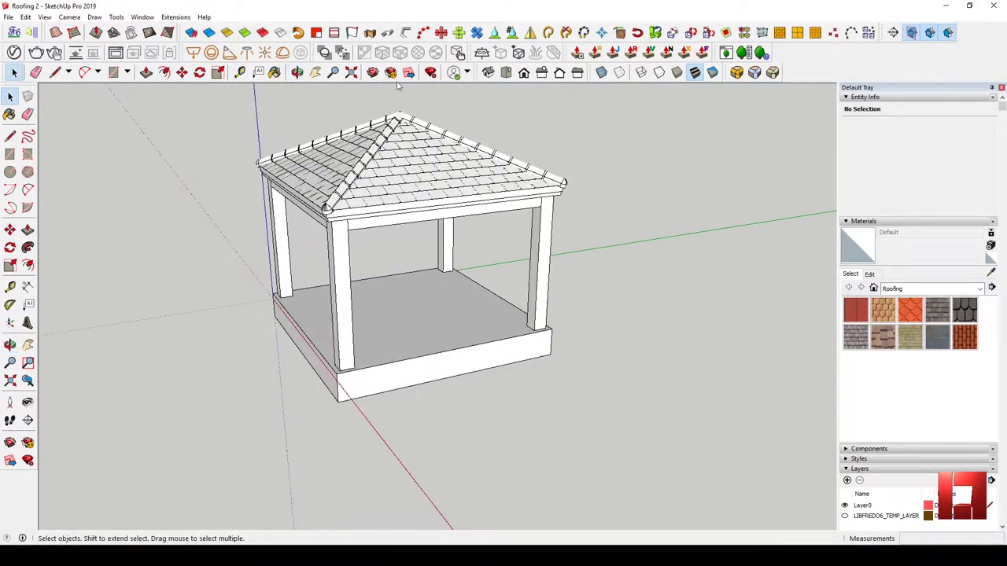
pyautogui.scroll(-2, 556, 327)
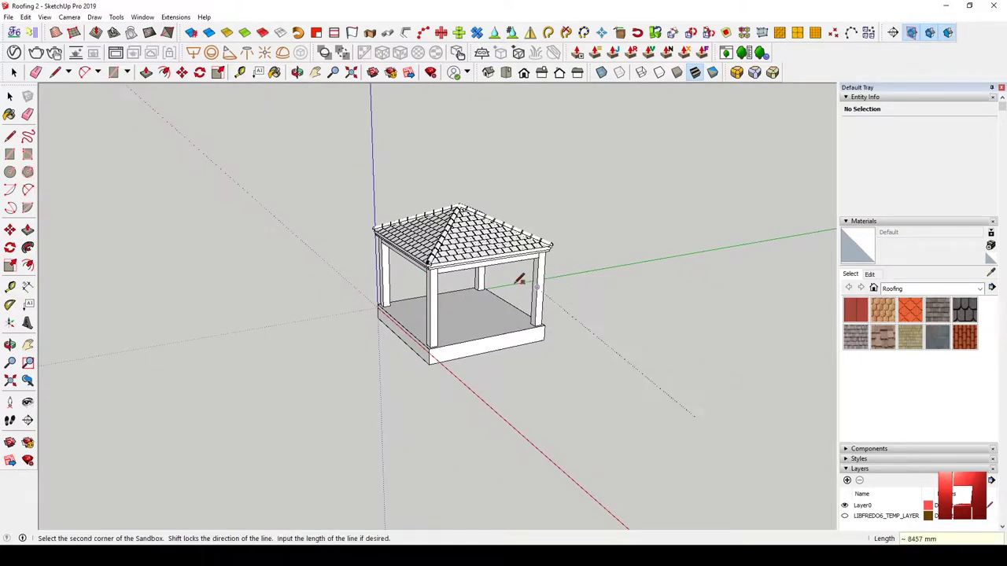
# Redraw the Sandbox From Scratch terrain grid as a large grid under the gazebo
pyautogui.click(345, 260)
pyautogui.moveTo(348, 259)
pyautogui.mouseDown(button='middle')
pyautogui.moveTo(703, 260)
pyautogui.moveTo(581, 411)
pyautogui.mouseUp(button='middle')
pyautogui.press('space')
pyautogui.hotkey('ctrl', 'z')
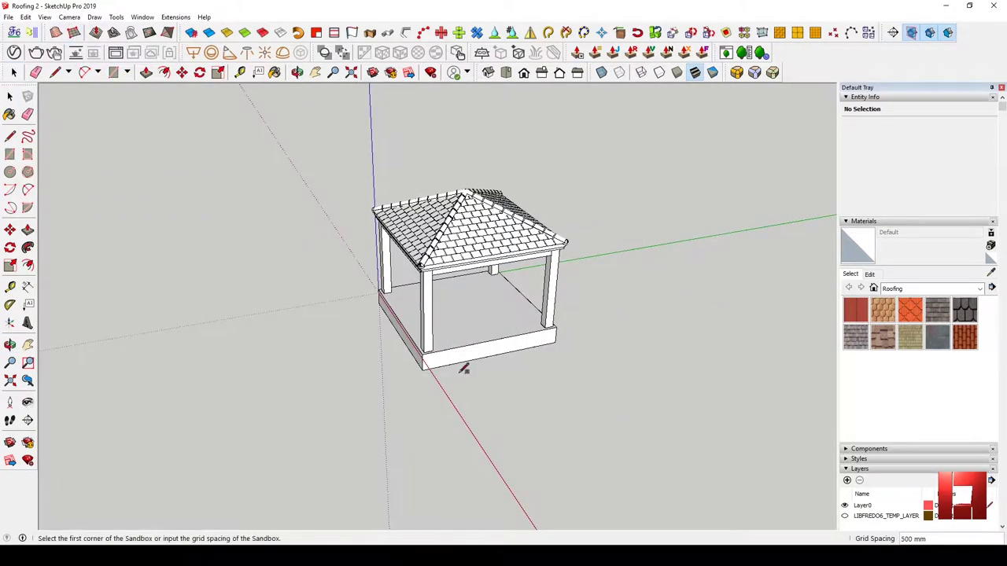
pyautogui.scroll(-2, 518, 400)
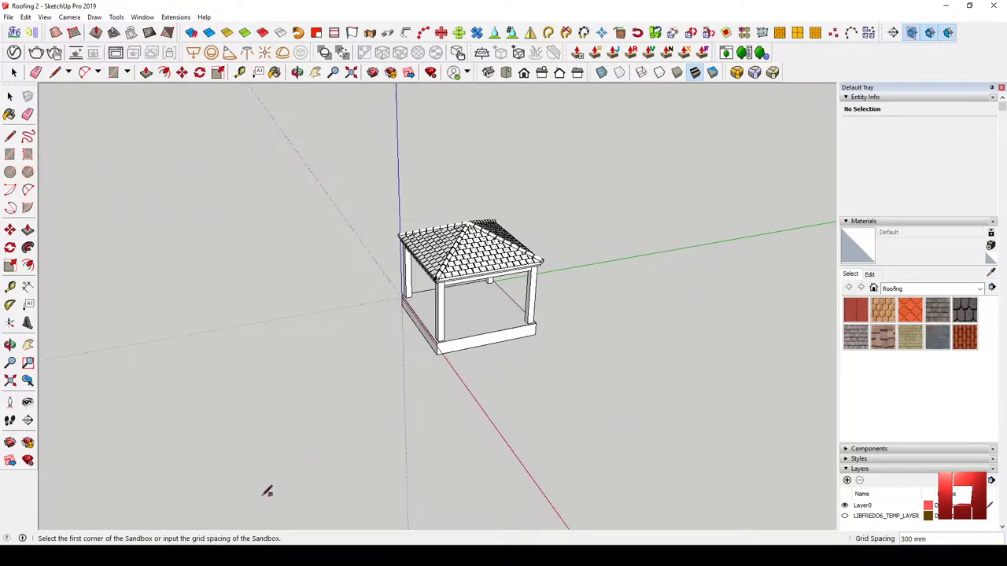
pyautogui.click(800, 366)
pyautogui.click(553, 195)
pyautogui.moveTo(553, 195)
pyautogui.mouseDown(button='middle')
pyautogui.moveTo(370, 297)
pyautogui.moveTo(492, 288)
pyautogui.moveTo(530, 382)
pyautogui.mouseUp(button='middle')
# Push/Pull a small rectangle up into a post and stretch it into a long low wall
pyautogui.press('r')
pyautogui.press('p')
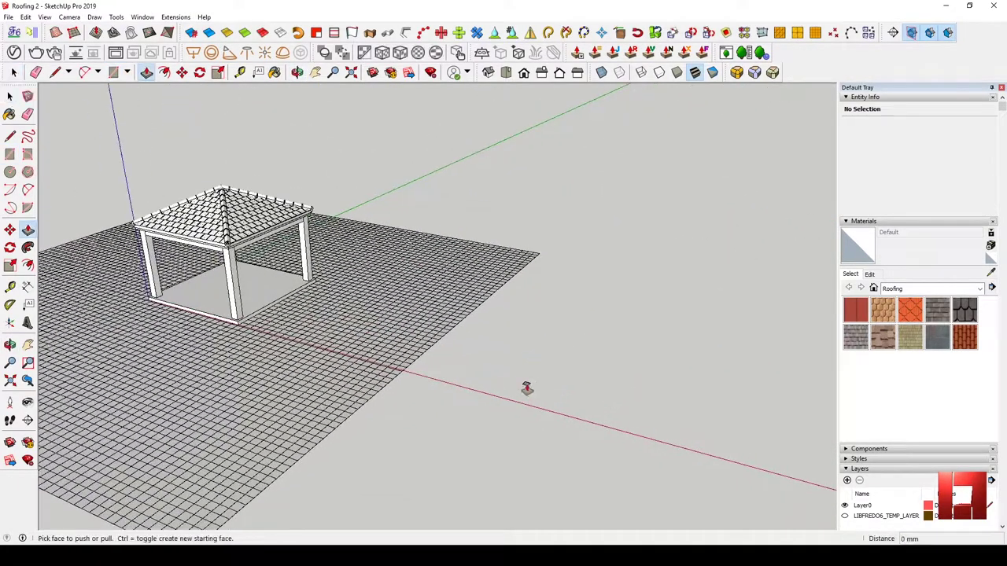
pyautogui.moveTo(526, 386); pyautogui.dragTo(527, 343)
pyautogui.moveTo(527, 343)
pyautogui.mouseDown(button='middle')
pyautogui.moveTo(359, 366)
pyautogui.moveTo(297, 350)
pyautogui.mouseUp(button='middle')
pyautogui.moveTo(297, 350)
pyautogui.mouseDown()
pyautogui.moveTo(493, 378)
pyautogui.moveTo(415, 472)
pyautogui.mouseUp()
# Extend a second wall leg from the end of the first wall
pyautogui.press('space')
pyautogui.click(489, 378)
pyautogui.scroll(1, 489, 376)
pyautogui.press('m')
pyautogui.press('space')
pyautogui.scroll(-1, 476, 374)
pyautogui.press('p')
pyautogui.moveTo(415, 472); pyautogui.dragTo(674, 490, button='middle')
# Move the wall group into place around the gazebo
pyautogui.press('space')
pyautogui.click(607, 349)
pyautogui.press('m')
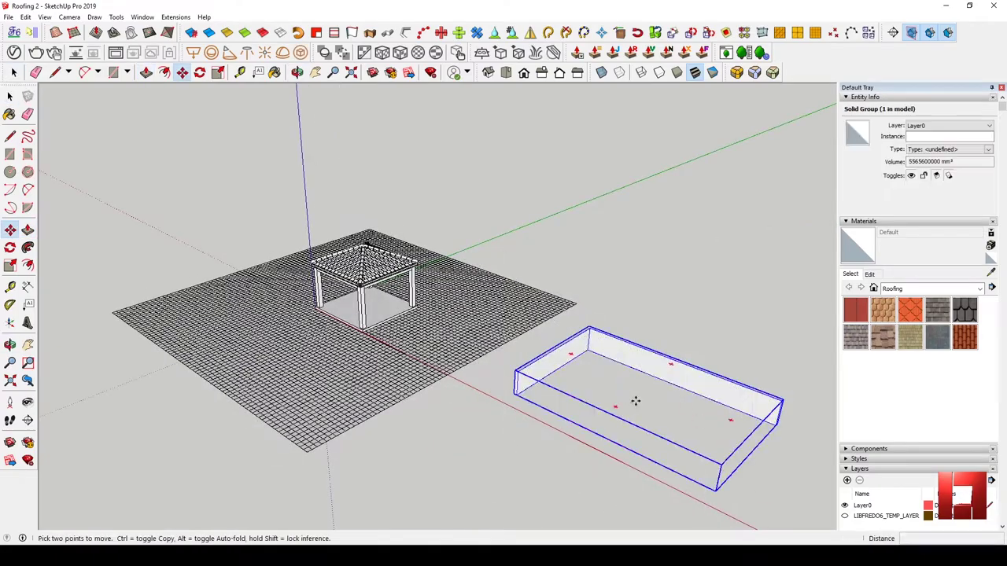
pyautogui.click(634, 400)
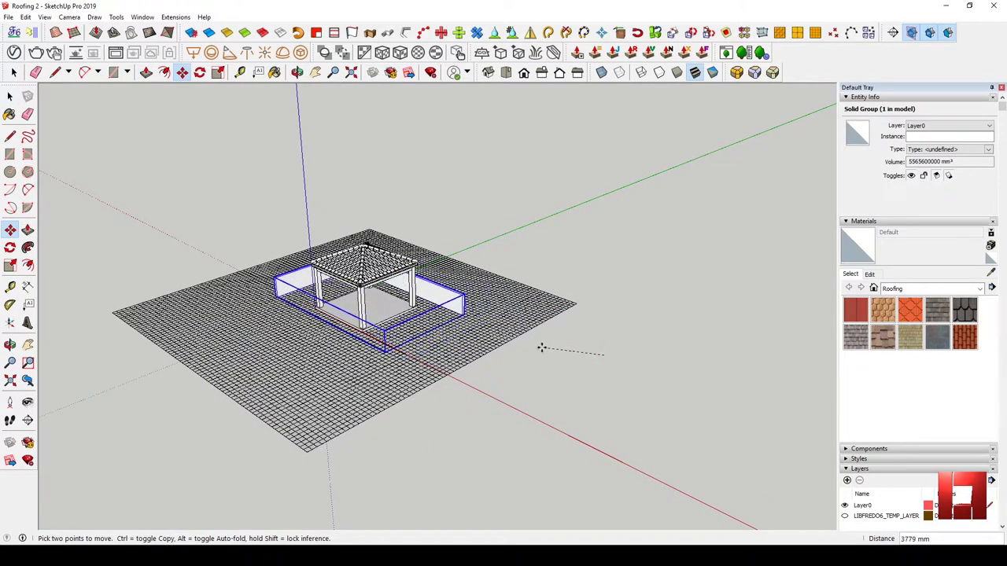
pyautogui.click(541, 347)
# Orbit to a lower angle to inspect the walled gazebo
pyautogui.press('space')
pyautogui.scroll(3, 542, 347)
pyautogui.moveTo(541, 347)
pyautogui.mouseDown(button='middle')
pyautogui.moveTo(393, 236)
pyautogui.moveTo(244, 307)
pyautogui.moveTo(450, 285)
pyautogui.moveTo(297, 285)
pyautogui.moveTo(346, 236)
pyautogui.moveTo(387, 214)
pyautogui.moveTo(383, 227)
pyautogui.mouseUp(button='middle')
pyautogui.scroll(-2, 394, 236)
pyautogui.press('p')
pyautogui.press('space')
pyautogui.press('p')
pyautogui.scroll(2, 347, 236)
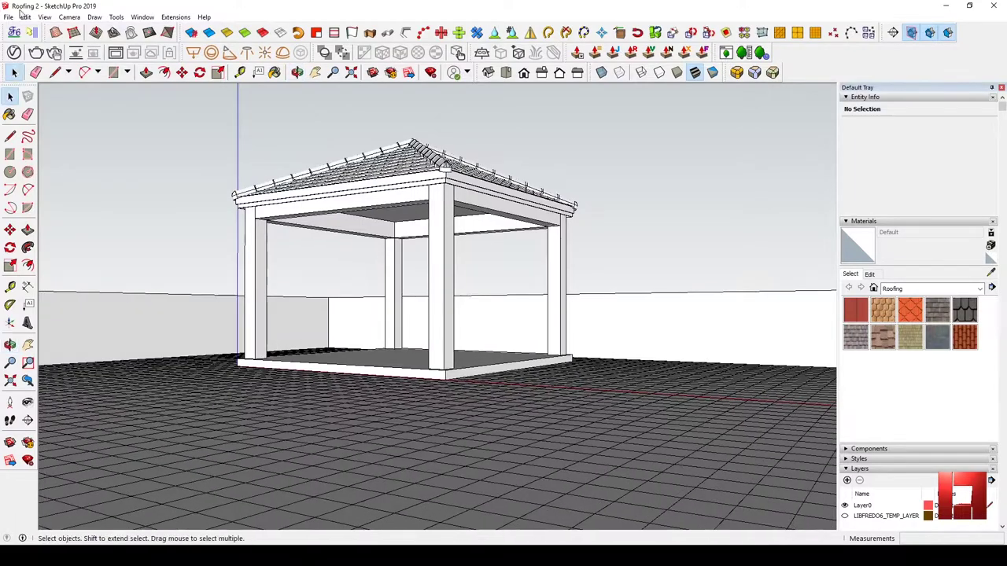
# Switch the camera to Two-Point Perspective and add Scene 1, saving as a new style
pyautogui.click(45, 16)
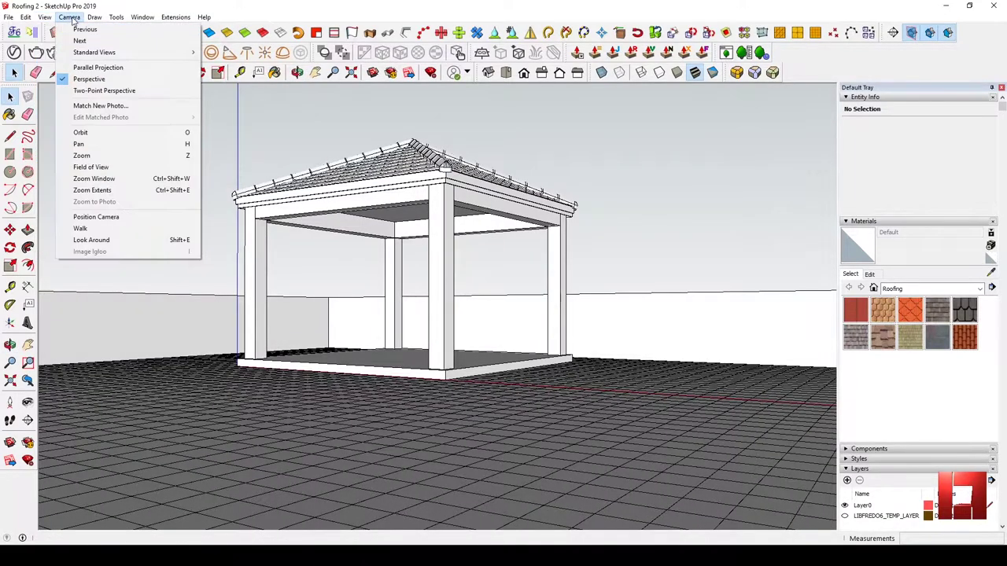
pyautogui.click(94, 94)
pyautogui.click(45, 17)
pyautogui.click(203, 195)
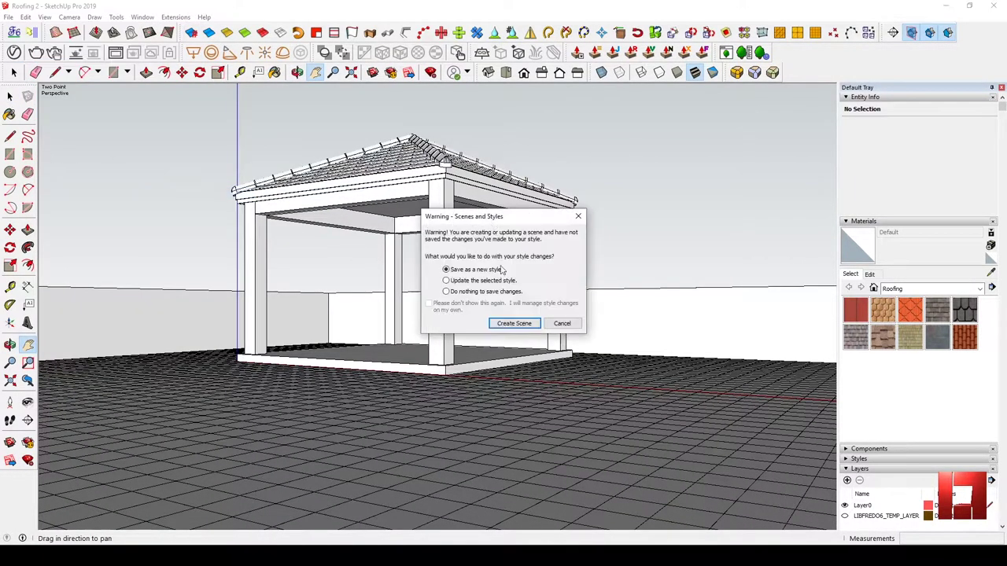
pyautogui.click(512, 320)
pyautogui.moveTo(321, 199)
pyautogui.mouseDown()
pyautogui.moveTo(449, 189)
pyautogui.moveTo(71, 18)
pyautogui.mouseUp()
# Zoom closer to the gazebo, add Scene 2, and compare the Scene 1 and Scene 2 views
pyautogui.press('z')
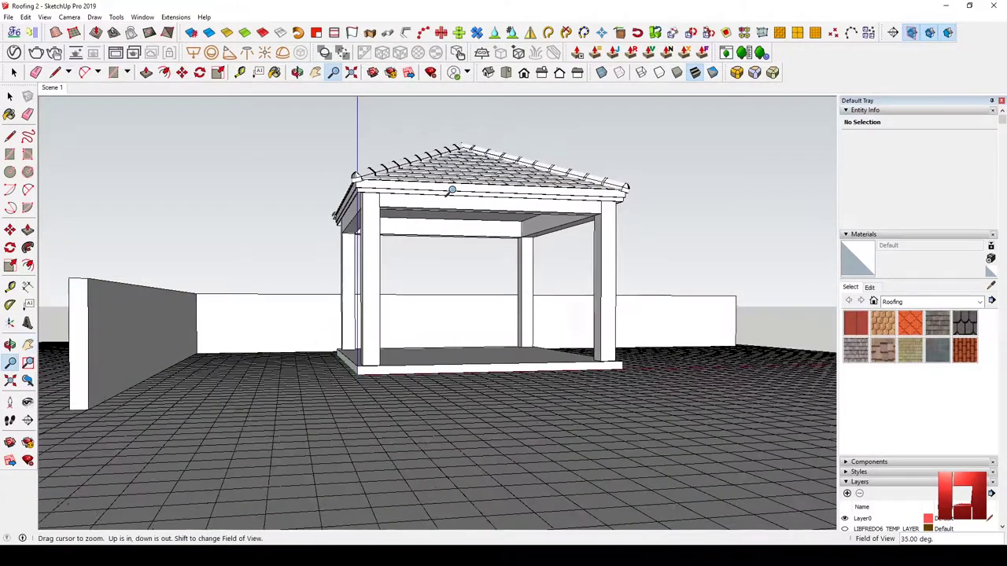
pyautogui.click(45, 17)
pyautogui.click(169, 193)
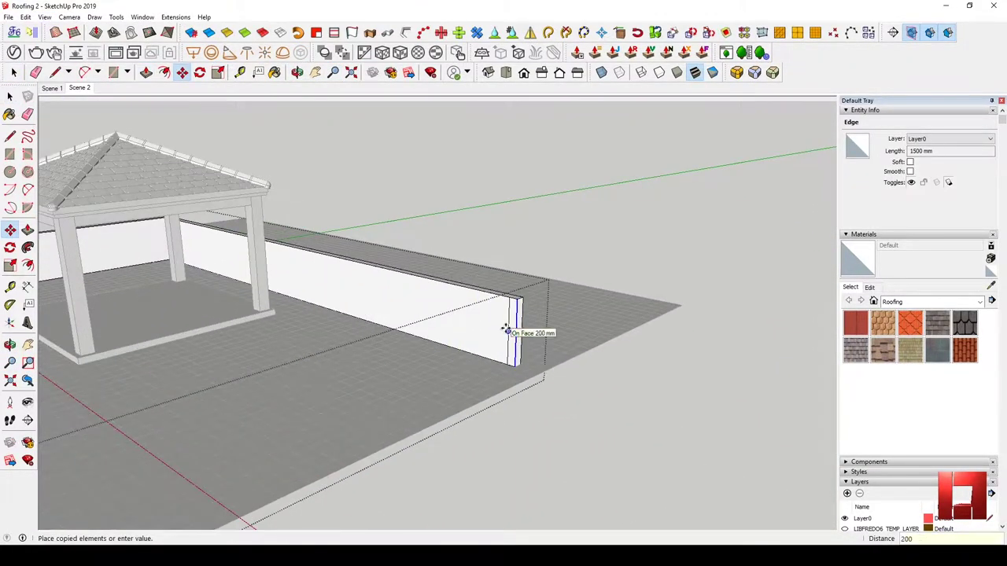
pyautogui.click(51, 88)
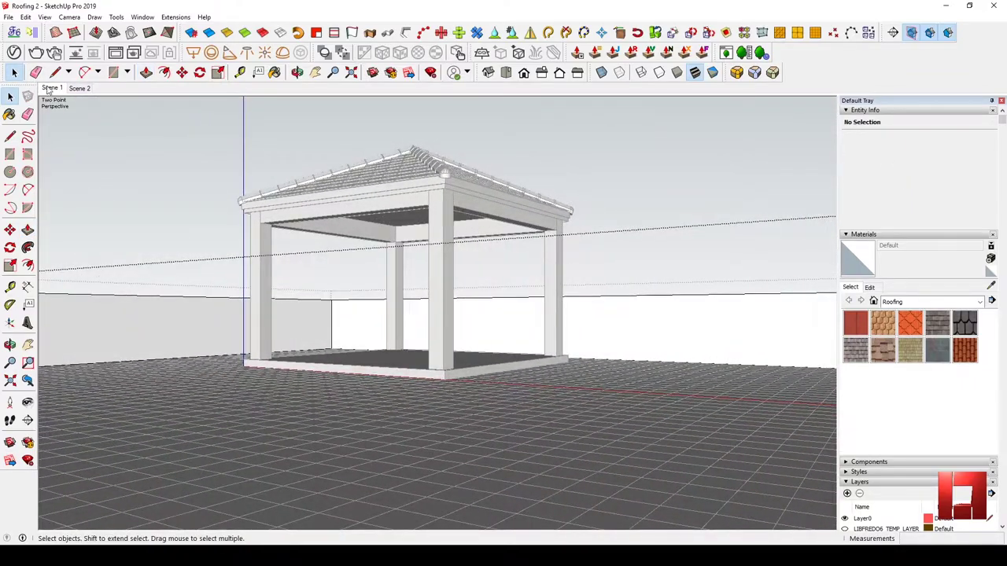
pyautogui.click(80, 88)
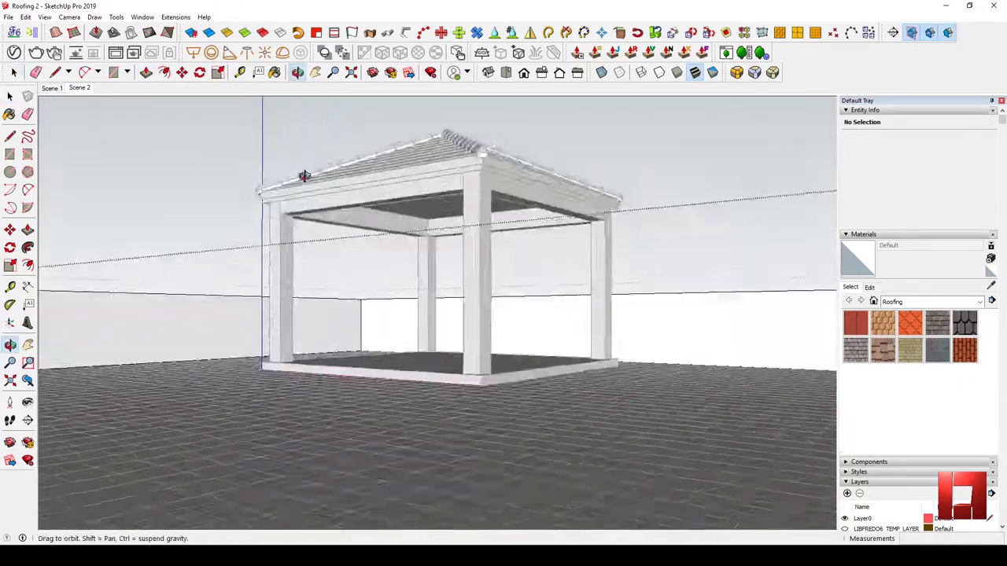
pyautogui.moveTo(331, 236); pyautogui.dragTo(422, 193, button='middle')
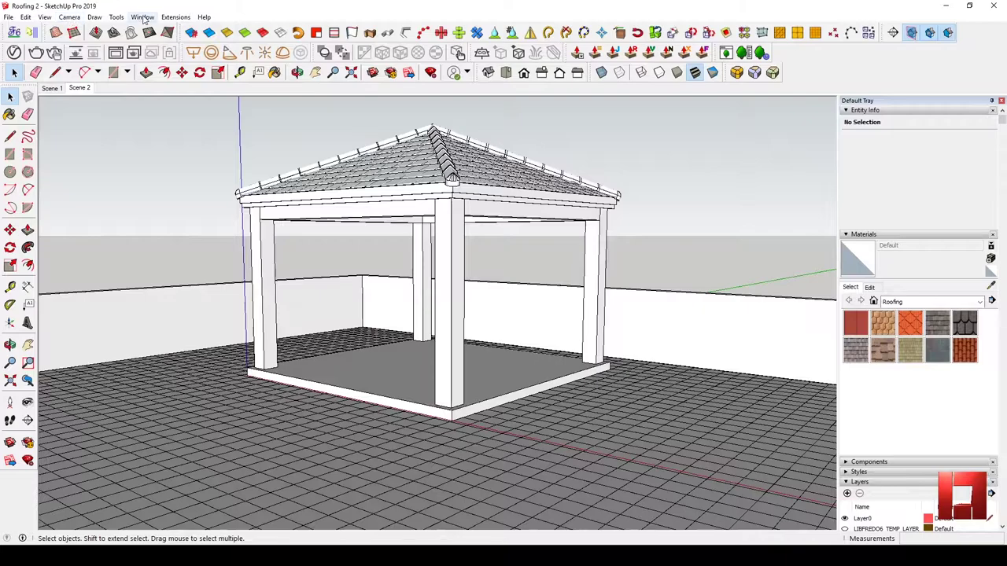
# Check the scene transitions in Model Info > Animation, then return to Scene 2
pyautogui.click(142, 17)
pyautogui.click(161, 81)
pyautogui.press('Escape')
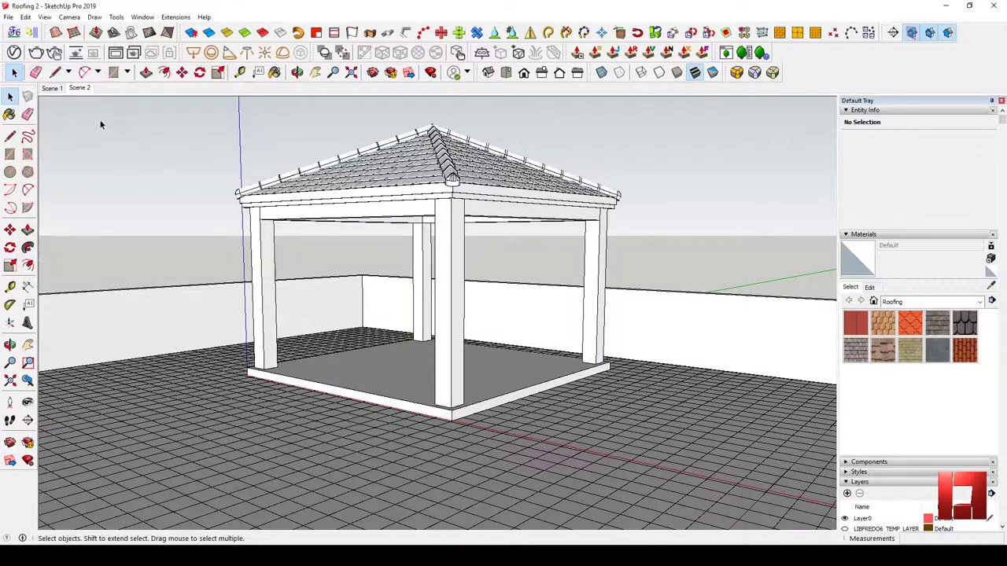
pyautogui.click(143, 16)
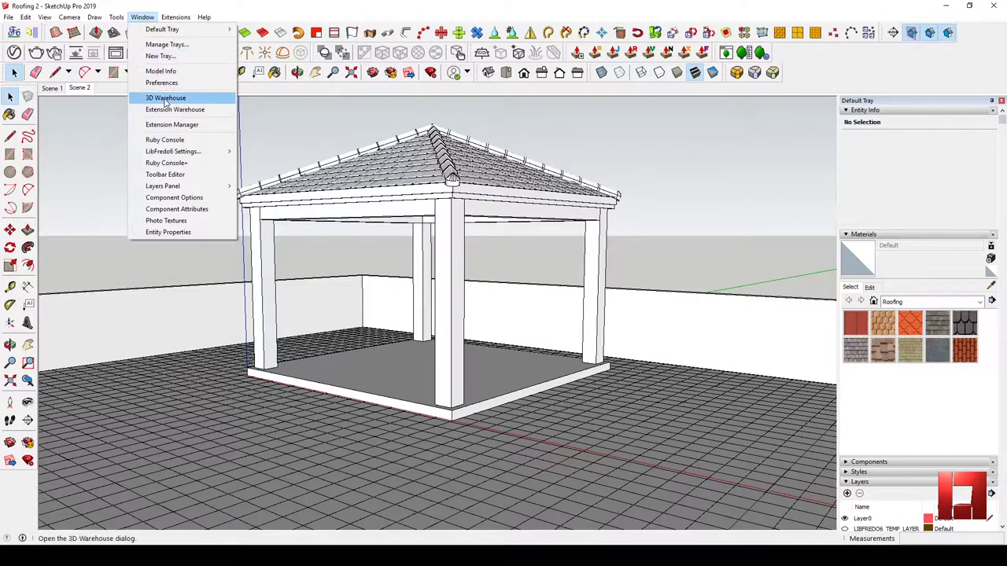
pyautogui.click(160, 71)
pyautogui.press('Escape')
pyautogui.click(79, 89)
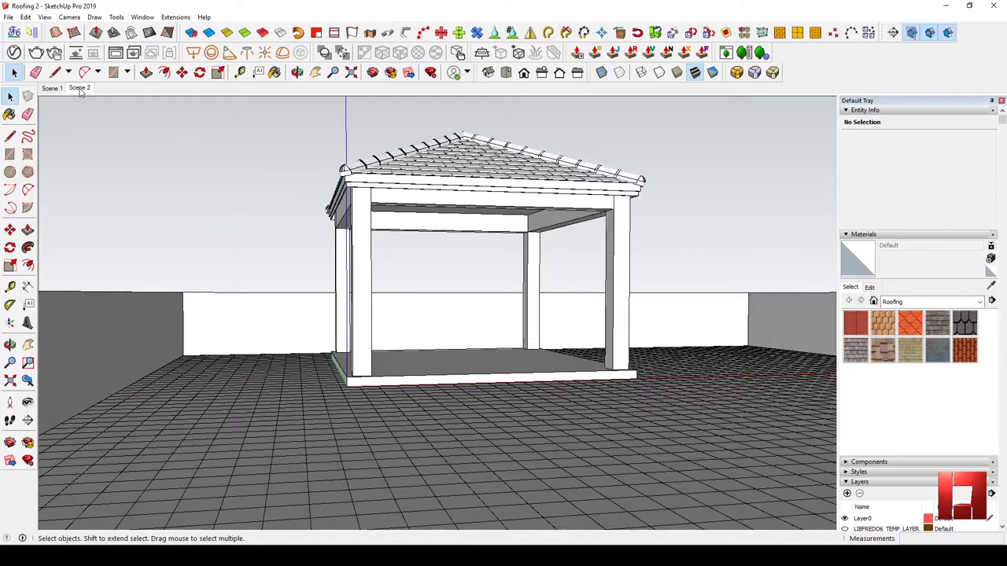
# Smoove terrain bumps in front of and to the right of the gazebo
pyautogui.scroll(-5, 624, 301)
pyautogui.moveTo(624, 302); pyautogui.dragTo(349, 370, button='middle')
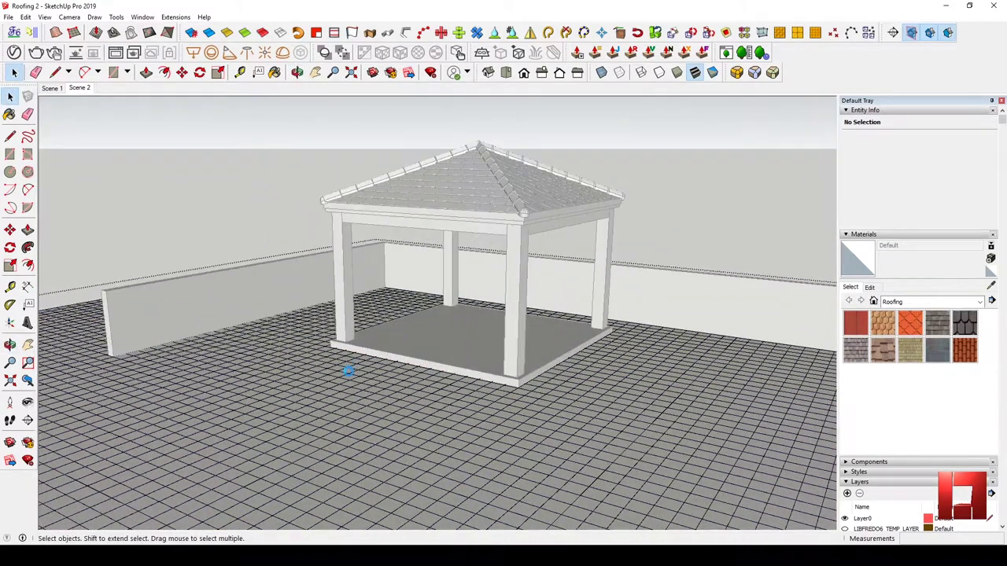
pyautogui.scroll(3, 318, 336)
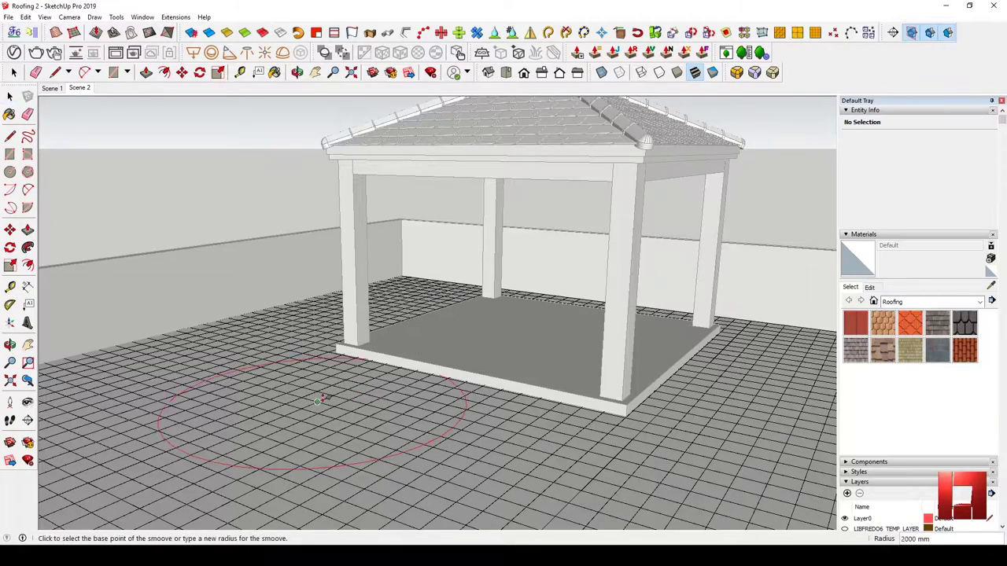
pyautogui.click(318, 401)
pyautogui.click(318, 393)
pyautogui.click(389, 360)
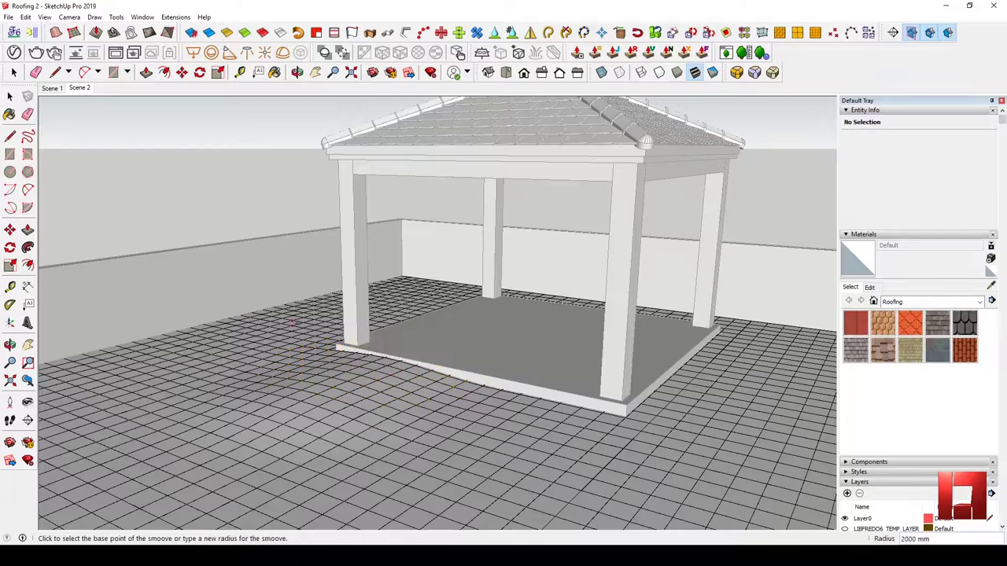
pyautogui.click(292, 321)
pyautogui.click(688, 410)
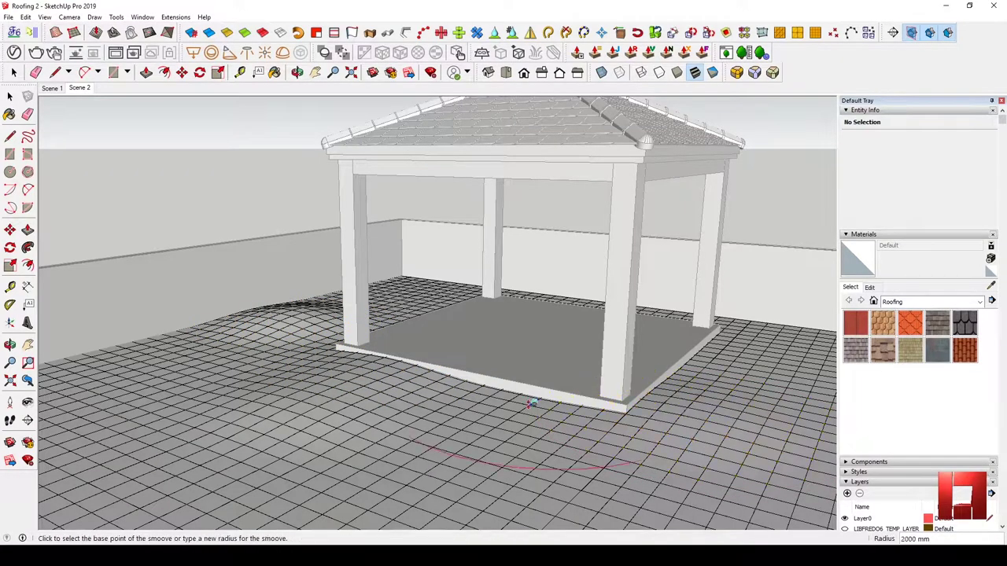
pyautogui.click(724, 346)
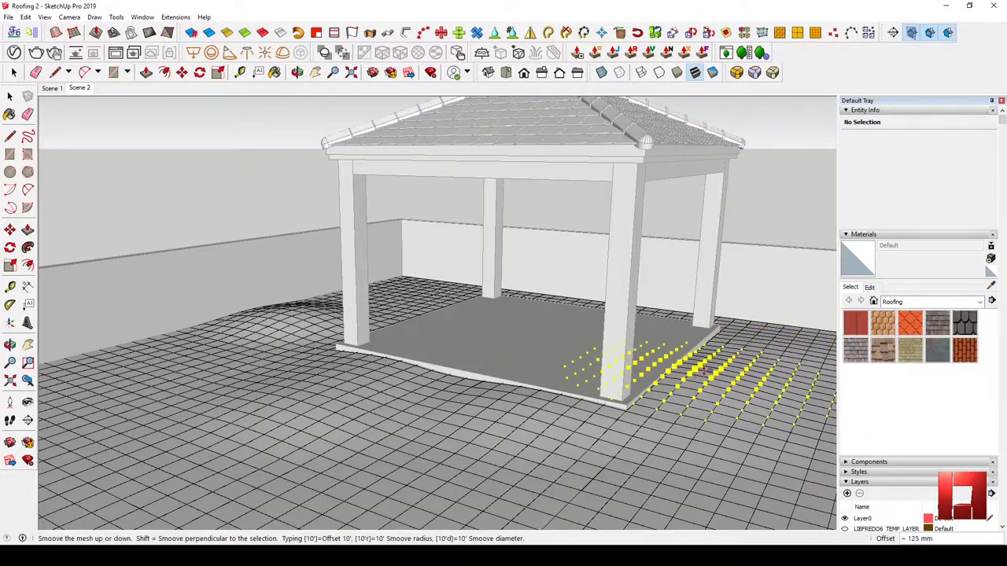
pyautogui.click(724, 339)
# Raise more Smoove bumps on the left side by the wall and at the front left
pyautogui.moveTo(724, 338); pyautogui.dragTo(414, 340, button='middle')
pyautogui.click(330, 310)
pyautogui.click(318, 272)
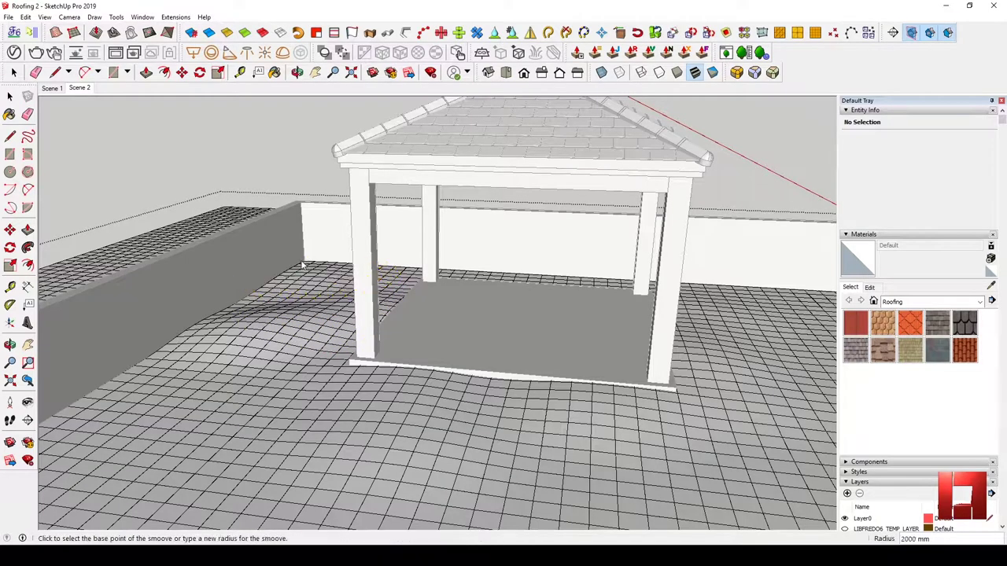
pyautogui.click(299, 266)
pyautogui.click(273, 281)
pyautogui.click(271, 279)
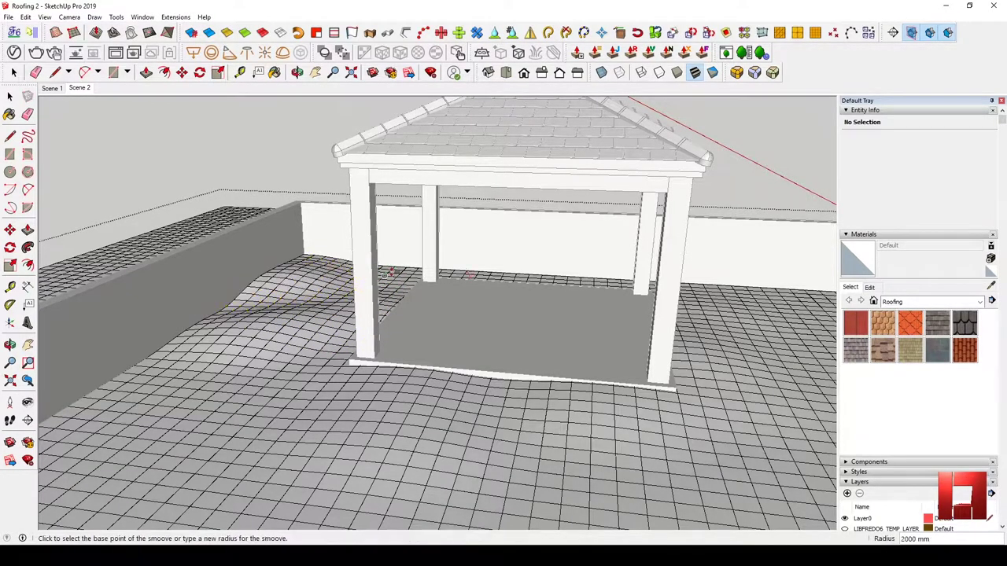
pyautogui.click(397, 262)
pyautogui.moveTo(397, 263); pyautogui.dragTo(264, 354, button='middle')
pyautogui.click(264, 358)
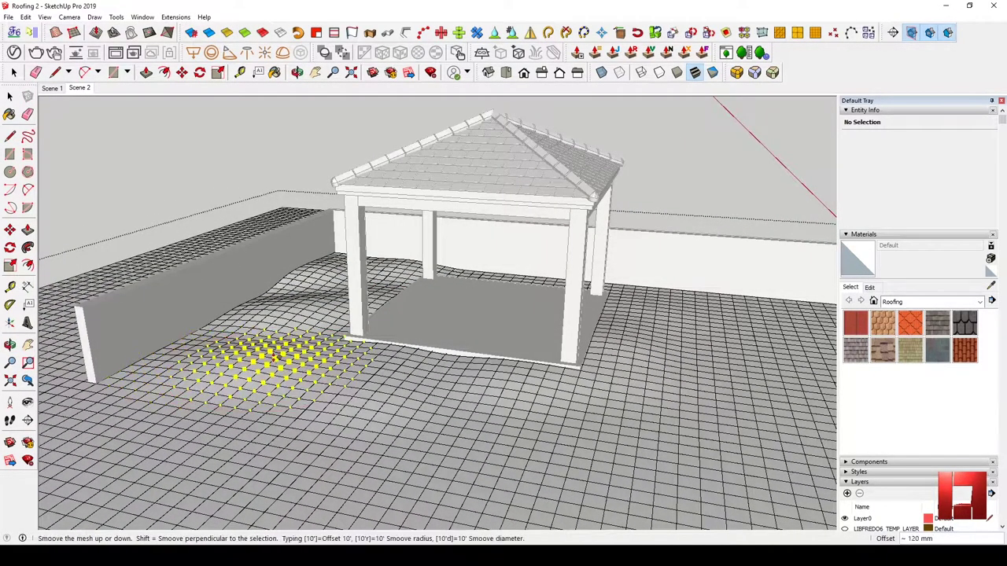
pyautogui.click(616, 283)
pyautogui.click(52, 88)
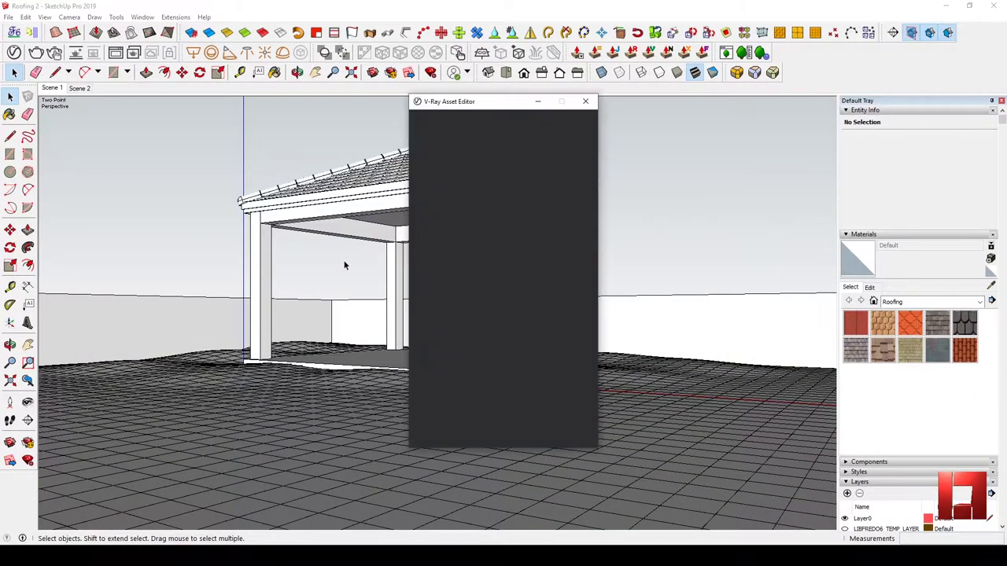
# Add a new Generic V-Ray material with a very dark blue diffuse colour for the roof
pyautogui.click(425, 123)
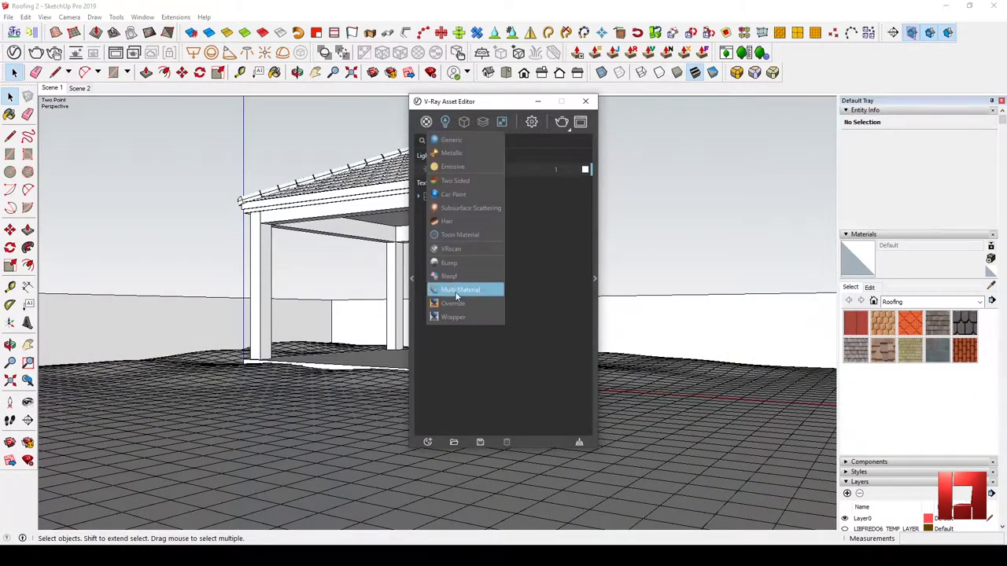
pyautogui.click(584, 201)
pyautogui.click(426, 441)
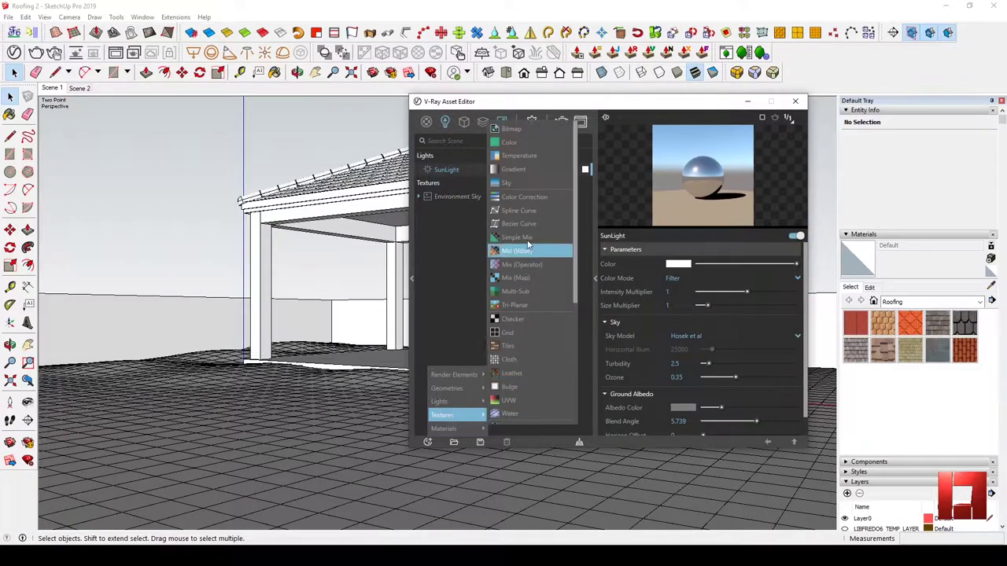
pyautogui.click(539, 254)
pyautogui.click(685, 281)
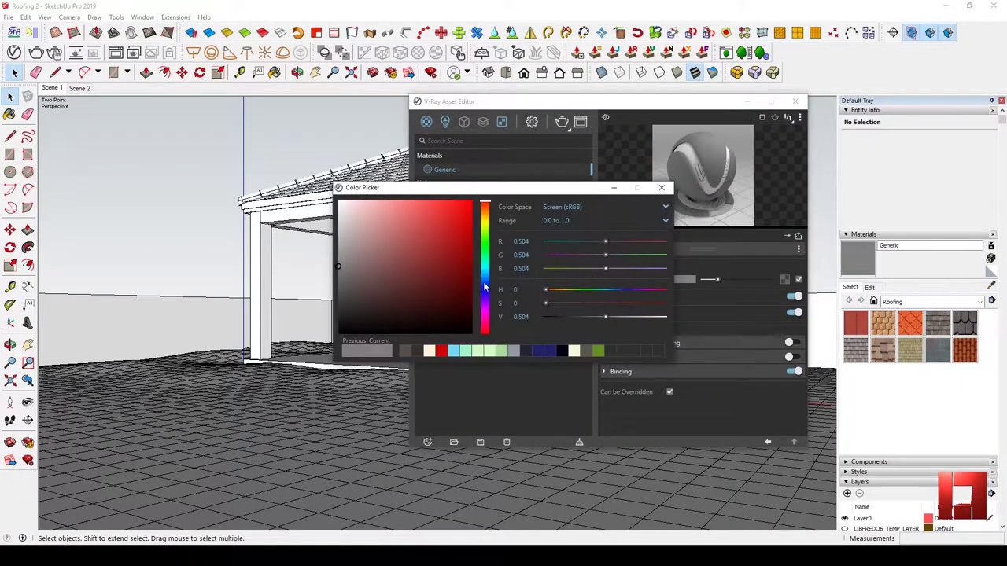
pyautogui.click(485, 280)
pyautogui.click(427, 301)
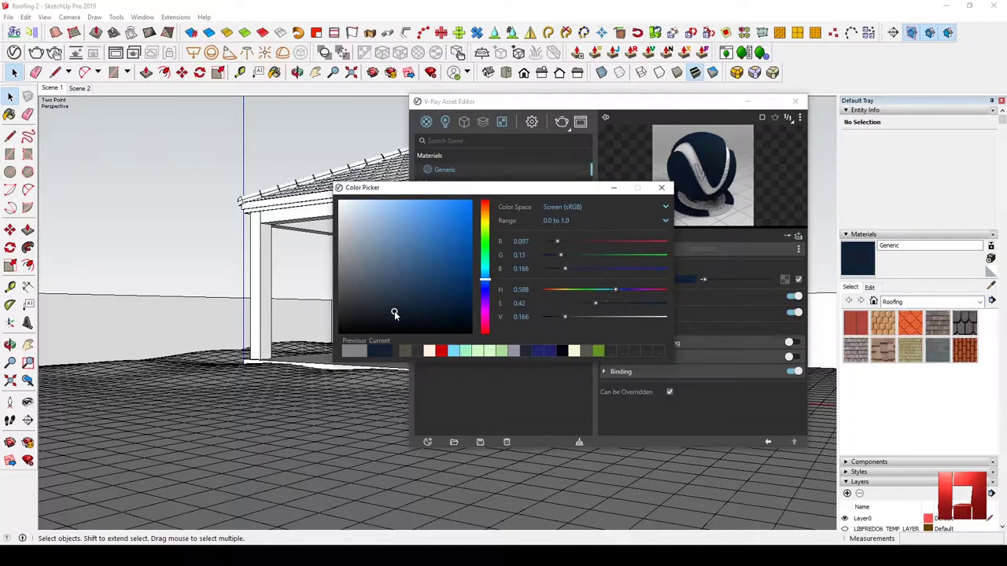
pyautogui.click(661, 188)
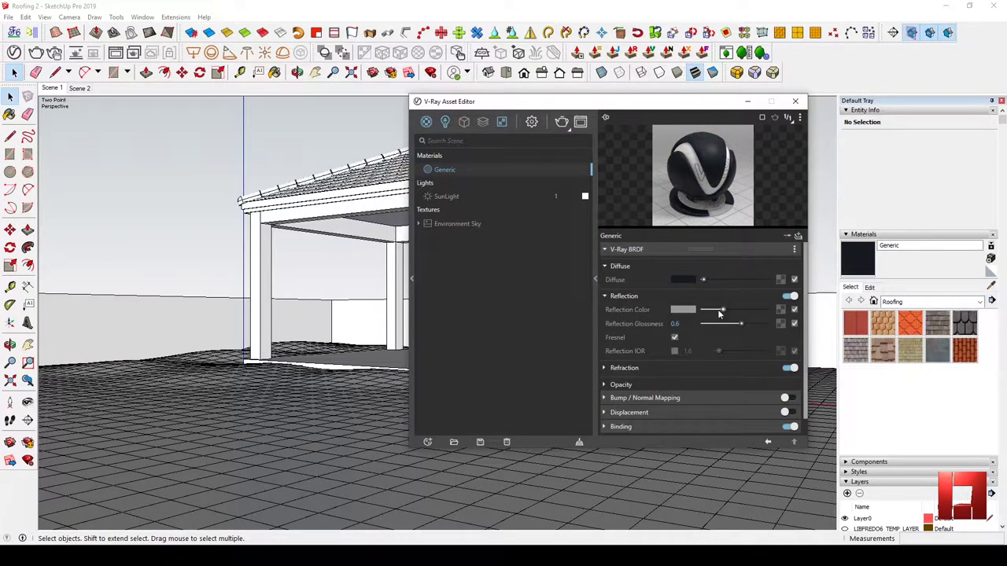
pyautogui.click(797, 104)
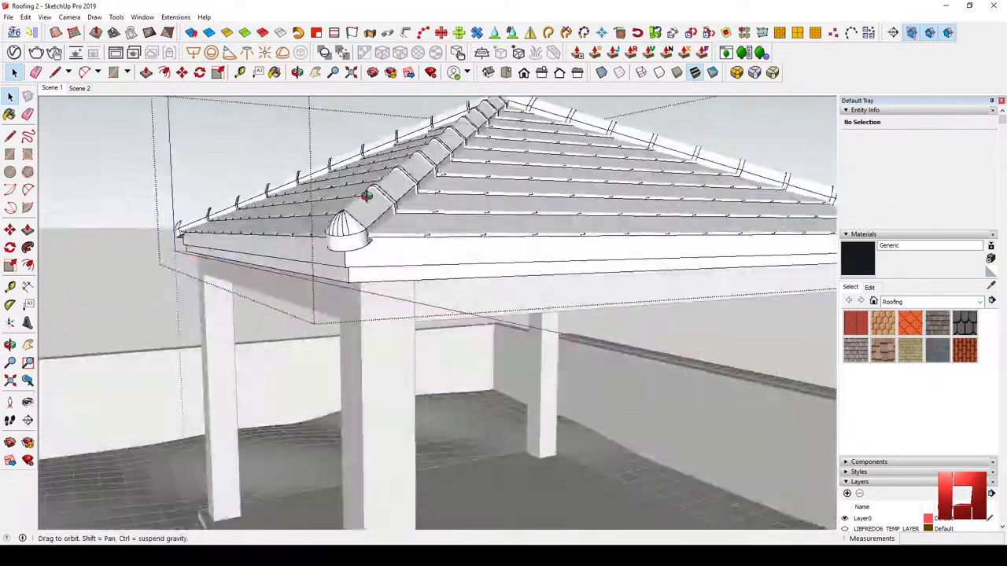
pyautogui.moveTo(369, 189); pyautogui.dragTo(543, 157, button='middle')
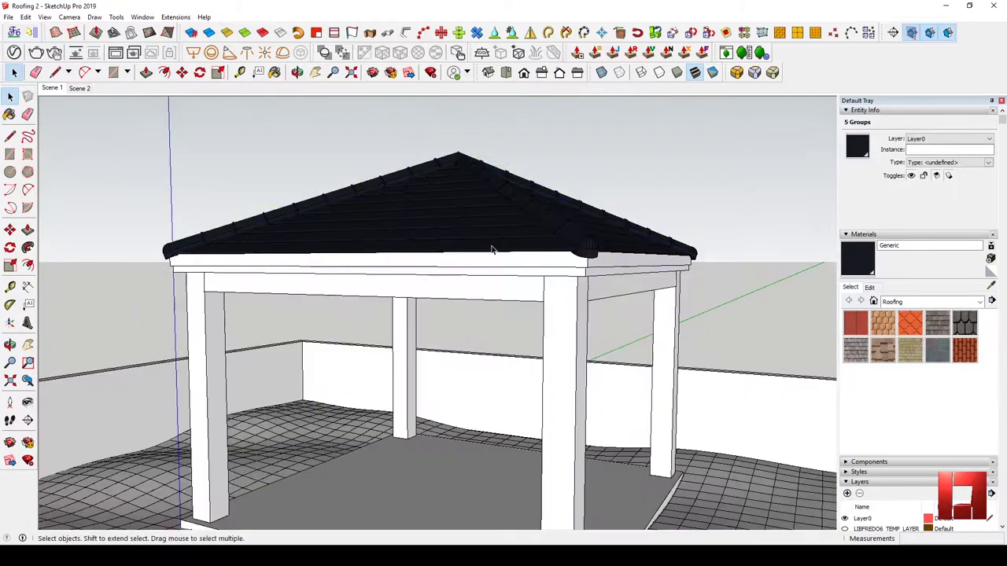
# Rename the Generic roof material to 'Roofing'
pyautogui.click(412, 417)
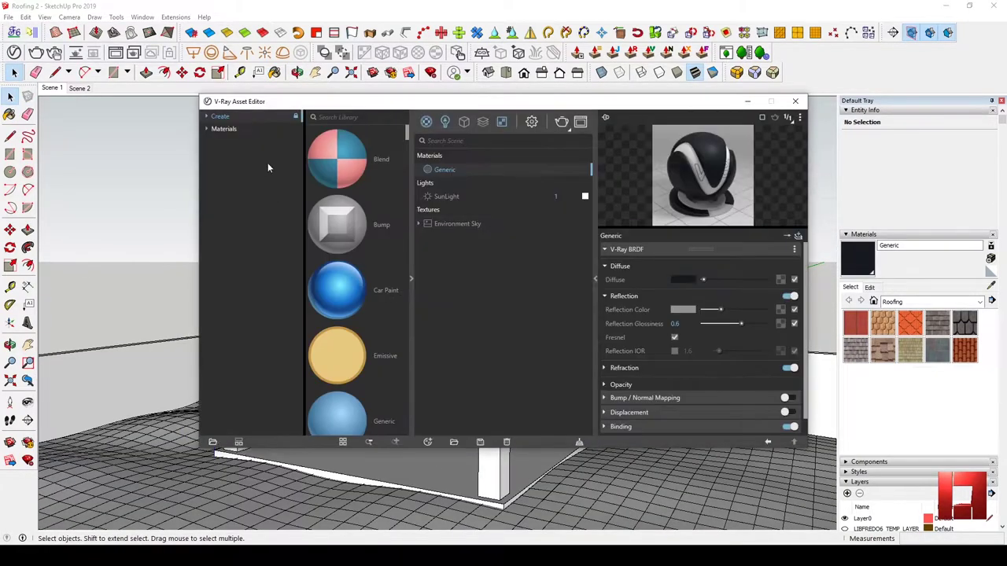
pyautogui.write('Roofing')
pyautogui.press('Return')
# Add Stucco_B01_50cm from WallPaint & Wallpaper and set its diffuse bitmap to custom gamma 1.9
pyautogui.click(207, 130)
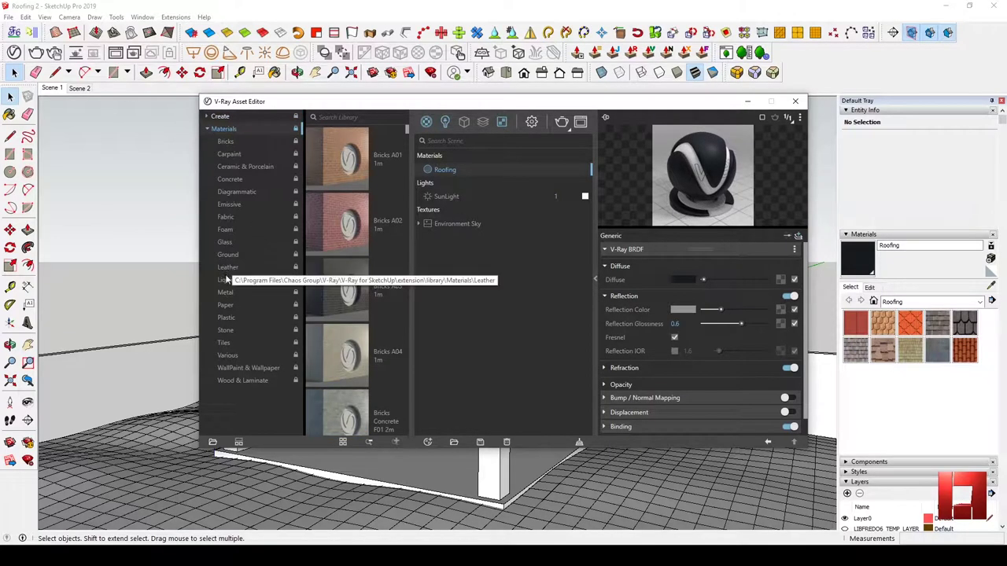
pyautogui.scroll(-2, 346, 326)
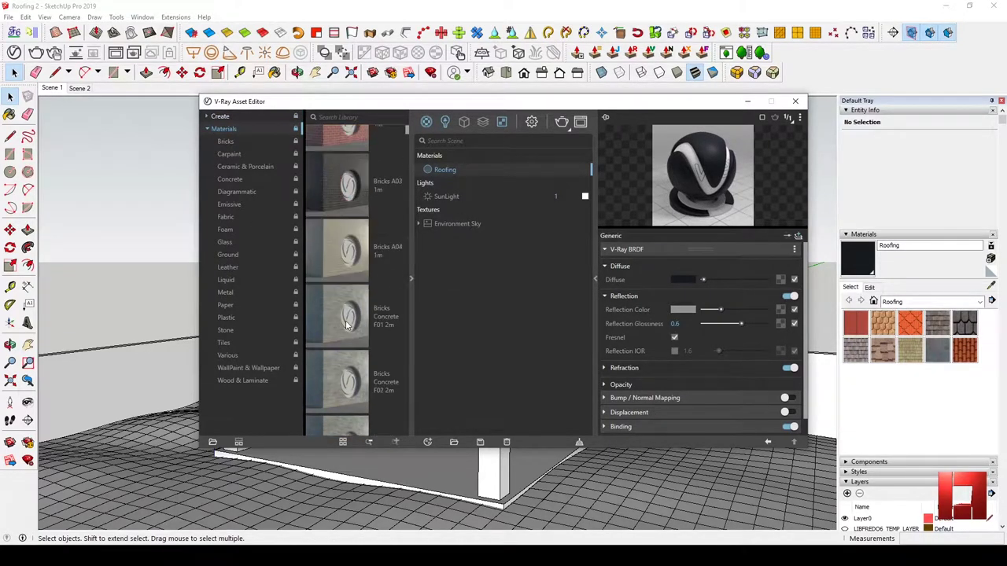
pyautogui.click(231, 369)
pyautogui.moveTo(346, 236); pyautogui.dragTo(458, 184)
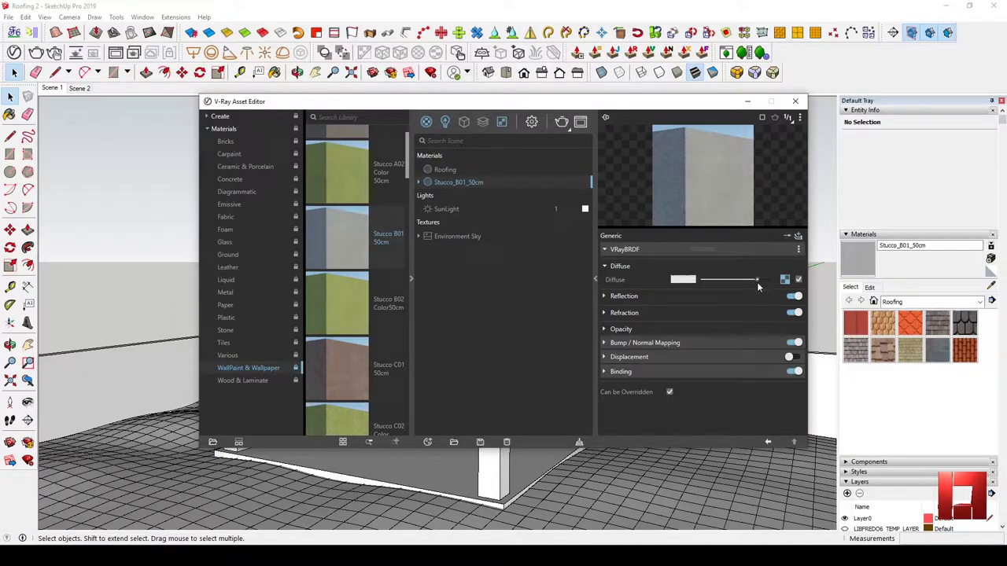
pyautogui.click(785, 279)
pyautogui.click(697, 306)
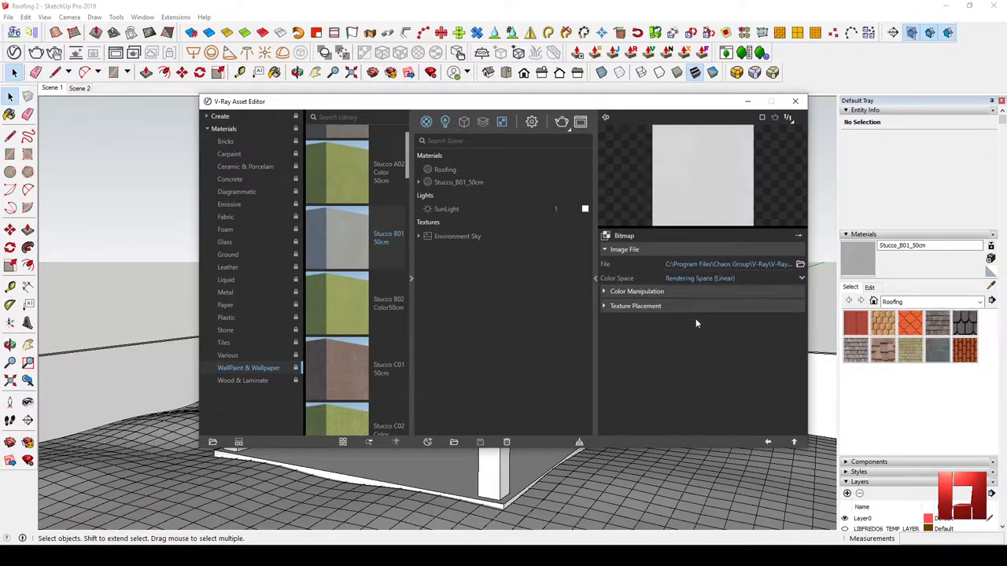
pyautogui.click(722, 318)
pyautogui.moveTo(724, 291); pyautogui.dragTo(748, 294)
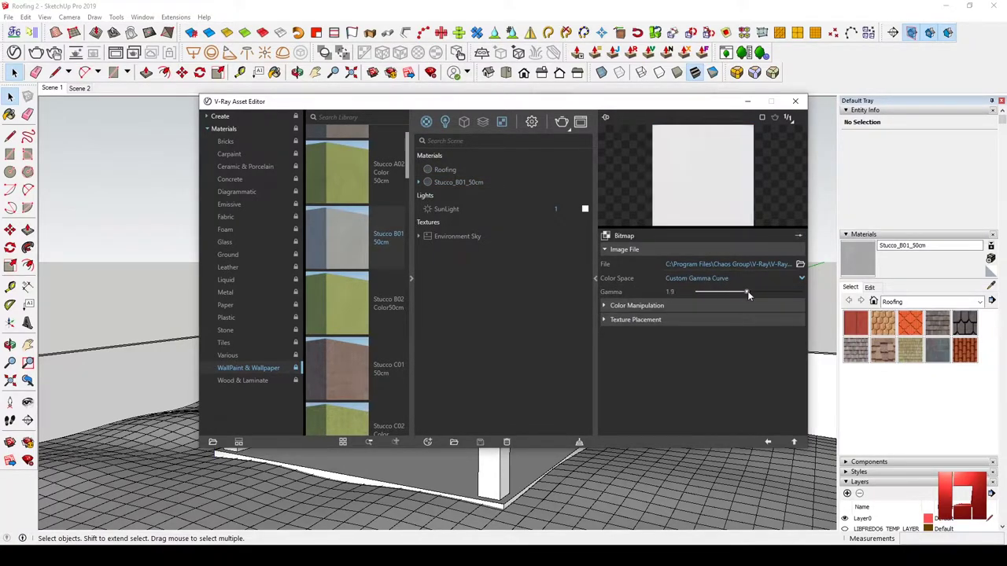
pyautogui.click(770, 441)
# Apply the stucco material to the gazebo's columns and beams
pyautogui.click(797, 103)
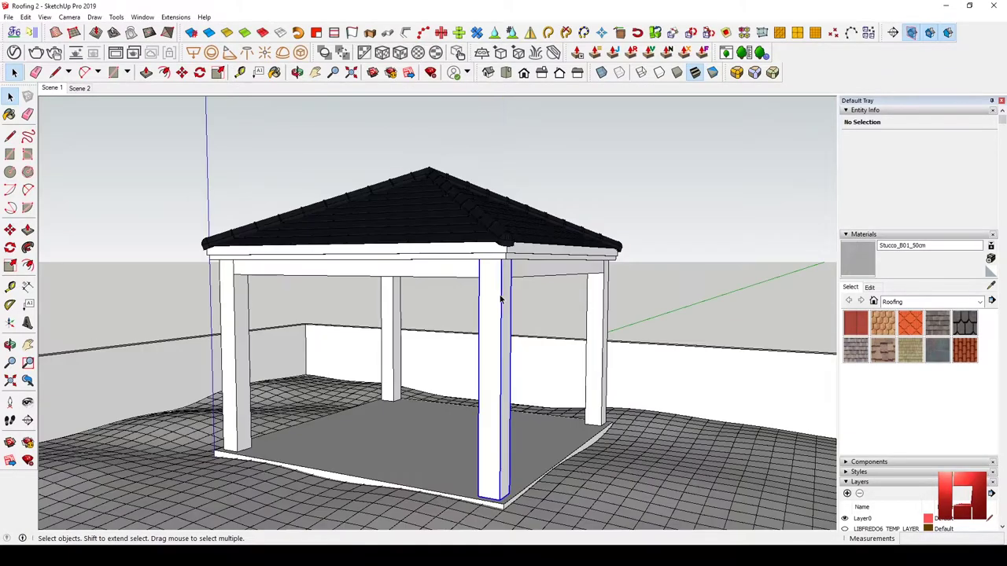
pyautogui.keyDown('ctrl'); pyautogui.click(580, 276); pyautogui.keyUp('ctrl')
pyautogui.moveTo(438, 274)
pyautogui.mouseDown(button='middle')
pyautogui.moveTo(454, 285)
pyautogui.moveTo(870, 259)
pyautogui.mouseUp(button='middle')
pyautogui.click(870, 288)
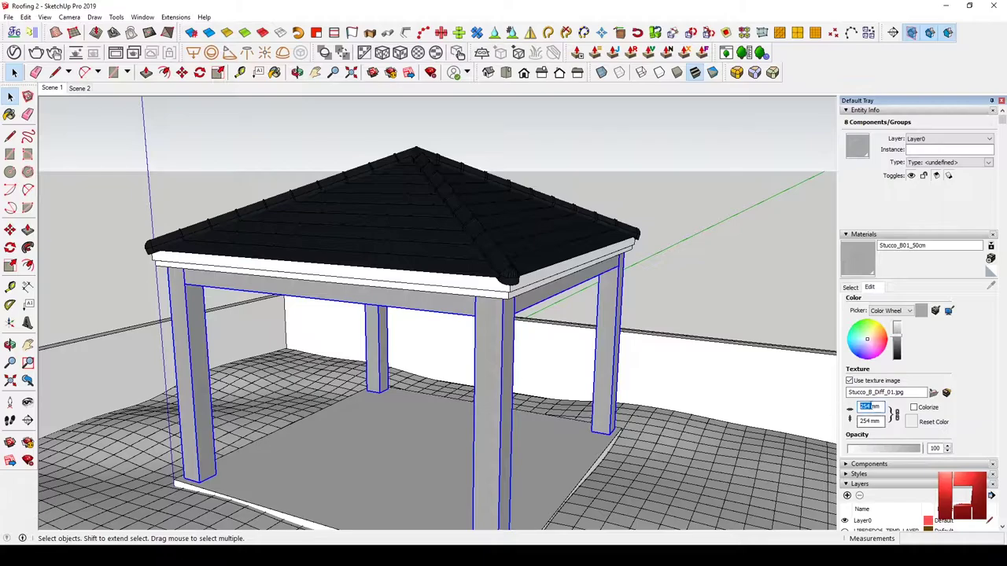
pyautogui.moveTo(218, 337)
pyautogui.mouseDown(button='middle')
pyautogui.moveTo(414, 283)
pyautogui.moveTo(413, 371)
pyautogui.mouseUp(button='middle')
# Create a new material using the first green grass texture from Documents > SU material > Grass
pyautogui.click(992, 272)
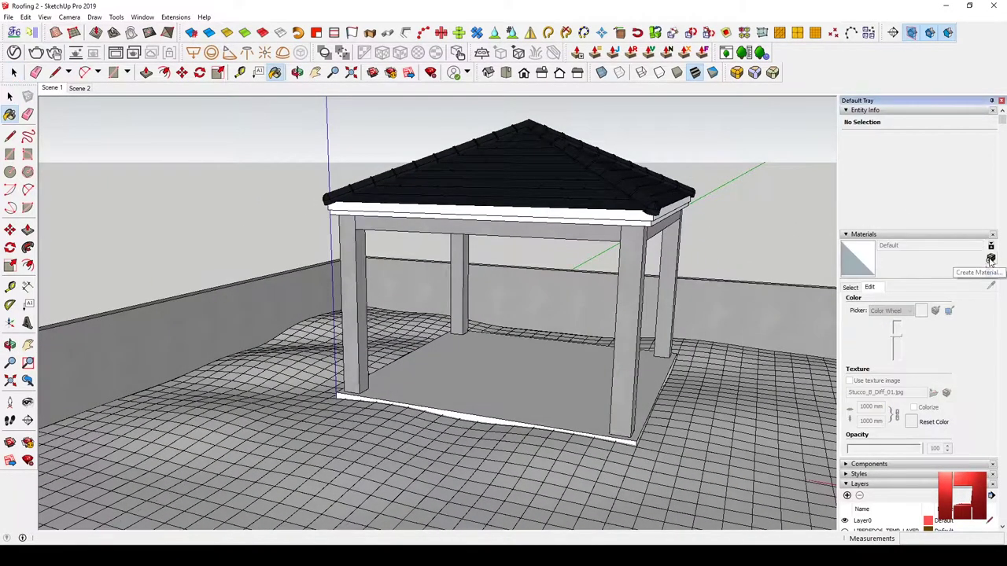
pyautogui.click(547, 278)
pyautogui.click(409, 132)
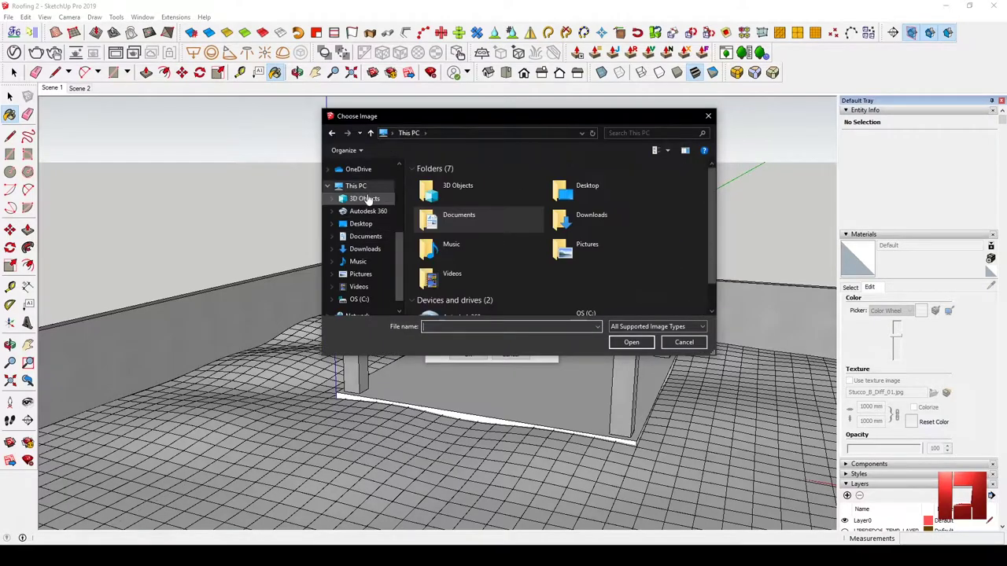
pyautogui.doubleClick(484, 221)
pyautogui.doubleClick(461, 213)
pyautogui.doubleClick(499, 195)
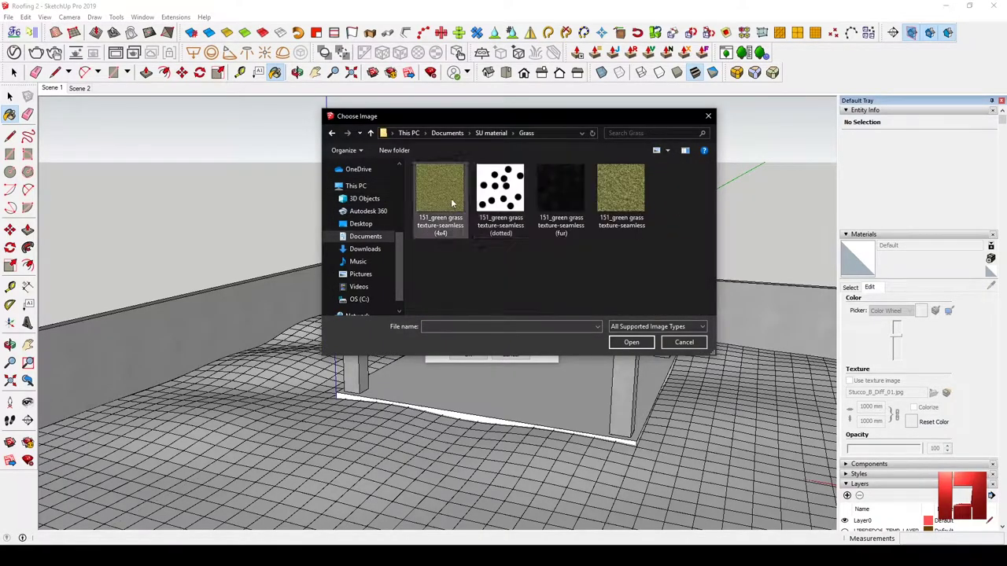
pyautogui.doubleClick(451, 199)
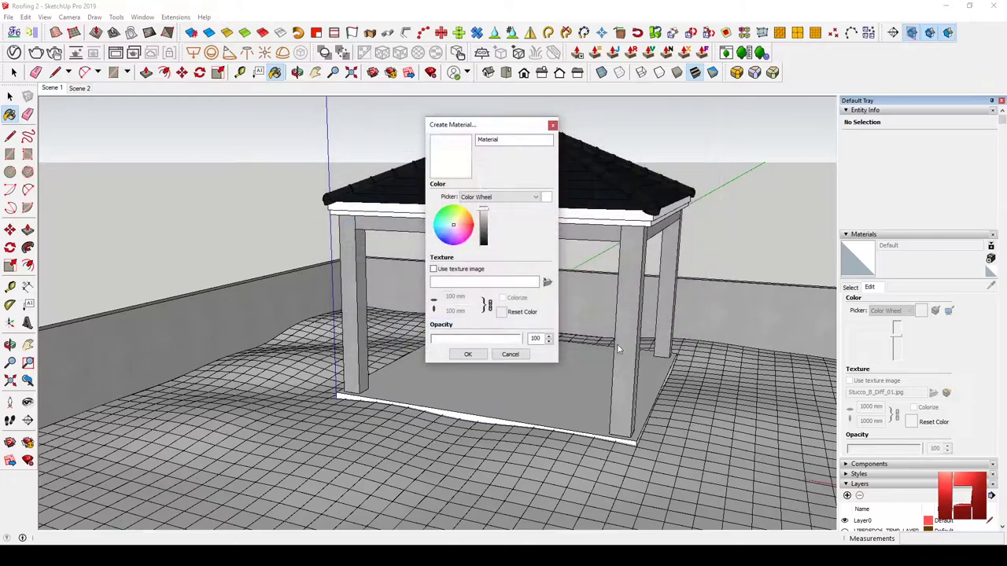
pyautogui.click(465, 353)
# Paint the terrain with the grass material and set its texture size to 1000 mm
pyautogui.click(472, 440)
pyautogui.press('space')
pyautogui.scroll(3, 473, 444)
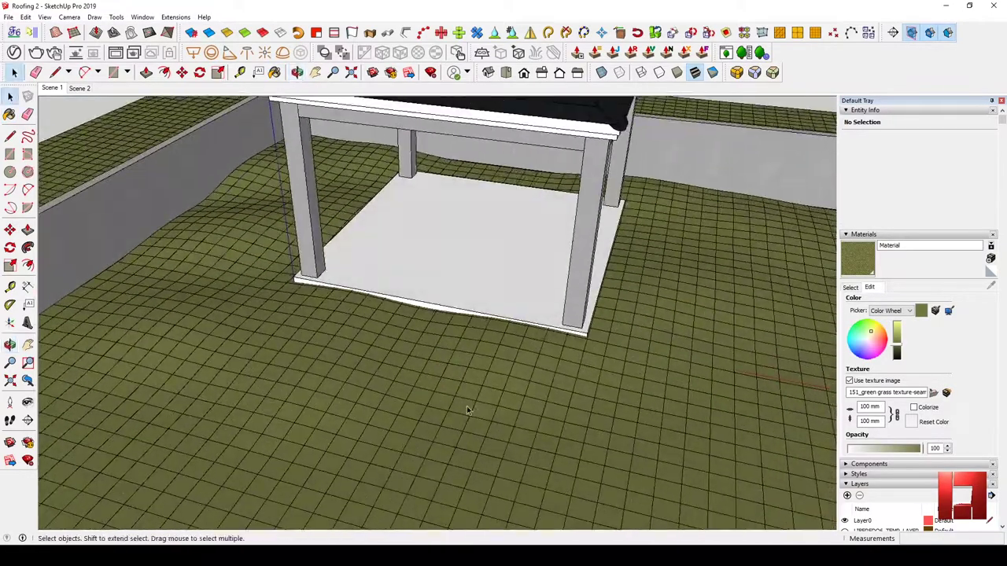
pyautogui.scroll(2, 465, 414)
pyautogui.click(466, 413)
pyautogui.write('1000')
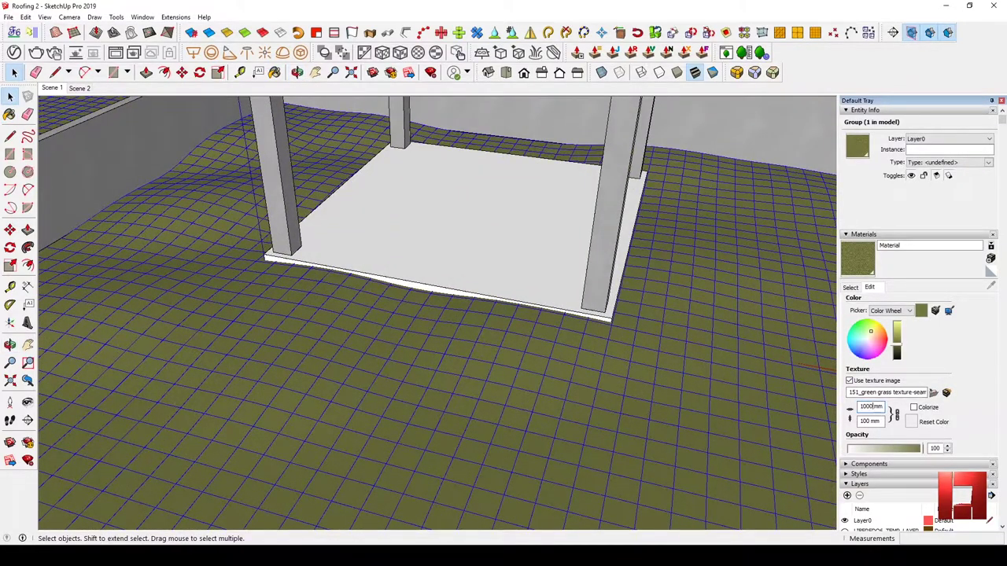
pyautogui.press('Return')
pyautogui.moveTo(488, 369); pyautogui.dragTo(492, 313, button='middle')
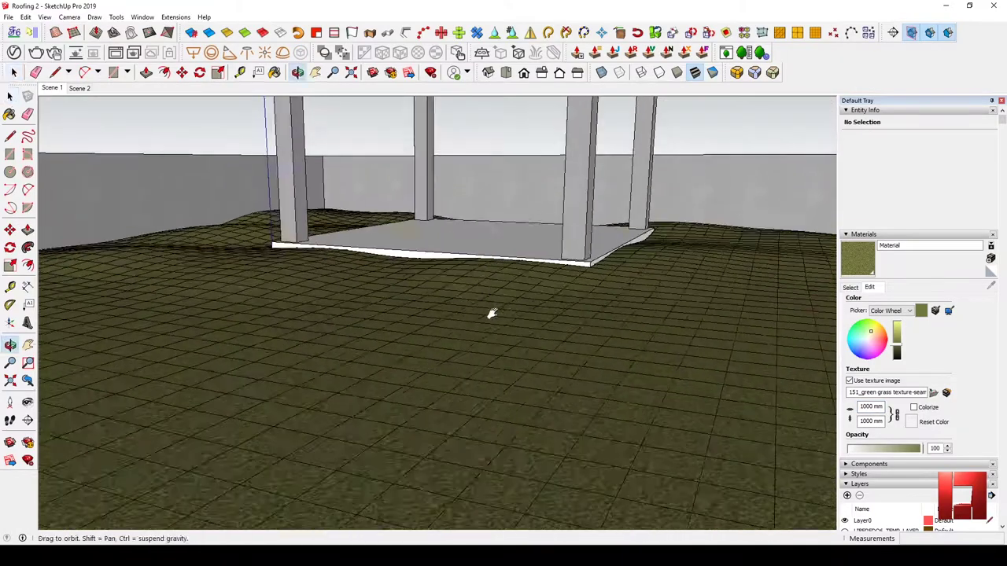
pyautogui.scroll(-5, 492, 313)
pyautogui.click(14, 32)
pyautogui.click(223, 343)
# Add the Tiles_E_120cm material from the V-Ray Tiles library to the scene
pyautogui.scroll(-2, 375, 366)
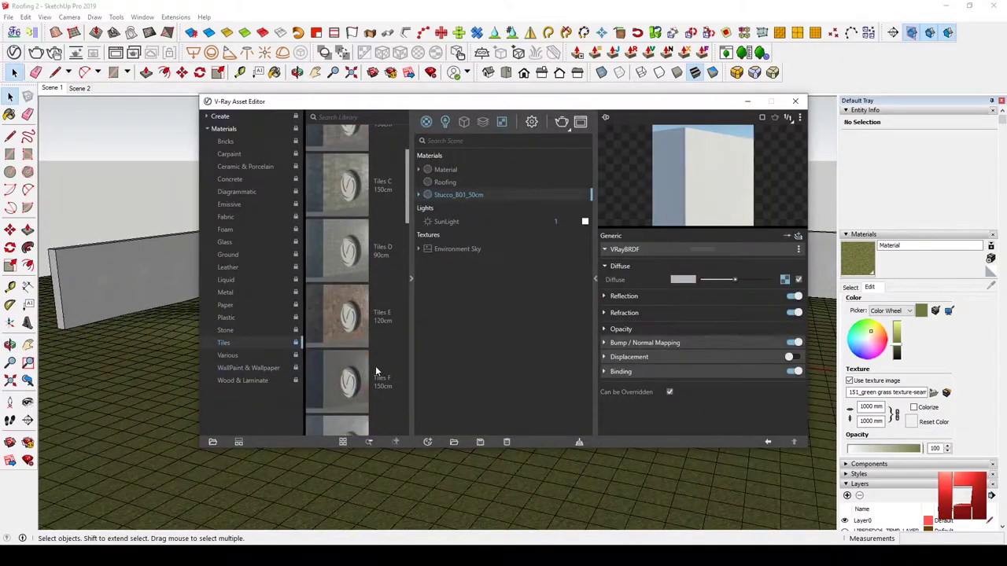
pyautogui.scroll(-2, 377, 376)
pyautogui.scroll(-1, 358, 356)
pyautogui.scroll(-1, 359, 355)
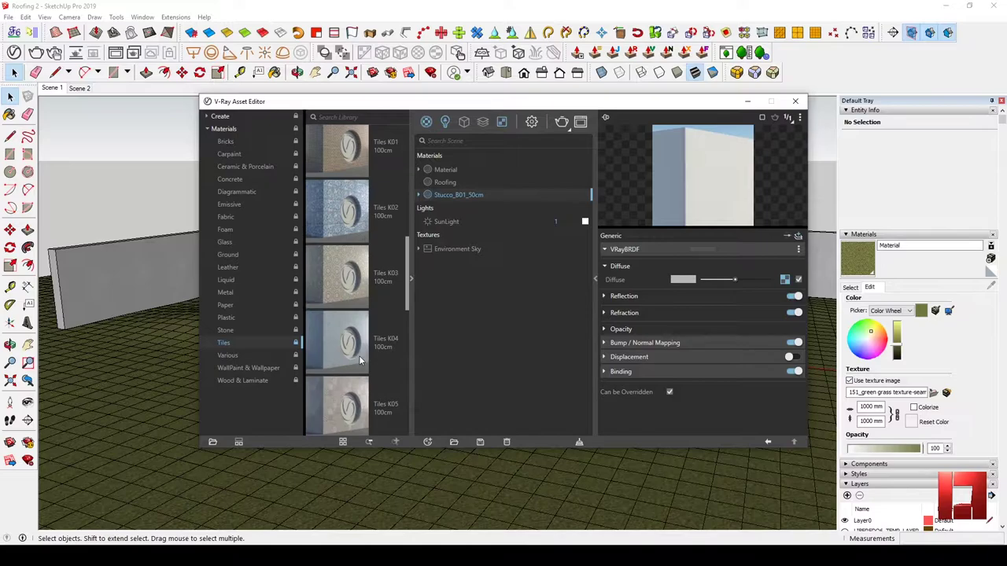
pyautogui.scroll(-2, 358, 356)
pyautogui.scroll(3, 363, 358)
pyautogui.scroll(3, 354, 357)
pyautogui.scroll(2, 338, 356)
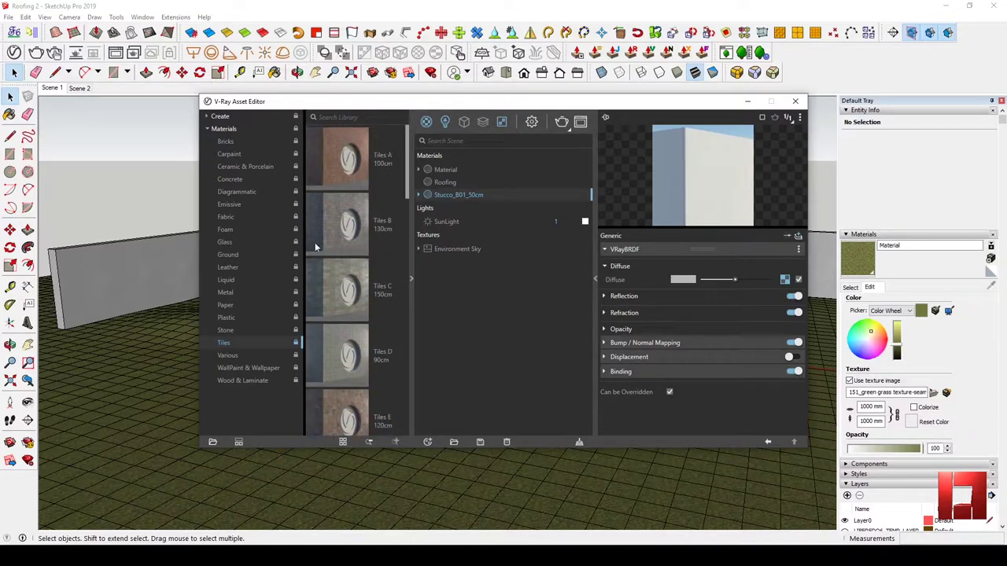
pyautogui.moveTo(344, 409); pyautogui.dragTo(464, 207)
pyautogui.moveTo(576, 100); pyautogui.dragTo(250, 68)
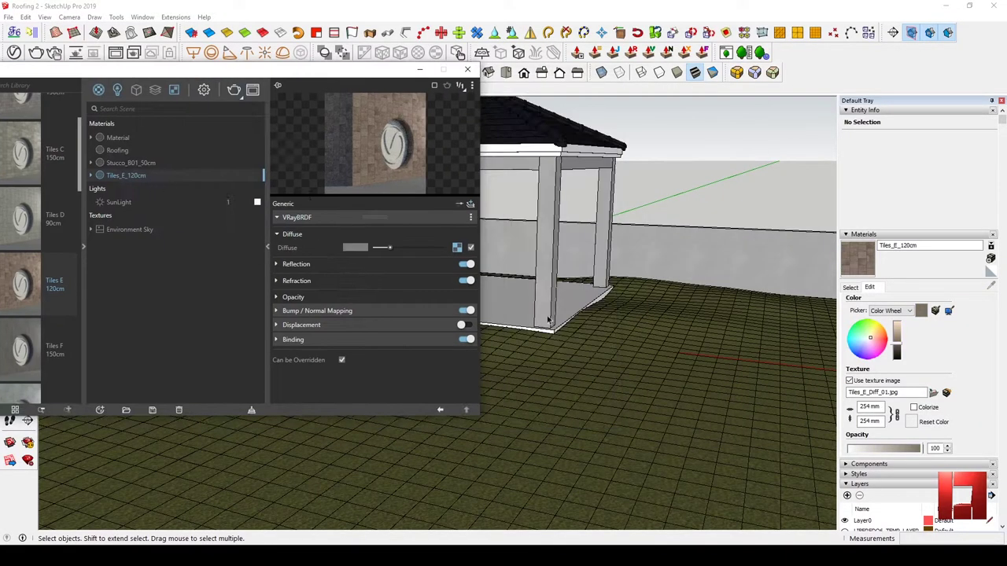
# Paint the gazebo floor with Tiles_E_120cm at a 1000 mm texture size
pyautogui.click(517, 289)
pyautogui.click(517, 289)
pyautogui.doubleClick(870, 407)
pyautogui.write('1000')
pyautogui.press('Return')
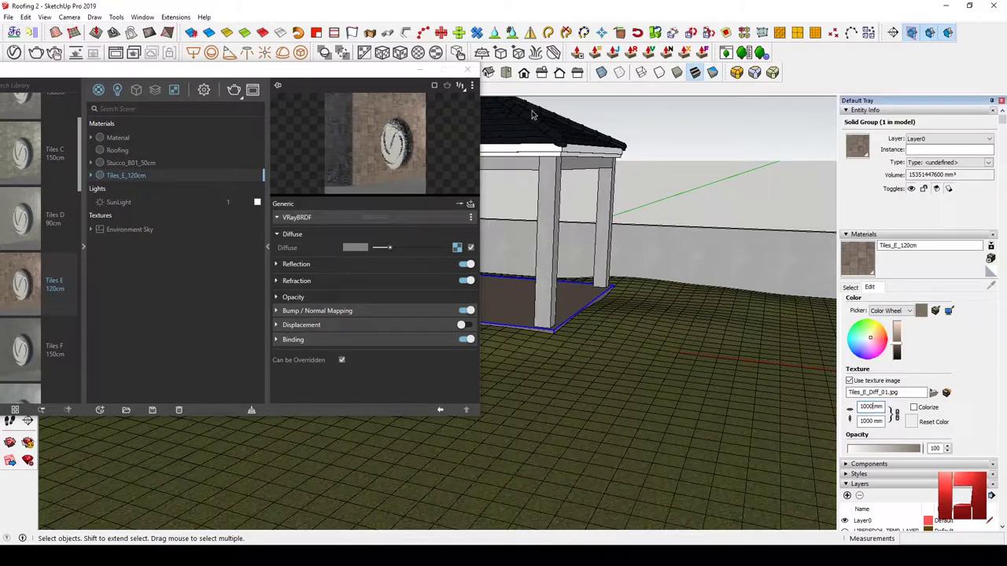
pyautogui.click(468, 69)
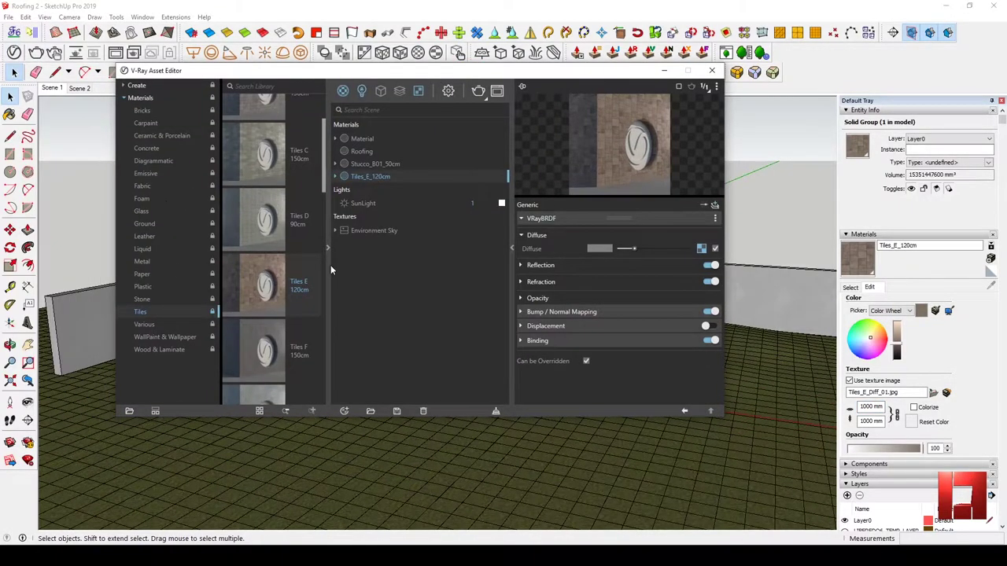
# Load a sky image from the Pictures POLIGON folder as a bitmap environment background texture
pyautogui.click(448, 91)
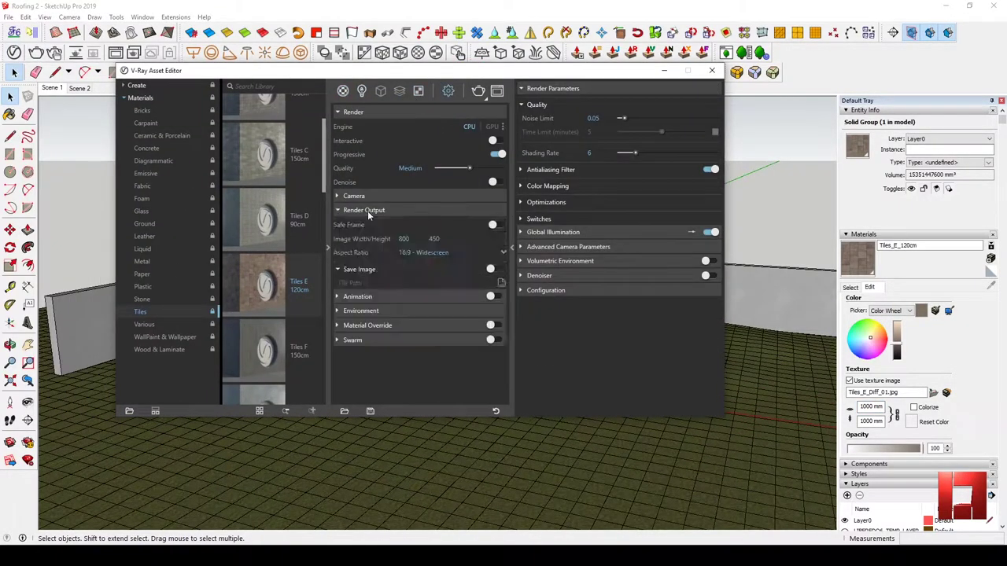
pyautogui.click(365, 312)
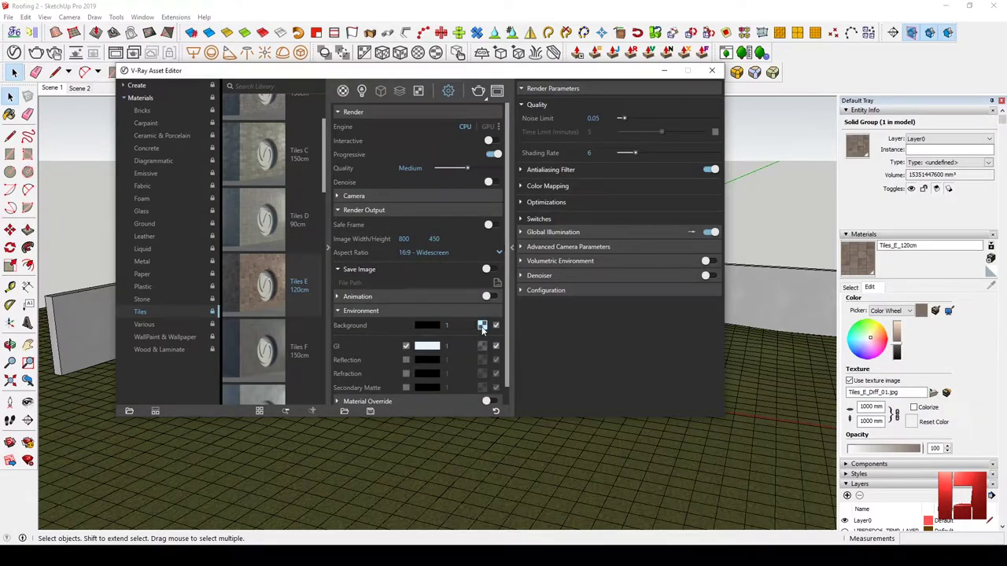
pyautogui.click(482, 326)
pyautogui.click(539, 211)
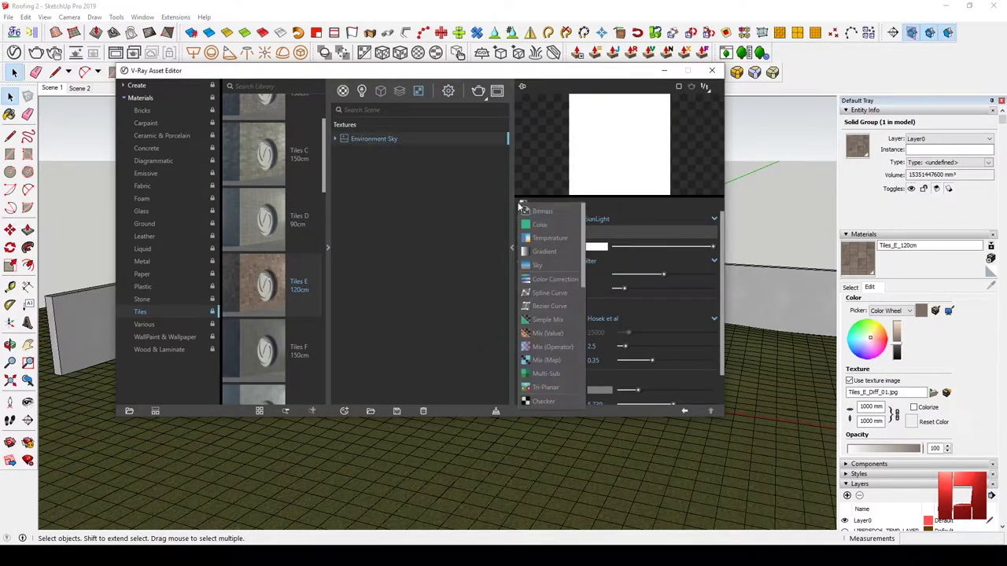
pyautogui.click(543, 216)
pyautogui.click(246, 103)
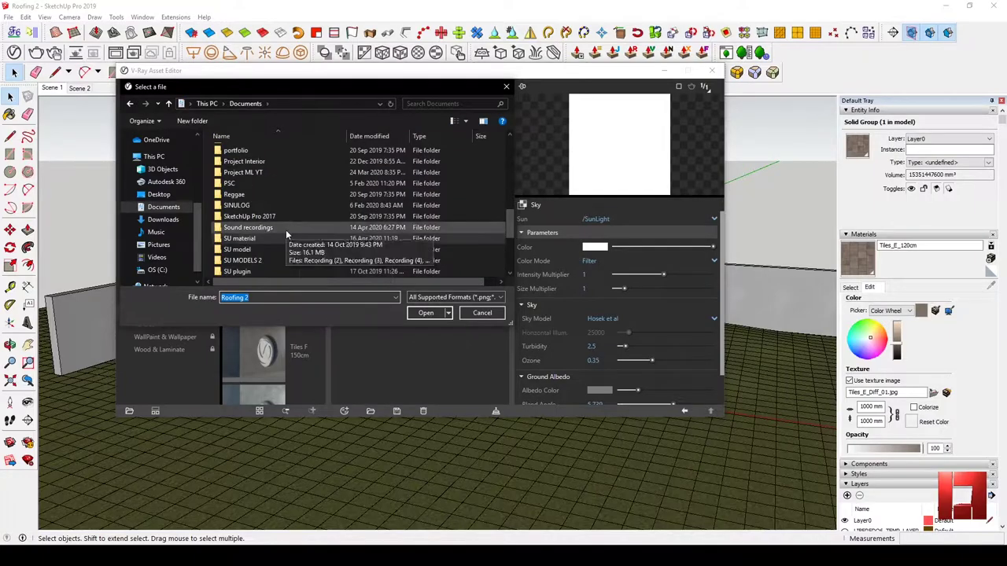
pyautogui.scroll(5, 278, 235)
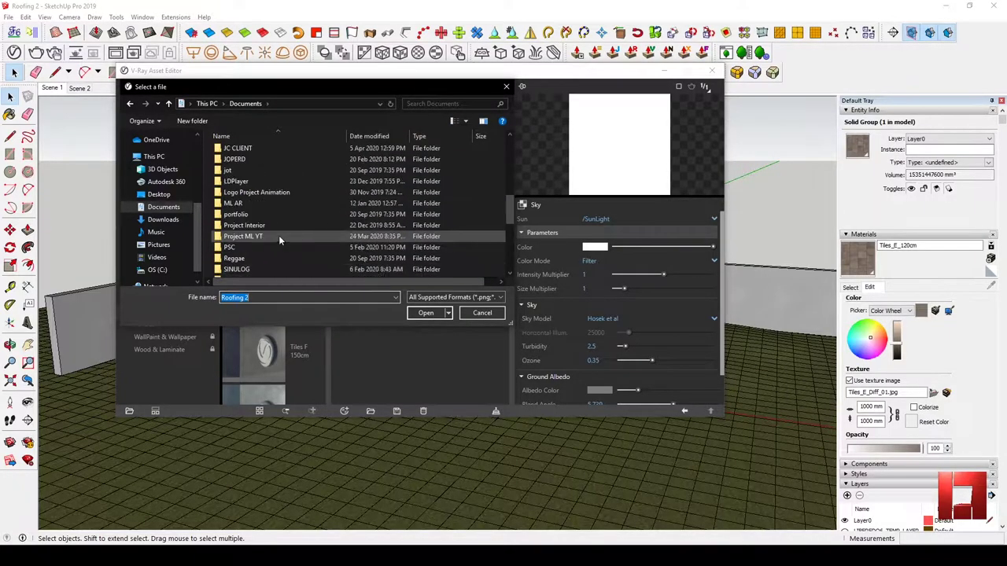
pyautogui.scroll(5, 289, 201)
pyautogui.click(158, 245)
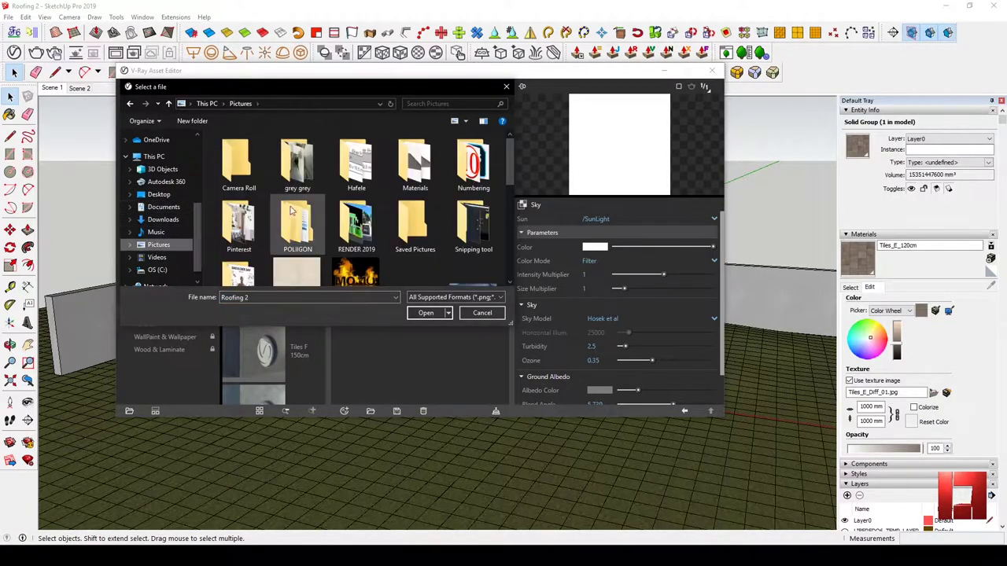
pyautogui.doubleClick(360, 161)
pyautogui.doubleClick(354, 174)
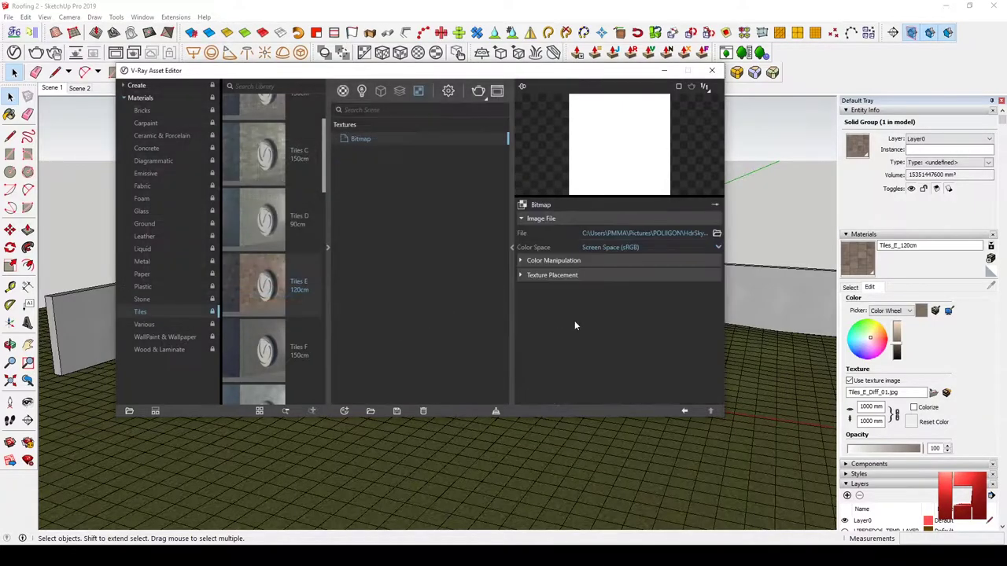
pyautogui.click(684, 413)
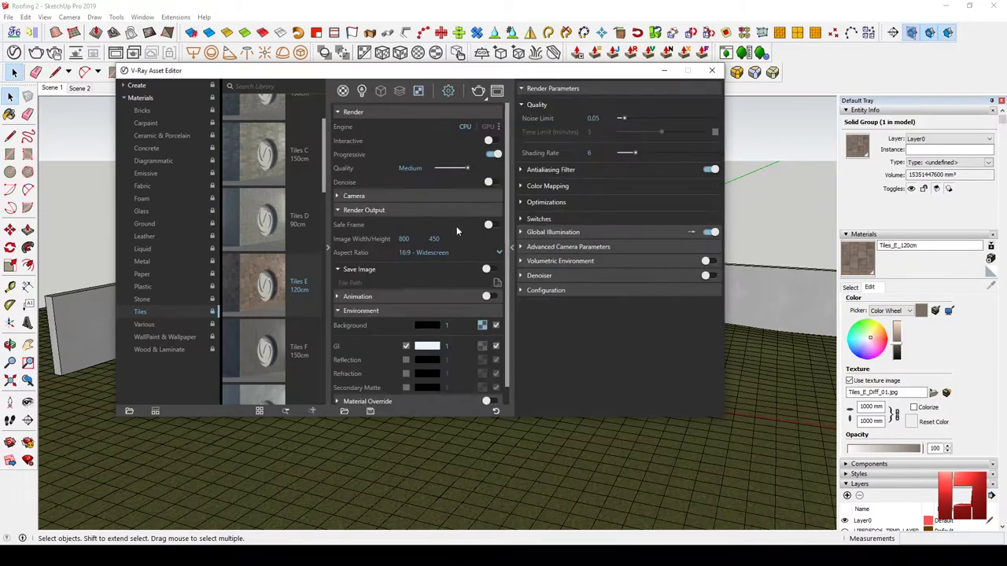
# Set the Environment Sky model to CIE Clear with a size multiplier of 3
pyautogui.click(482, 325)
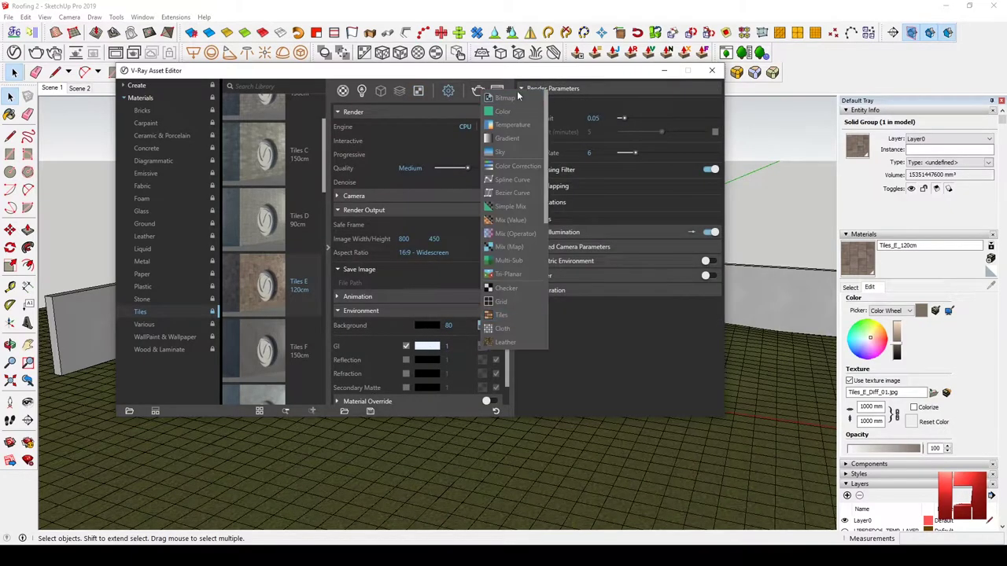
pyautogui.click(606, 318)
pyautogui.click(607, 346)
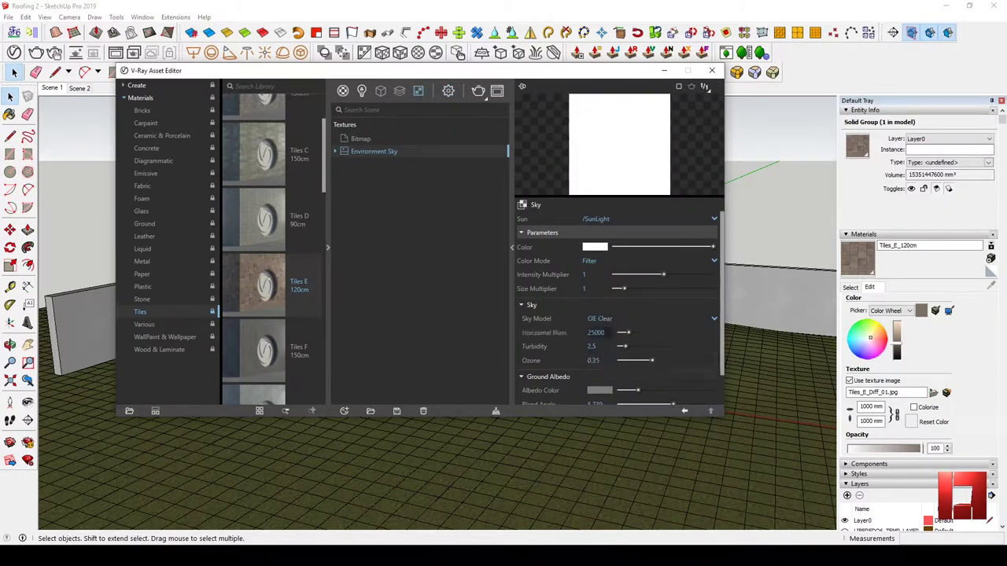
pyautogui.scroll(-1, 583, 362)
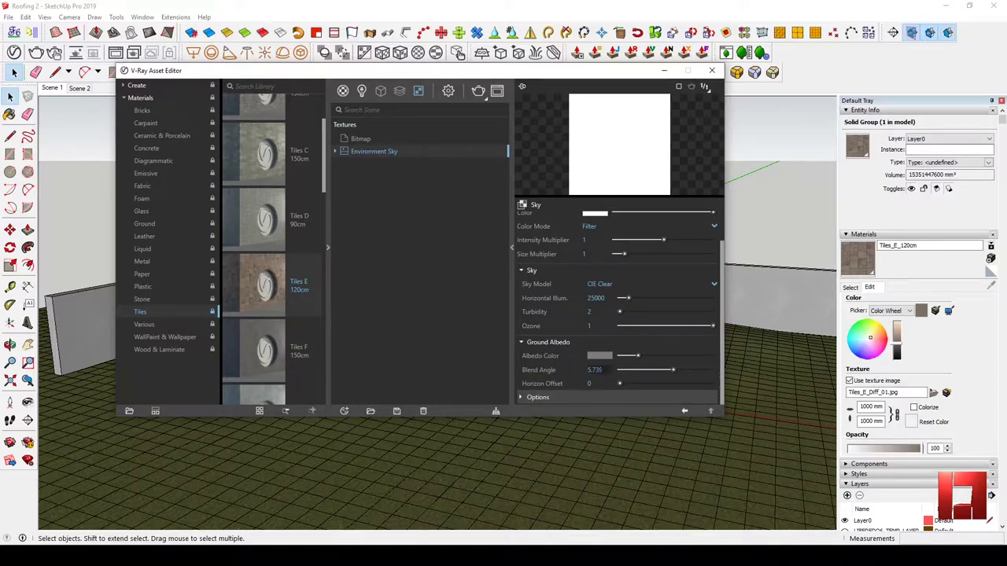
pyautogui.write('3')
pyautogui.press('Return')
# Place a Plumeria tree from the Laubwerk plant library beside the gazebo
pyautogui.click(712, 70)
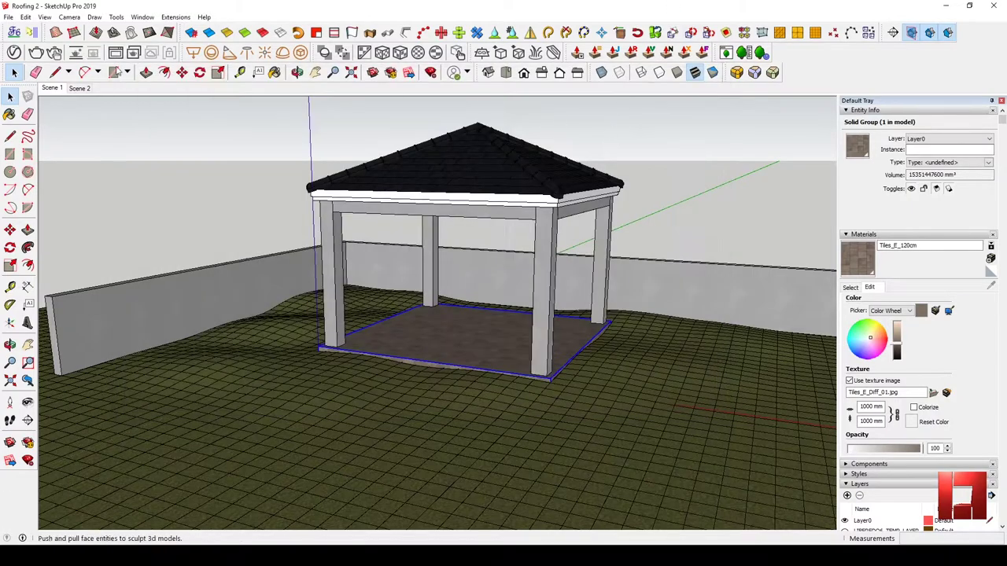
pyautogui.click(725, 52)
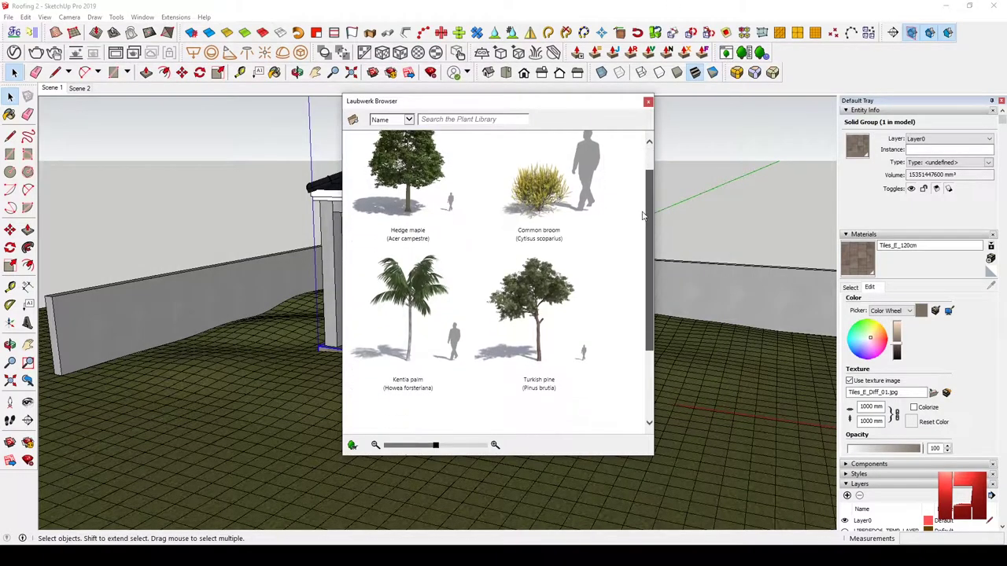
pyautogui.scroll(-2, 405, 370)
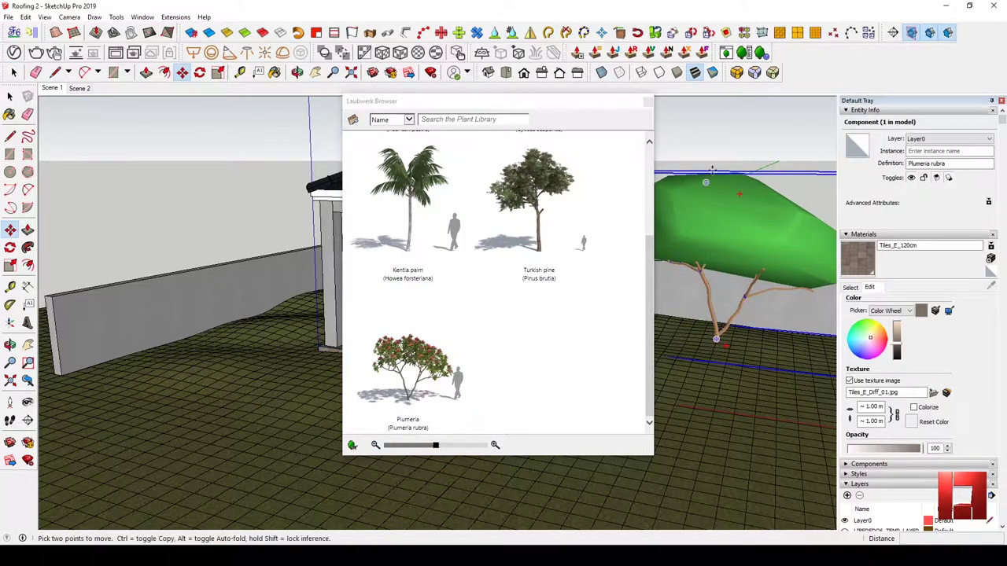
pyautogui.click(647, 103)
pyautogui.moveTo(663, 117); pyautogui.dragTo(421, 291, button='middle')
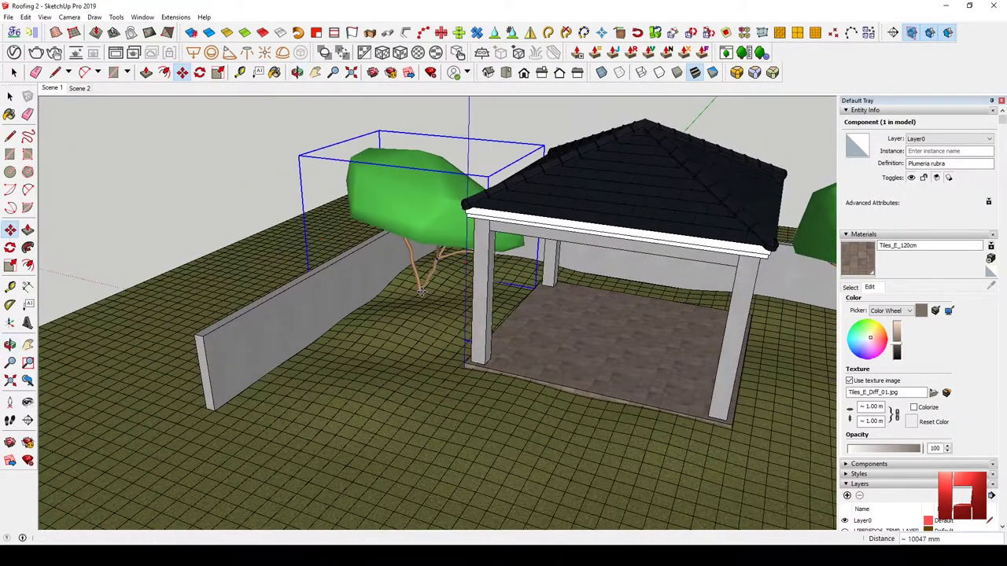
pyautogui.click(421, 292)
pyautogui.press('space')
pyautogui.rightClick(417, 199)
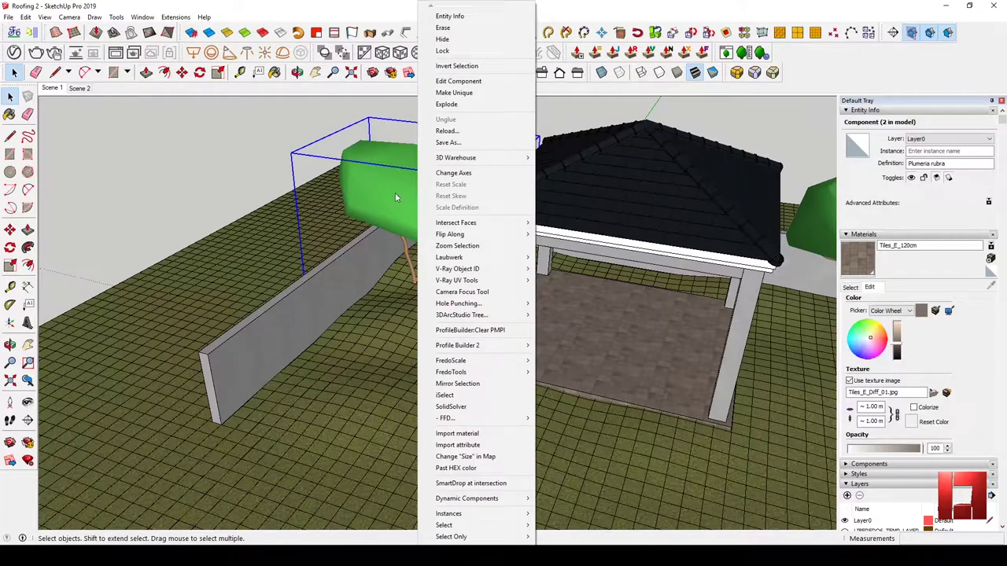
pyautogui.press('Escape')
pyautogui.moveTo(419, 199); pyautogui.dragTo(408, 187, button='middle')
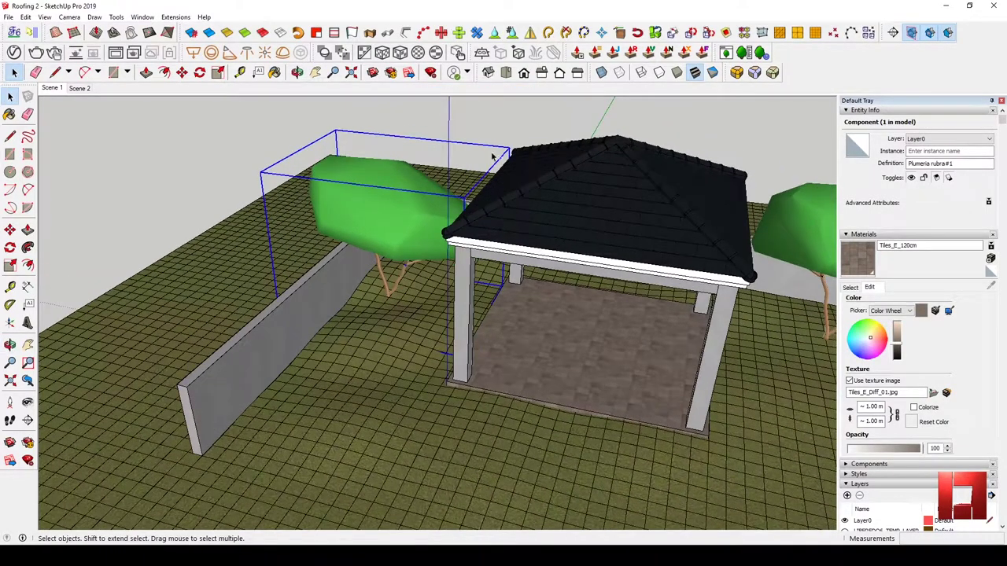
# Change the placed tree's model variant in Plant Attributes
pyautogui.click(73, 32)
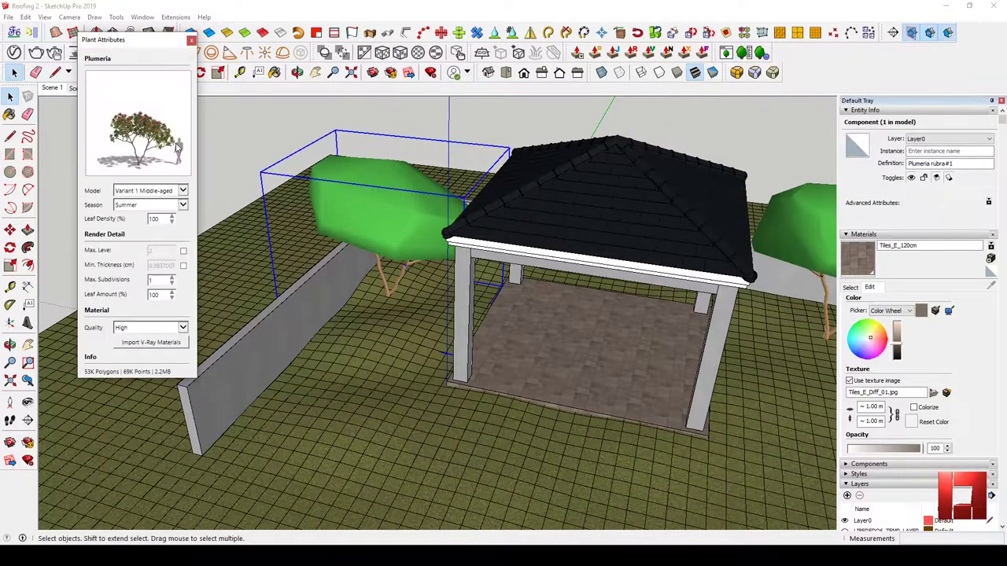
pyautogui.click(183, 192)
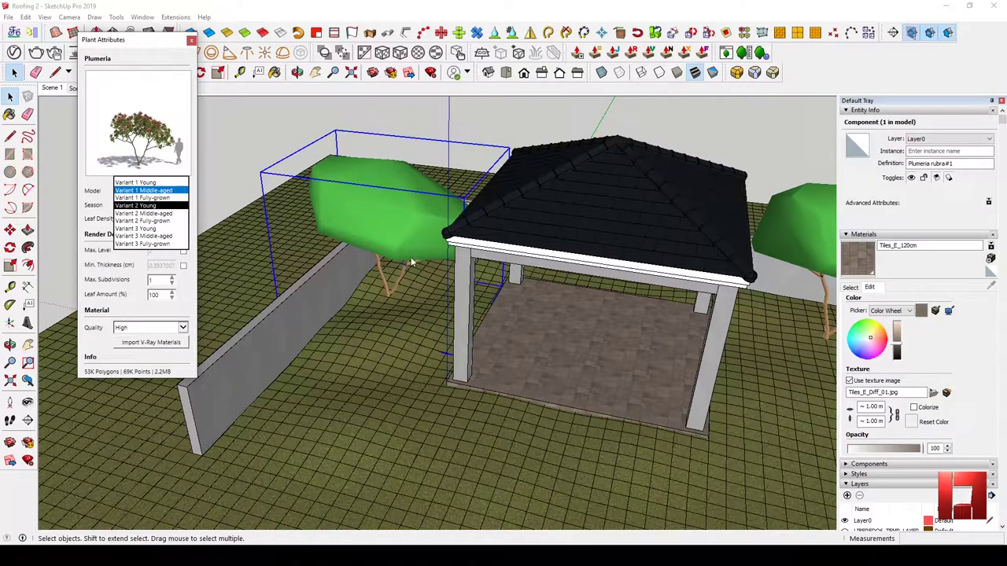
pyautogui.press('Return')
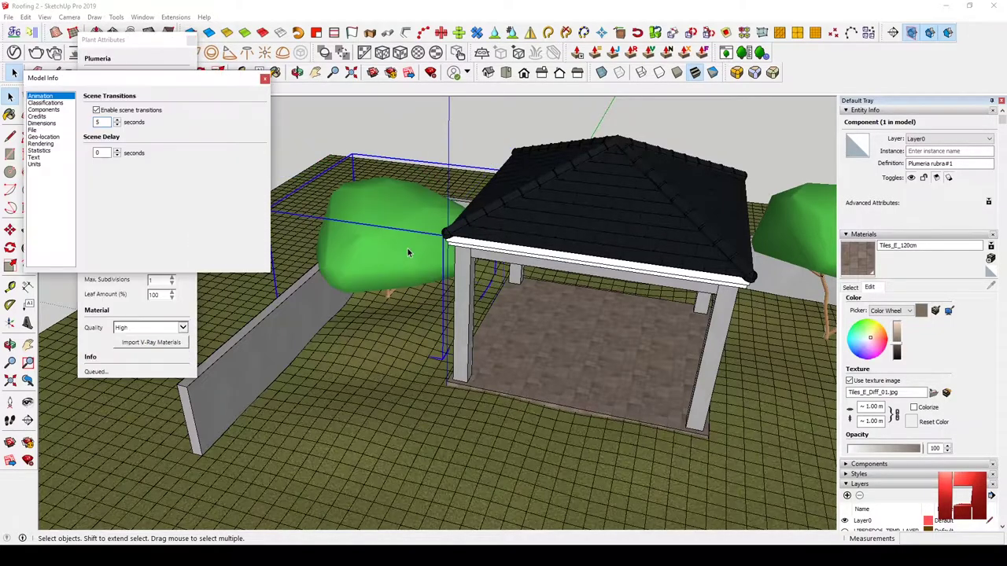
pyautogui.click(265, 79)
pyautogui.click(192, 39)
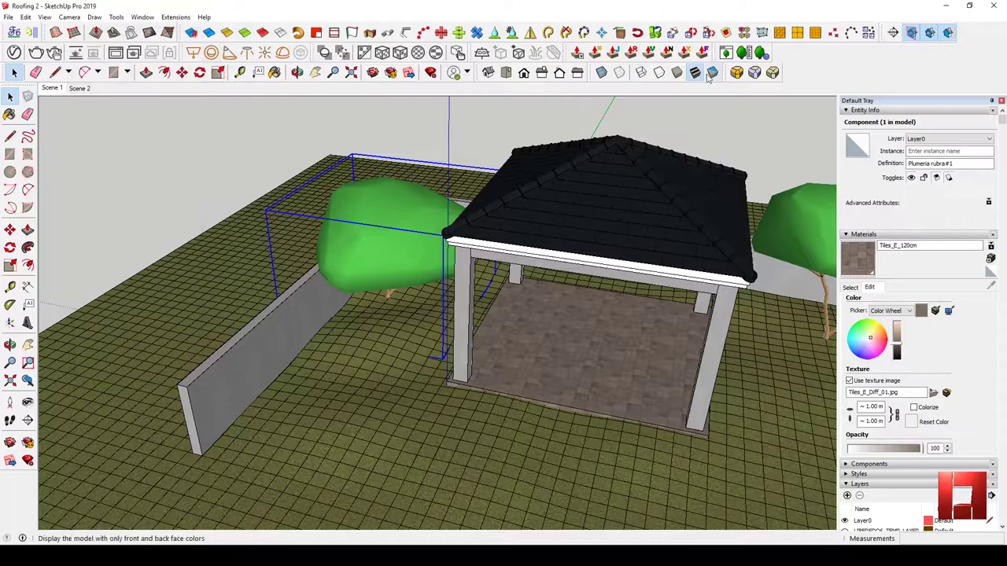
# Place a Hedge maple behind the wall and set its model to Variant 1 Young
pyautogui.click(726, 51)
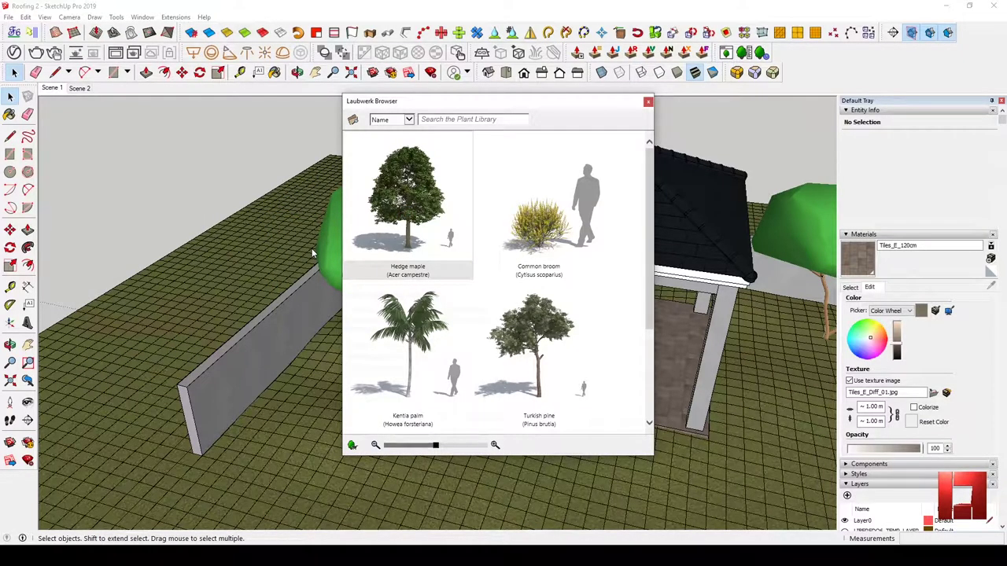
pyautogui.click(407, 204)
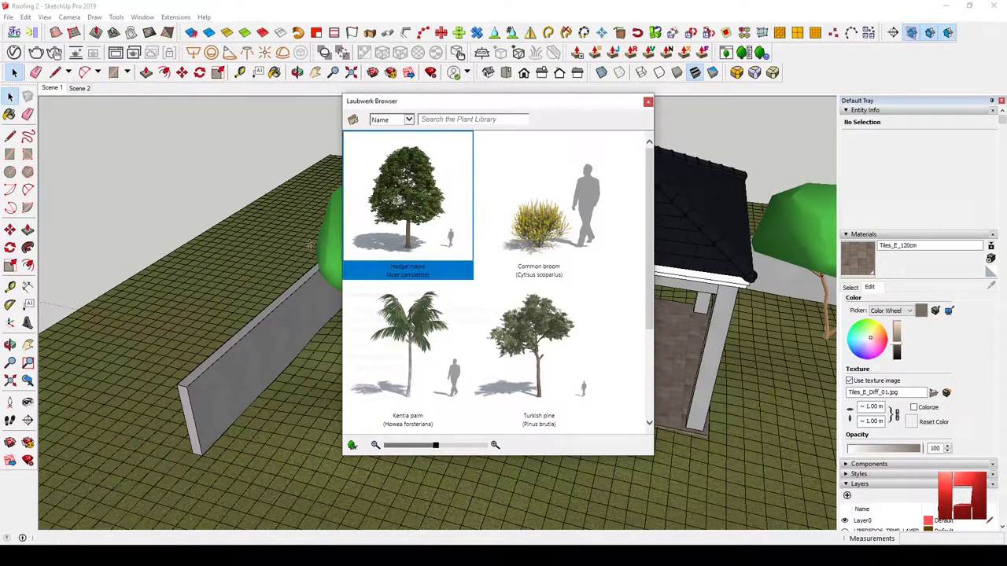
pyautogui.click(271, 263)
pyautogui.click(743, 52)
pyautogui.click(147, 186)
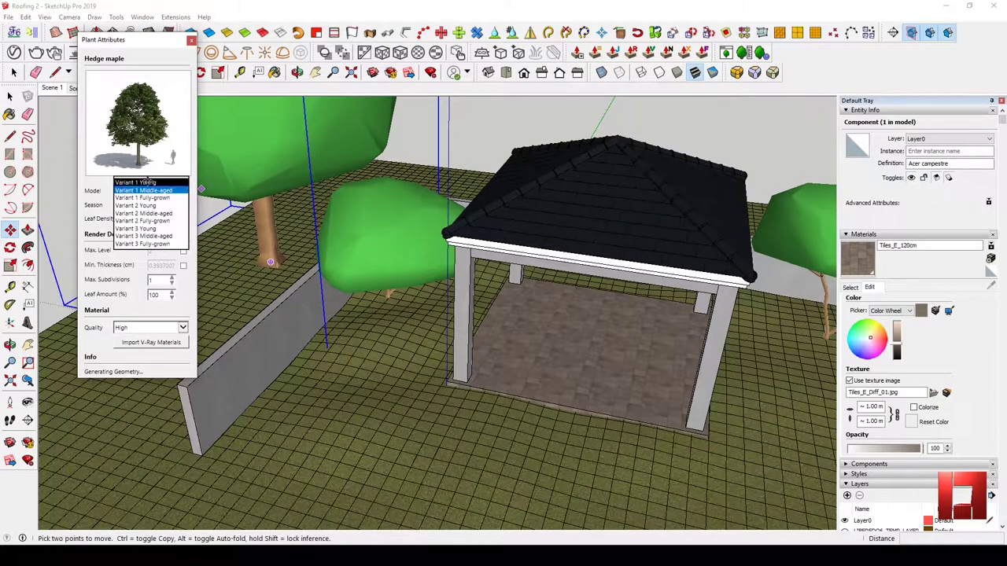
pyautogui.click(136, 182)
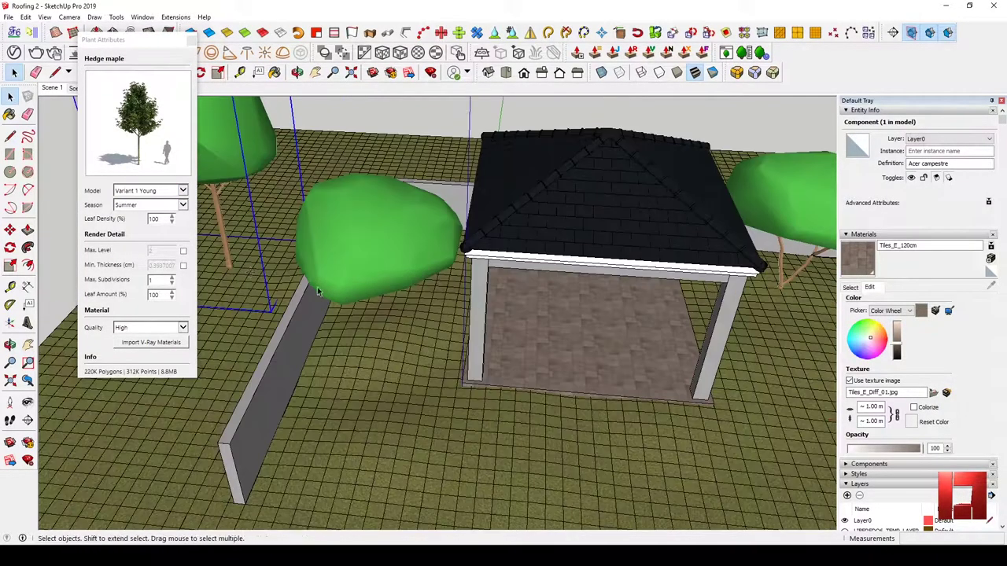
# Copy the Hedge maple to further spots behind the gazebo, then return to the Scene 1 view
pyautogui.moveTo(331, 236); pyautogui.dragTo(360, 286, button='middle')
pyautogui.click(367, 228)
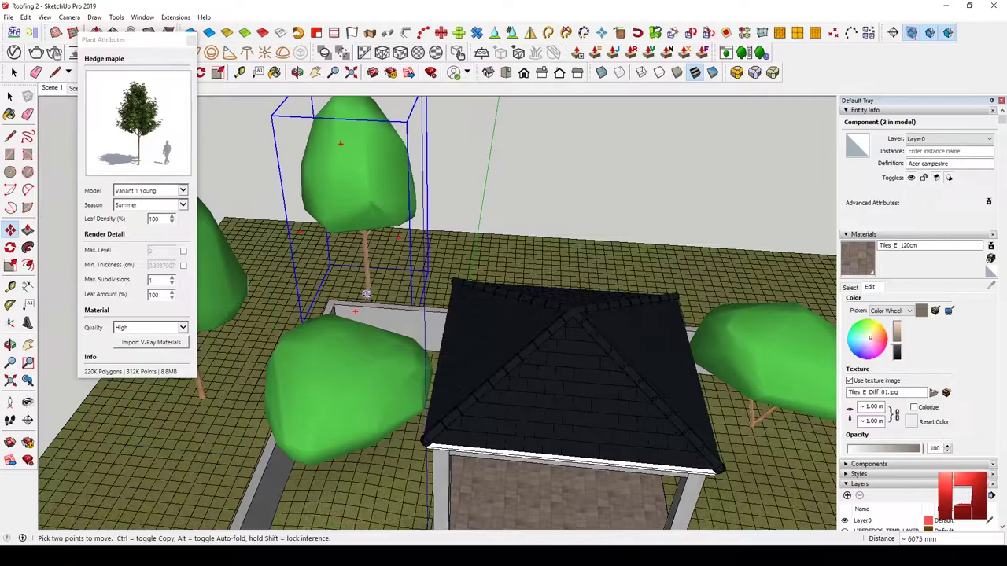
pyautogui.moveTo(367, 228); pyautogui.dragTo(472, 275, button='middle')
pyautogui.click(606, 330)
pyautogui.click(606, 328)
pyautogui.click(804, 419)
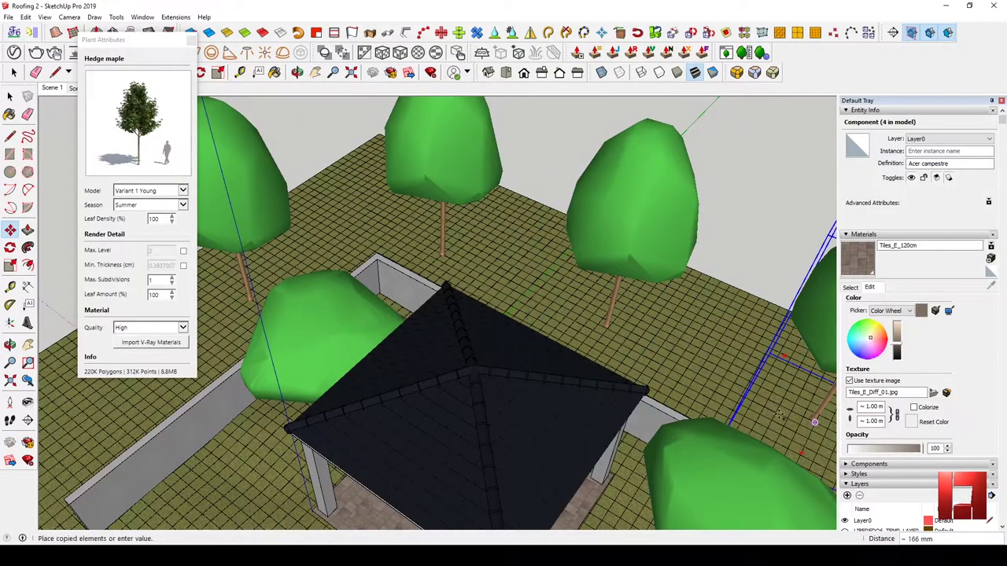
pyautogui.scroll(-3, 365, 133)
pyautogui.scroll(-3, 365, 134)
pyautogui.press('space')
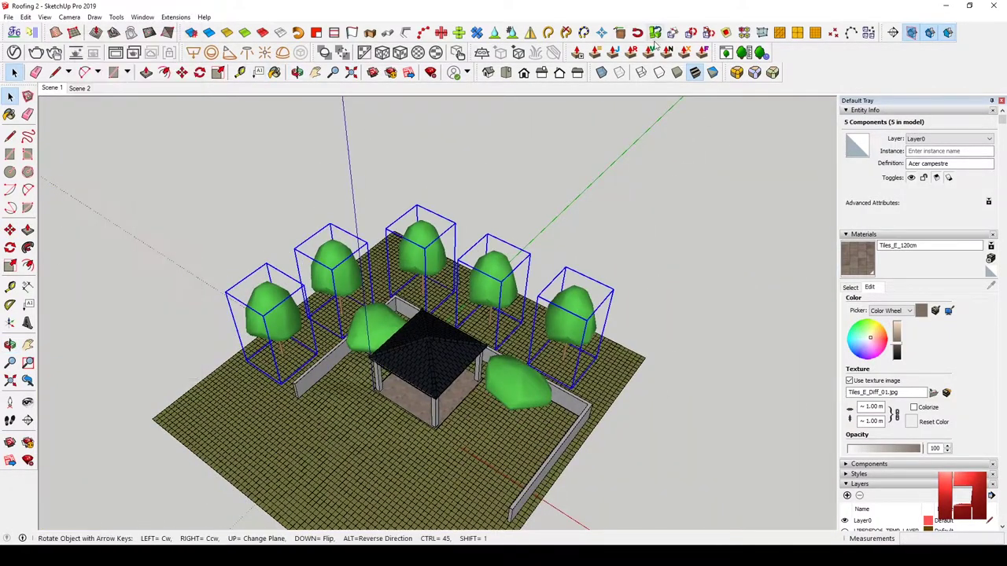
pyautogui.click(53, 88)
pyautogui.click(53, 88)
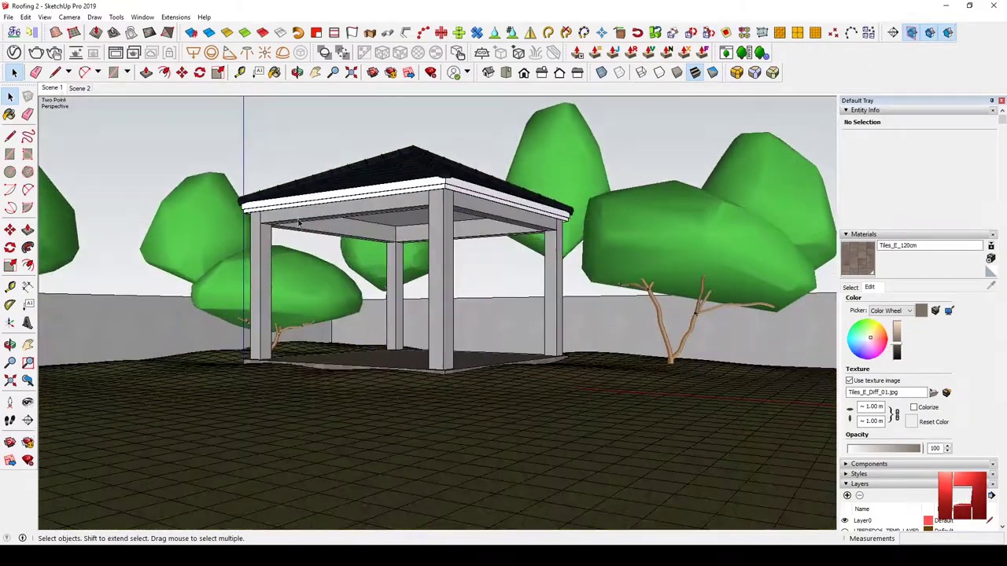
# Turn off Progressive rendering, set image width to 800 and enable Save Image
pyautogui.click(14, 51)
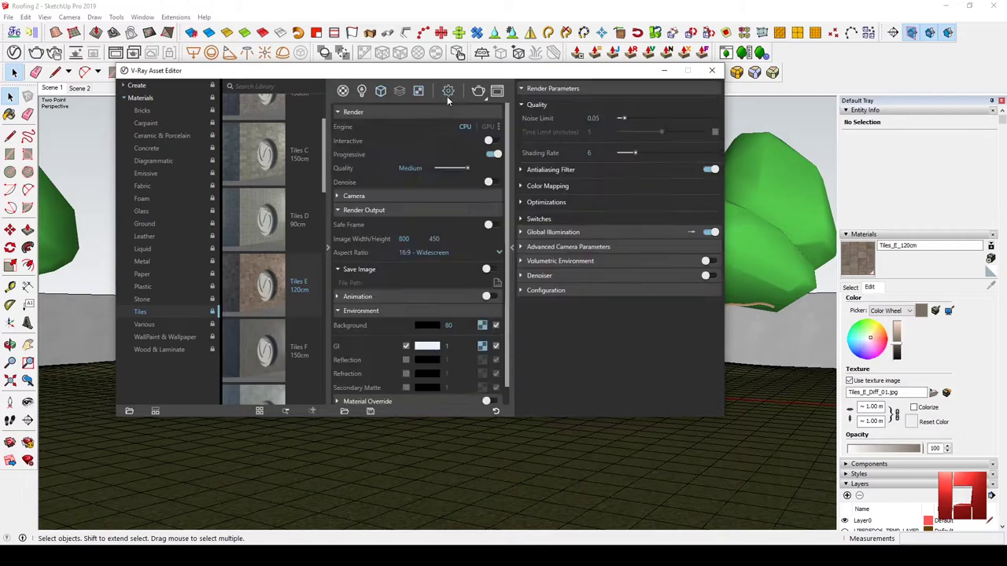
pyautogui.click(494, 154)
pyautogui.write('1200')
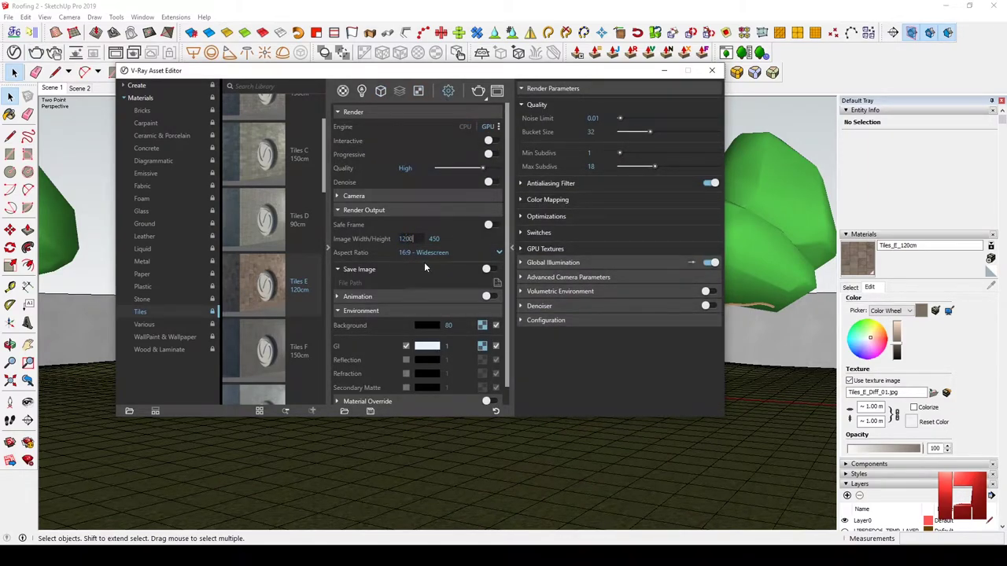
pyautogui.doubleClick(404, 238)
pyautogui.write('800')
pyautogui.click(359, 297)
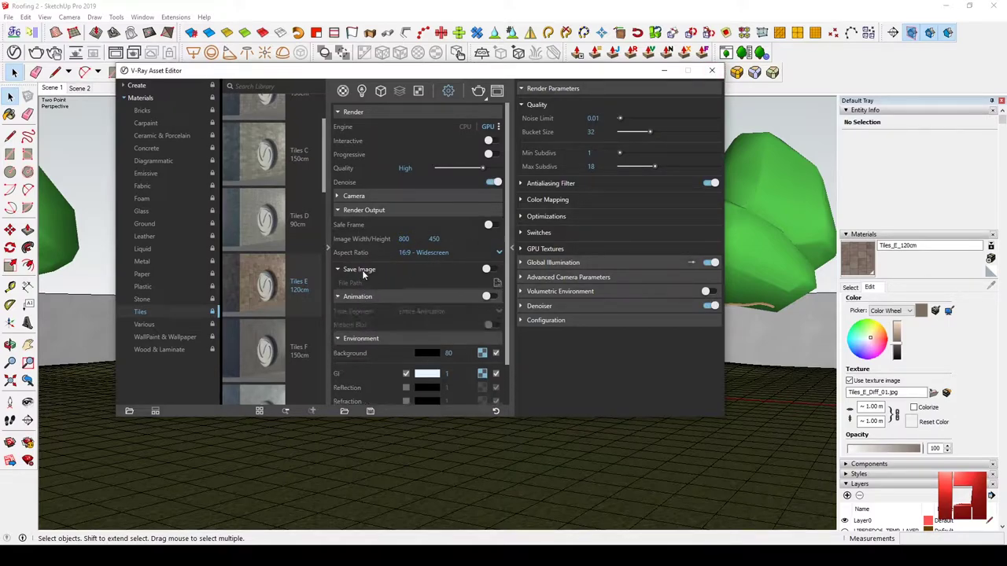
# Save render output into a new 'Roofing animation' folder inside ANIMATION
pyautogui.click(490, 269)
pyautogui.click(528, 79)
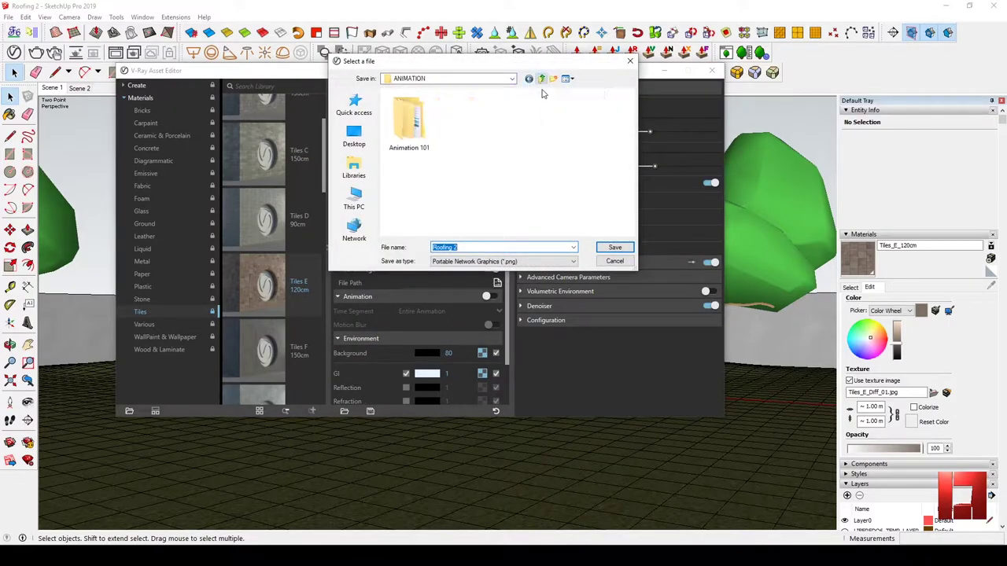
pyautogui.click(503, 248)
pyautogui.rightClick(476, 170)
pyautogui.click(593, 270)
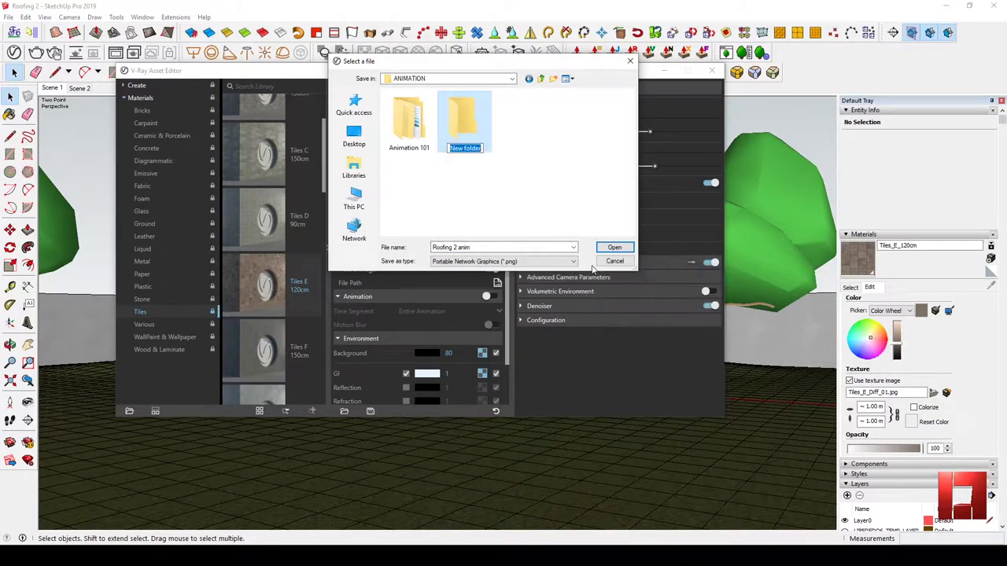
pyautogui.write('Roofing animation')
pyautogui.press('Return')
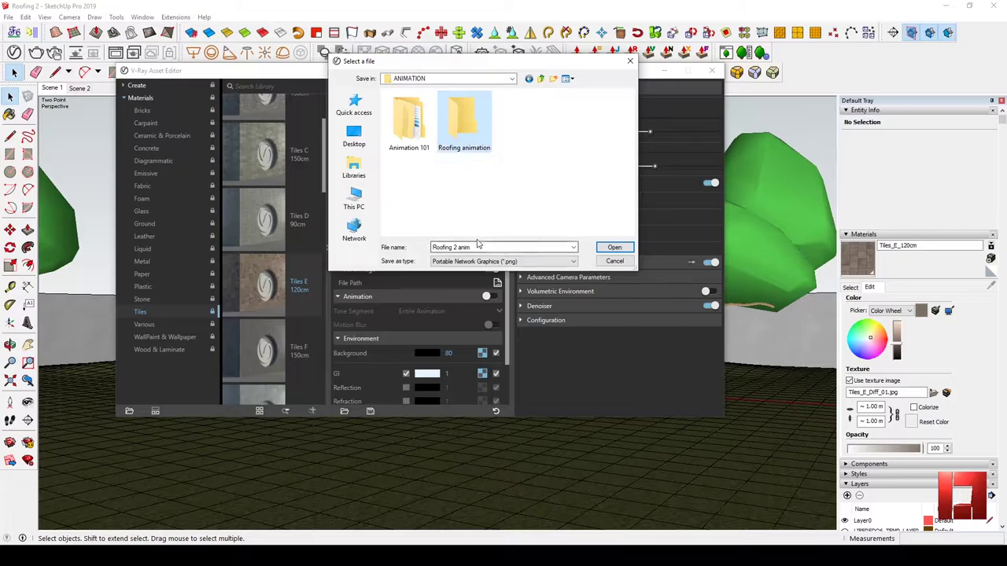
pyautogui.press('Return')
pyautogui.press('BackSpace')
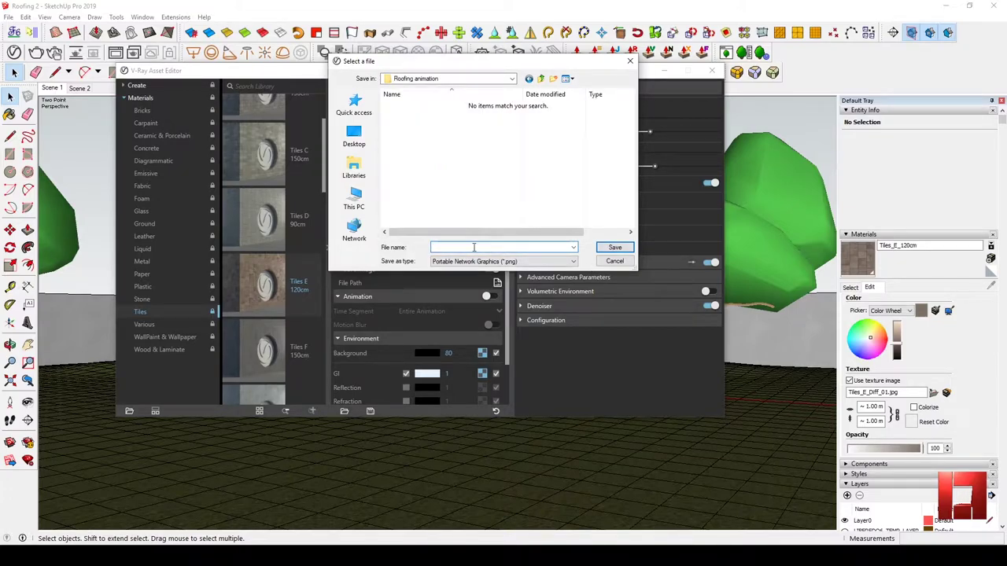
pyautogui.click(616, 248)
# Set the rendered output file type to JPEG
pyautogui.click(498, 284)
pyautogui.click(502, 261)
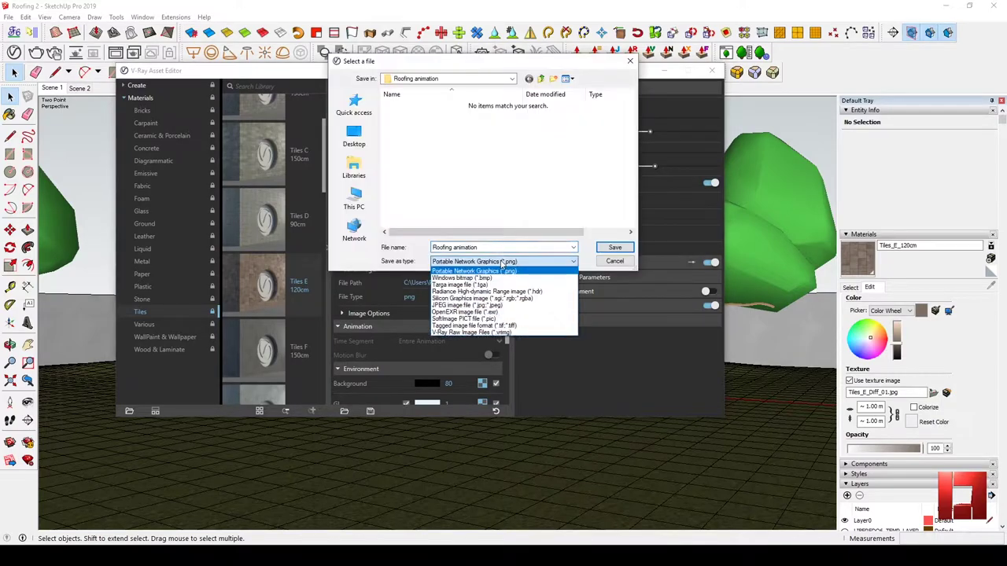
pyautogui.click(496, 305)
pyautogui.click(615, 247)
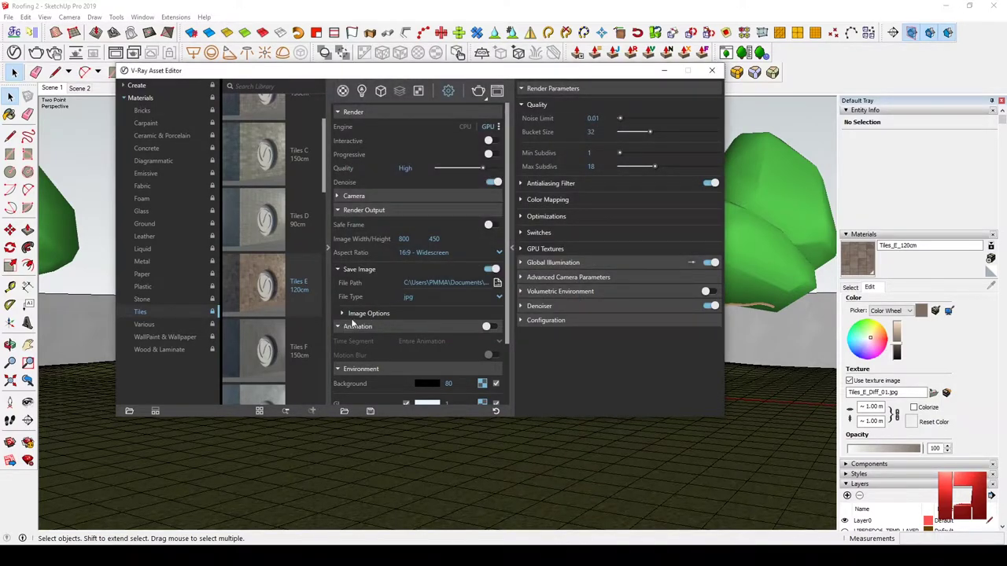
pyautogui.click(343, 314)
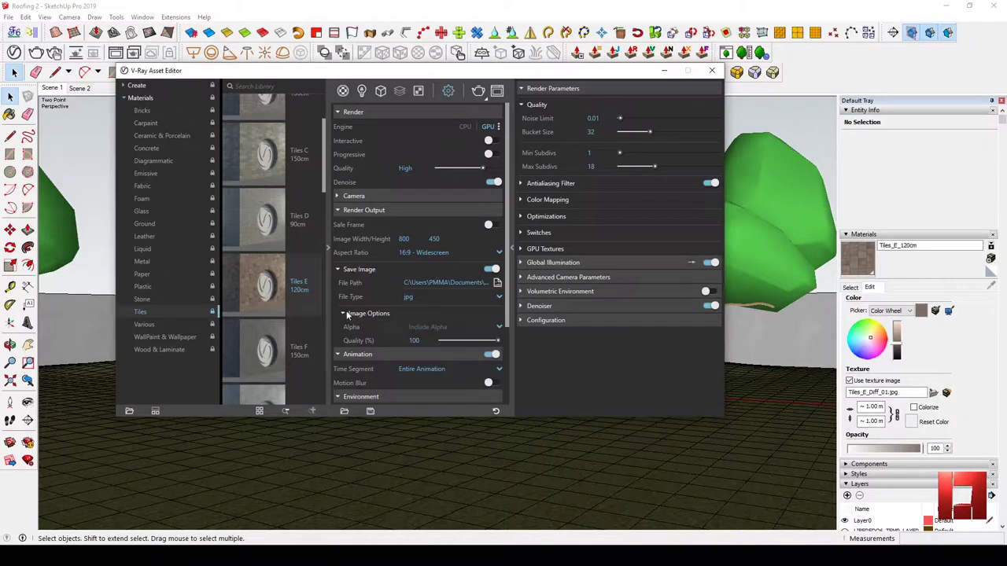
pyautogui.click(350, 313)
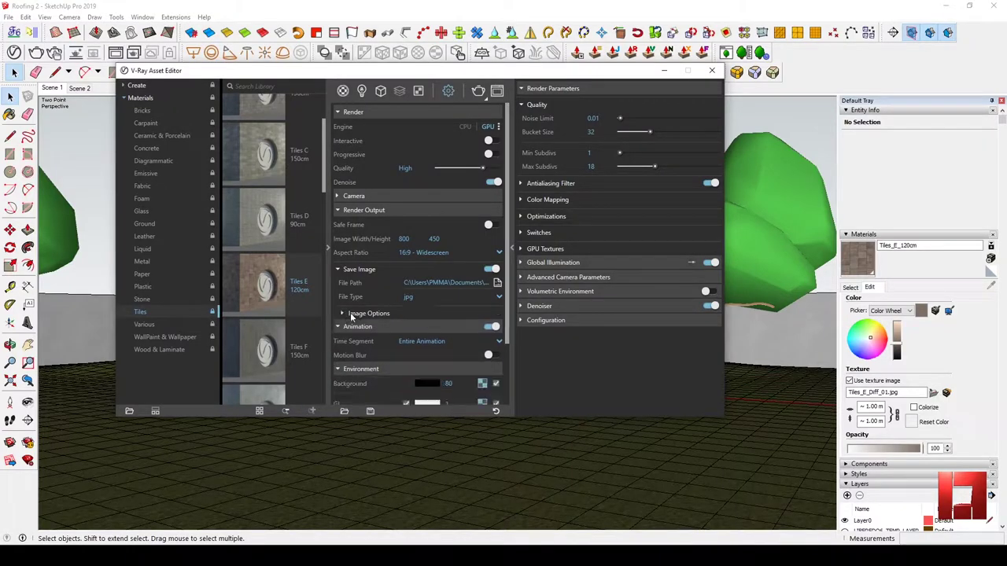
pyautogui.click(711, 73)
# Add V-Ray Fur to the ground group and edit the fur length in its parameters
pyautogui.click(391, 432)
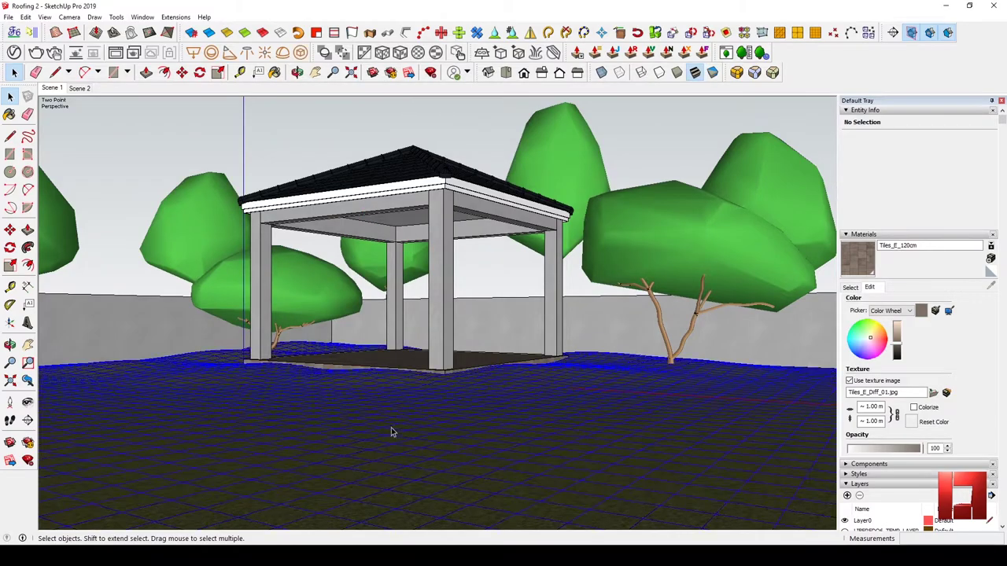
pyautogui.click(148, 33)
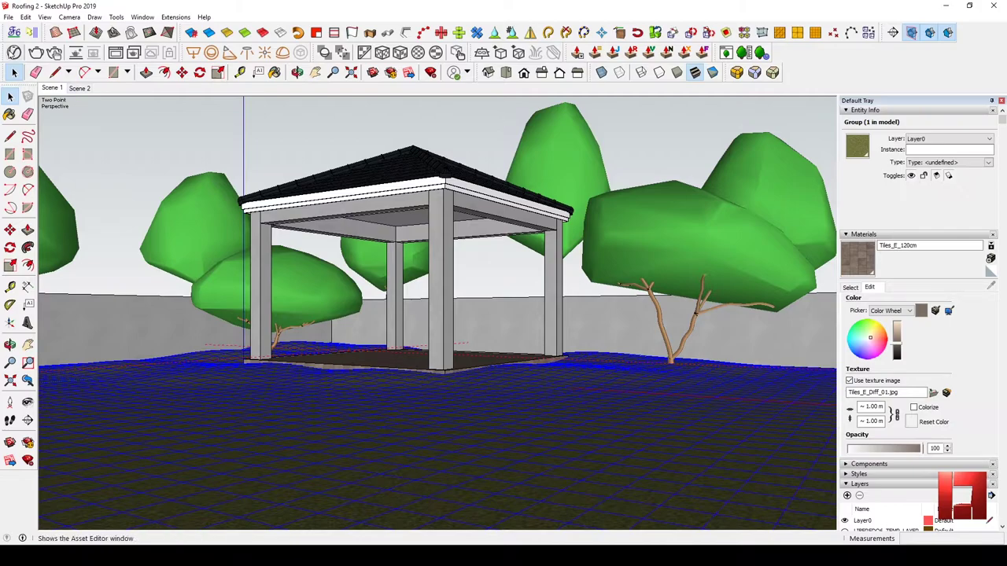
pyautogui.click(56, 32)
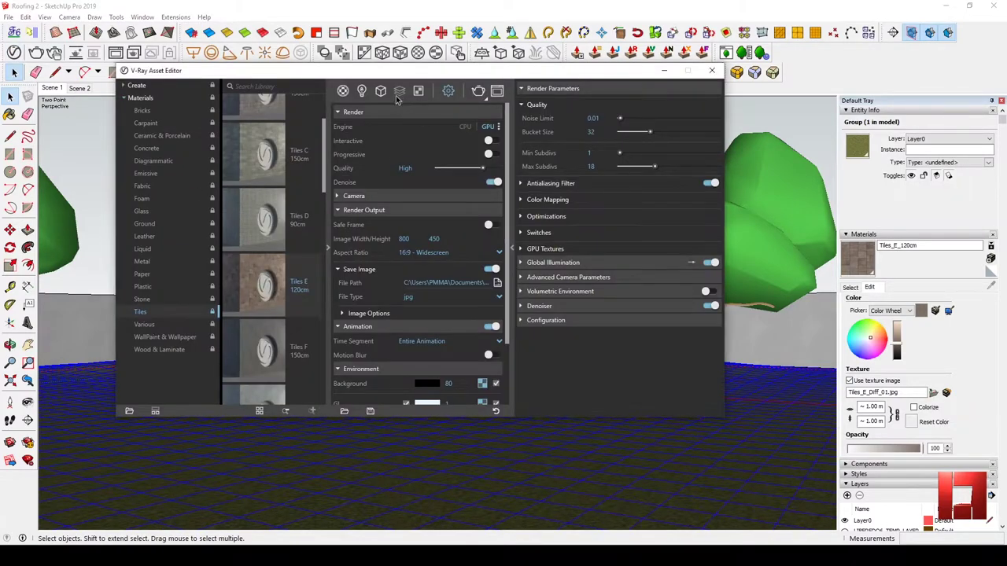
pyautogui.click(380, 91)
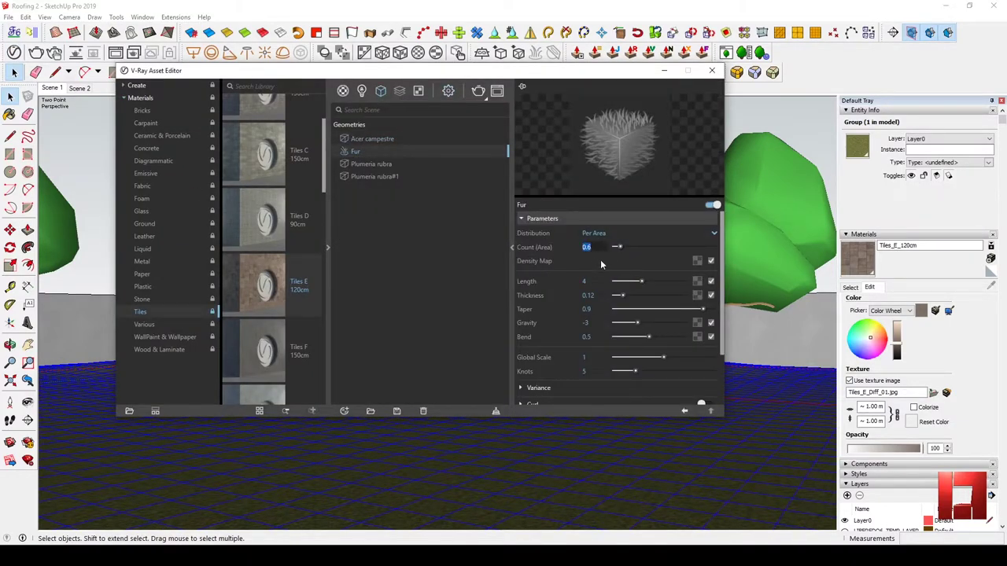
pyautogui.write('1')
pyautogui.press('Return')
# Set the fur knots to 10 in Variance settings and start a V-Ray render
pyautogui.scroll(-3, 547, 343)
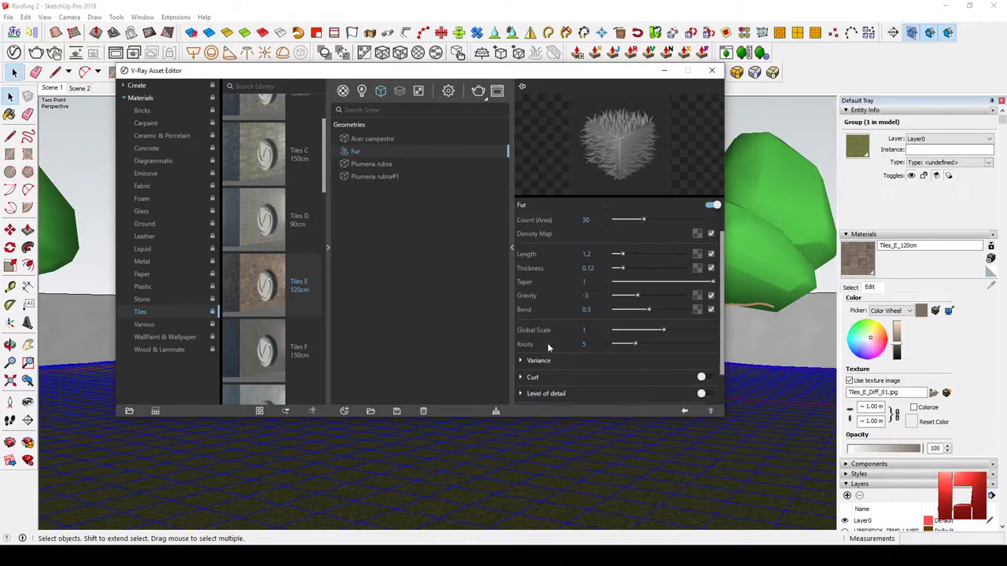
pyautogui.click(543, 352)
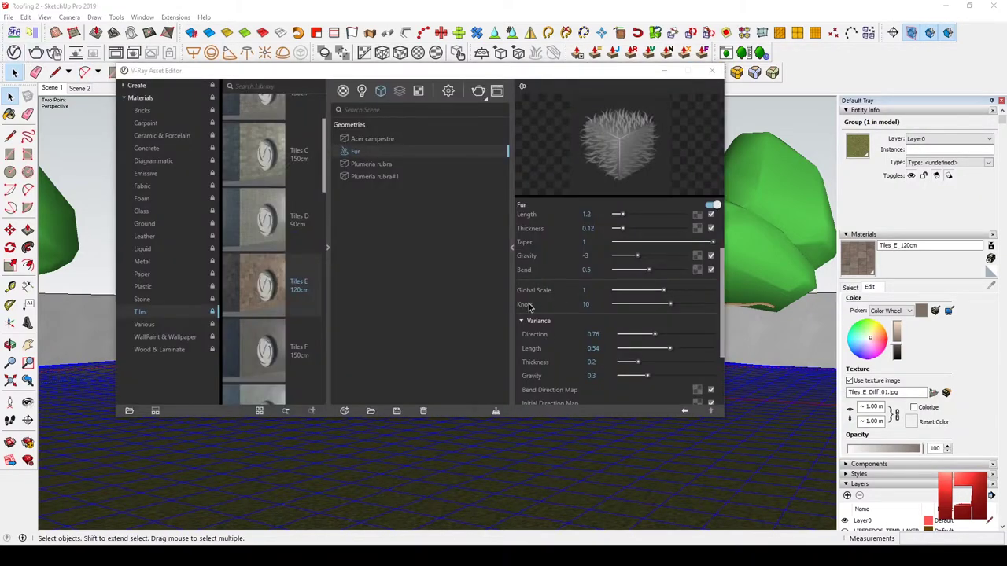
pyautogui.click(529, 307)
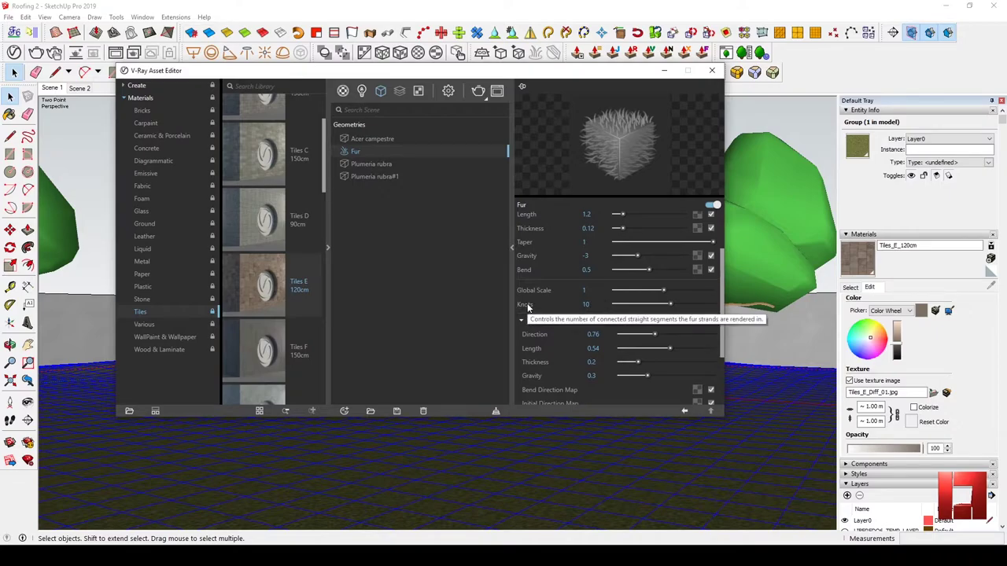
pyautogui.click(712, 70)
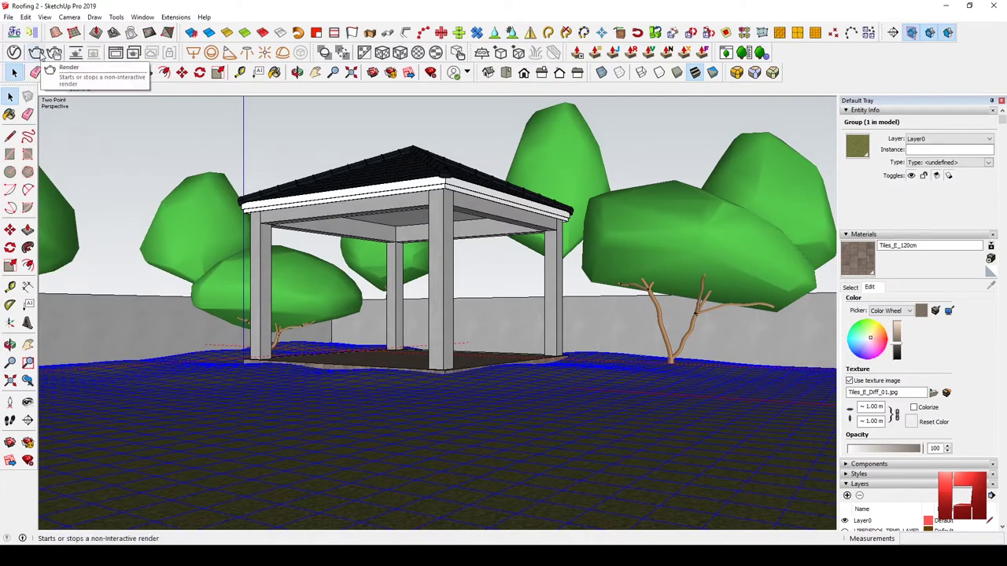
pyautogui.click(36, 53)
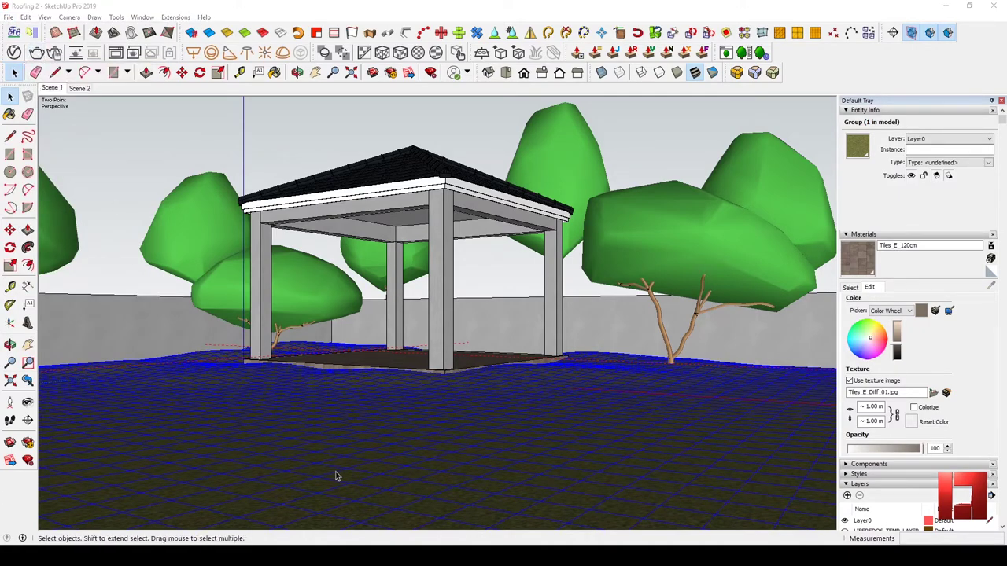